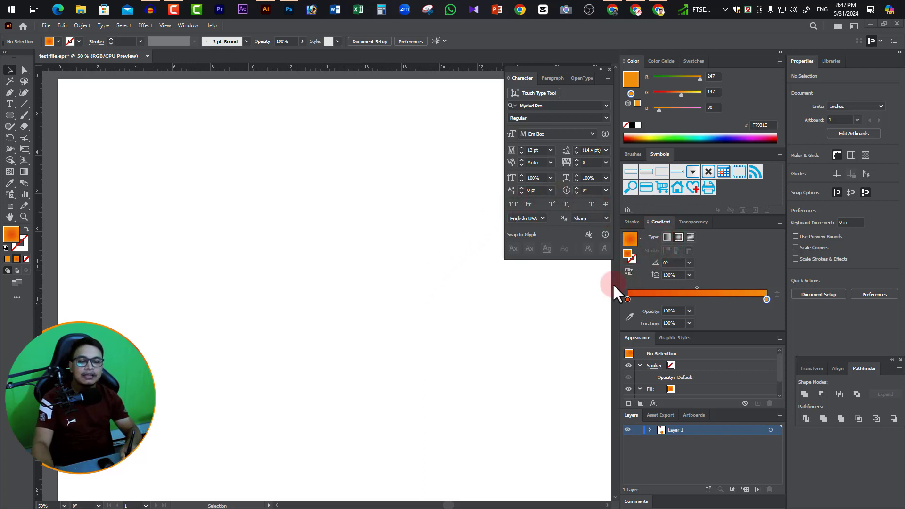
Hide the Gradient panel and show it again.
{"action": "left_click", "coordinate": [187, 25]}
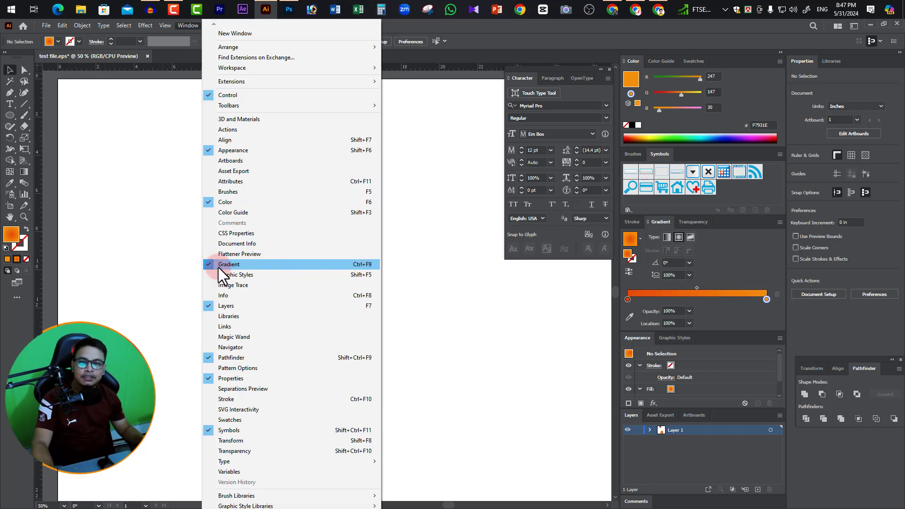
{"action": "left_click", "coordinate": [237, 265]}
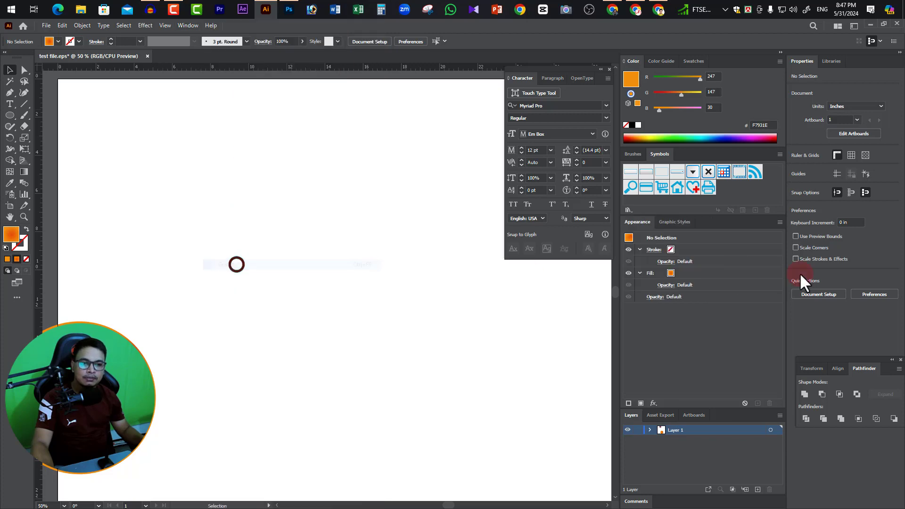
{"action": "left_click", "coordinate": [187, 25]}
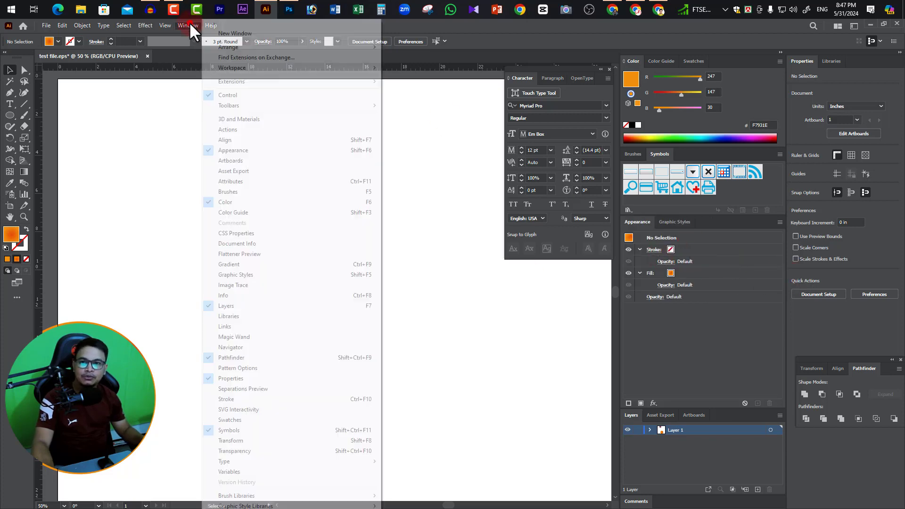
{"action": "left_click", "coordinate": [230, 265]}
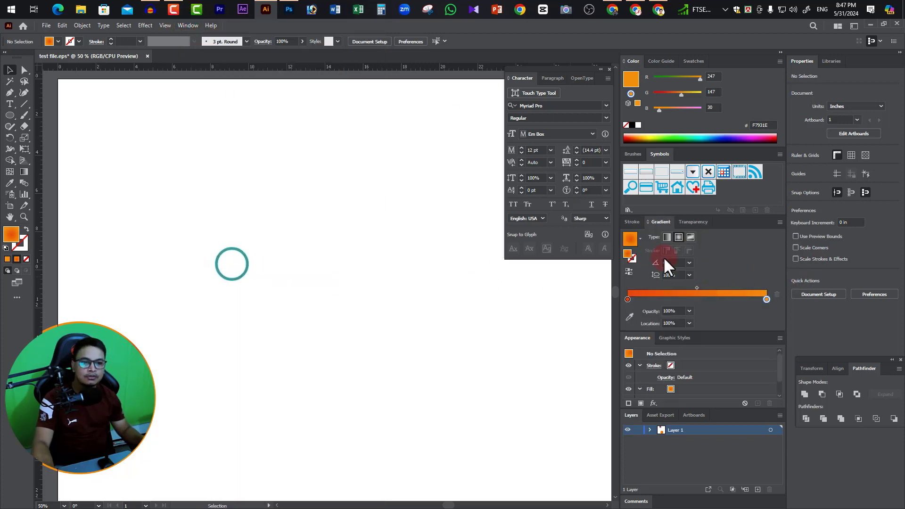
Move the Gradient panel after Transparency within its group, and look through the Color Guide and Swatches panels before returning to Color.
{"action": "mouse_move", "coordinate": [663, 218]}
{"action": "left_mouse_down"}
{"action": "mouse_move", "coordinate": [491, 268]}
{"action": "mouse_move", "coordinate": [380, 277]}
{"action": "mouse_move", "coordinate": [460, 284]}
{"action": "mouse_move", "coordinate": [627, 248]}
{"action": "mouse_move", "coordinate": [633, 219]}
{"action": "mouse_move", "coordinate": [640, 220]}
{"action": "left_mouse_up"}
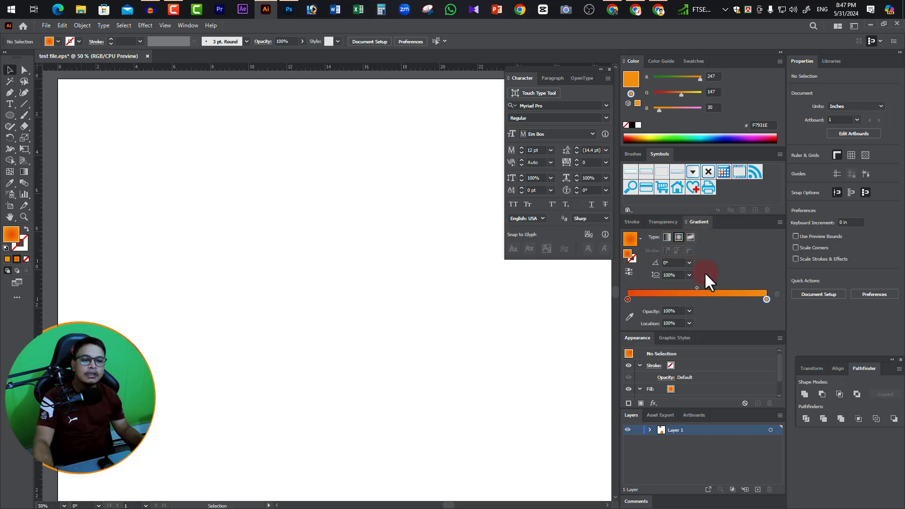
{"action": "left_click", "coordinate": [666, 61]}
{"action": "left_click", "coordinate": [694, 62]}
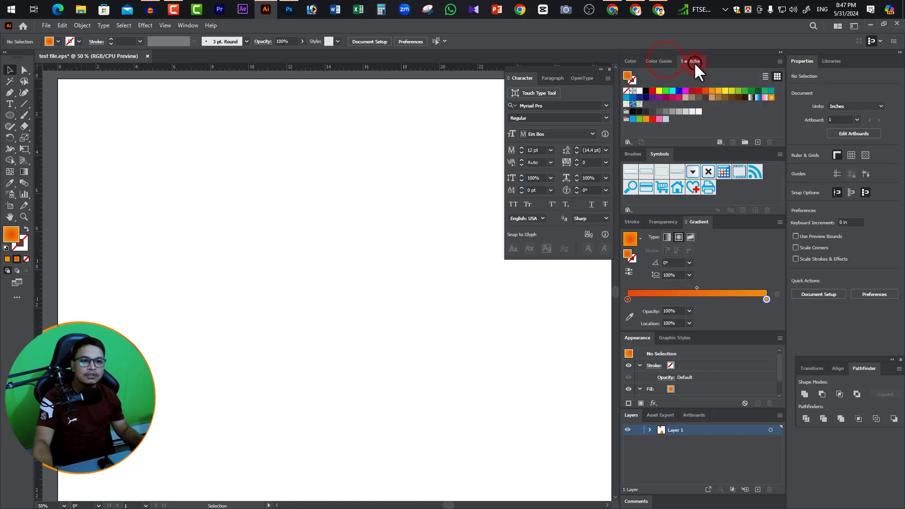
{"action": "left_click", "coordinate": [630, 59]}
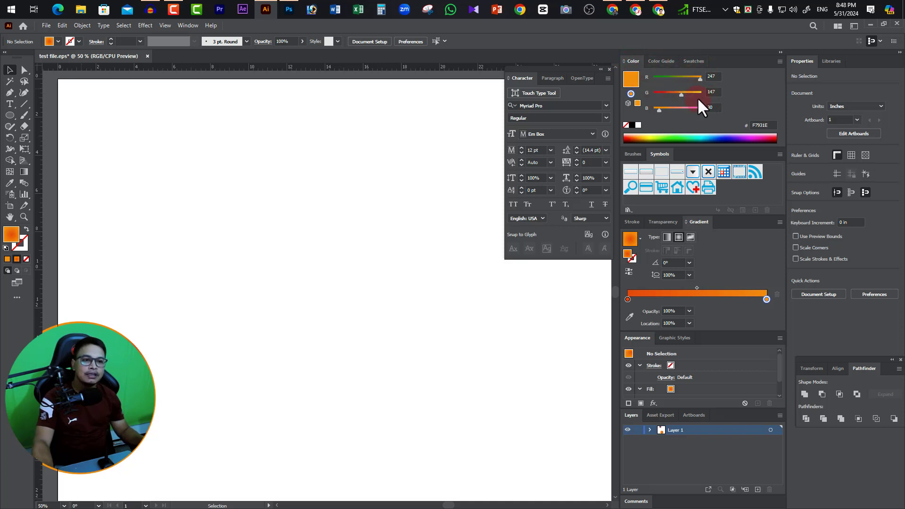
Toggle the Color panel off and back on twice.
{"action": "left_click", "coordinate": [185, 26]}
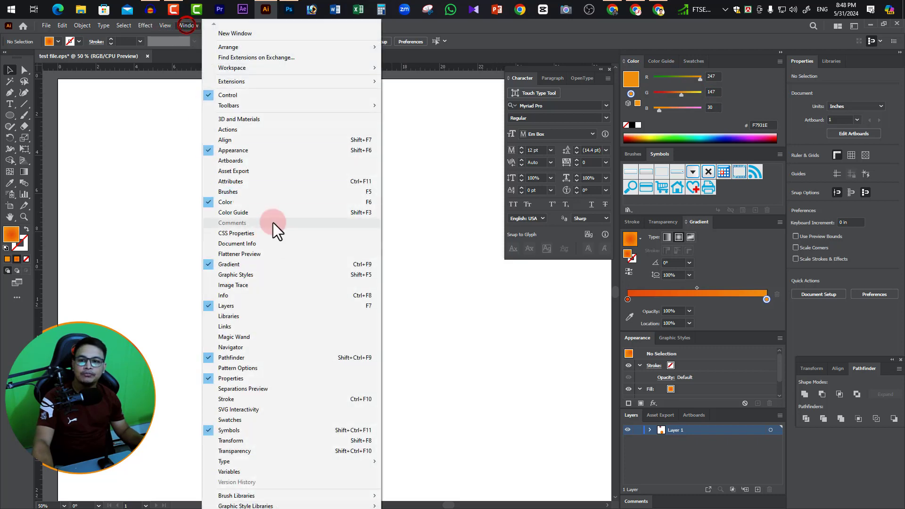
{"action": "left_click", "coordinate": [240, 201]}
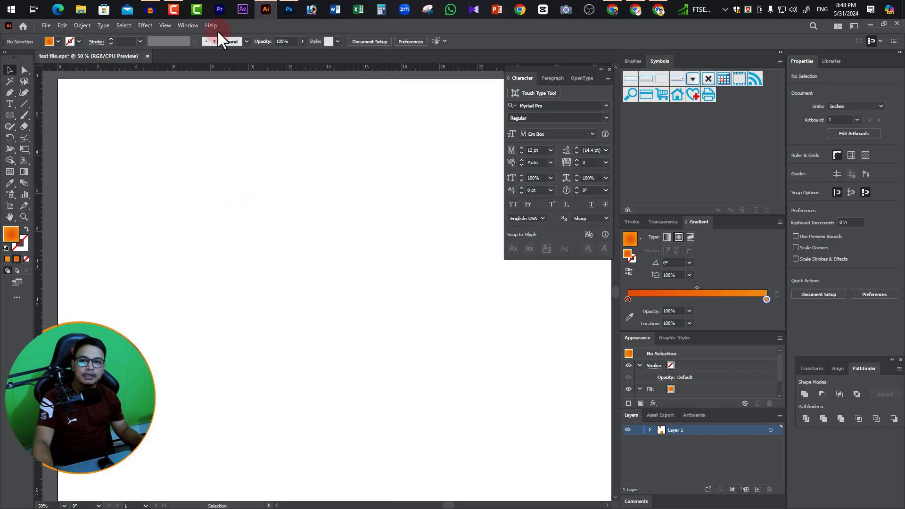
{"action": "left_click", "coordinate": [181, 25]}
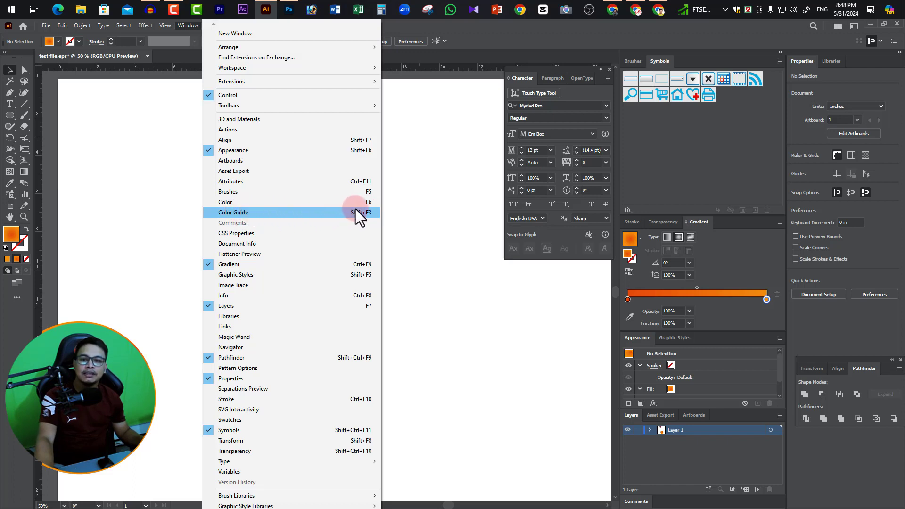
{"action": "left_click", "coordinate": [367, 203]}
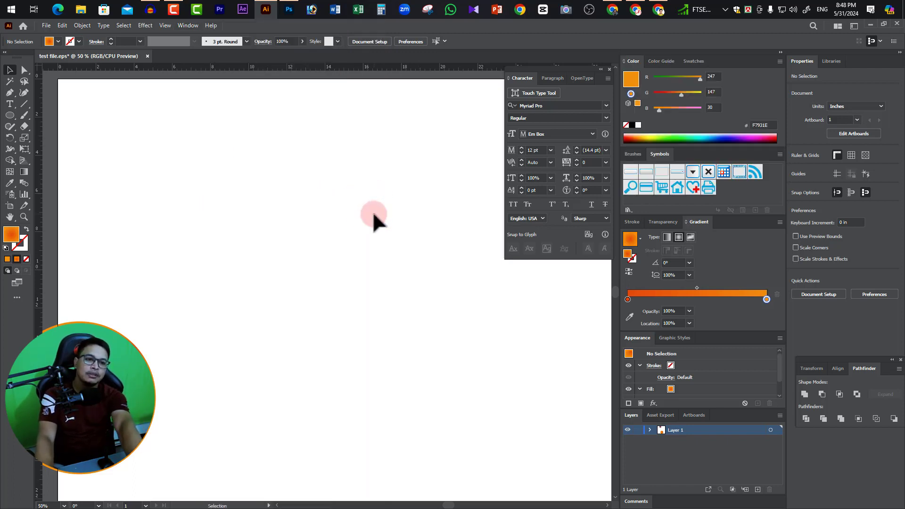
{"action": "key", "text": "F6"}
{"action": "key", "text": "F6"}
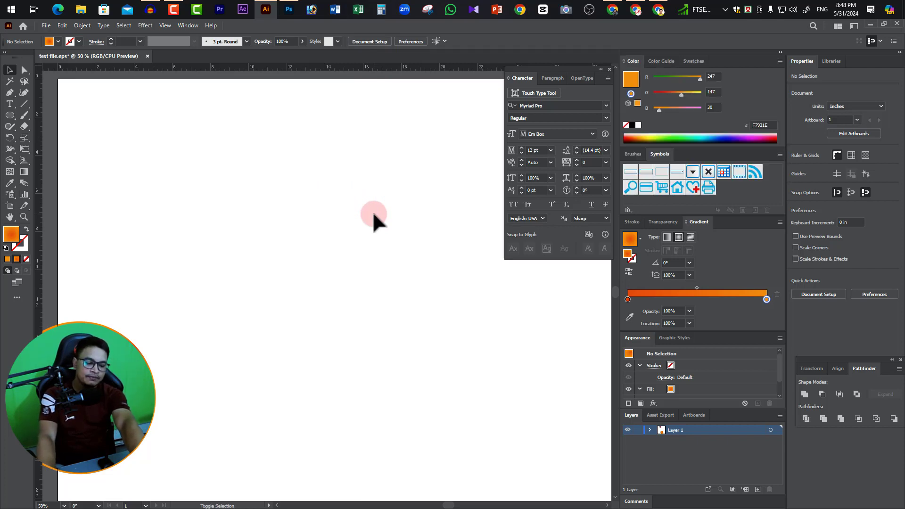
Toggle the Color Guide panel on, off and on again, and bring the Color panel back to the front.
{"action": "key", "text": "shift+F3"}
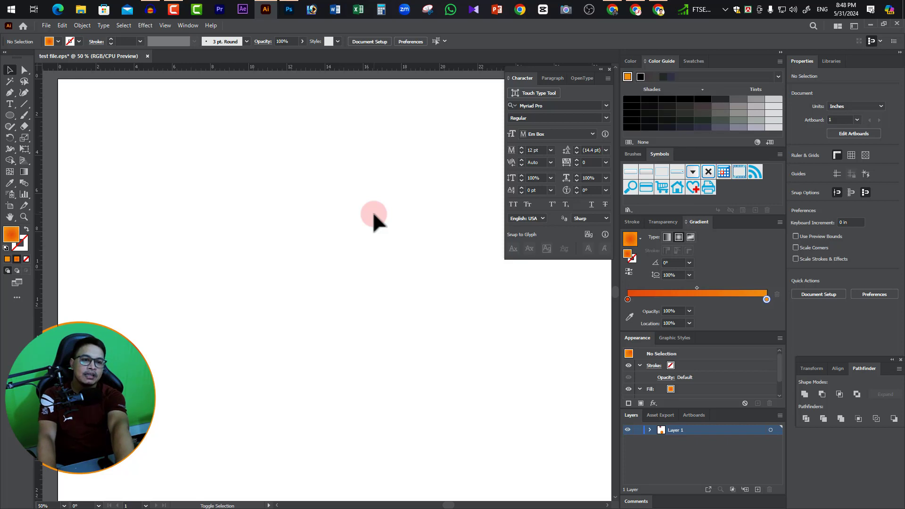
{"action": "key", "text": "shift+F3"}
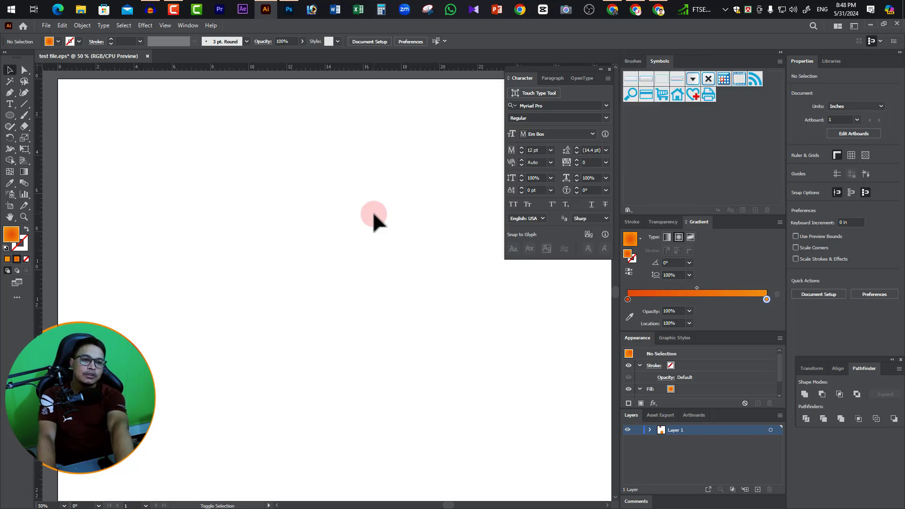
{"action": "key", "text": "shift+F3"}
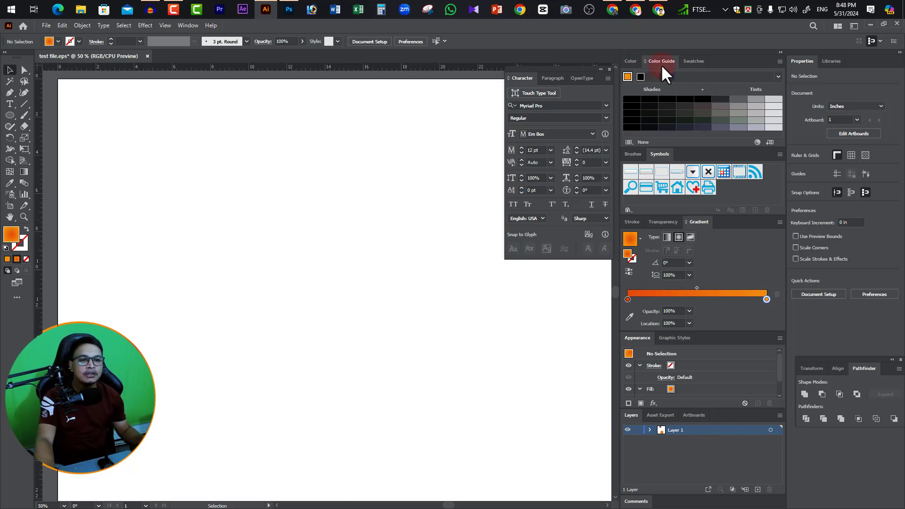
{"action": "left_click", "coordinate": [631, 61]}
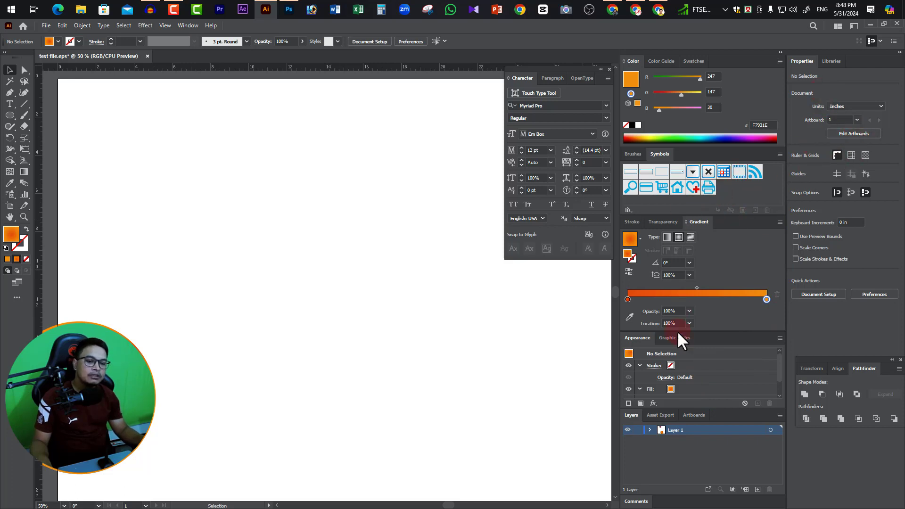
{"action": "left_click", "coordinate": [188, 26]}
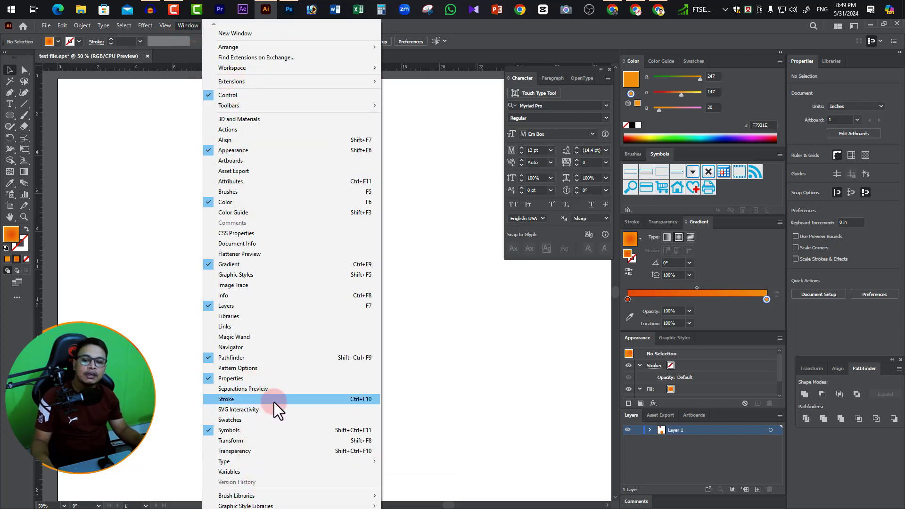
{"action": "left_click", "coordinate": [499, 392]}
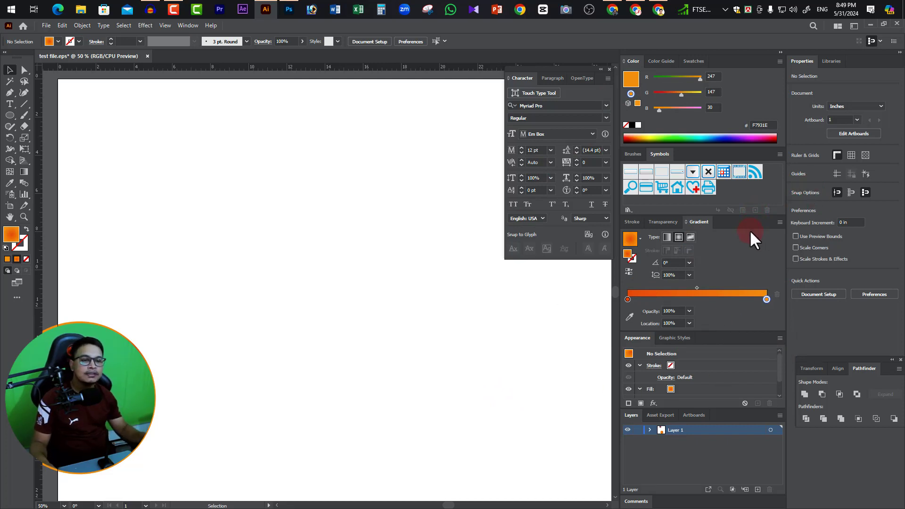
Save the current panel arrangement as a new workspace, naming it with the owner's first name followed by 01.
{"action": "left_click", "coordinate": [854, 26]}
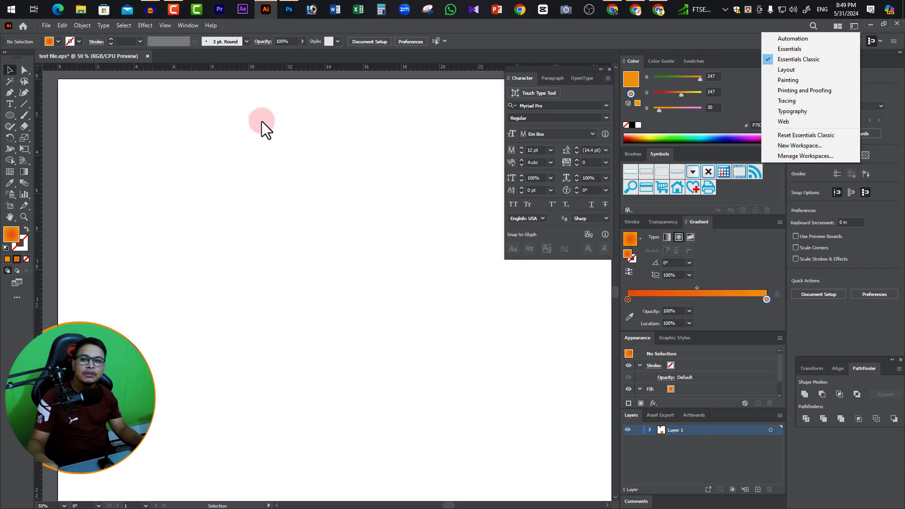
{"action": "left_click", "coordinate": [188, 25]}
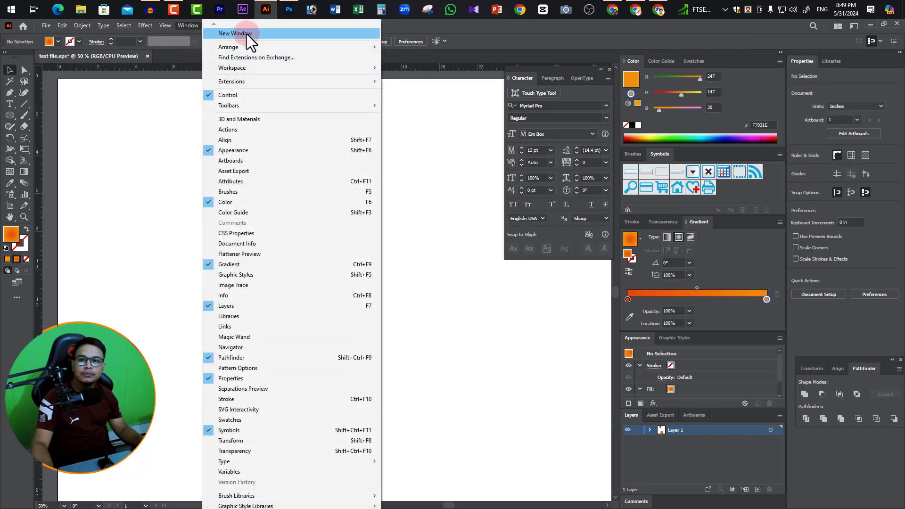
{"action": "mouse_move", "coordinate": [250, 69]}
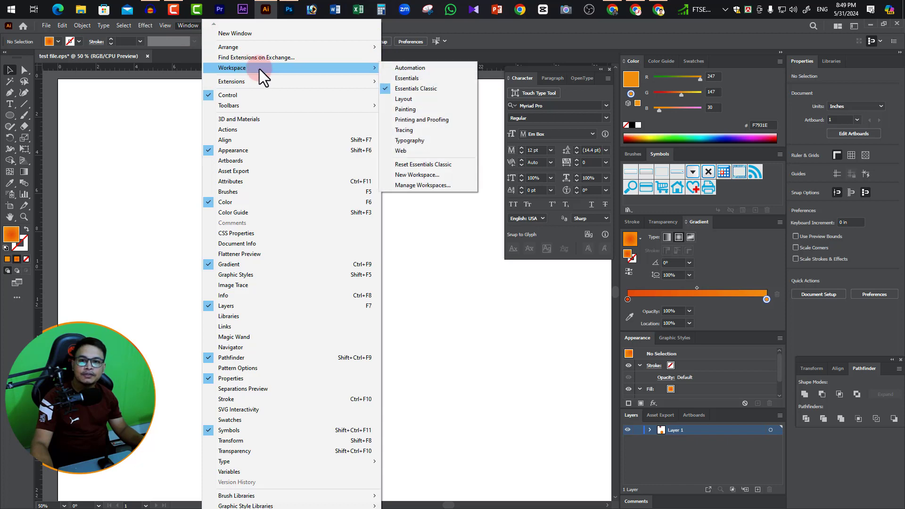
{"action": "left_click", "coordinate": [437, 176]}
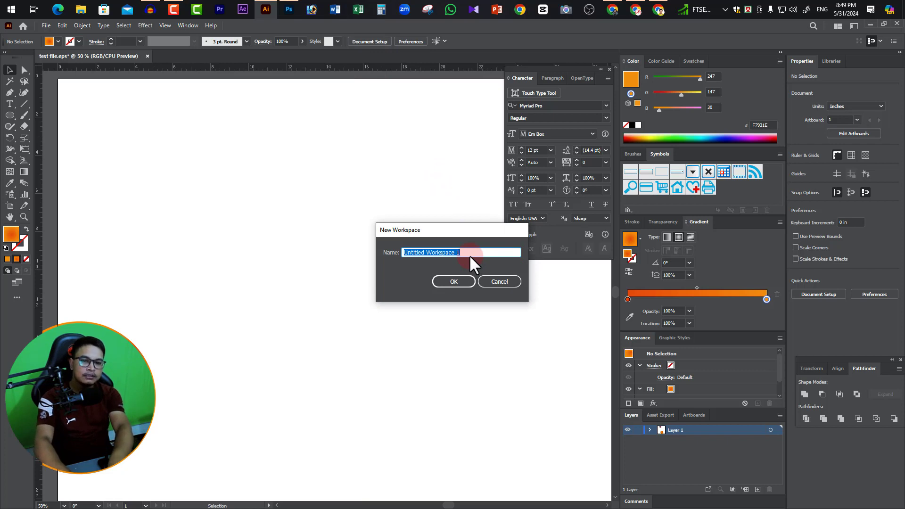
{"action": "type", "text": "Safi"}
{"action": "type", "text": "01"}
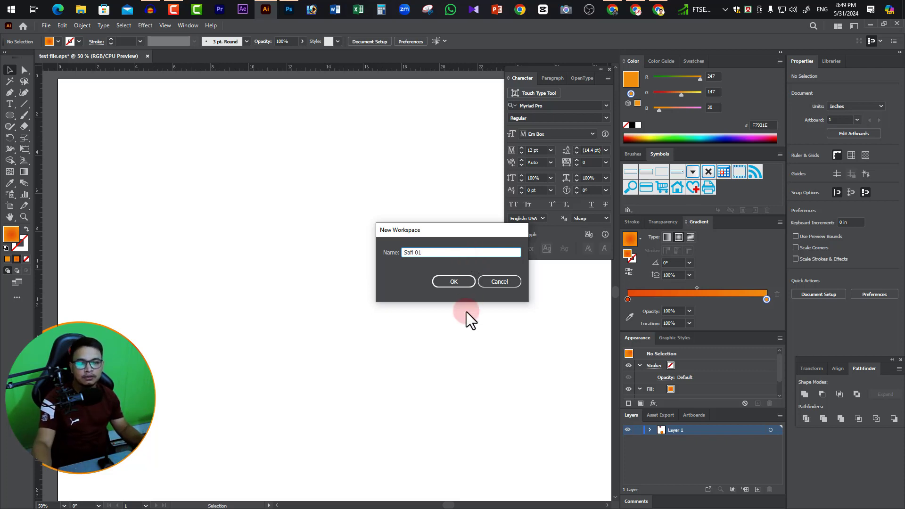
{"action": "left_click", "coordinate": [453, 281]}
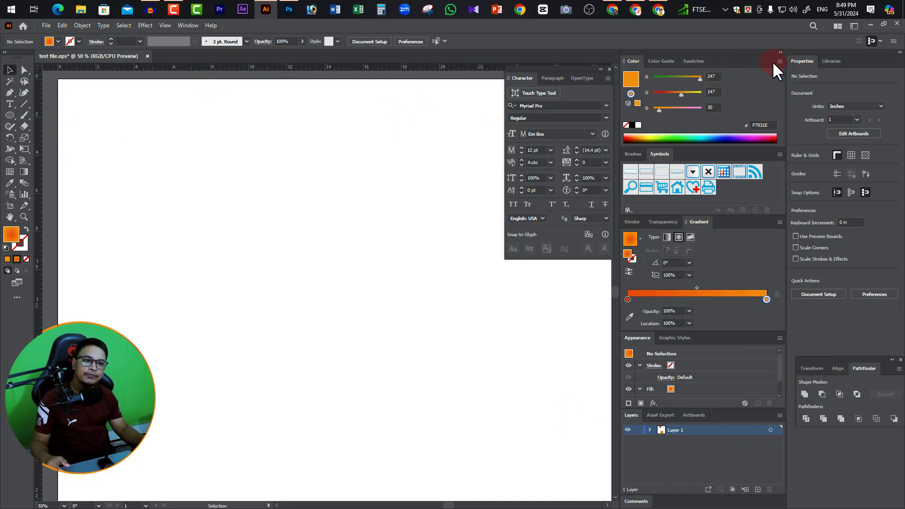
Detach and close the Swatches, Color Guide and Color panels, and close the floating Character panel group.
{"action": "left_click_drag", "start_coordinate": [694, 62], "coordinate": [560, 150]}
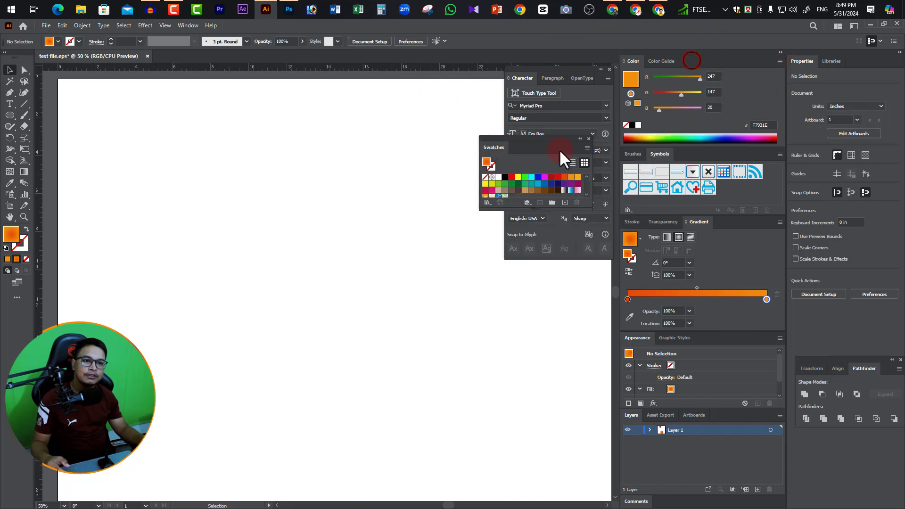
{"action": "left_click", "coordinate": [589, 136]}
{"action": "left_click", "coordinate": [610, 68]}
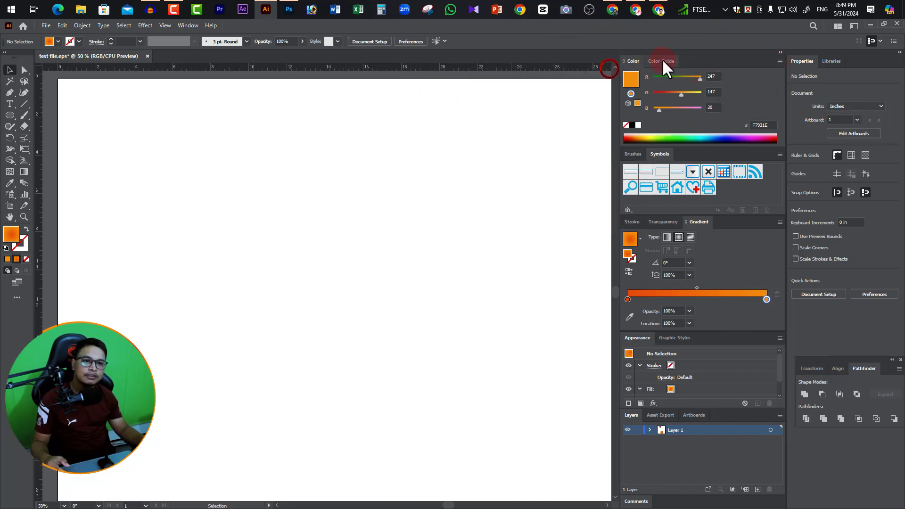
{"action": "left_click_drag", "start_coordinate": [662, 61], "coordinate": [497, 120]}
{"action": "left_click", "coordinate": [595, 114]}
{"action": "left_click_drag", "start_coordinate": [631, 68], "coordinate": [511, 106]}
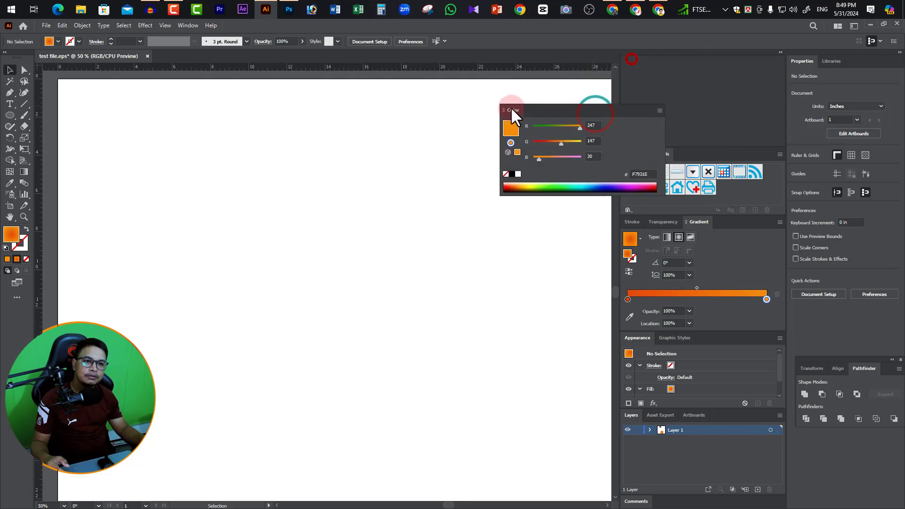
{"action": "left_click", "coordinate": [610, 100]}
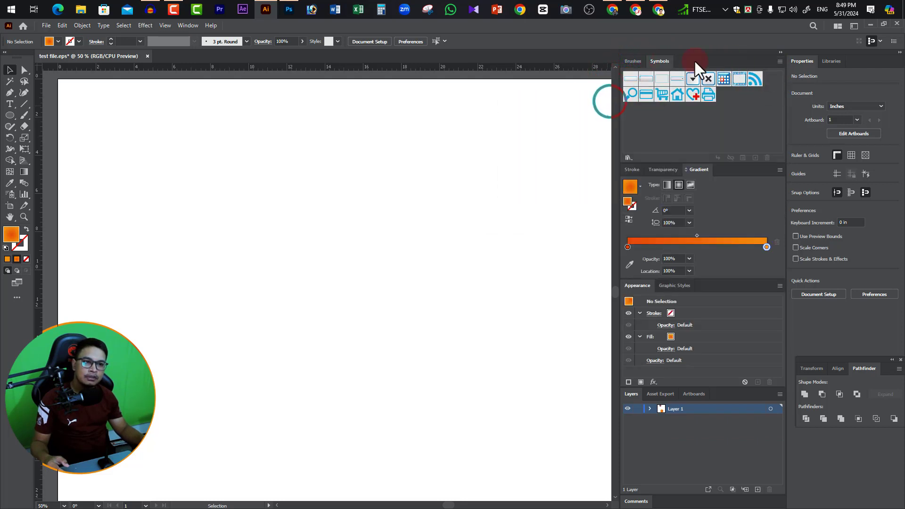
Detach the Symbols, Brushes and Stroke panels from the dock and close each one.
{"action": "left_click_drag", "start_coordinate": [660, 61], "coordinate": [472, 111]}
{"action": "left_click", "coordinate": [571, 103]}
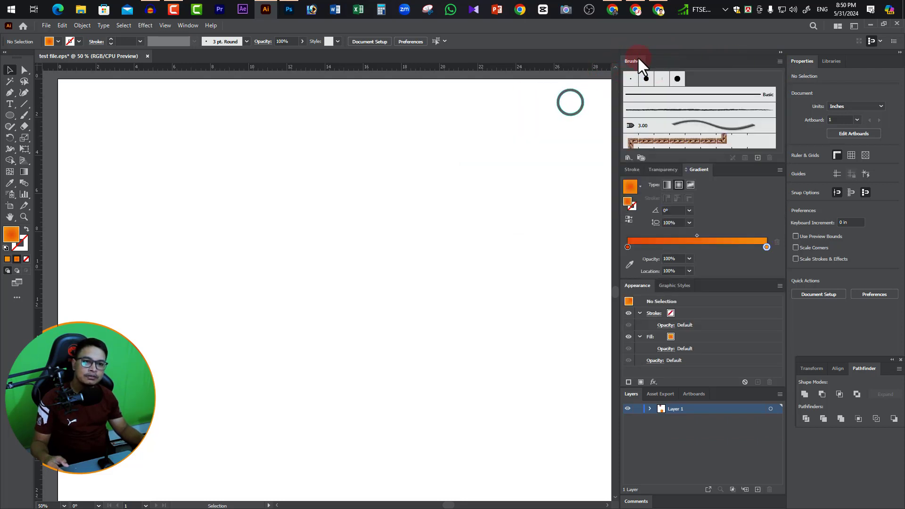
{"action": "left_click_drag", "start_coordinate": [634, 61], "coordinate": [415, 119]}
{"action": "left_click", "coordinate": [513, 111]}
{"action": "mouse_move", "coordinate": [632, 62]}
{"action": "left_mouse_down"}
{"action": "mouse_move", "coordinate": [641, 65]}
{"action": "mouse_move", "coordinate": [360, 128]}
{"action": "left_mouse_up"}
{"action": "left_click", "coordinate": [436, 124]}
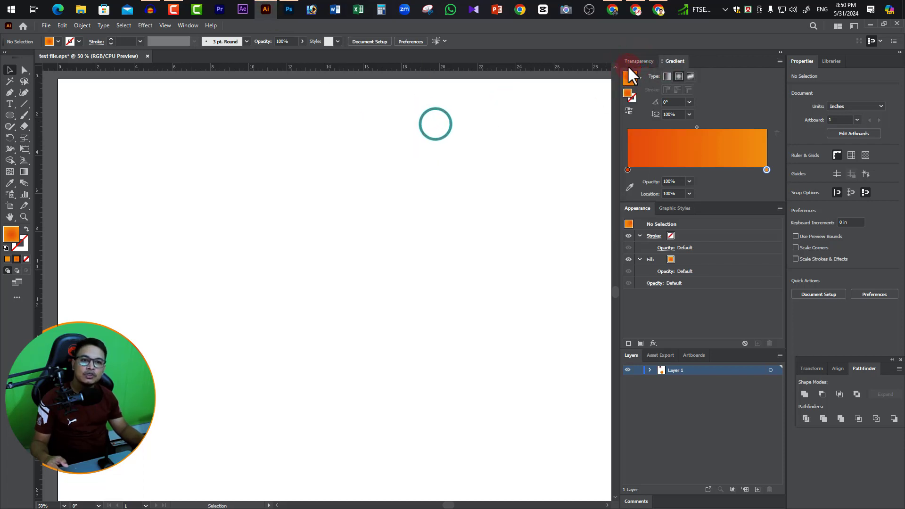
Detach the Transparency and Gradient panels from the dock and close both.
{"action": "left_click_drag", "start_coordinate": [632, 61], "coordinate": [532, 115]}
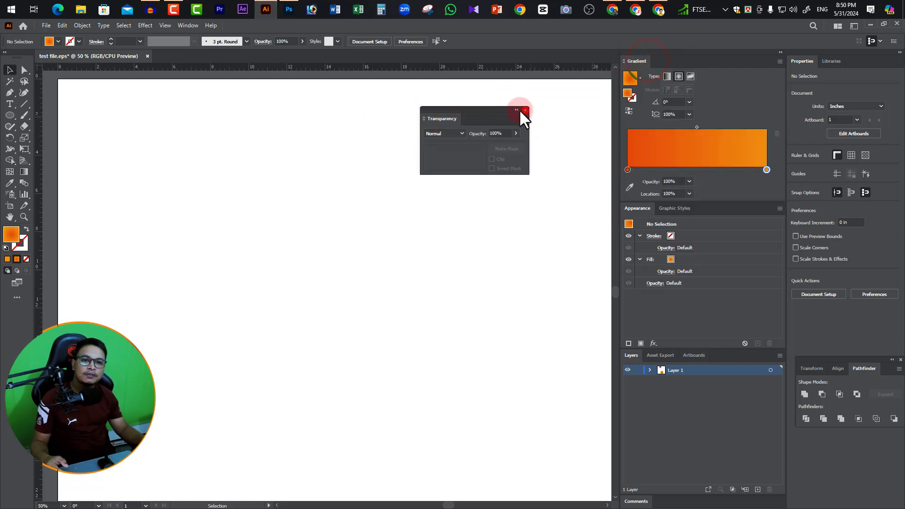
{"action": "left_click", "coordinate": [526, 110]}
{"action": "left_click_drag", "start_coordinate": [638, 61], "coordinate": [518, 123]}
{"action": "left_click", "coordinate": [562, 116]}
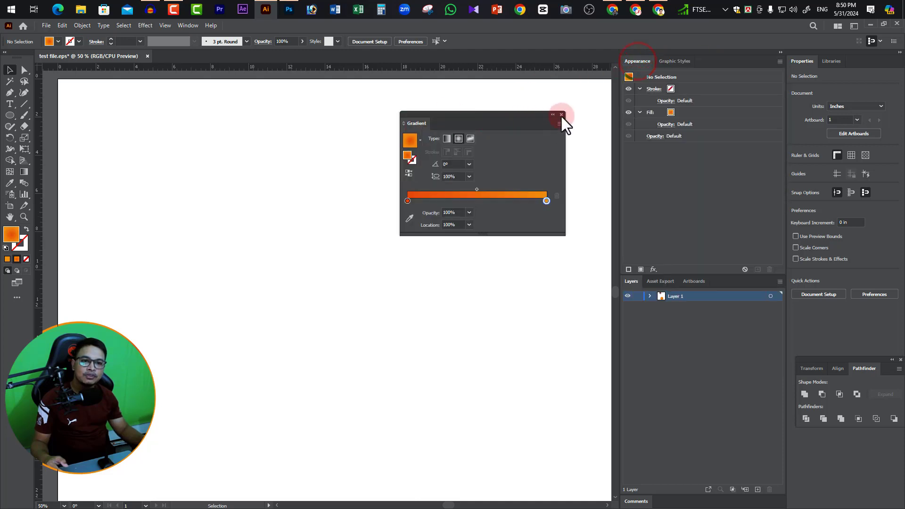
Detach the Graphic Styles, Appearance and Layers panels from the dock and close them.
{"action": "left_click_drag", "start_coordinate": [686, 61], "coordinate": [450, 127]}
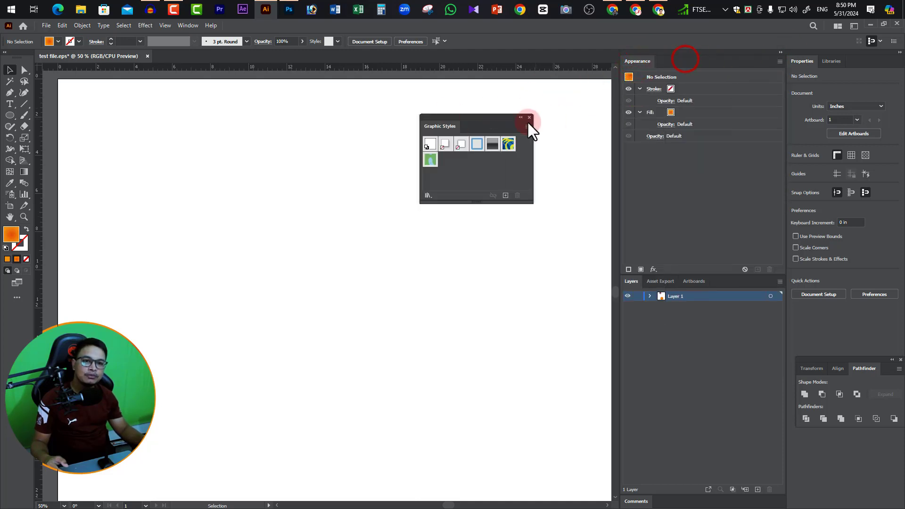
{"action": "left_click", "coordinate": [529, 118]}
{"action": "left_click_drag", "start_coordinate": [643, 62], "coordinate": [399, 117]}
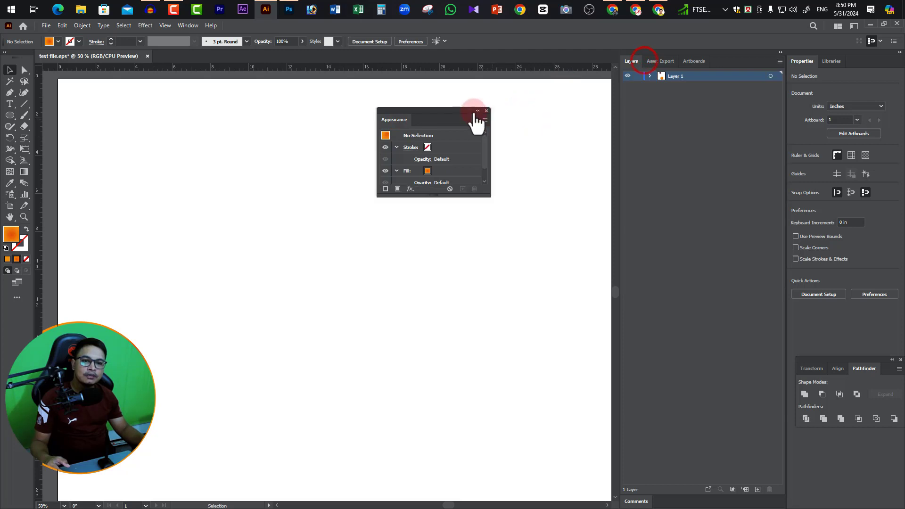
{"action": "left_click", "coordinate": [488, 109]}
{"action": "left_click_drag", "start_coordinate": [631, 64], "coordinate": [382, 130]}
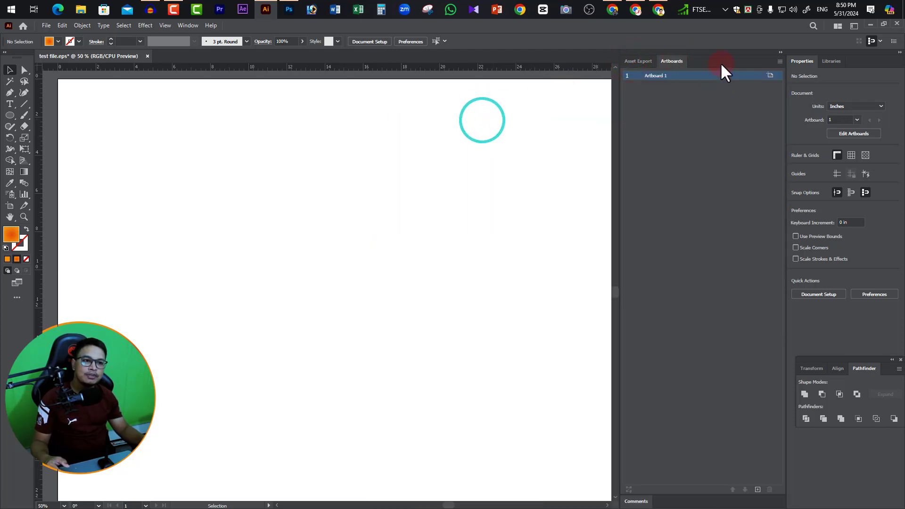
Detach and close the Artboards and Asset Export group, the Properties and Libraries group, and the tools panel.
{"action": "left_click_drag", "start_coordinate": [721, 62], "coordinate": [350, 116]}
{"action": "left_click", "coordinate": [316, 118]}
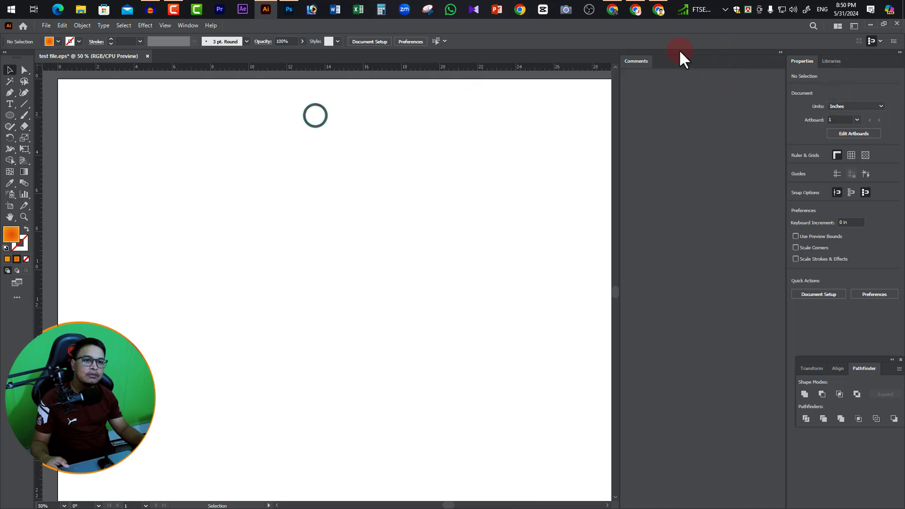
{"action": "left_click_drag", "start_coordinate": [870, 60], "coordinate": [644, 91]}
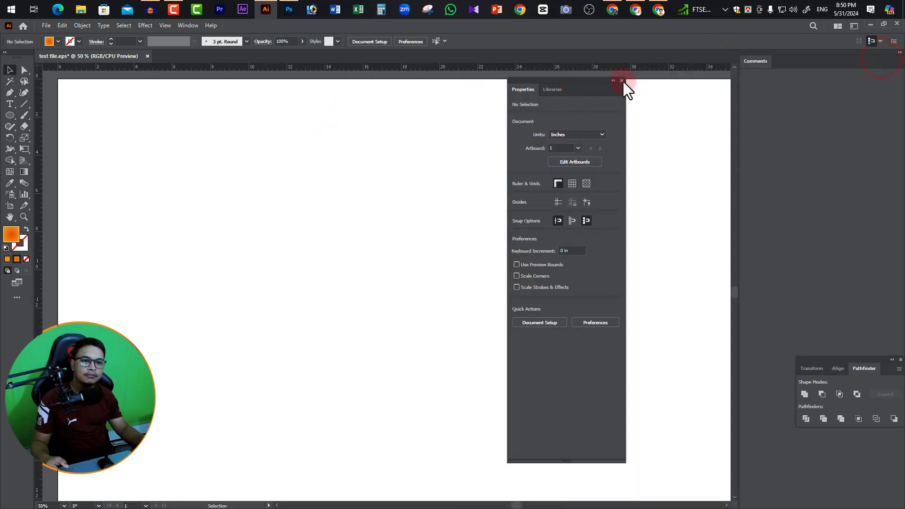
{"action": "left_click", "coordinate": [623, 81]}
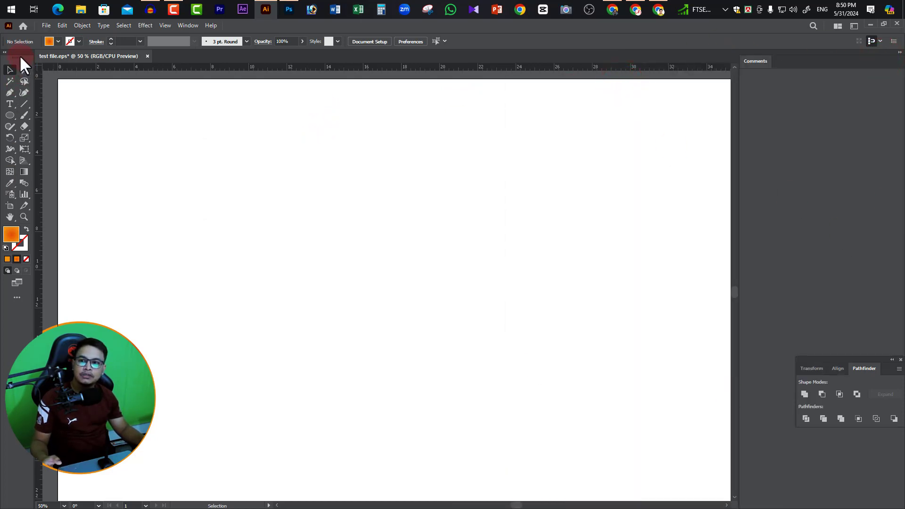
{"action": "left_click_drag", "start_coordinate": [20, 58], "coordinate": [384, 81]}
{"action": "left_click", "coordinate": [399, 80]}
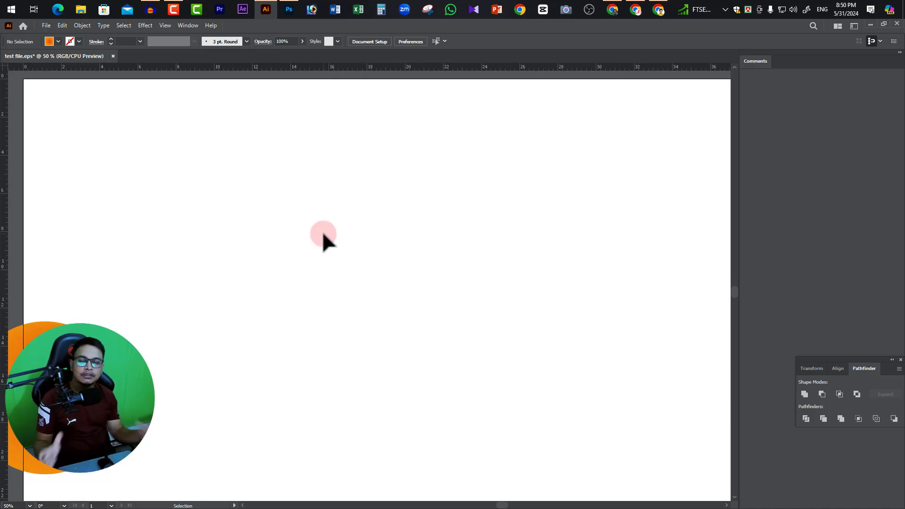
Reset the Safi 01 workspace to its saved panel layout.
{"action": "left_click", "coordinate": [855, 26]}
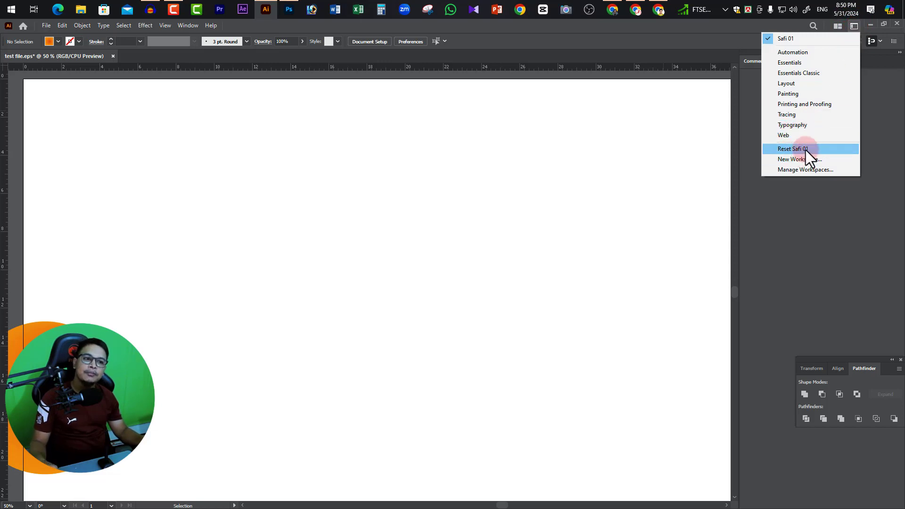
{"action": "left_click", "coordinate": [188, 25]}
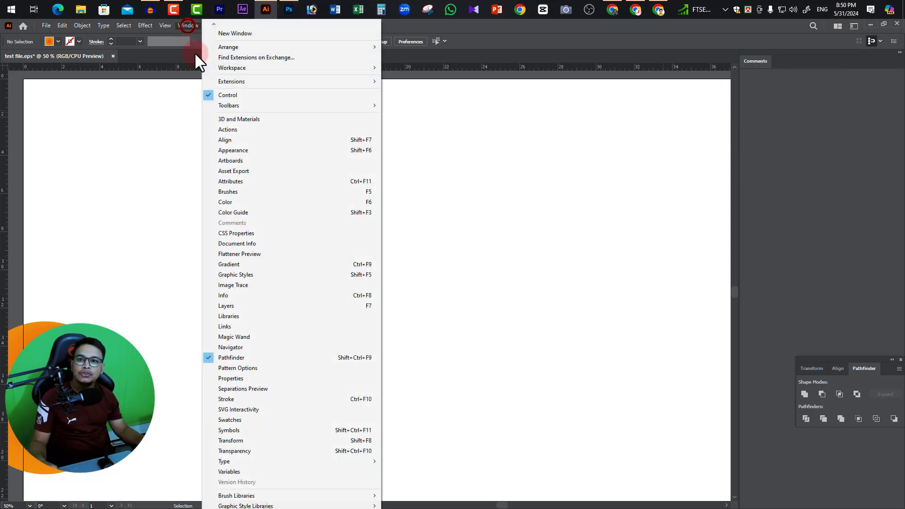
{"action": "left_click", "coordinate": [240, 67]}
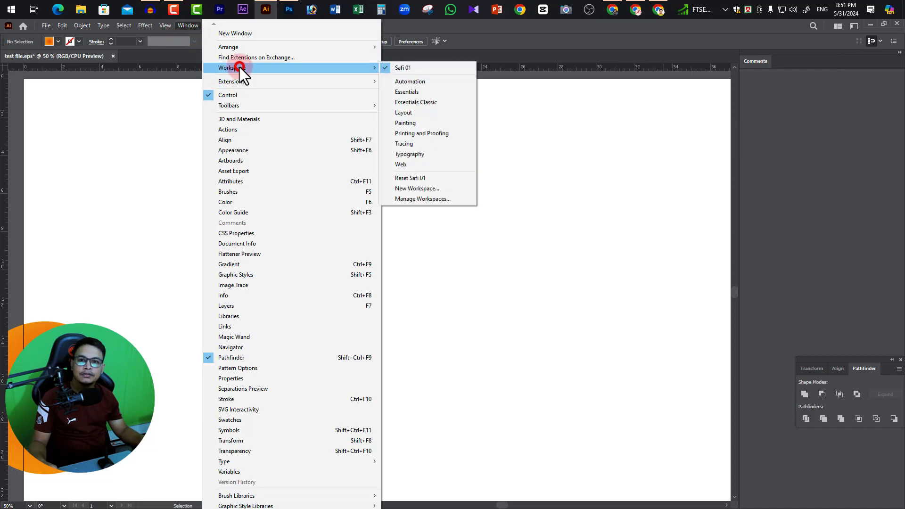
{"action": "left_click", "coordinate": [420, 178]}
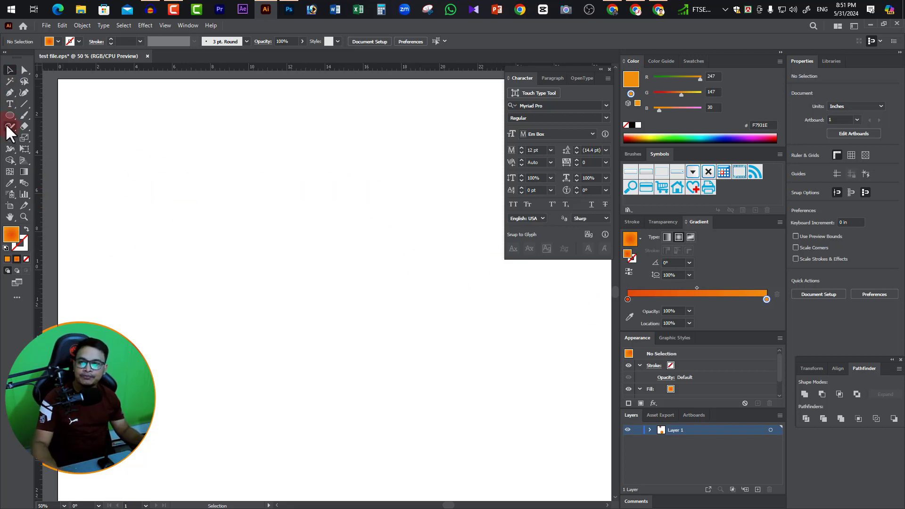
Draw a rectangle about 18.5 by 6.9 in on the artboard and change its fill to green #38BA31.
{"action": "left_click_drag", "start_coordinate": [10, 116], "coordinate": [41, 119]}
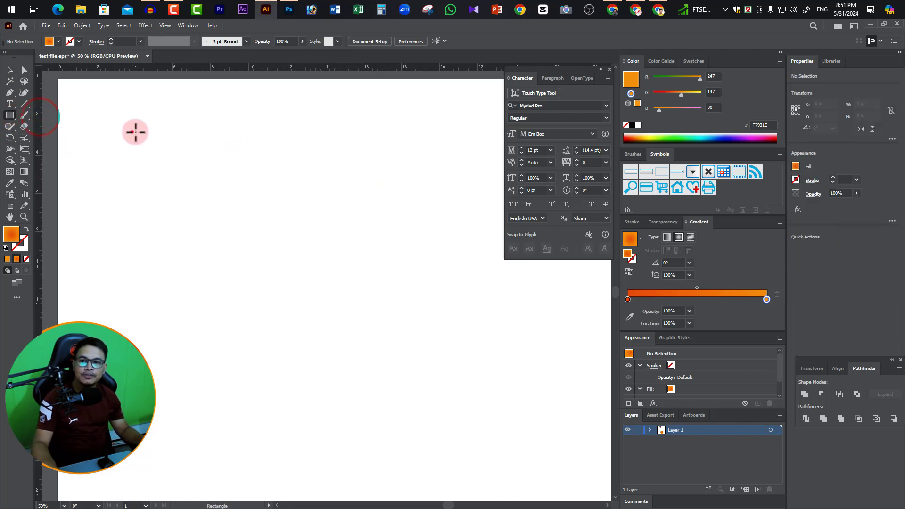
{"action": "left_click_drag", "start_coordinate": [132, 132], "coordinate": [485, 264]}
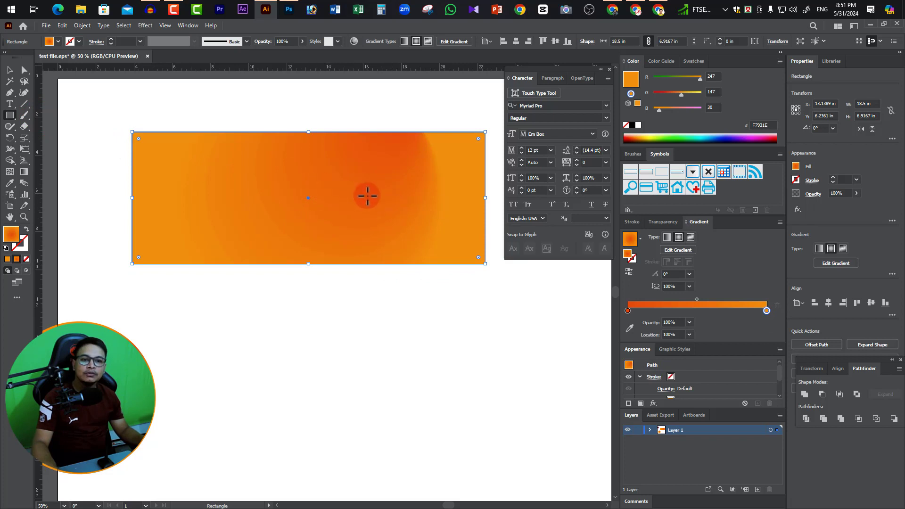
{"action": "double_click", "coordinate": [11, 234]}
{"action": "left_click", "coordinate": [502, 255]}
{"action": "left_click", "coordinate": [632, 227]}
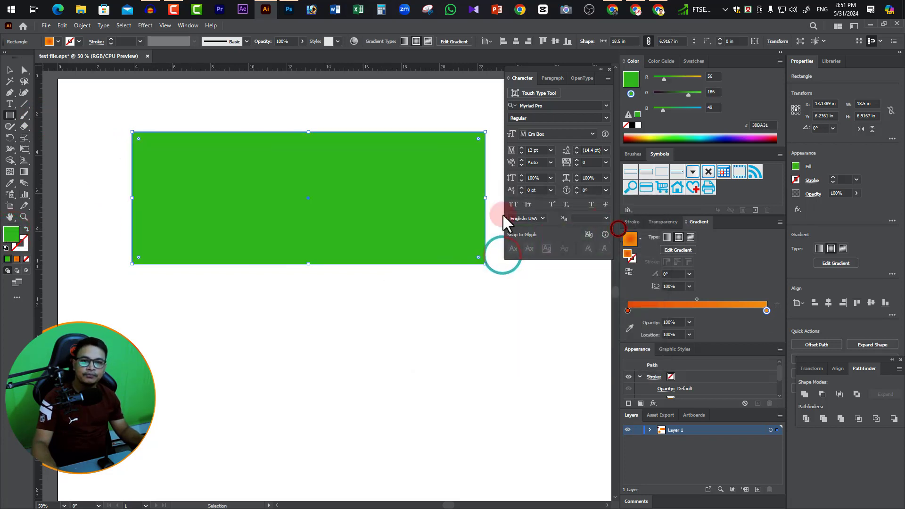
Select the green rectangle and delete it from the artboard.
{"action": "left_click", "coordinate": [9, 70]}
{"action": "left_click", "coordinate": [350, 197]}
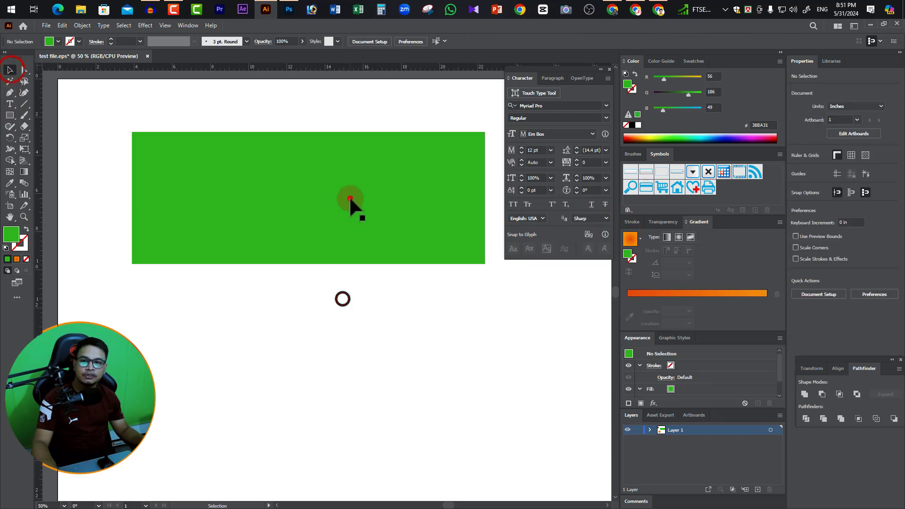
{"action": "left_click", "coordinate": [375, 213]}
{"action": "key", "text": "Delete"}
Draw a new green rectangle about 19 by 7.25 in across the upper part of the artboard.
{"action": "left_click_drag", "start_coordinate": [10, 115], "coordinate": [33, 115]}
{"action": "left_click", "coordinate": [151, 122]}
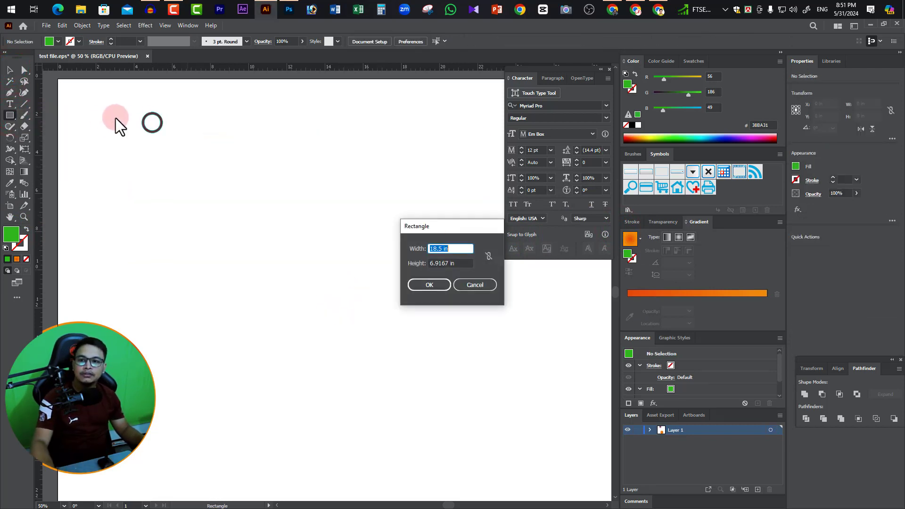
{"action": "left_click", "coordinate": [486, 283]}
{"action": "left_click_drag", "start_coordinate": [117, 126], "coordinate": [481, 264]}
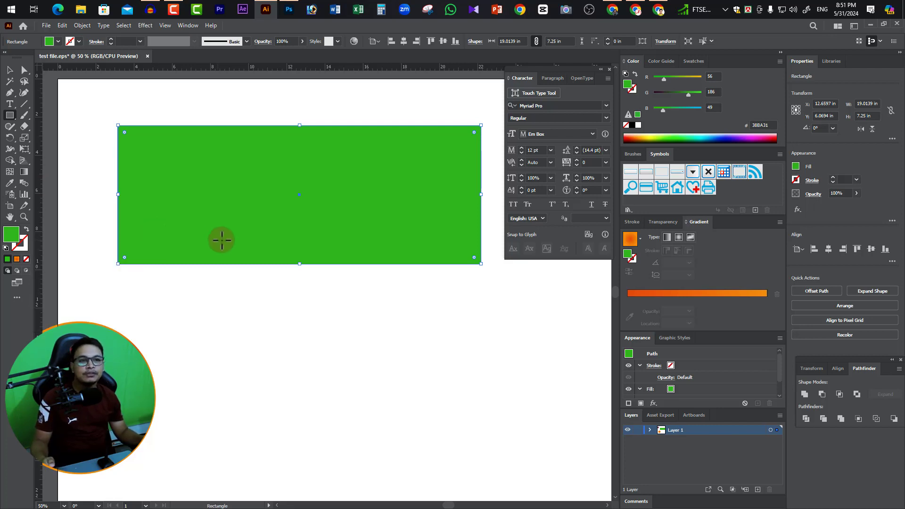
Activate the Gradient tool with the rectangle selected and check that the Gradient panel is enabled.
{"action": "left_click", "coordinate": [10, 70]}
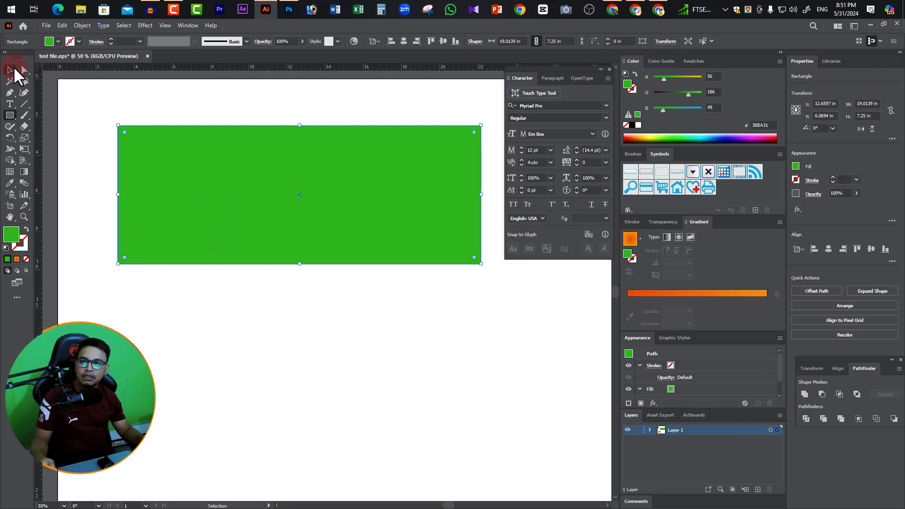
{"action": "key", "text": "g"}
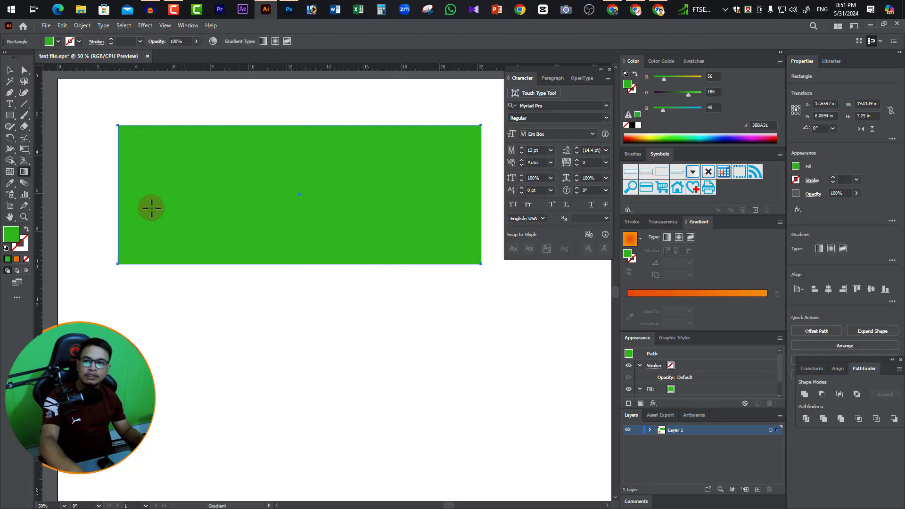
{"action": "left_click", "coordinate": [24, 172]}
{"action": "left_click", "coordinate": [254, 208]}
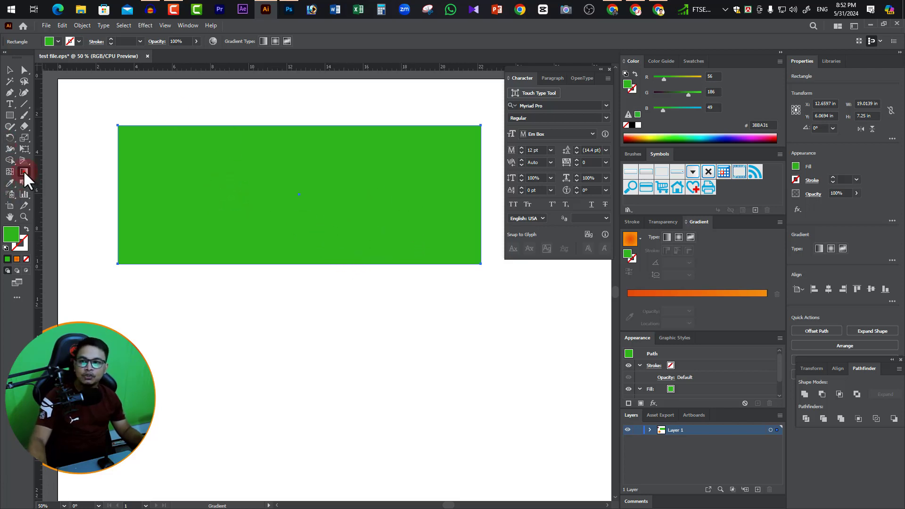
{"action": "key", "text": "v"}
{"action": "left_click", "coordinate": [707, 168]}
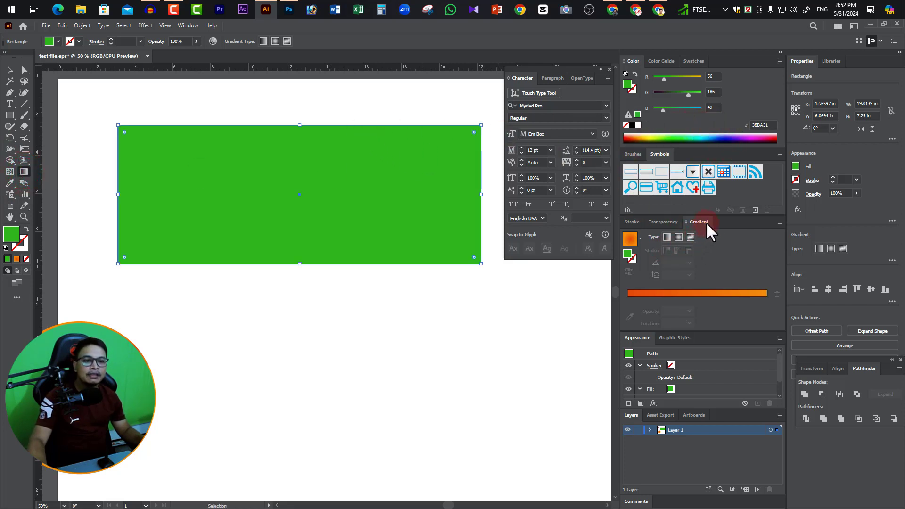
{"action": "left_click", "coordinate": [276, 43]}
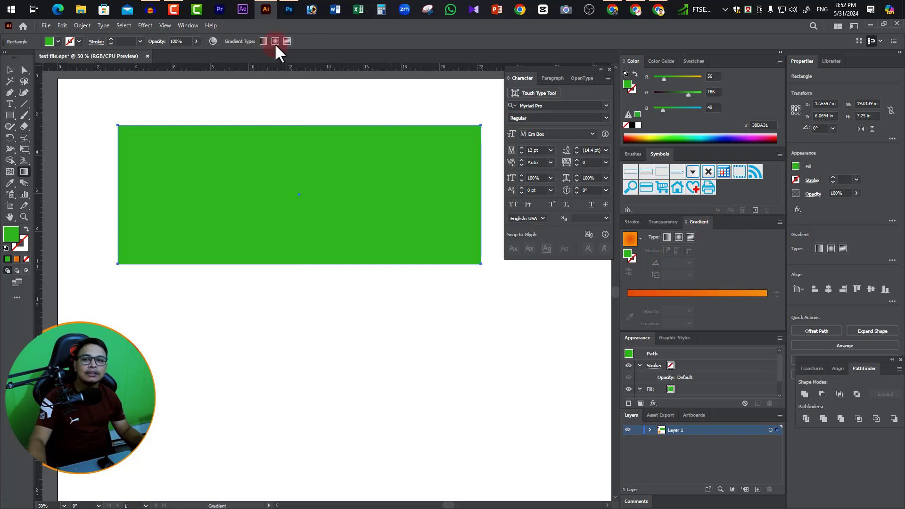
{"action": "left_click", "coordinate": [186, 23]}
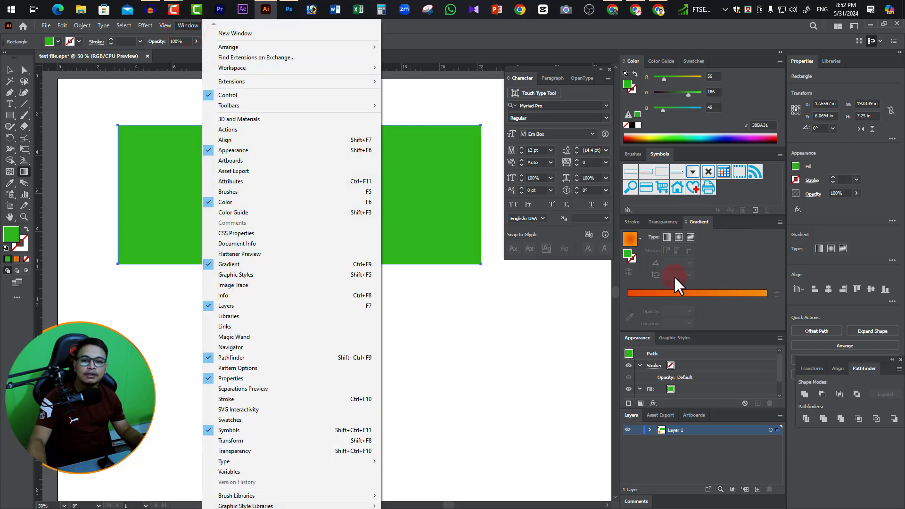
{"action": "left_click", "coordinate": [677, 254]}
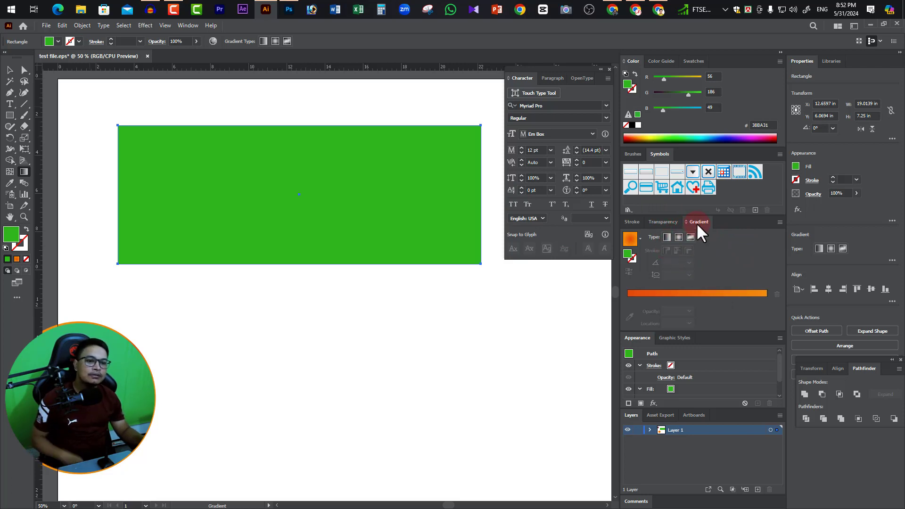
Look through the list of preset gradients.
{"action": "left_click", "coordinate": [639, 237]}
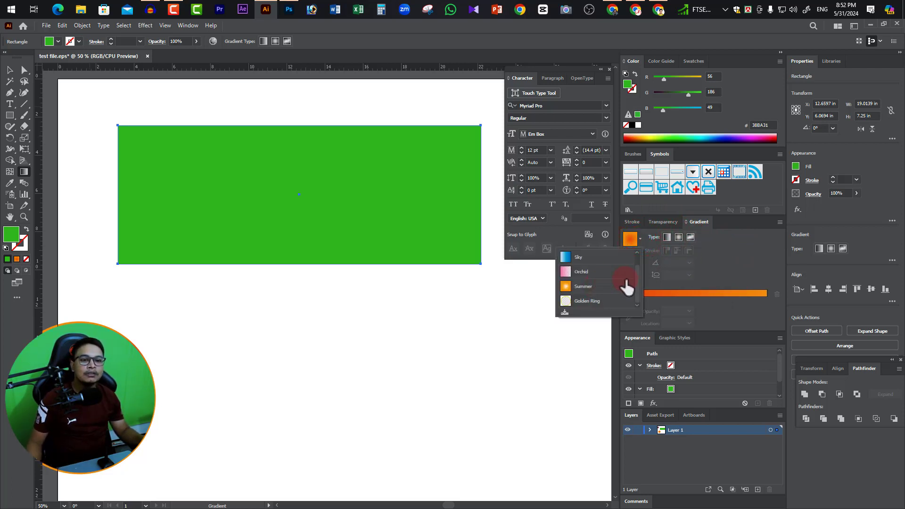
{"action": "left_click_drag", "start_coordinate": [638, 288], "coordinate": [637, 268]}
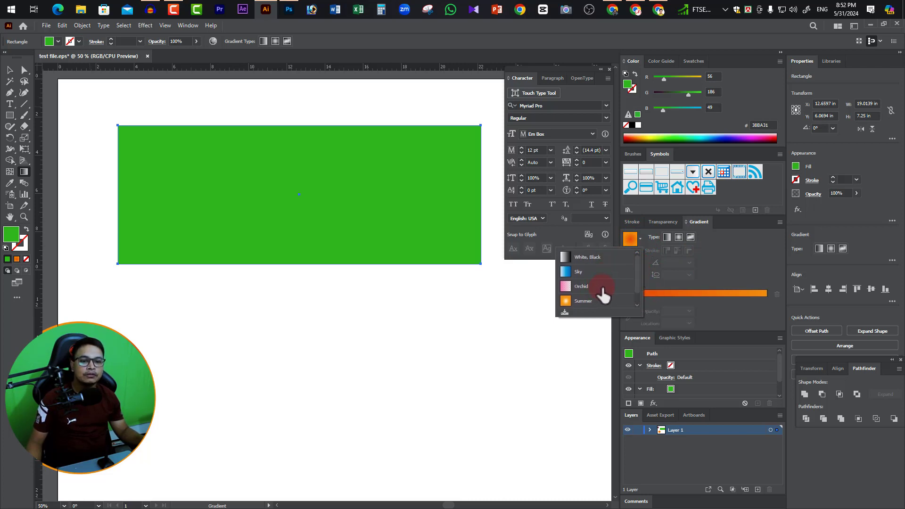
{"action": "key", "text": "ctrl"}
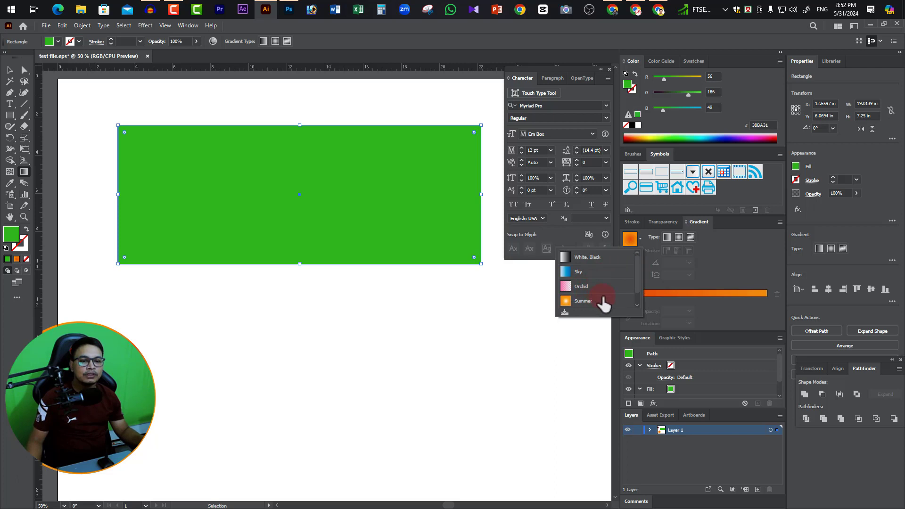
{"action": "left_click_drag", "start_coordinate": [638, 281], "coordinate": [634, 306]}
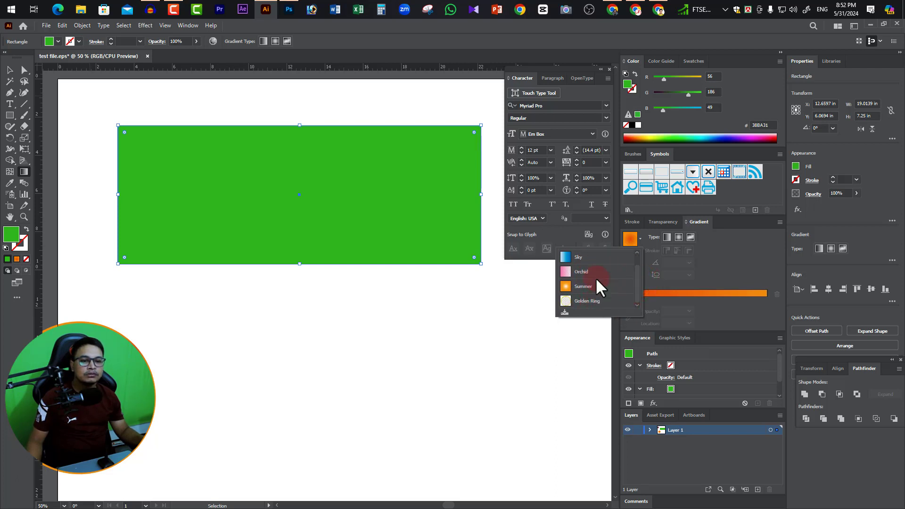
{"action": "left_click", "coordinate": [685, 287]}
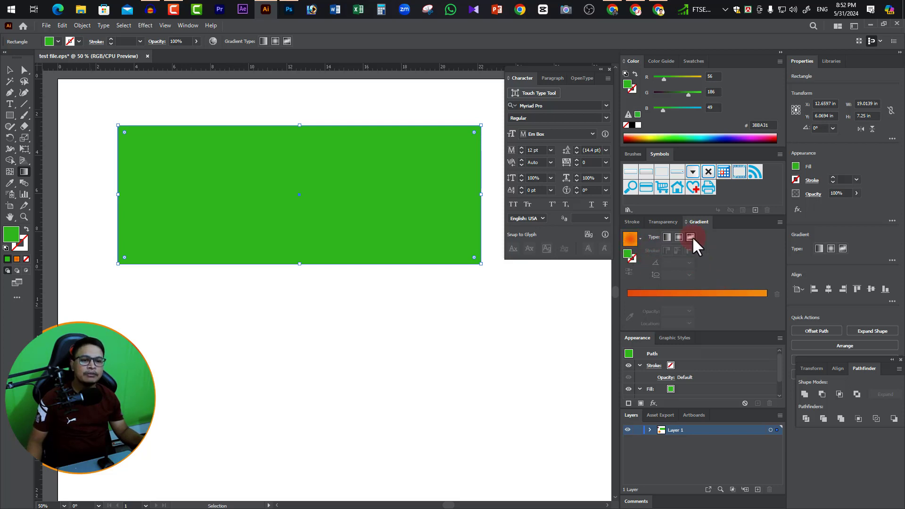
Apply a linear gradient to the rectangle and sample an orange from its fill for the 0% color stop.
{"action": "left_click", "coordinate": [666, 237]}
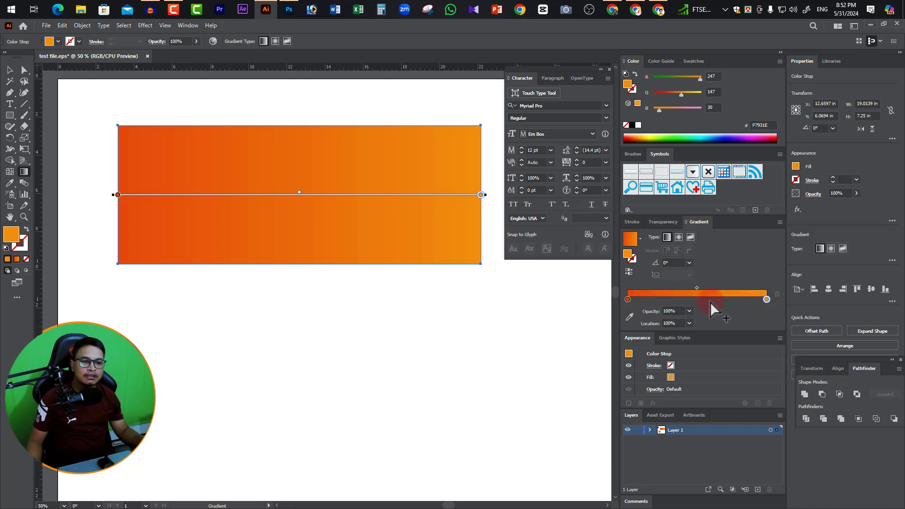
{"action": "left_click", "coordinate": [628, 299]}
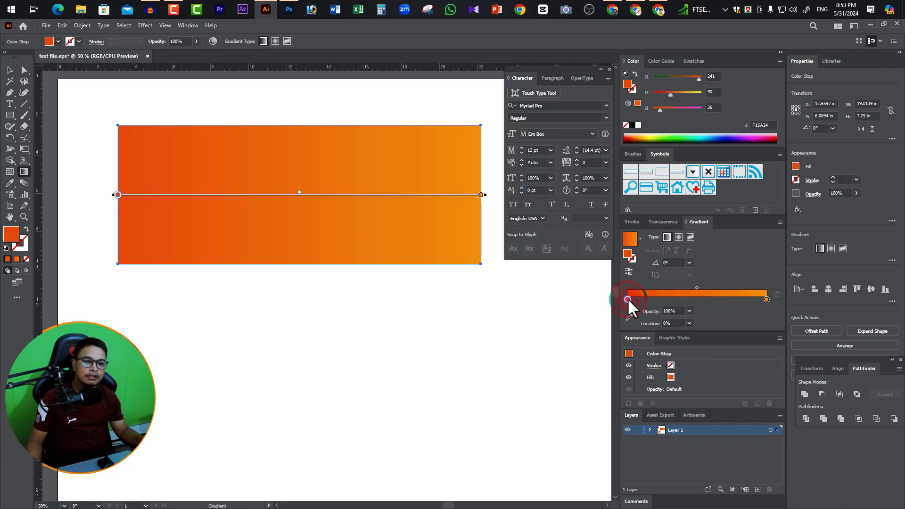
{"action": "left_click", "coordinate": [628, 319]}
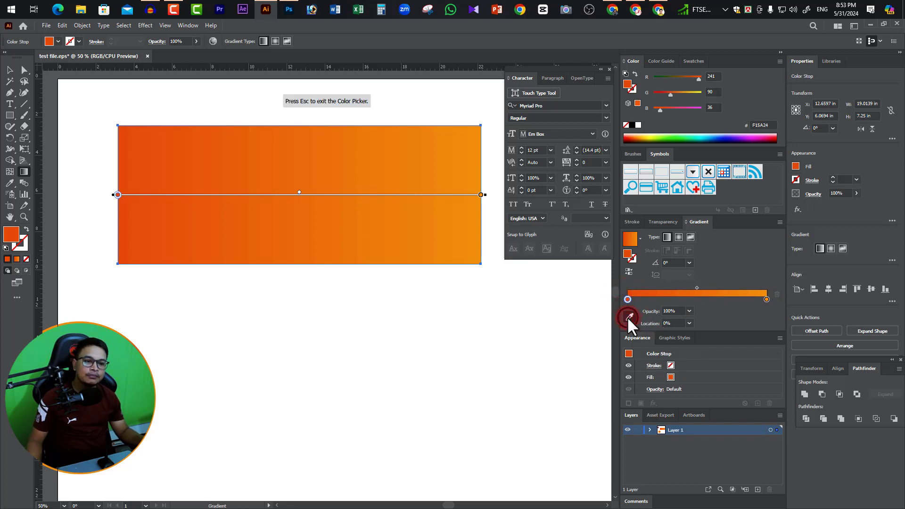
{"action": "left_click", "coordinate": [271, 241]}
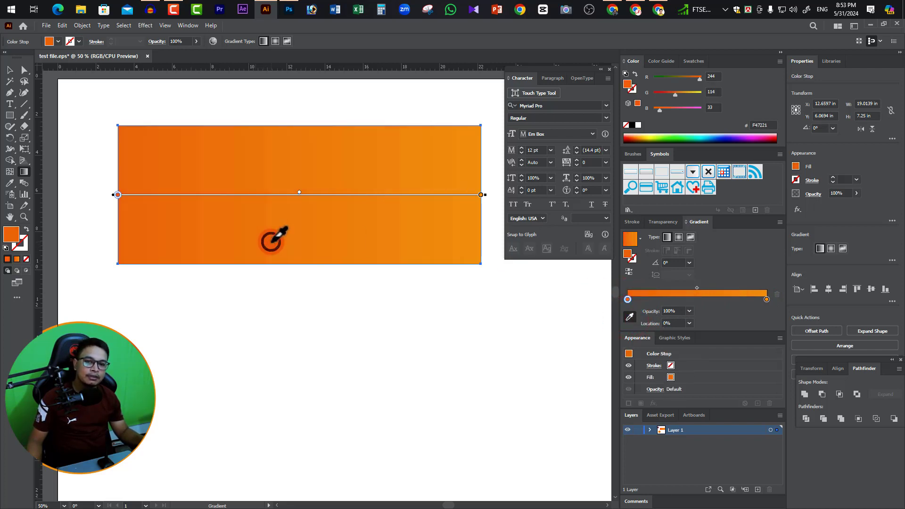
Set the gradient's 0% color stop to magenta #9E005D and its 100% stop to dark blue #1B1464.
{"action": "double_click", "coordinate": [627, 298]}
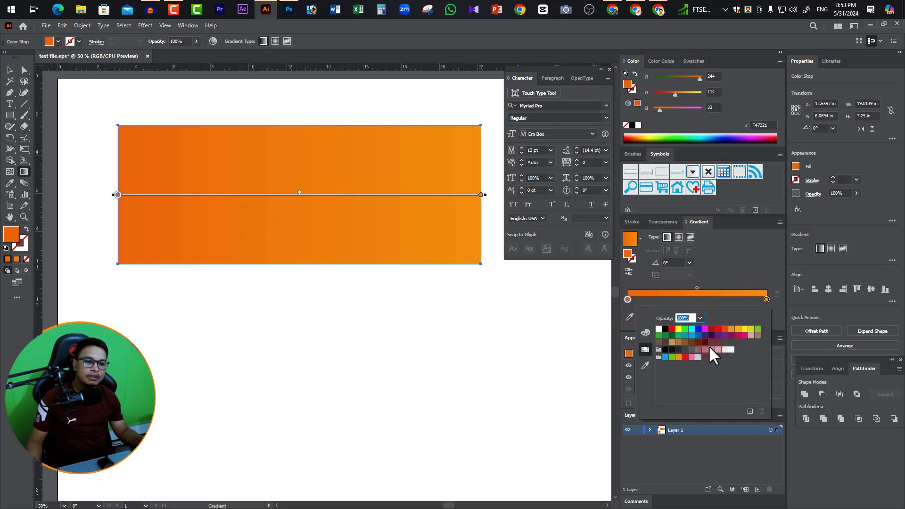
{"action": "left_click", "coordinate": [731, 335]}
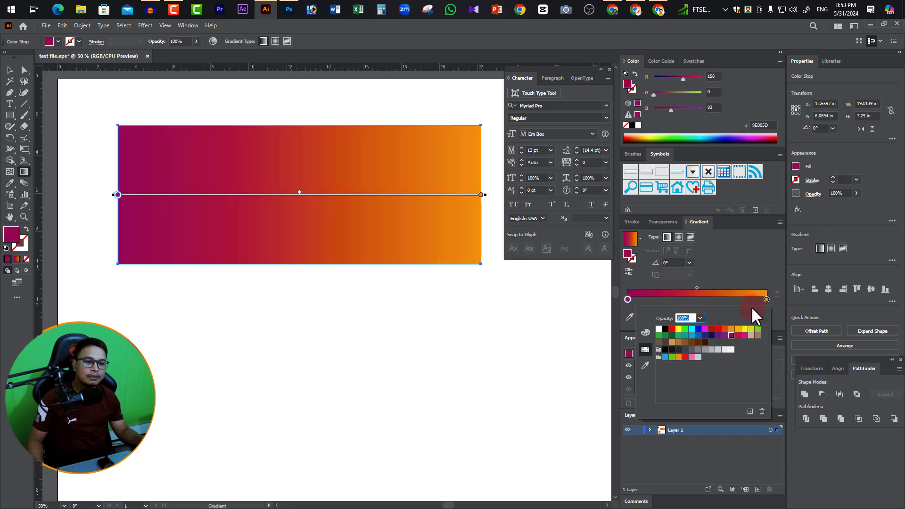
{"action": "double_click", "coordinate": [767, 299]}
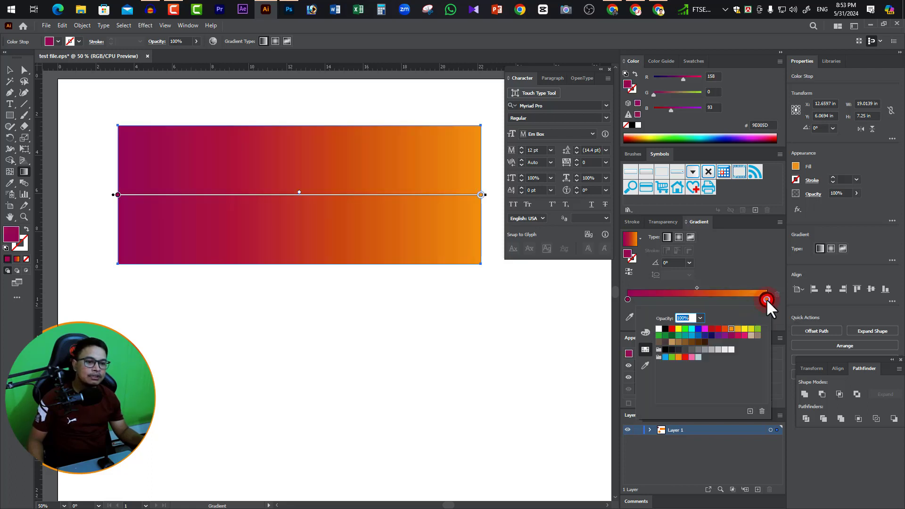
{"action": "left_click", "coordinate": [712, 335]}
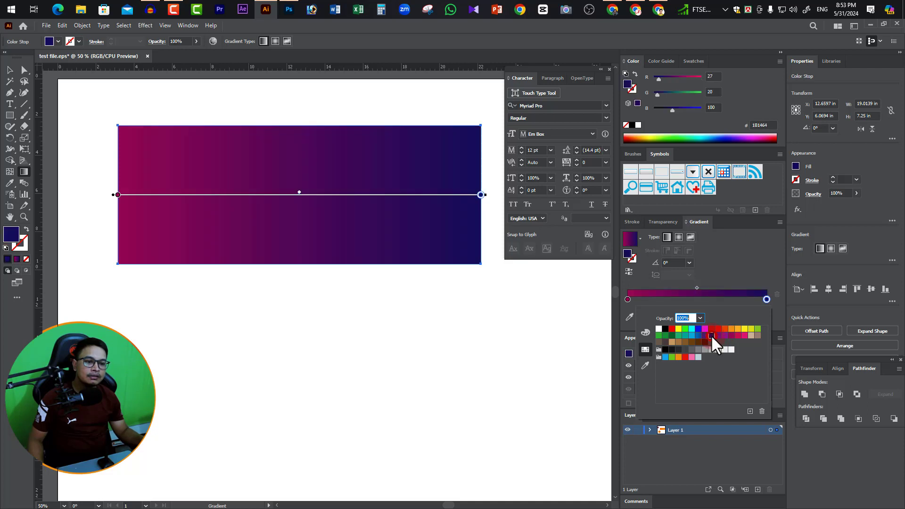
{"action": "left_click", "coordinate": [757, 274]}
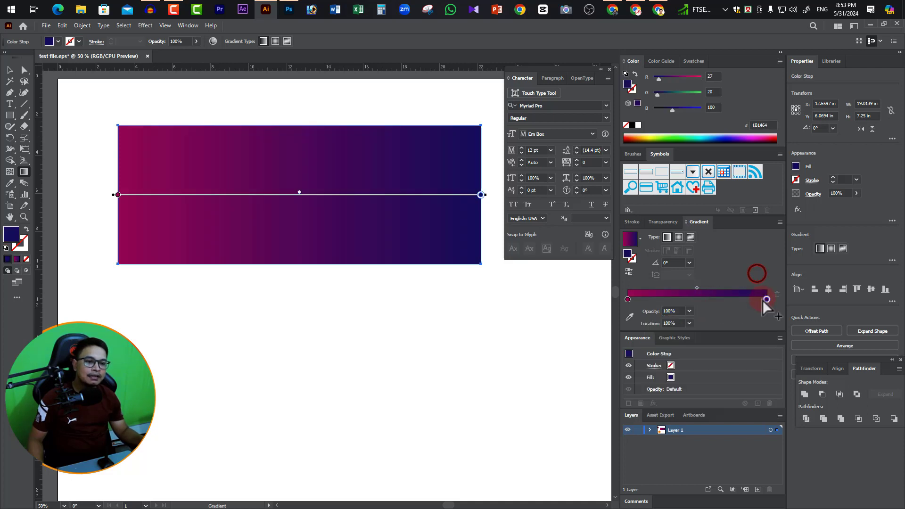
Select the gradient's 100% color stop and sample an orange #F36C22 for it from the screen.
{"action": "left_click", "coordinate": [628, 300]}
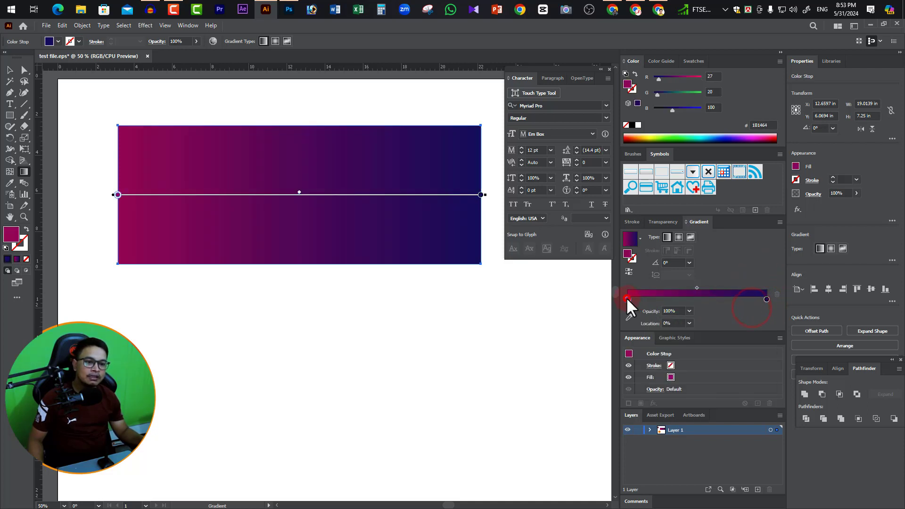
{"action": "left_click", "coordinate": [767, 299]}
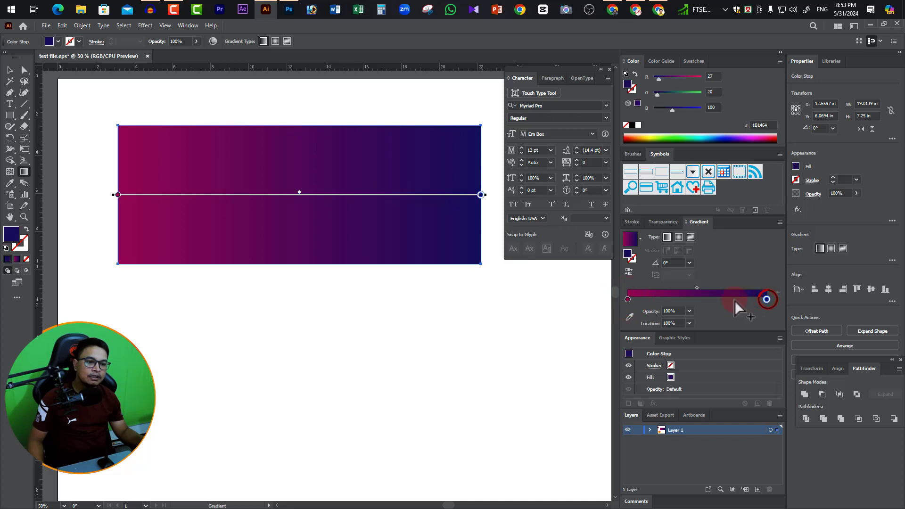
{"action": "left_click", "coordinate": [630, 317]}
{"action": "left_click", "coordinate": [115, 378]}
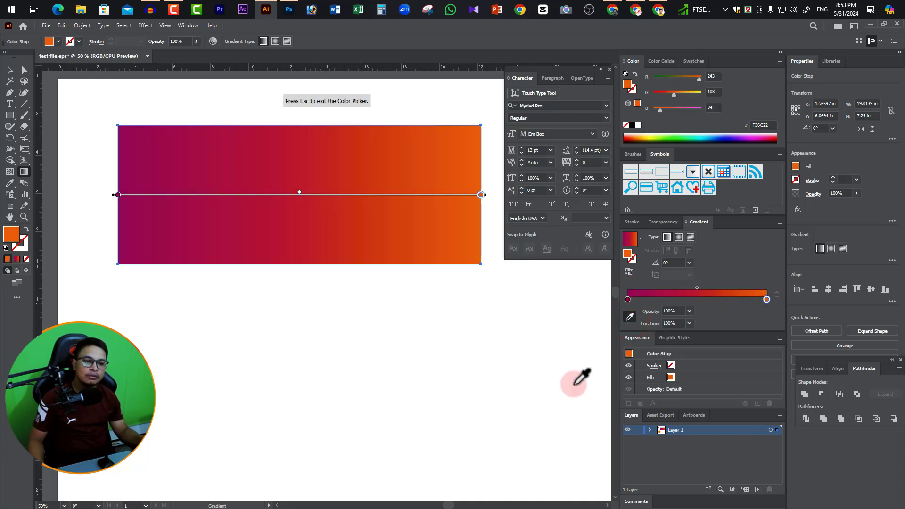
{"action": "key", "text": "Escape"}
{"action": "left_click", "coordinate": [749, 318]}
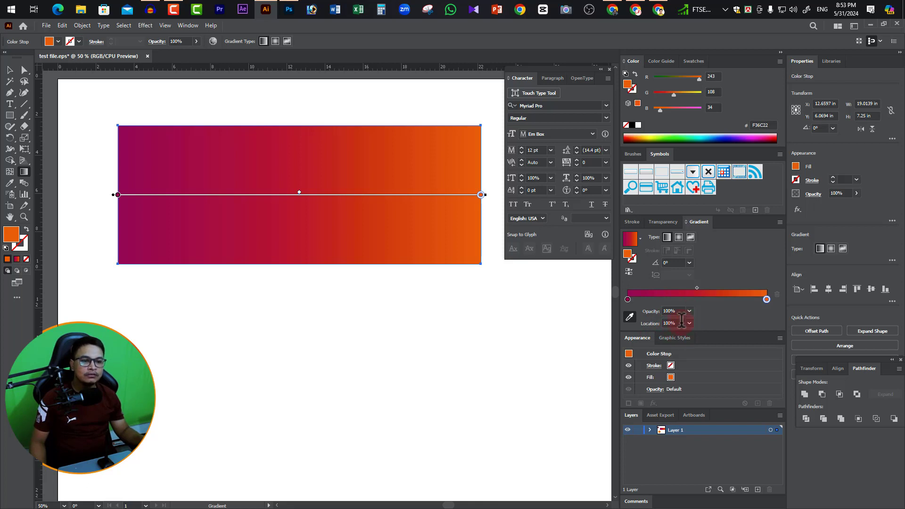
Try 40% opacity and locations of 30% and 80% on the orange color stop, and restore both settings to 100%.
{"action": "left_click", "coordinate": [690, 314]}
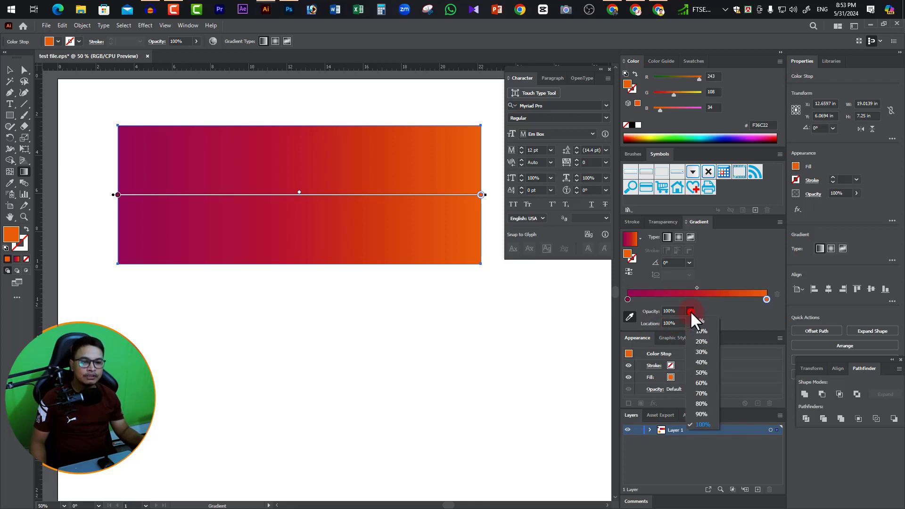
{"action": "left_click", "coordinate": [703, 361]}
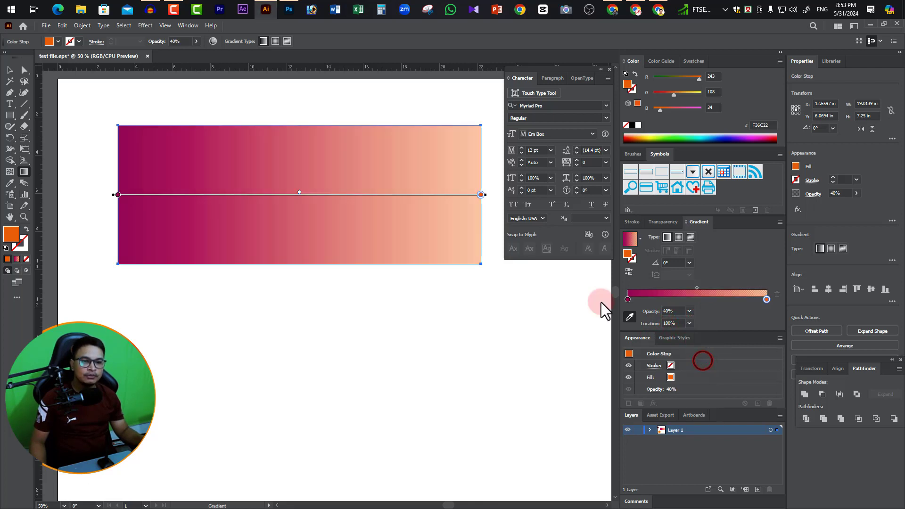
{"action": "left_click", "coordinate": [690, 323]}
{"action": "left_click", "coordinate": [703, 364]}
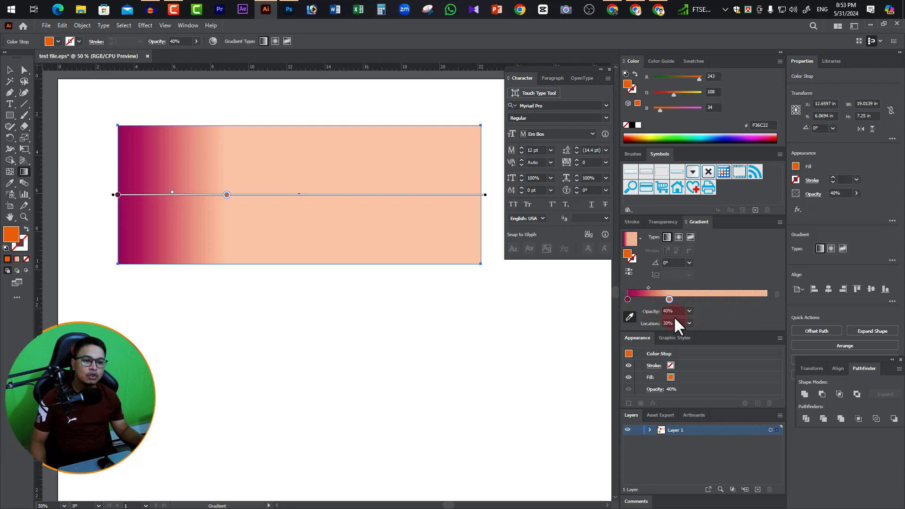
{"action": "left_click", "coordinate": [689, 326]}
{"action": "left_click", "coordinate": [702, 418]}
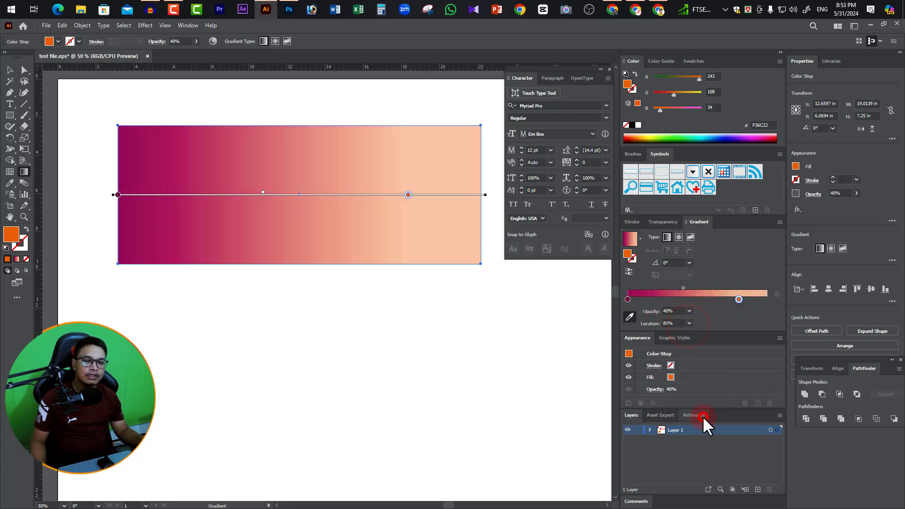
{"action": "left_click", "coordinate": [689, 325]}
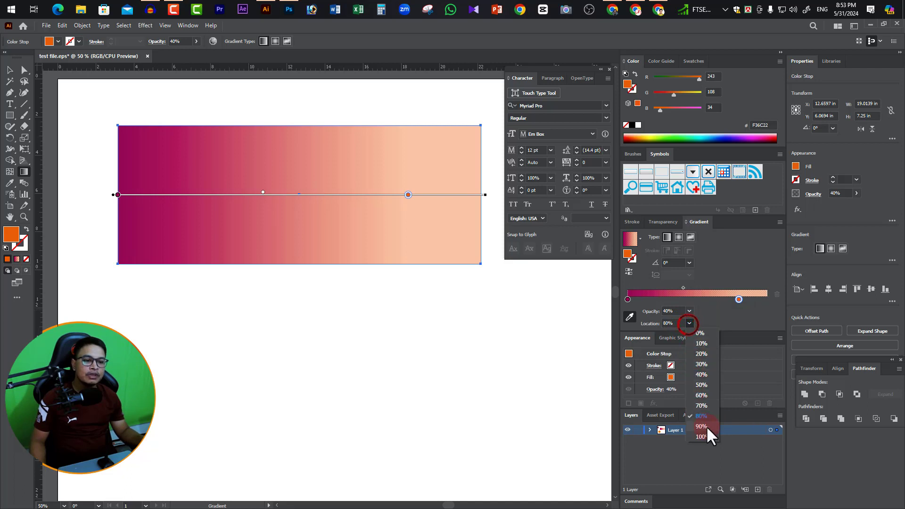
{"action": "left_click", "coordinate": [703, 437]}
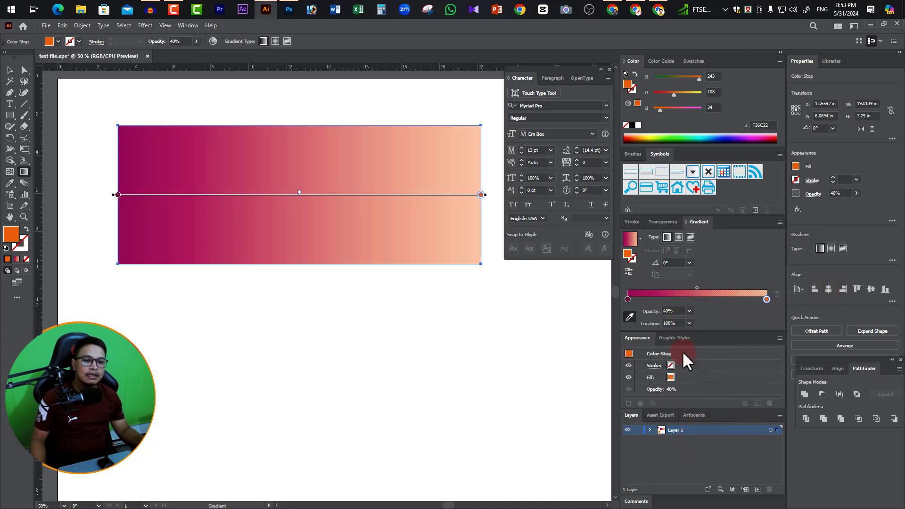
{"action": "left_click", "coordinate": [689, 311]}
{"action": "left_click", "coordinate": [705, 423]}
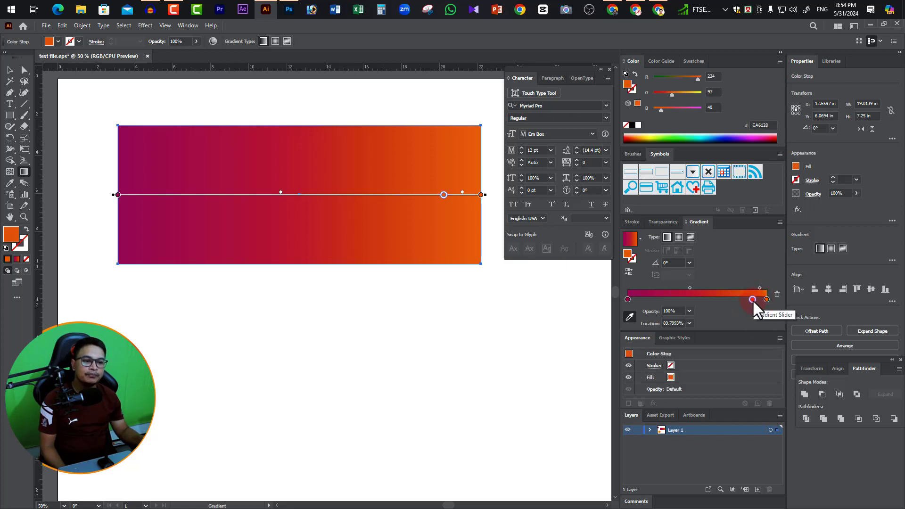
Move the color stop beside the orange end slightly inward and set its color to white #FFFFFF.
{"action": "left_click_drag", "start_coordinate": [753, 301], "coordinate": [747, 305]}
{"action": "double_click", "coordinate": [746, 300]}
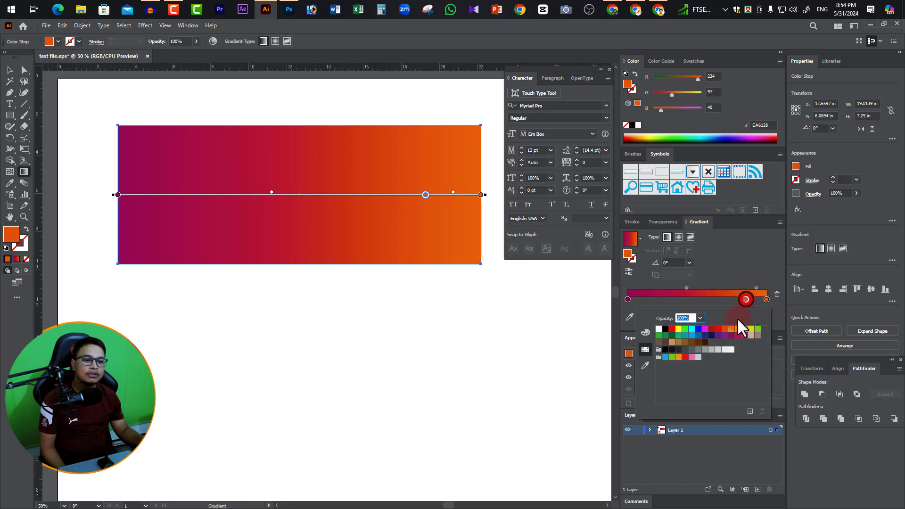
{"action": "left_click", "coordinate": [659, 329]}
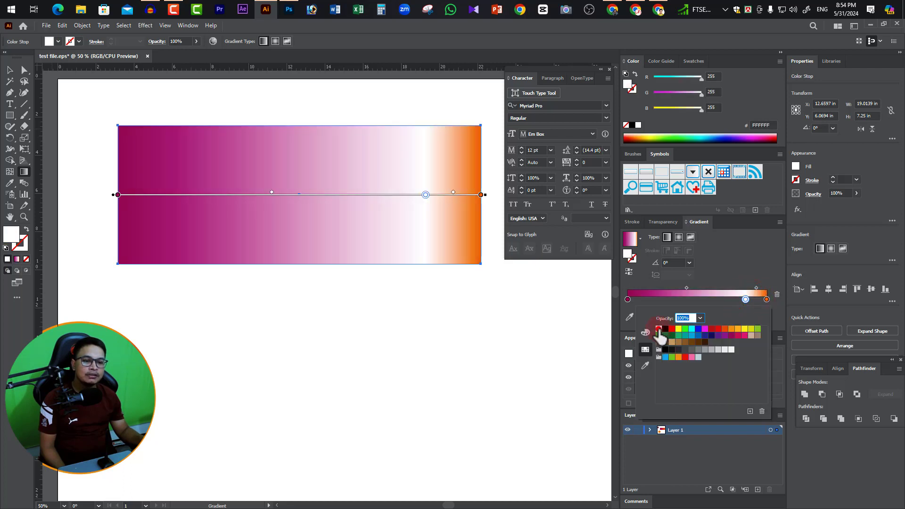
Add a color stop at about 64% on the gradient slider and color it magenta #9E005D.
{"action": "left_click", "coordinate": [717, 300]}
{"action": "left_click", "coordinate": [717, 300]}
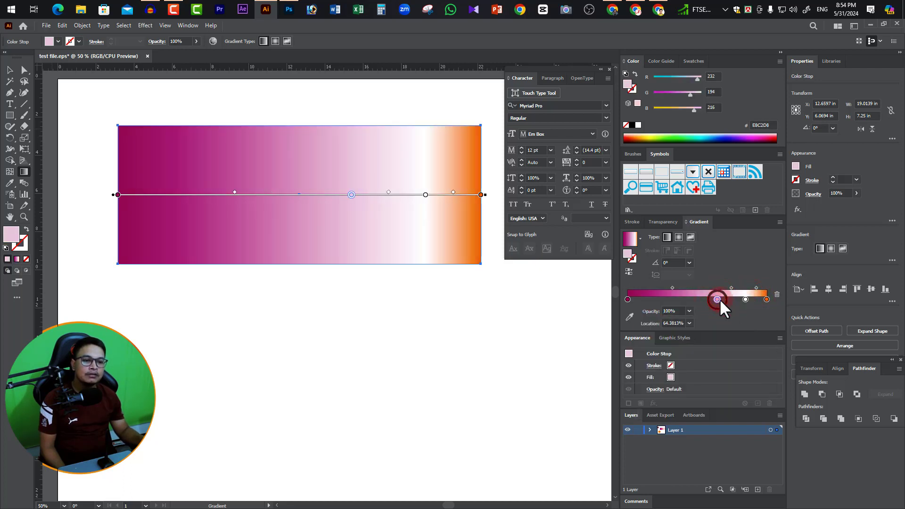
{"action": "double_click", "coordinate": [718, 300]}
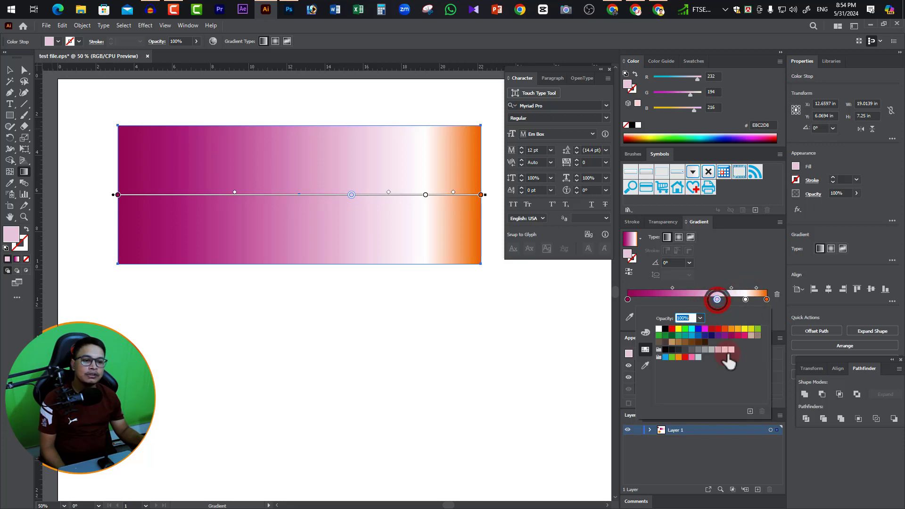
{"action": "left_click", "coordinate": [732, 335]}
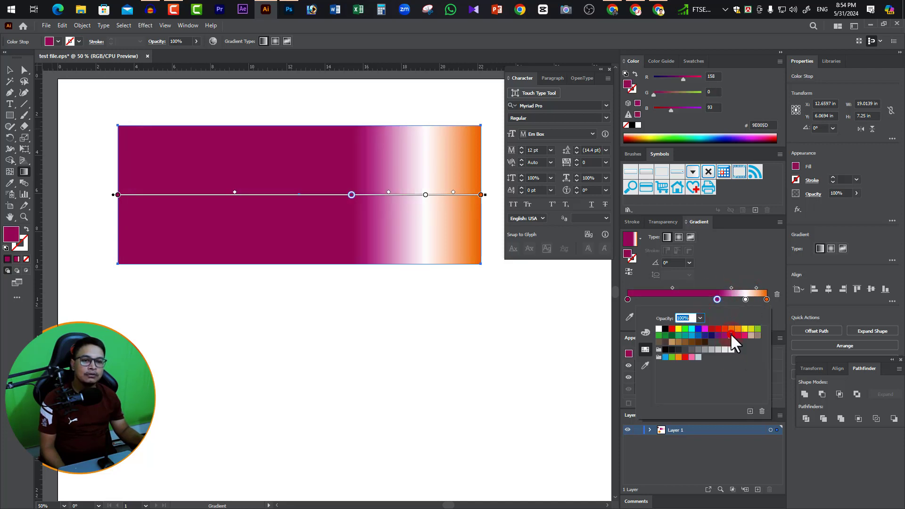
Add a color stop at about 39% on the gradient slider and color it yellow-green #D9E021.
{"action": "left_click", "coordinate": [682, 302]}
{"action": "left_click", "coordinate": [683, 300]}
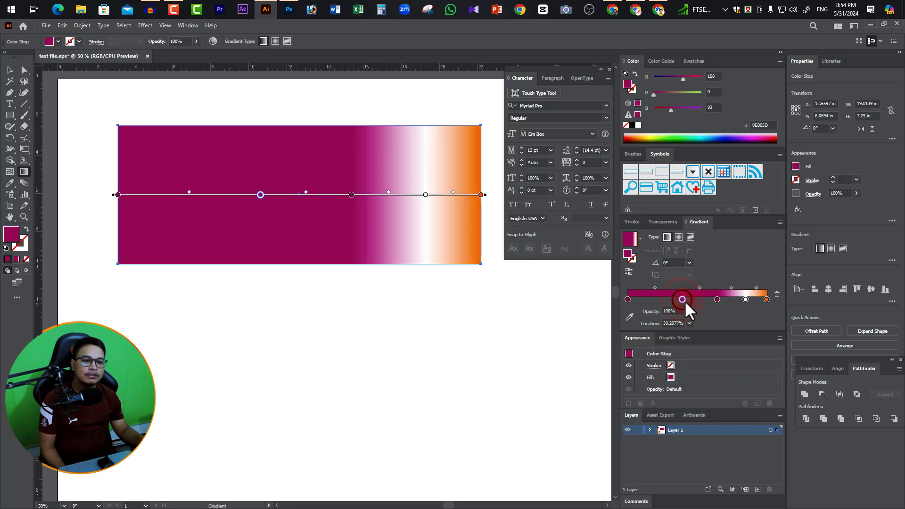
{"action": "double_click", "coordinate": [682, 300]}
{"action": "left_click", "coordinate": [751, 330]}
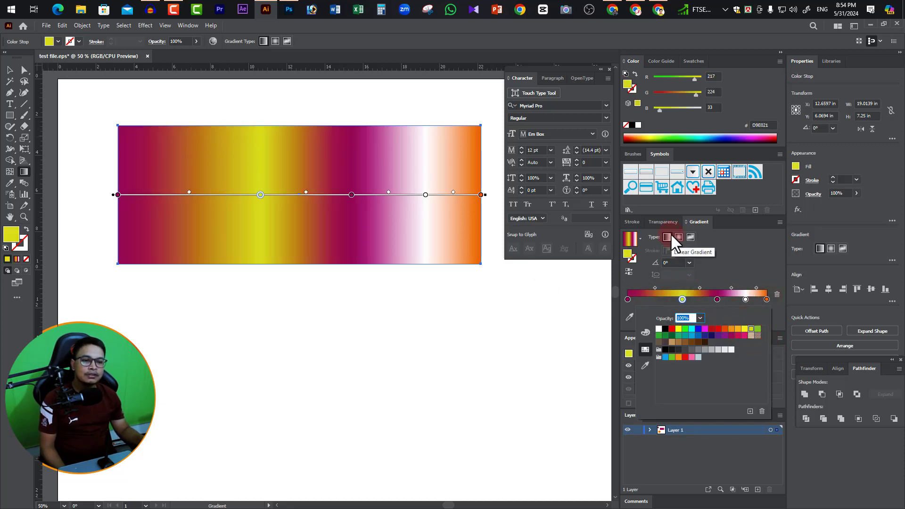
On the rectangle's gradient annotator, shift the first midpoint and yellow stop toward the start, the inner magenta stop to about 57% and the white stop to about 78%.
{"action": "left_click", "coordinate": [261, 195]}
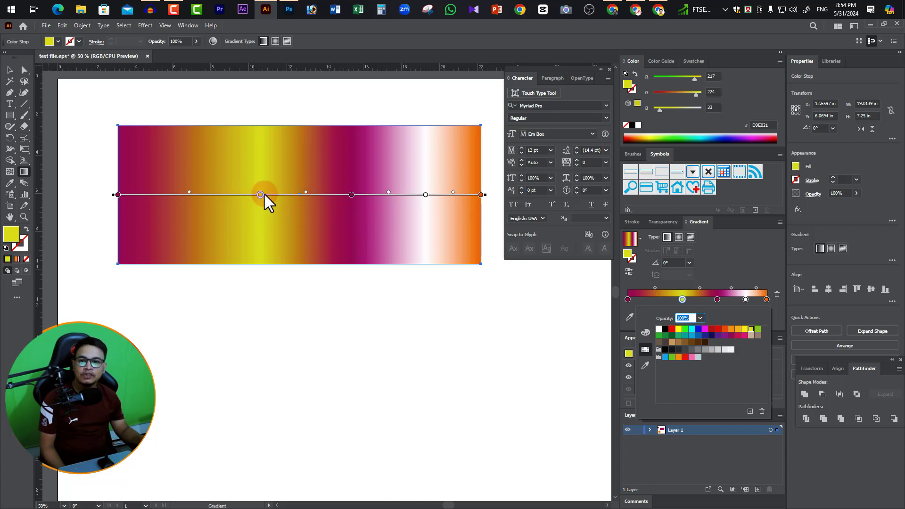
{"action": "left_click_drag", "start_coordinate": [189, 192], "coordinate": [166, 193]}
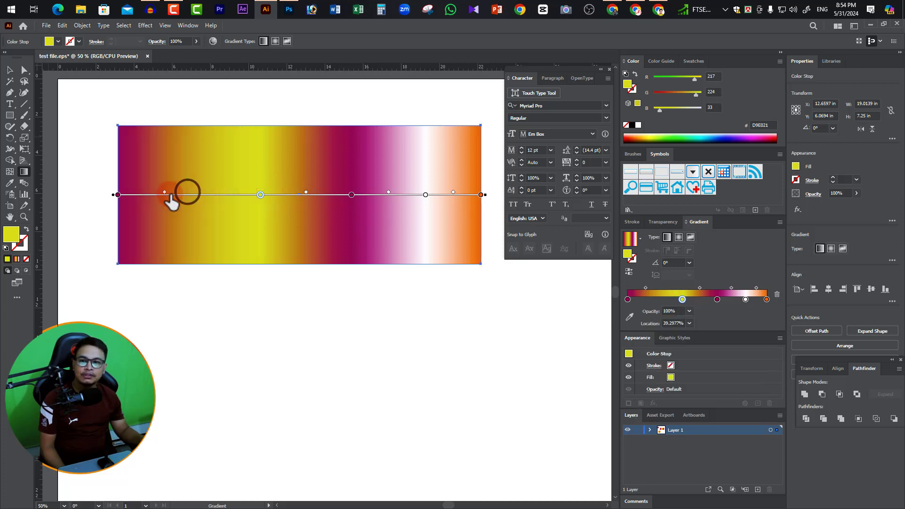
{"action": "mouse_move", "coordinate": [261, 194]}
{"action": "left_mouse_down"}
{"action": "mouse_move", "coordinate": [217, 197]}
{"action": "mouse_move", "coordinate": [249, 197]}
{"action": "left_mouse_up"}
{"action": "left_click_drag", "start_coordinate": [352, 195], "coordinate": [324, 195]}
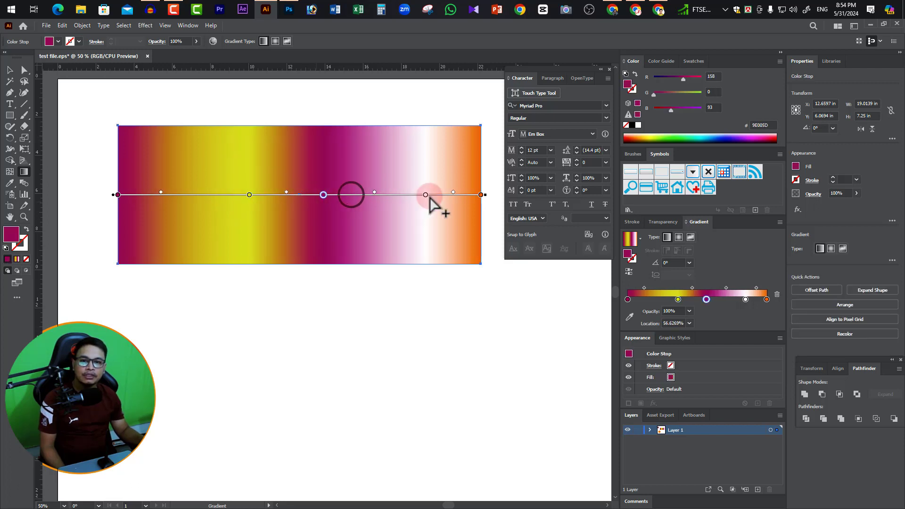
{"action": "left_click_drag", "start_coordinate": [427, 195], "coordinate": [402, 195]}
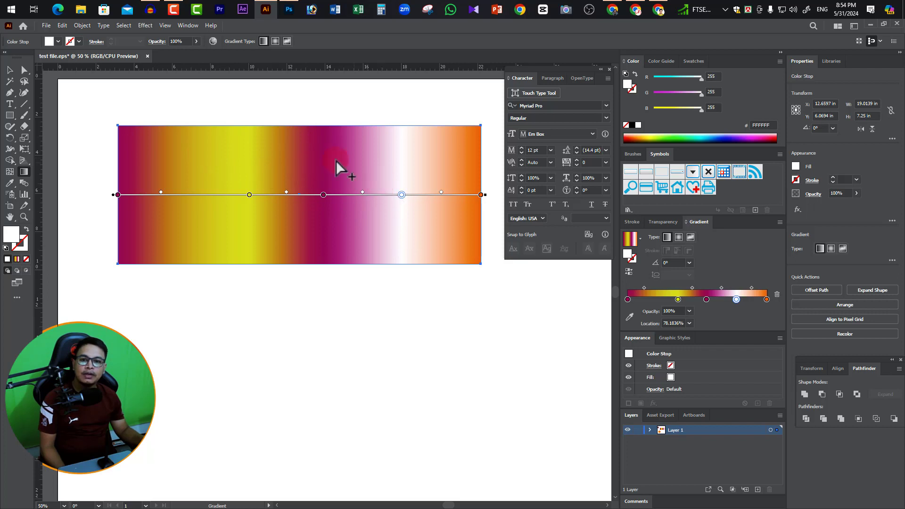
Redraw the gradient across the rectangle in several directions, finishing with a nearly horizontal right-to-left gradient at about -177°.
{"action": "left_click_drag", "start_coordinate": [220, 140], "coordinate": [333, 255]}
{"action": "left_click_drag", "start_coordinate": [466, 157], "coordinate": [165, 244]}
{"action": "left_click_drag", "start_coordinate": [142, 137], "coordinate": [472, 258]}
{"action": "left_click_drag", "start_coordinate": [307, 252], "coordinate": [315, 139]}
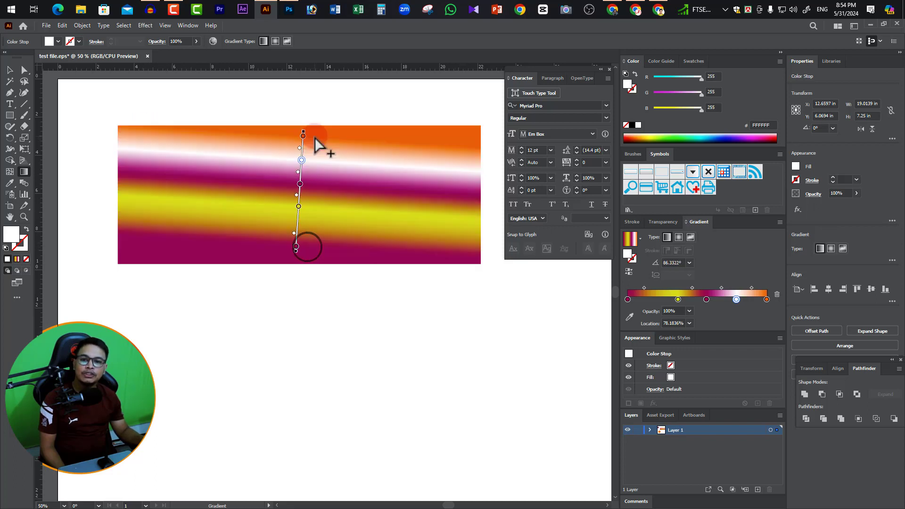
{"action": "left_click_drag", "start_coordinate": [205, 242], "coordinate": [167, 157]}
{"action": "left_click_drag", "start_coordinate": [376, 221], "coordinate": [228, 189]}
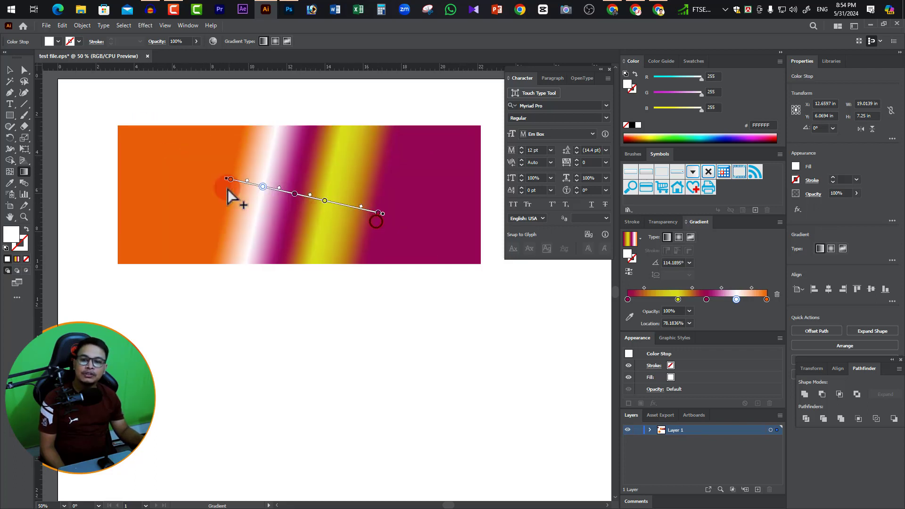
{"action": "left_click_drag", "start_coordinate": [398, 188], "coordinate": [291, 164]}
{"action": "left_click_drag", "start_coordinate": [385, 151], "coordinate": [247, 201]}
{"action": "left_click_drag", "start_coordinate": [221, 153], "coordinate": [213, 238]}
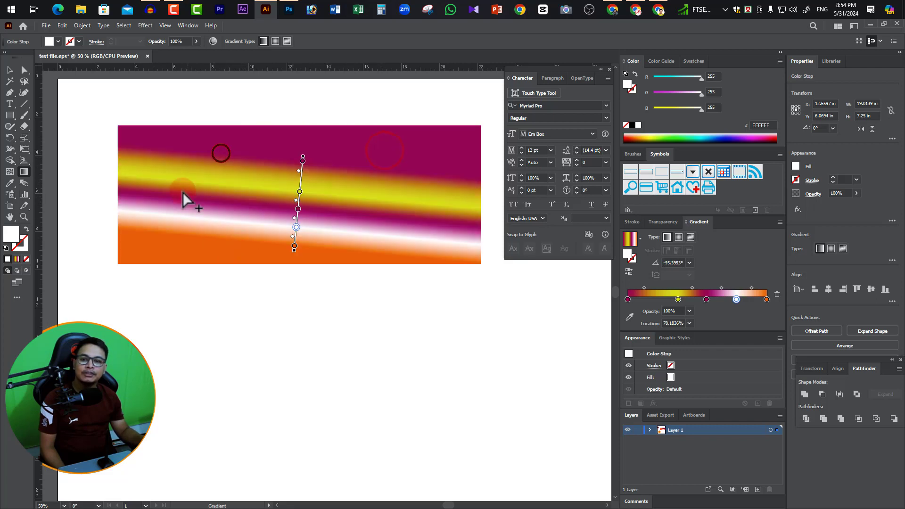
{"action": "left_click_drag", "start_coordinate": [155, 180], "coordinate": [260, 248]}
{"action": "left_click_drag", "start_coordinate": [373, 153], "coordinate": [310, 242]}
{"action": "left_click_drag", "start_coordinate": [413, 205], "coordinate": [178, 217]}
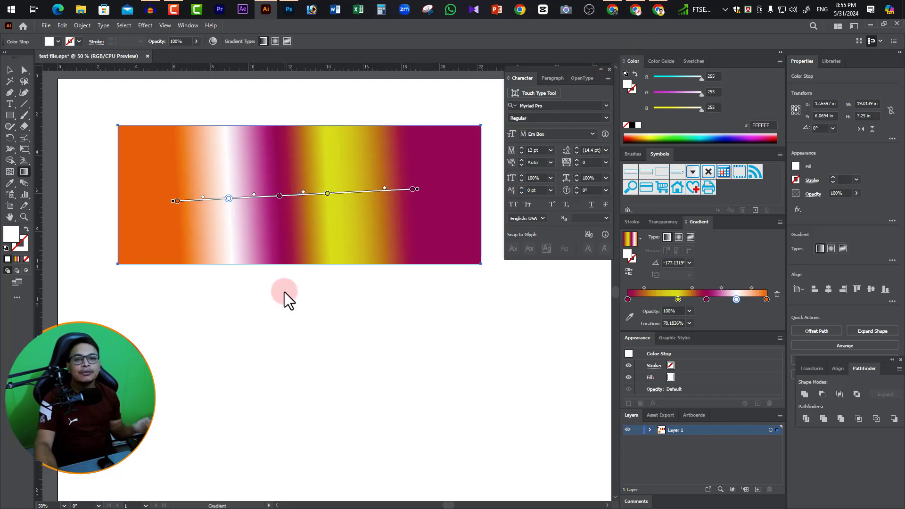
Switch to Chrome and open the bookmarked GraphicRiver business card graphics page in a new tab of a maximized window.
{"action": "left_click", "coordinate": [613, 10]}
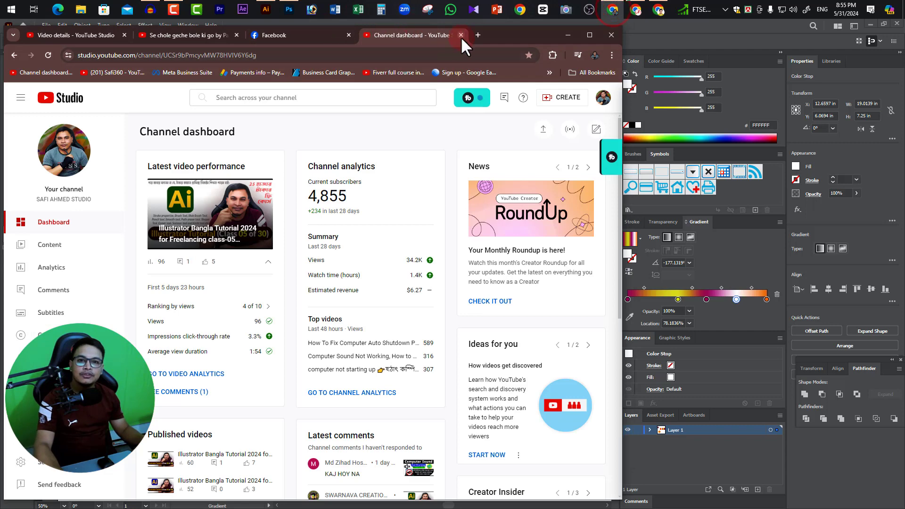
{"action": "left_click", "coordinate": [478, 36]}
{"action": "left_click", "coordinate": [335, 72]}
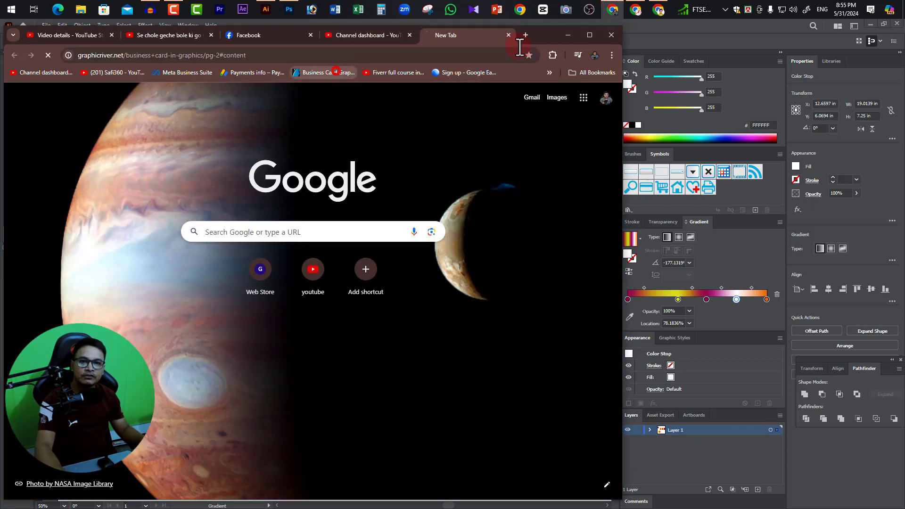
{"action": "left_click", "coordinate": [589, 35]}
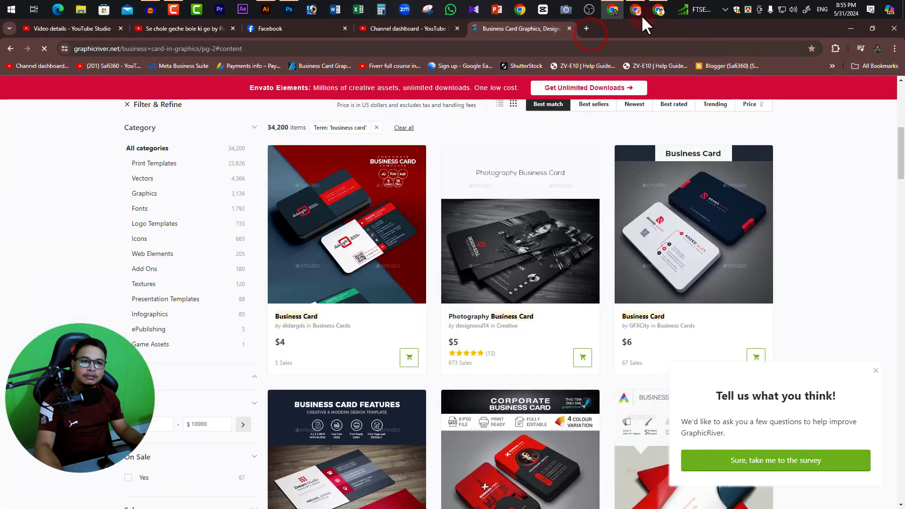
{"action": "left_click", "coordinate": [636, 10]}
{"action": "left_click", "coordinate": [609, 30]}
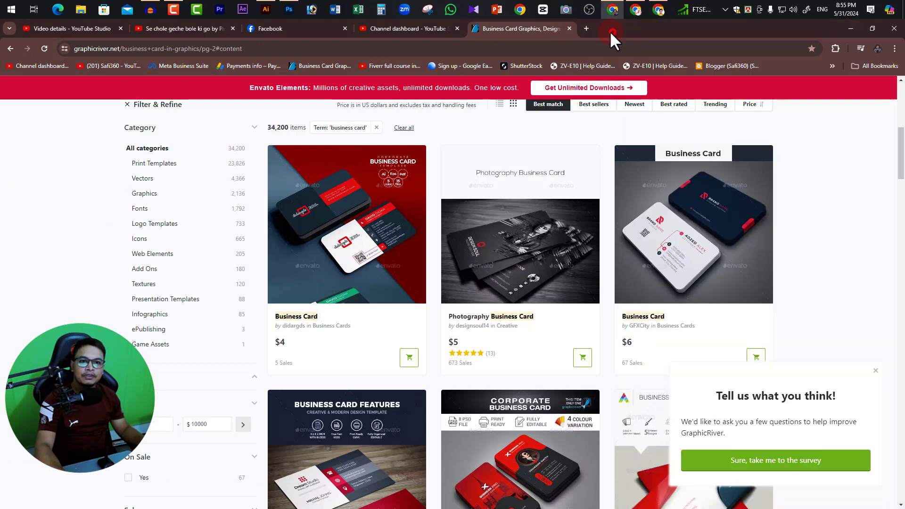
Search GraphicRiver for "gradient work" and browse the resulting graphics.
{"action": "scroll", "coordinate": [283, 141], "scroll_direction": "up", "scroll_amount": 8}
{"action": "left_click_drag", "start_coordinate": [180, 203], "coordinate": [106, 205]}
{"action": "type", "text": "gra"}
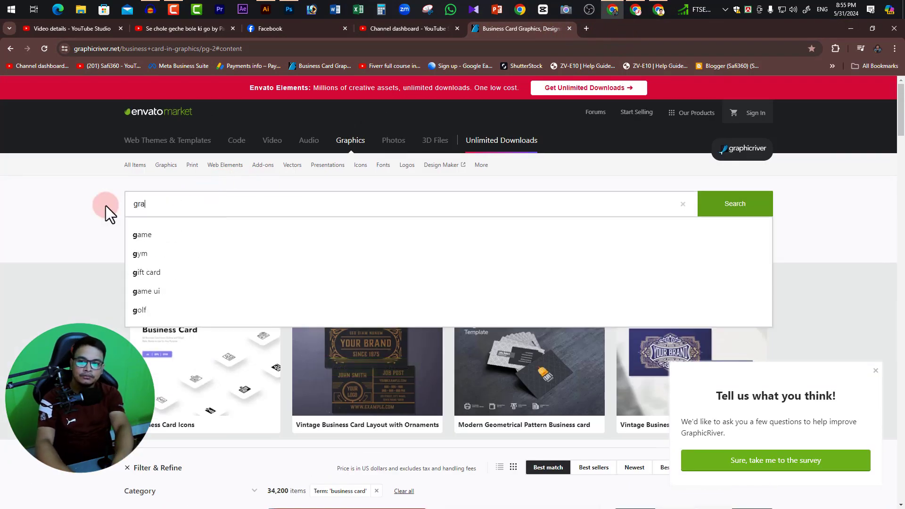
{"action": "type", "text": "dient work"}
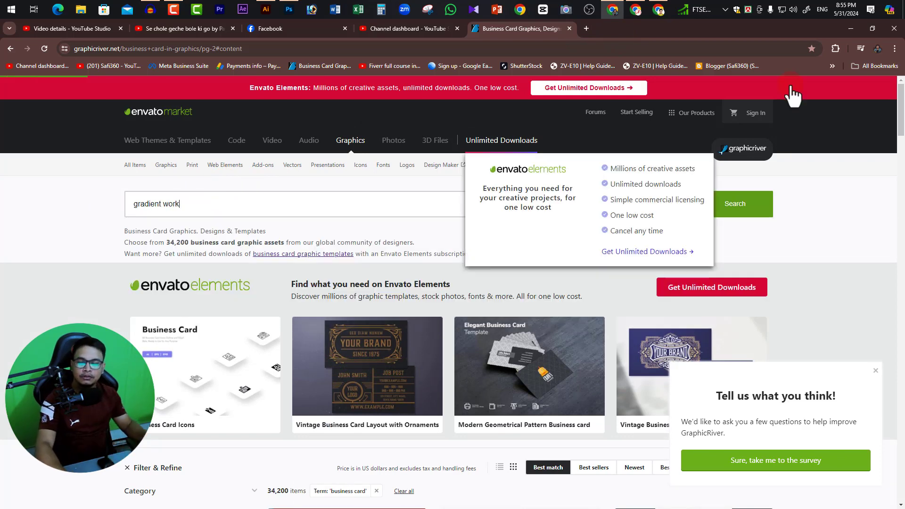
{"action": "left_click", "coordinate": [734, 211]}
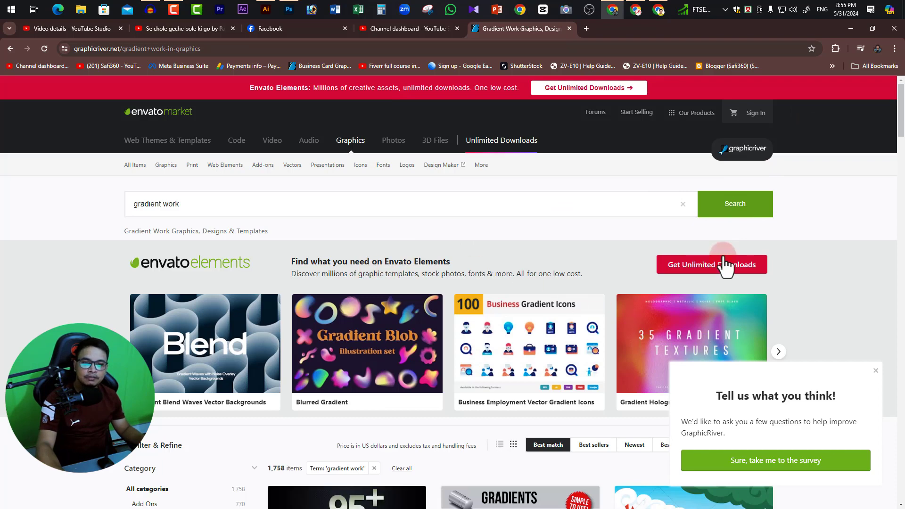
{"action": "scroll", "coordinate": [724, 263], "scroll_direction": "down", "scroll_amount": 5}
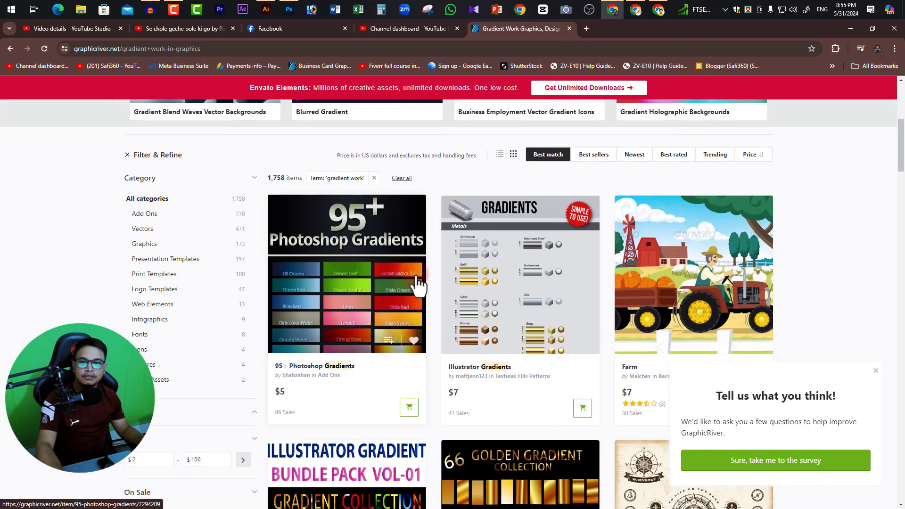
{"action": "scroll", "coordinate": [542, 289], "scroll_direction": "down", "scroll_amount": 2}
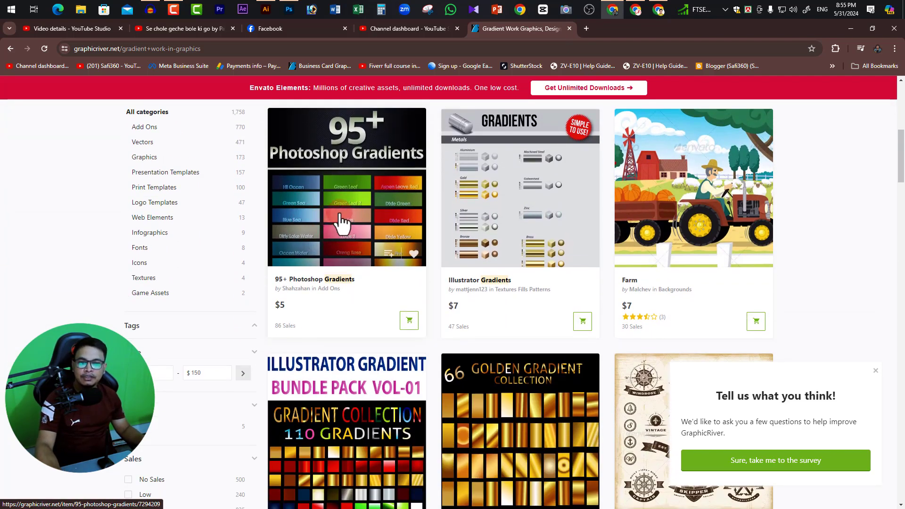
Browse the GraphicRiver gradient results and open the Illustrator Gradient Set item.
{"action": "scroll", "coordinate": [344, 222], "scroll_direction": "down", "scroll_amount": 2}
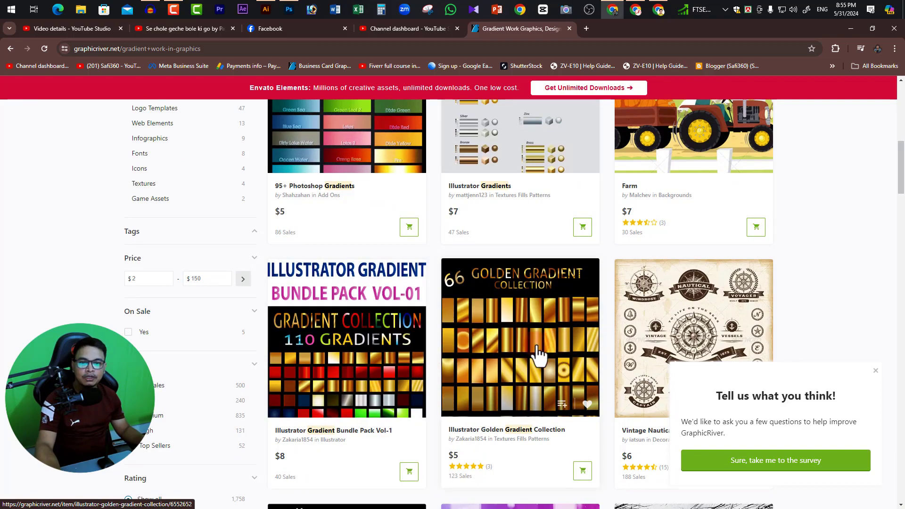
{"action": "scroll", "coordinate": [472, 350], "scroll_direction": "down", "scroll_amount": 9}
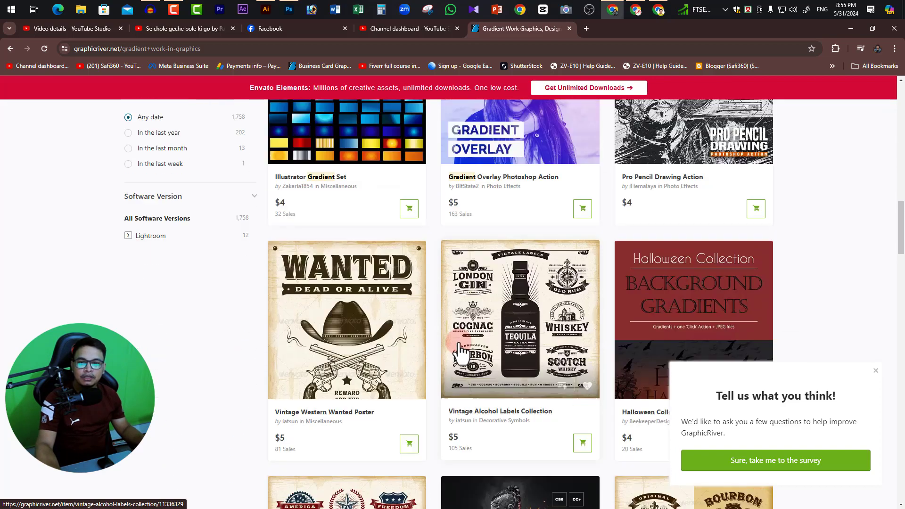
{"action": "scroll", "coordinate": [460, 351], "scroll_direction": "up", "scroll_amount": 4}
{"action": "left_click", "coordinate": [346, 269]}
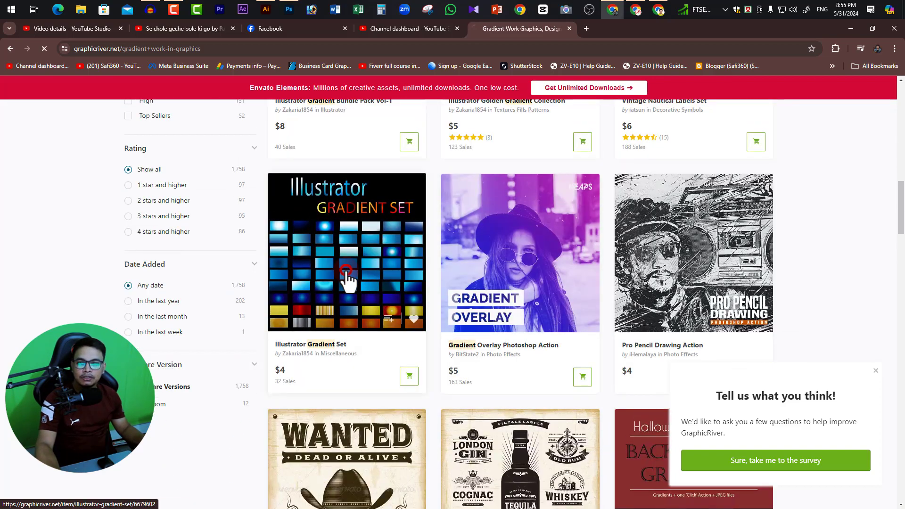
Examine the gradient set's preview swatches and its licence price.
{"action": "scroll", "coordinate": [338, 300], "scroll_direction": "down", "scroll_amount": 4}
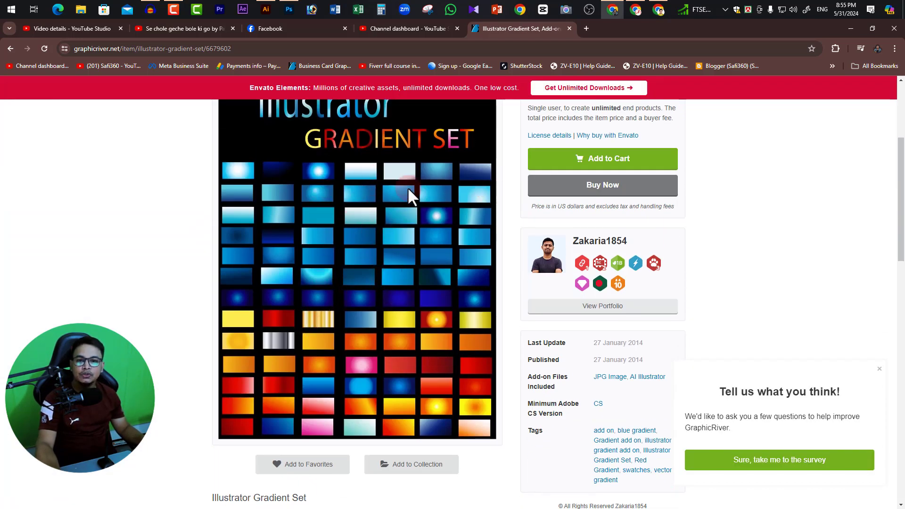
{"action": "scroll", "coordinate": [407, 187], "scroll_direction": "up", "scroll_amount": 2}
{"action": "scroll", "coordinate": [372, 258], "scroll_direction": "down", "scroll_amount": 1}
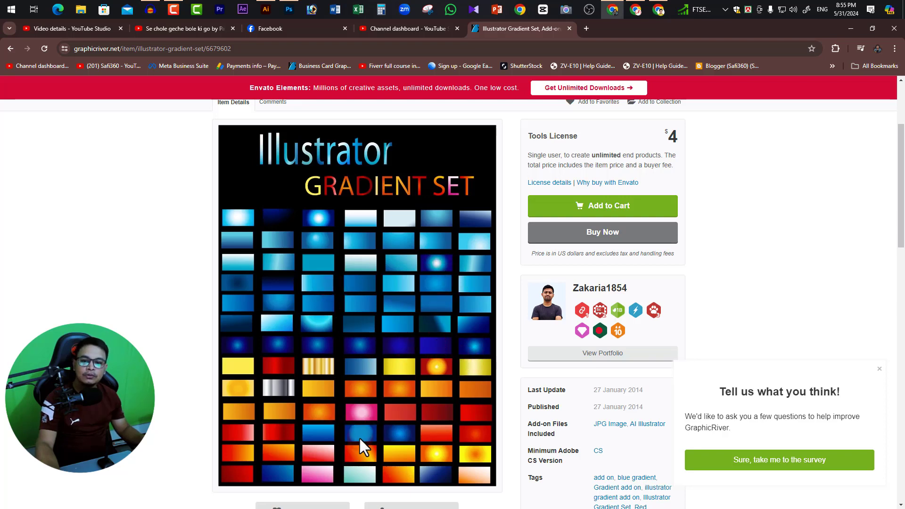
{"action": "scroll", "coordinate": [363, 353], "scroll_direction": "down", "scroll_amount": 3}
{"action": "scroll", "coordinate": [372, 349], "scroll_direction": "up", "scroll_amount": 4}
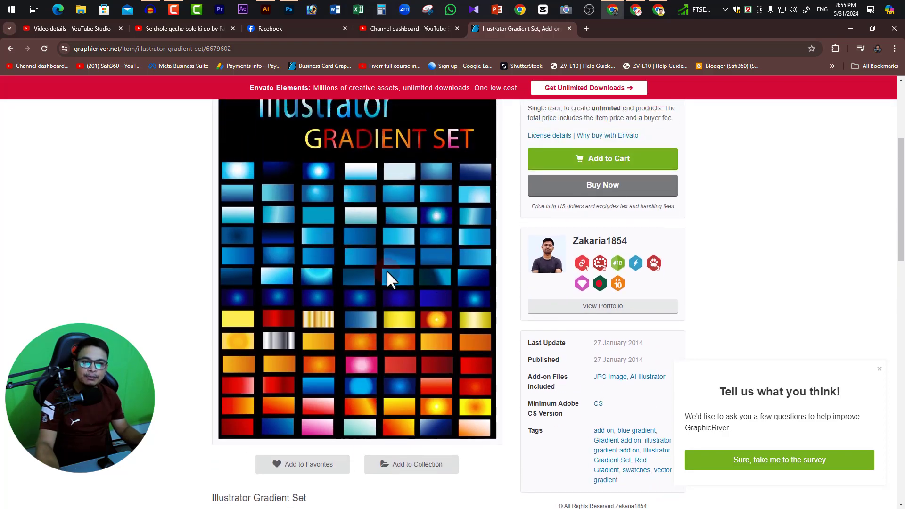
{"action": "scroll", "coordinate": [388, 281], "scroll_direction": "up", "scroll_amount": 3}
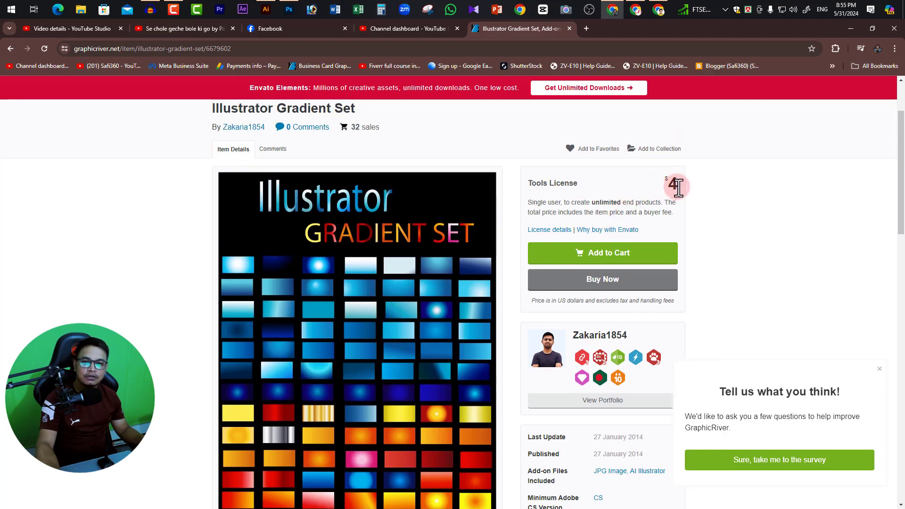
{"action": "scroll", "coordinate": [651, 203], "scroll_direction": "down", "scroll_amount": 1}
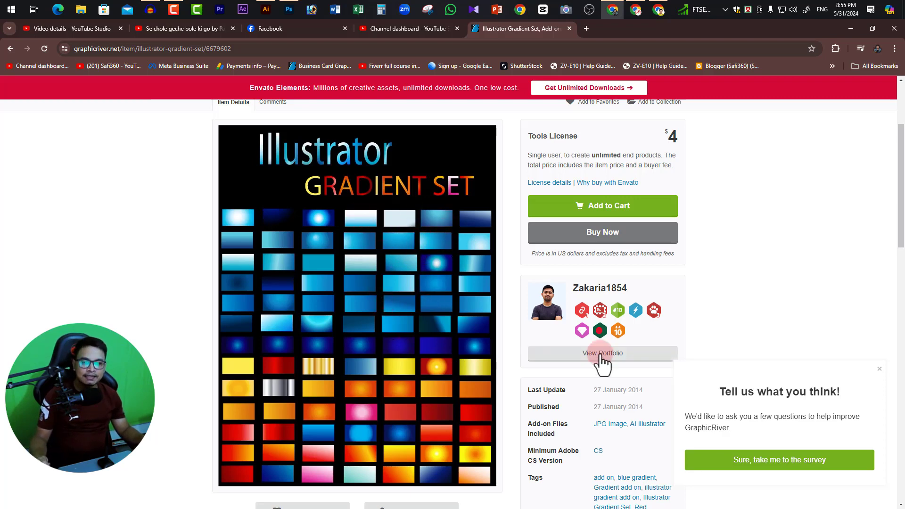
Review the item's author block, update dates, included file types, minimum version and tags alongside the swatch preview.
{"action": "scroll", "coordinate": [630, 325], "scroll_direction": "down", "scroll_amount": 3}
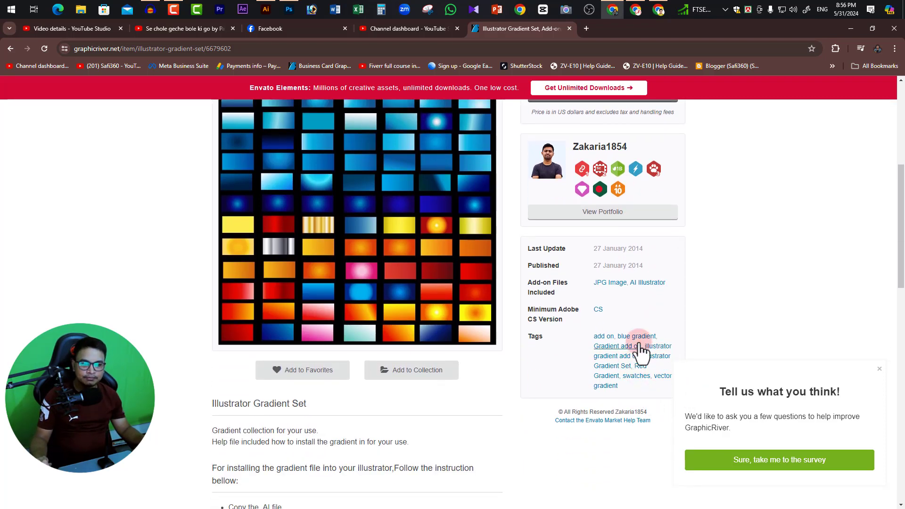
{"action": "scroll", "coordinate": [641, 335], "scroll_direction": "down", "scroll_amount": 1}
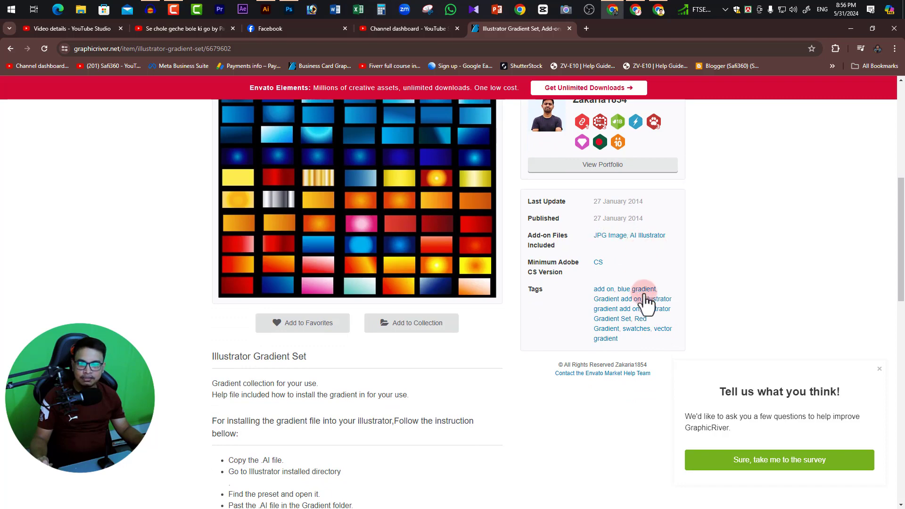
{"action": "scroll", "coordinate": [613, 307], "scroll_direction": "down", "scroll_amount": 1}
{"action": "scroll", "coordinate": [638, 283], "scroll_direction": "down", "scroll_amount": 3}
{"action": "scroll", "coordinate": [637, 285], "scroll_direction": "up", "scroll_amount": 8}
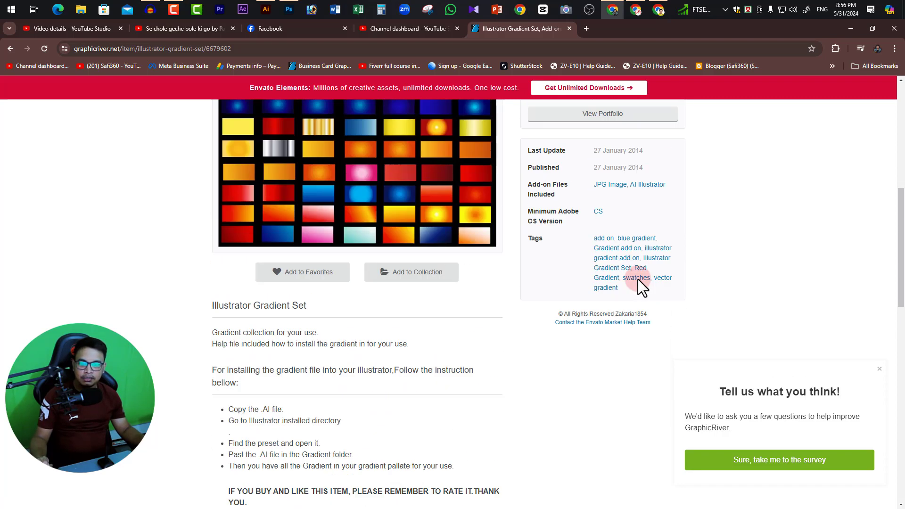
{"action": "scroll", "coordinate": [615, 208], "scroll_direction": "up", "scroll_amount": 2}
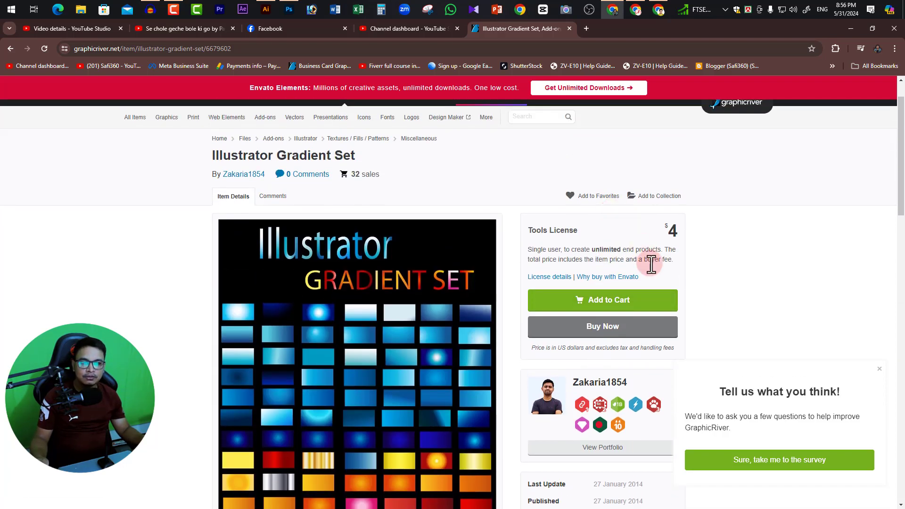
{"action": "scroll", "coordinate": [658, 274], "scroll_direction": "down", "scroll_amount": 4}
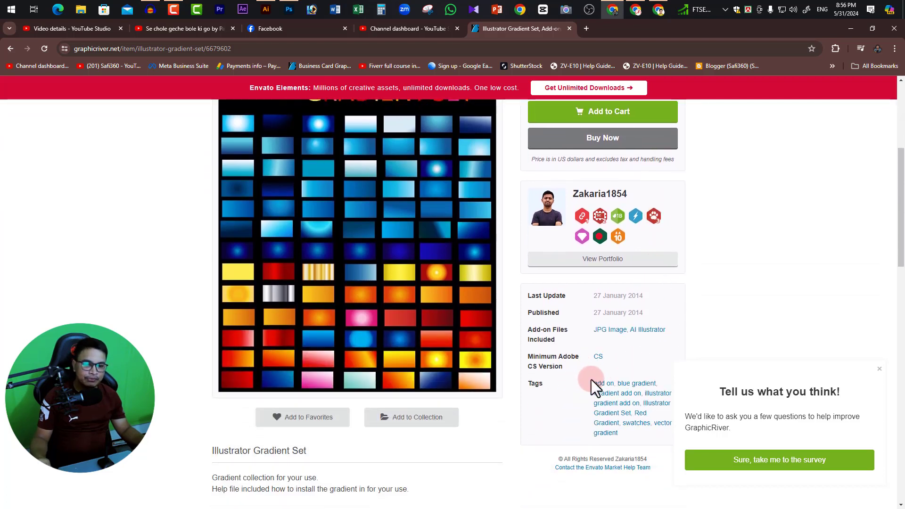
{"action": "scroll", "coordinate": [618, 363], "scroll_direction": "up", "scroll_amount": 1}
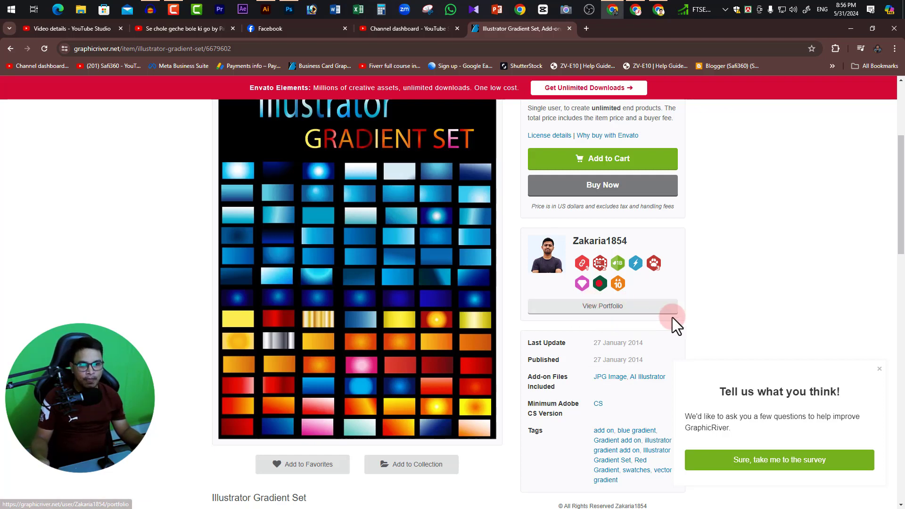
{"action": "scroll", "coordinate": [590, 397], "scroll_direction": "down", "scroll_amount": 2}
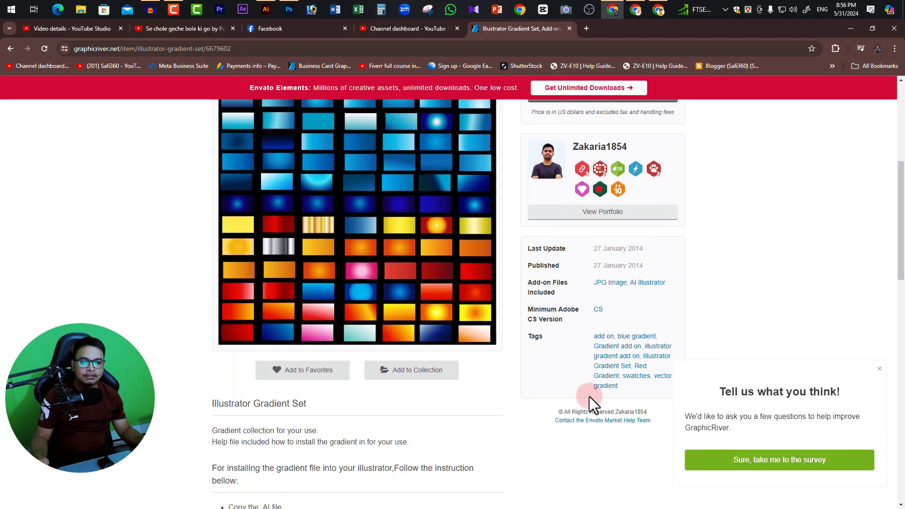
{"action": "scroll", "coordinate": [647, 363], "scroll_direction": "up", "scroll_amount": 6}
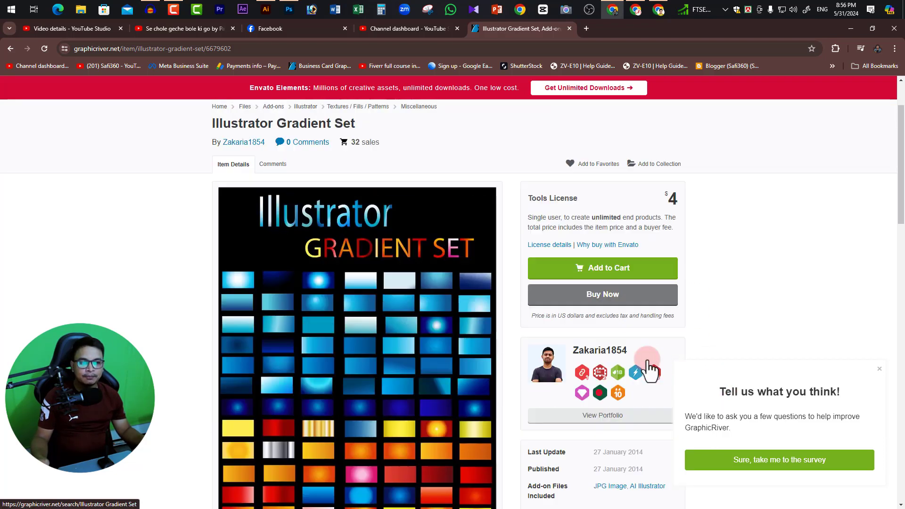
{"action": "scroll", "coordinate": [297, 414], "scroll_direction": "down", "scroll_amount": 2}
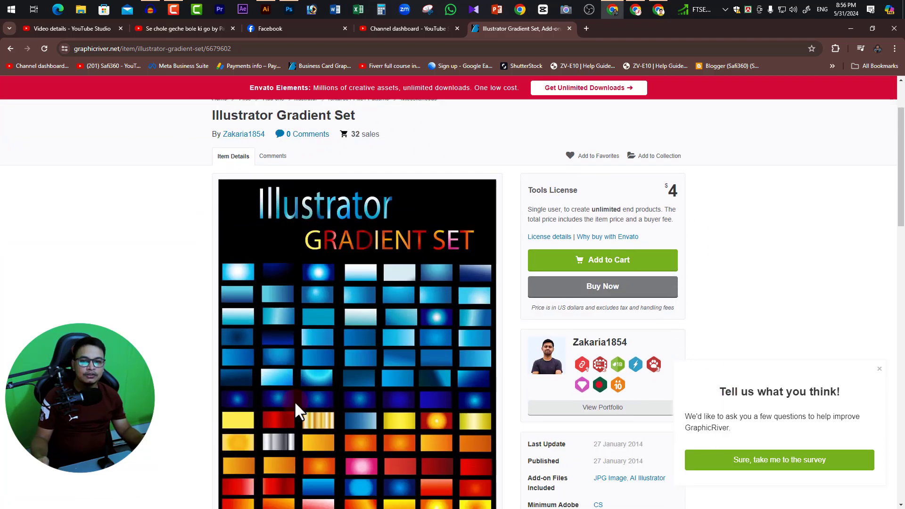
{"action": "scroll", "coordinate": [395, 272], "scroll_direction": "down", "scroll_amount": 2}
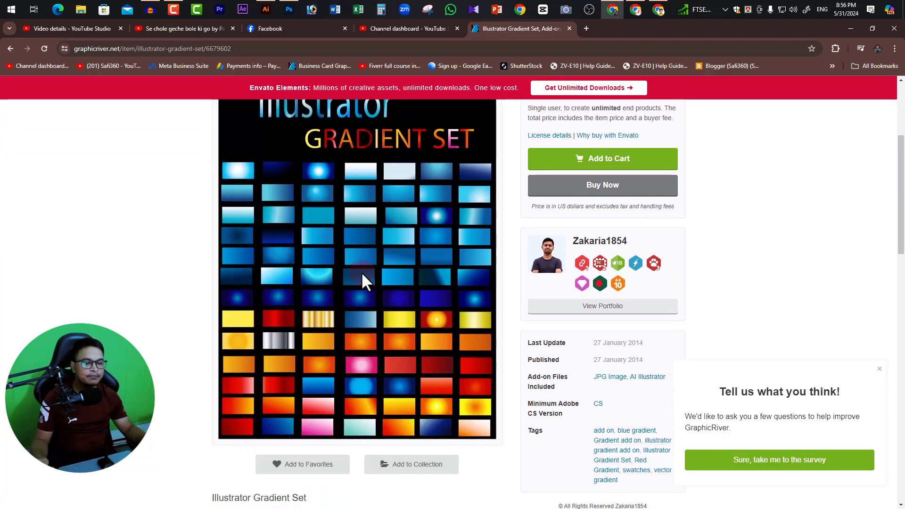
{"action": "scroll", "coordinate": [423, 245], "scroll_direction": "up", "scroll_amount": 2}
{"action": "scroll", "coordinate": [415, 255], "scroll_direction": "down", "scroll_amount": 1}
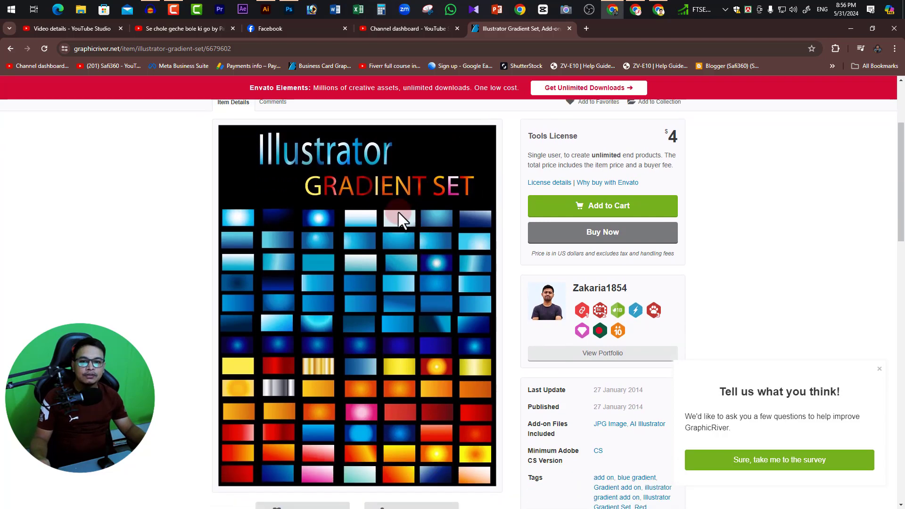
{"action": "scroll", "coordinate": [627, 221], "scroll_direction": "up", "scroll_amount": 1}
{"action": "scroll", "coordinate": [577, 262], "scroll_direction": "down", "scroll_amount": 4}
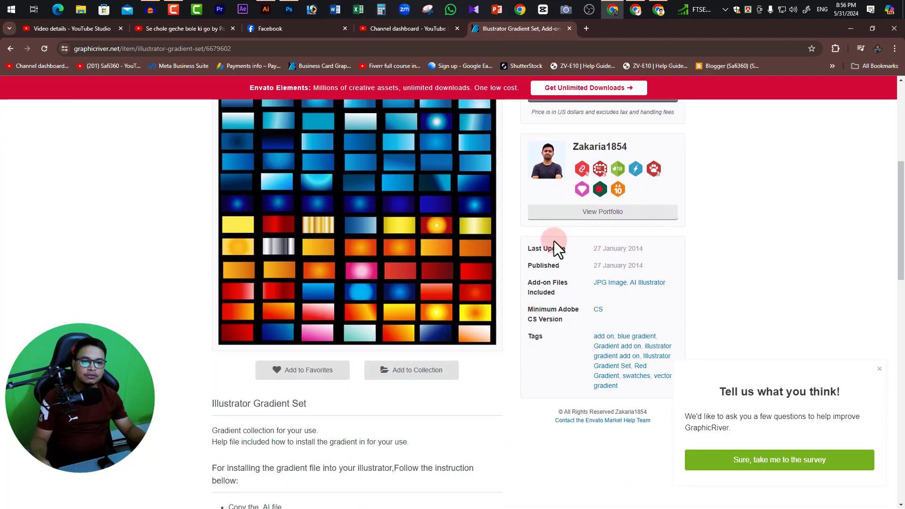
{"action": "scroll", "coordinate": [651, 248], "scroll_direction": "down", "scroll_amount": 1}
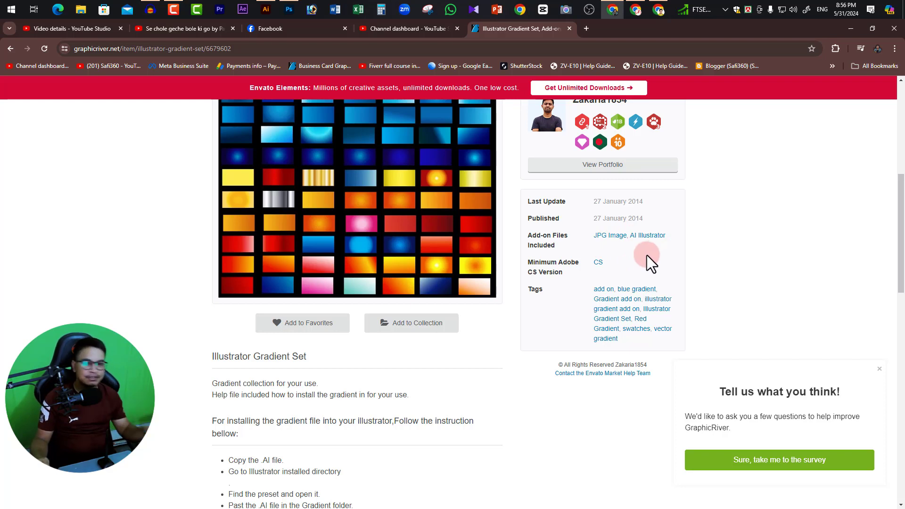
{"action": "scroll", "coordinate": [373, 240], "scroll_direction": "up", "scroll_amount": 1}
{"action": "scroll", "coordinate": [382, 268], "scroll_direction": "down", "scroll_amount": 1}
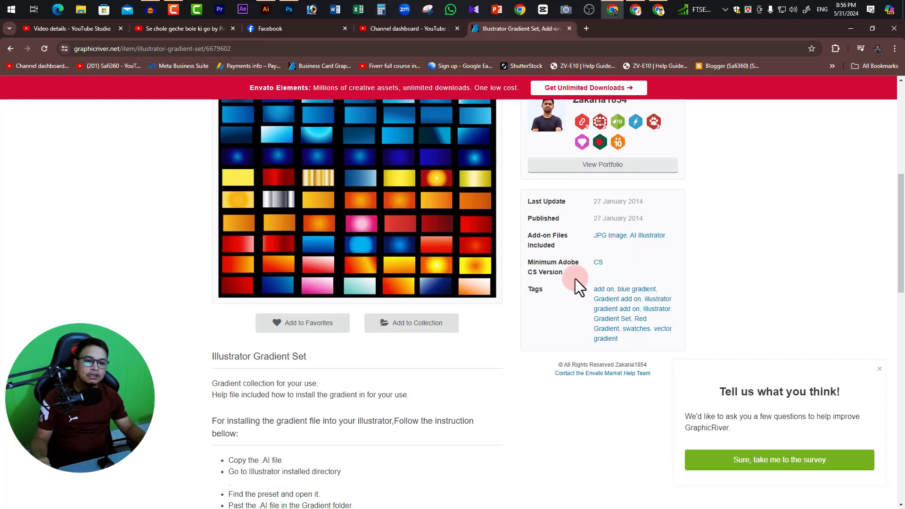
Read the item's description, highlighting the gradient installation instructions, and check the price and sales count in the page header.
{"action": "scroll", "coordinate": [605, 266], "scroll_direction": "down", "scroll_amount": 2}
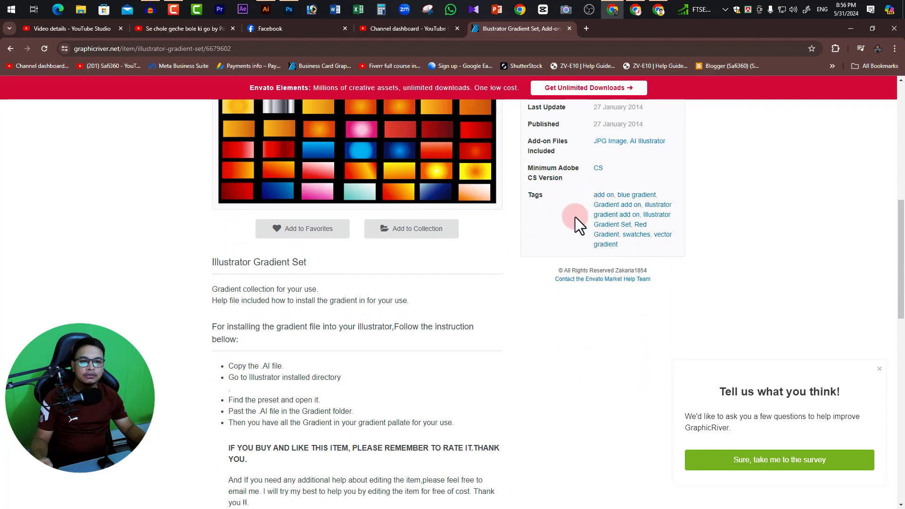
{"action": "scroll", "coordinate": [302, 248], "scroll_direction": "down", "scroll_amount": 2}
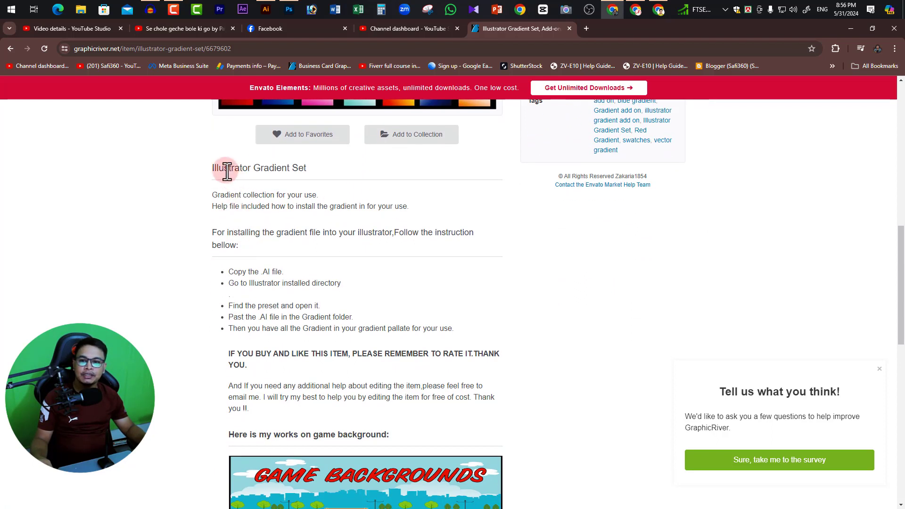
{"action": "left_click_drag", "start_coordinate": [225, 195], "coordinate": [274, 330]}
{"action": "scroll", "coordinate": [344, 277], "scroll_direction": "down", "scroll_amount": 4}
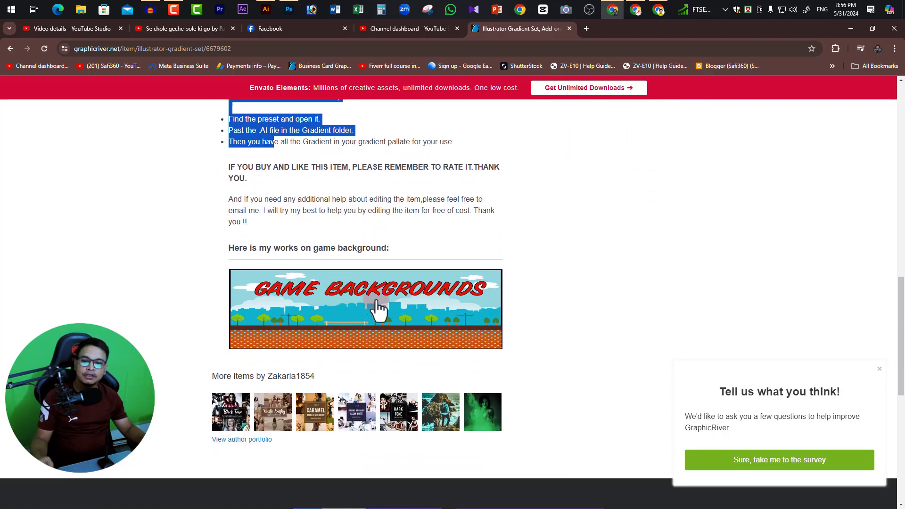
{"action": "scroll", "coordinate": [425, 297], "scroll_direction": "up", "scroll_amount": 11}
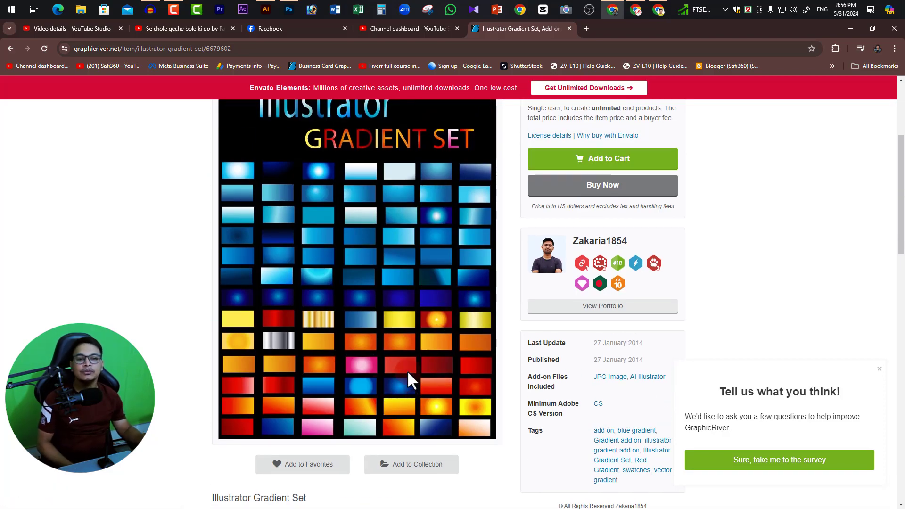
{"action": "scroll", "coordinate": [408, 378], "scroll_direction": "up", "scroll_amount": 4}
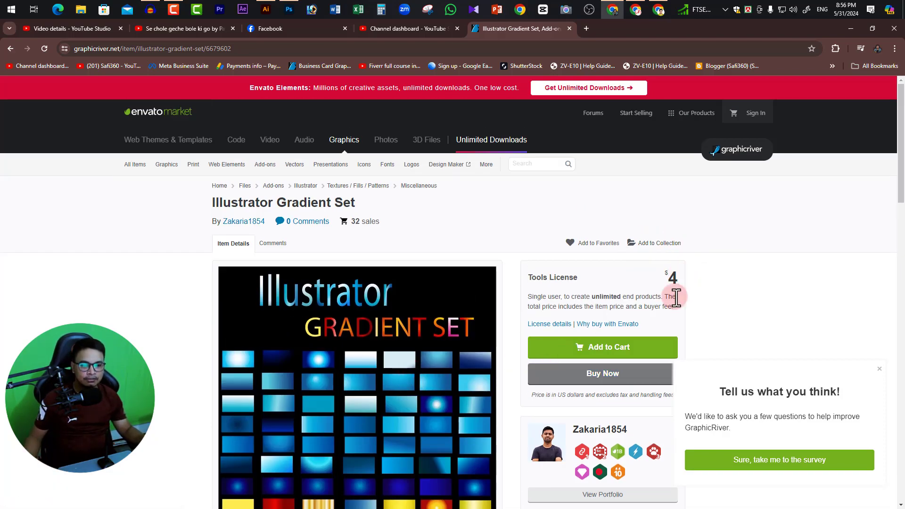
{"action": "scroll", "coordinate": [675, 292], "scroll_direction": "down", "scroll_amount": 1}
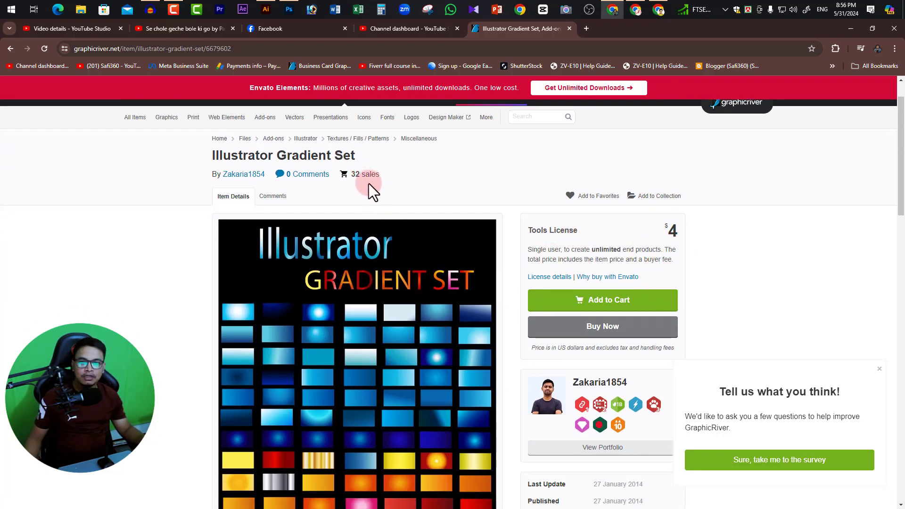
{"action": "scroll", "coordinate": [415, 305], "scroll_direction": "down", "scroll_amount": 2}
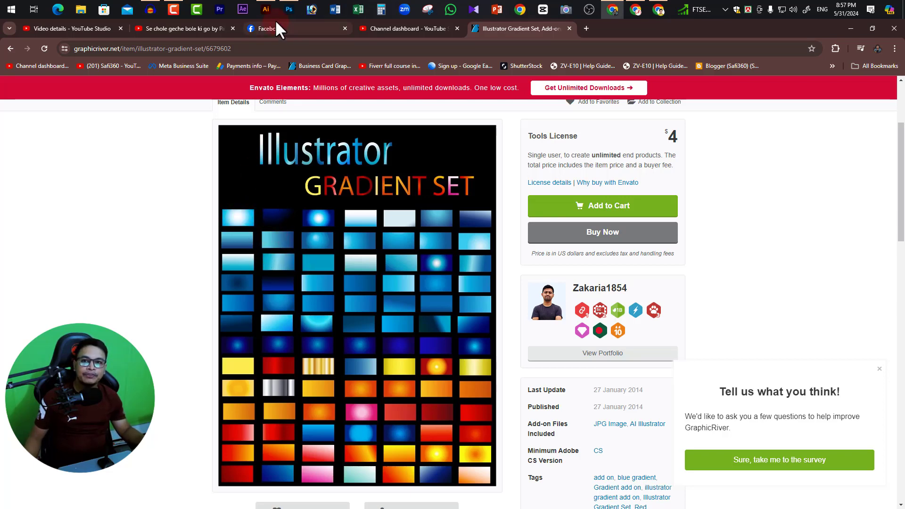
Switch to Illustrator and stretch the gradient rectangle at its lower and upper edges to about 10.89 in high.
{"action": "left_click", "coordinate": [266, 9]}
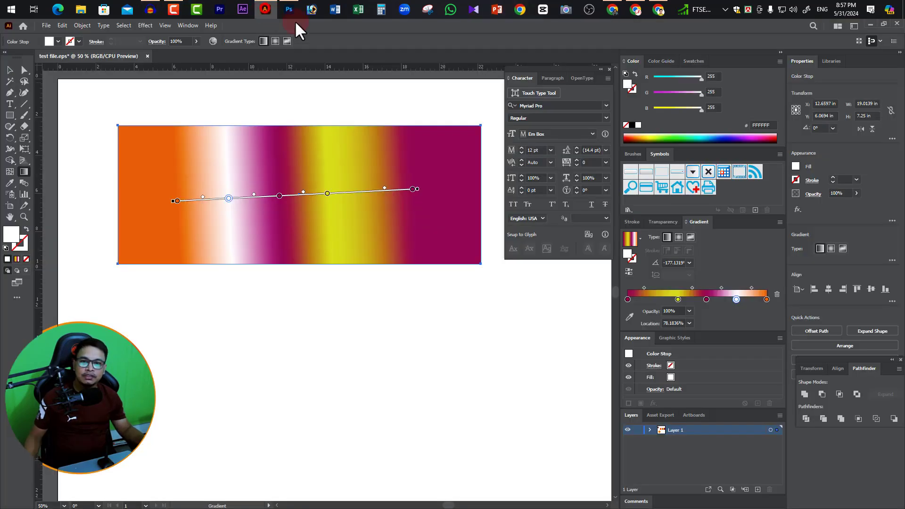
{"action": "key", "text": "ctrl"}
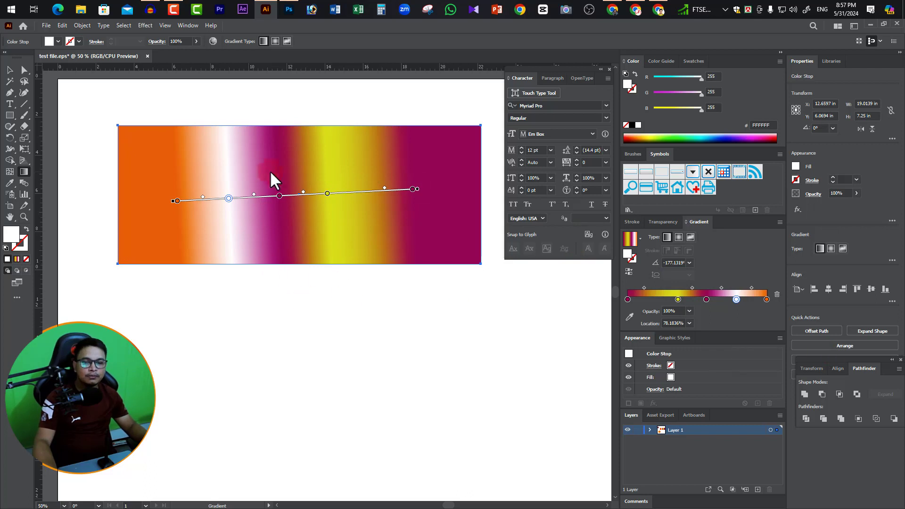
{"action": "key", "text": "v"}
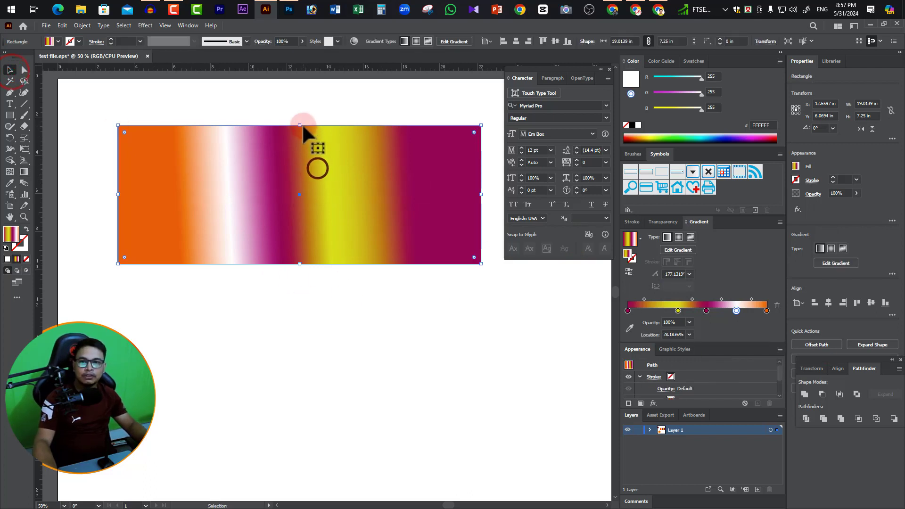
{"action": "left_click_drag", "start_coordinate": [300, 265], "coordinate": [300, 292]}
{"action": "left_click_drag", "start_coordinate": [301, 125], "coordinate": [302, 102]}
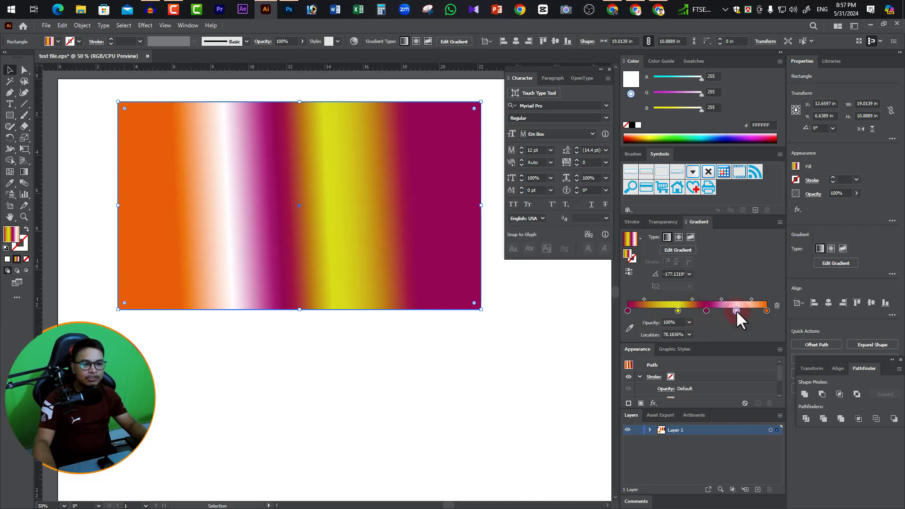
Remove the white, inner magenta and yellow stops from the rectangle's gradient, keeping only the magenta and orange end stops.
{"action": "left_click_drag", "start_coordinate": [736, 310], "coordinate": [677, 321]}
{"action": "left_click", "coordinate": [679, 312]}
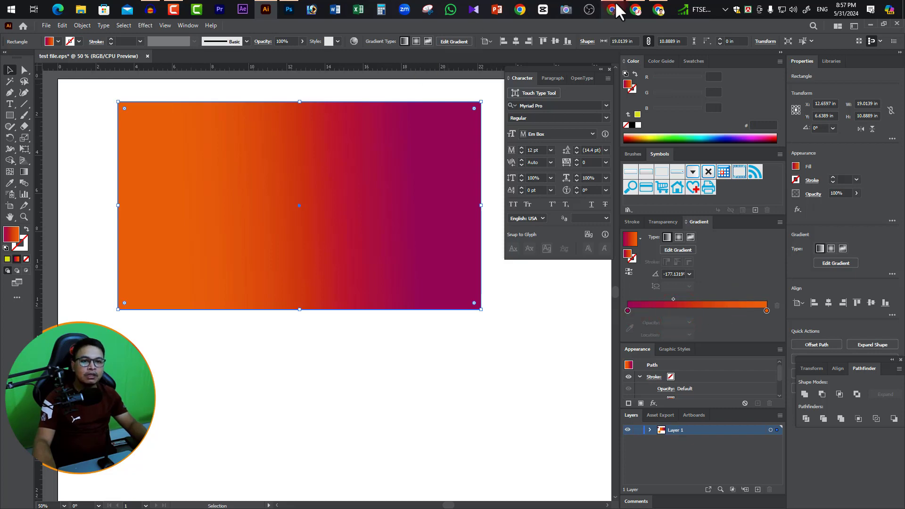
Check the first blue swatches of the GraphicRiver gradient set in Chrome, then return to the gradient rectangle in Illustrator.
{"action": "left_click", "coordinate": [619, 10]}
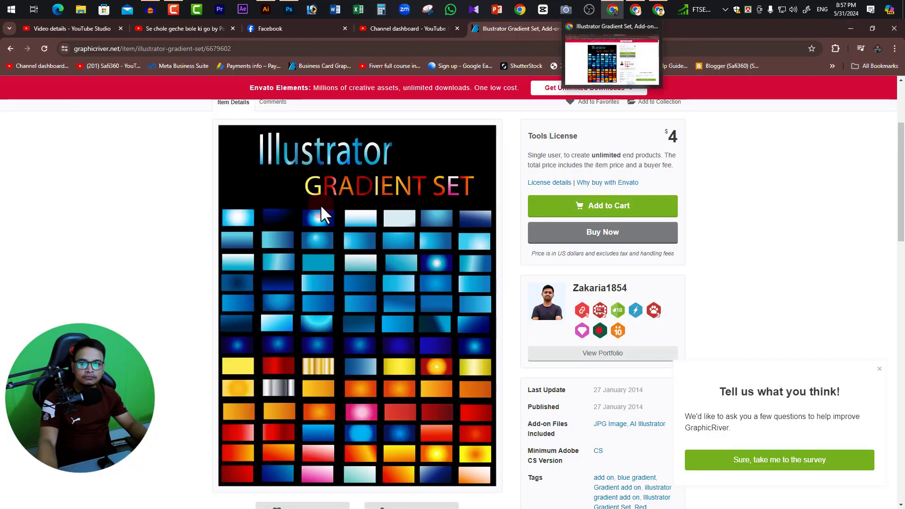
{"action": "key", "text": "alt+Tab"}
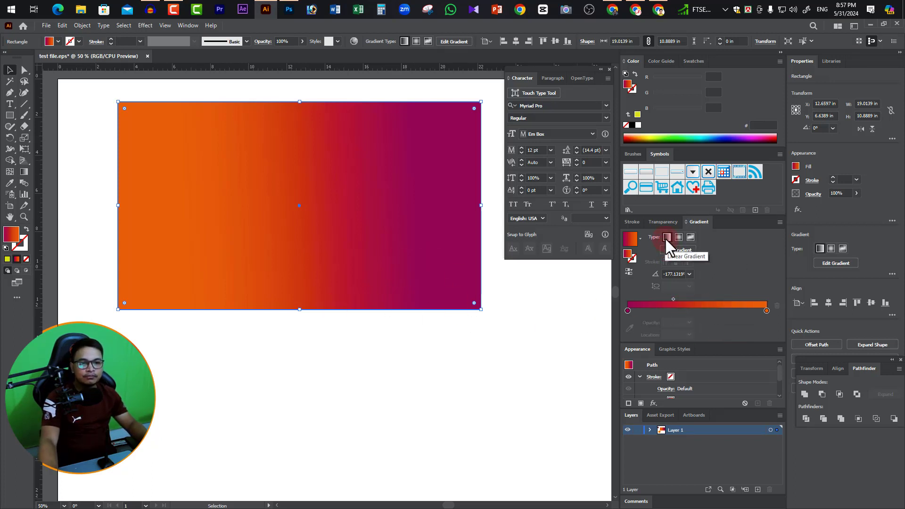
{"action": "left_click", "coordinate": [466, 372]}
{"action": "left_click", "coordinate": [411, 193]}
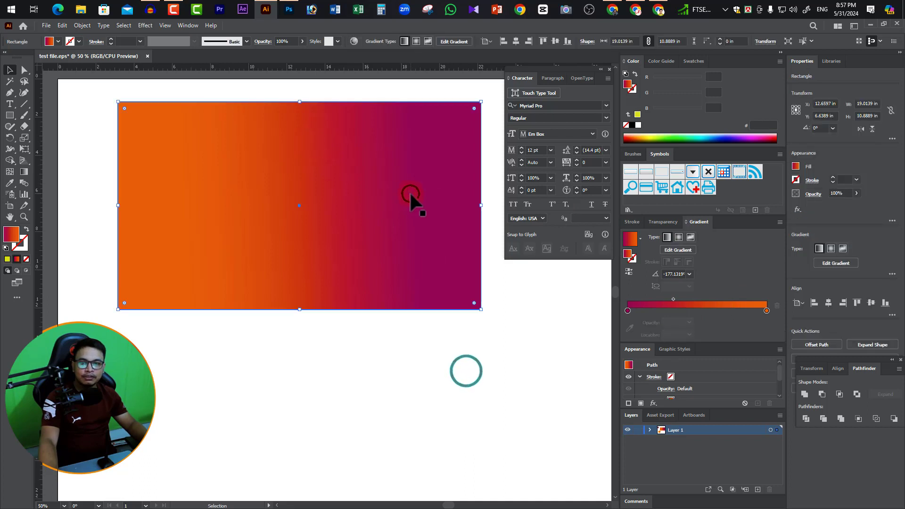
{"action": "left_click", "coordinate": [24, 172]}
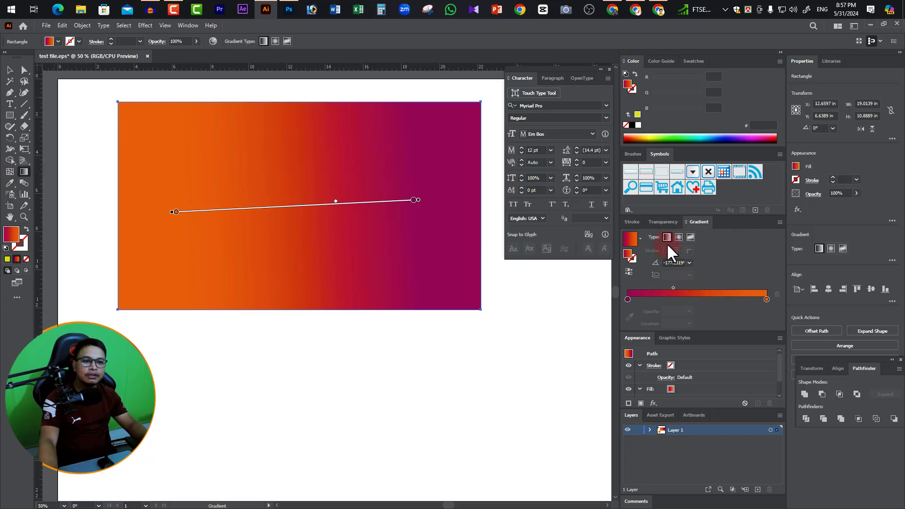
{"action": "key", "text": "alt+Tab"}
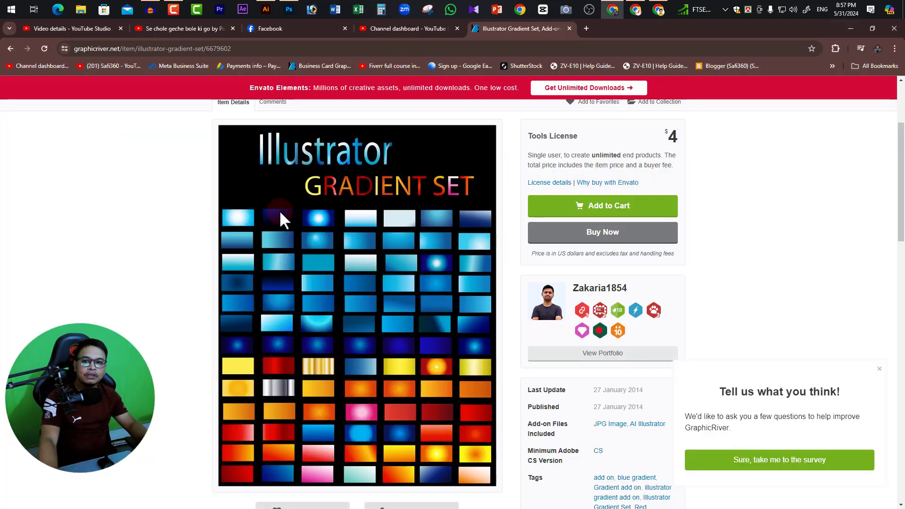
{"action": "key", "text": "alt+Tab"}
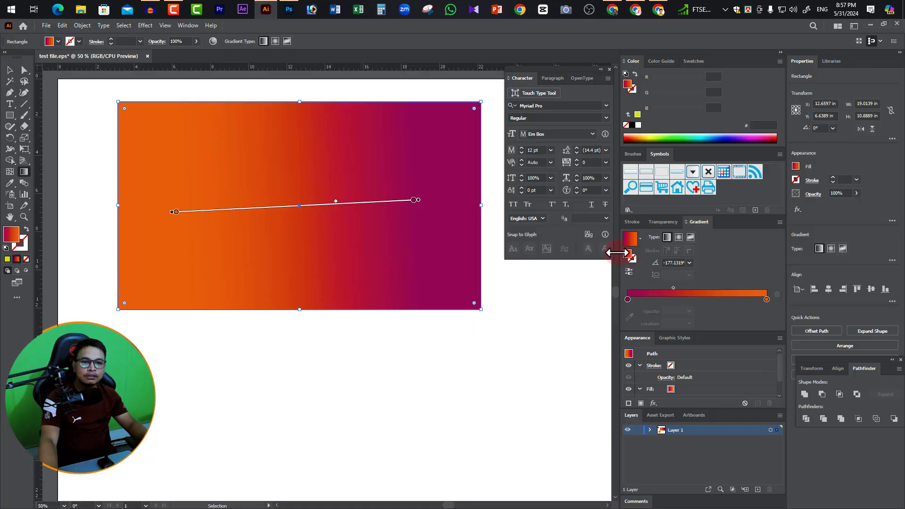
Change the rectangle's fill to a radial gradient with a white centre stop and a blue 3FA9F5 outer stop.
{"action": "left_click", "coordinate": [679, 238]}
{"action": "left_click", "coordinate": [692, 237]}
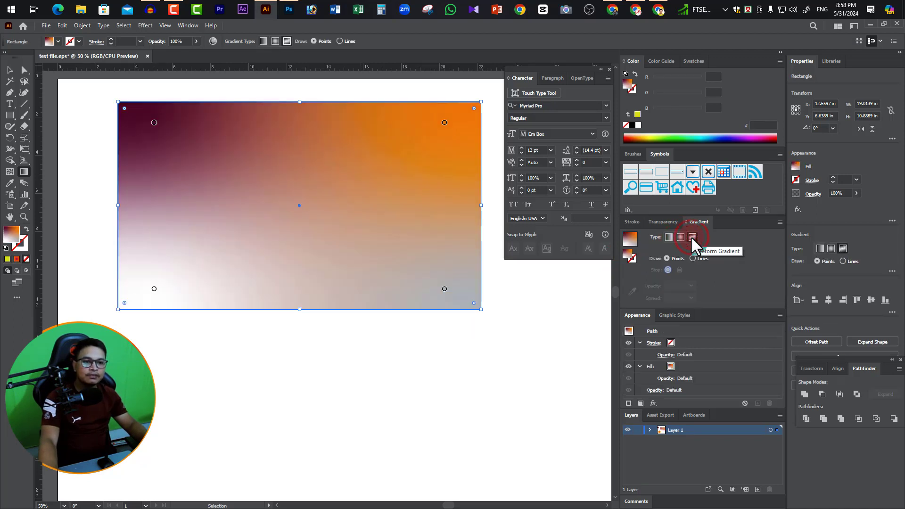
{"action": "left_click", "coordinate": [681, 237]}
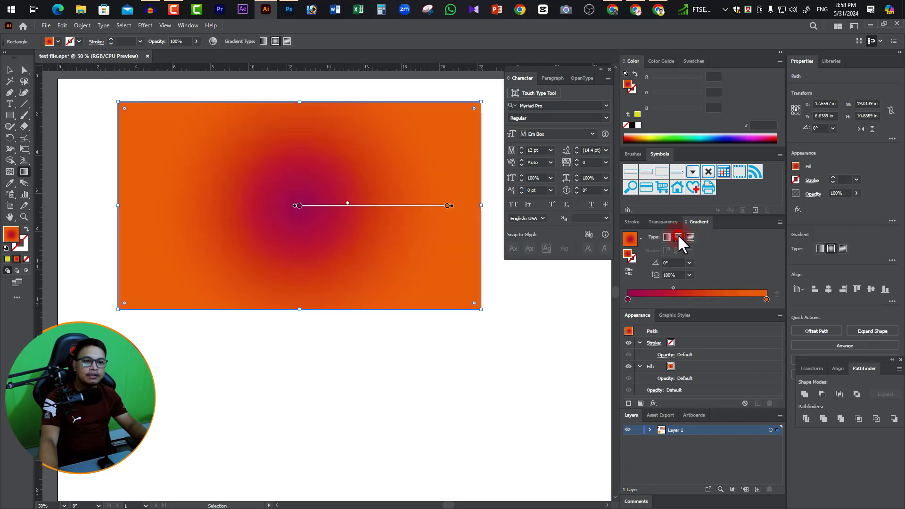
{"action": "key", "text": "ctrl"}
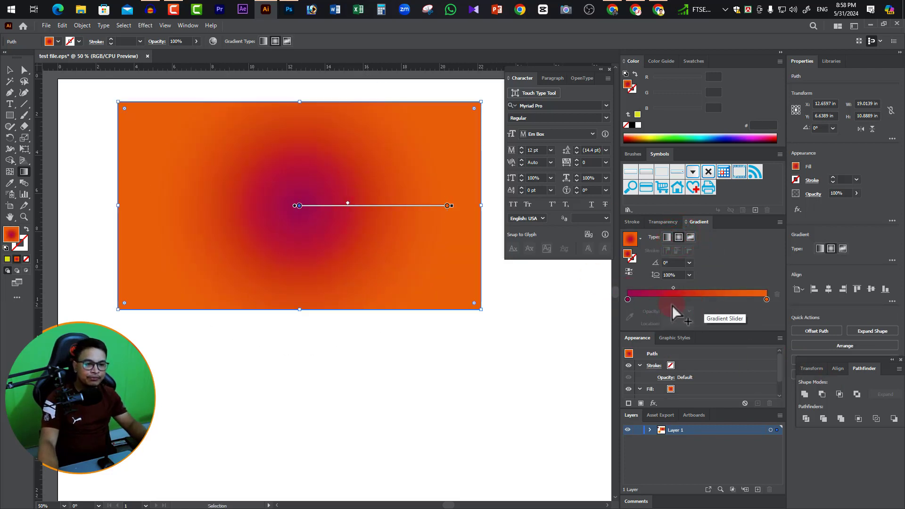
{"action": "double_click", "coordinate": [627, 300]}
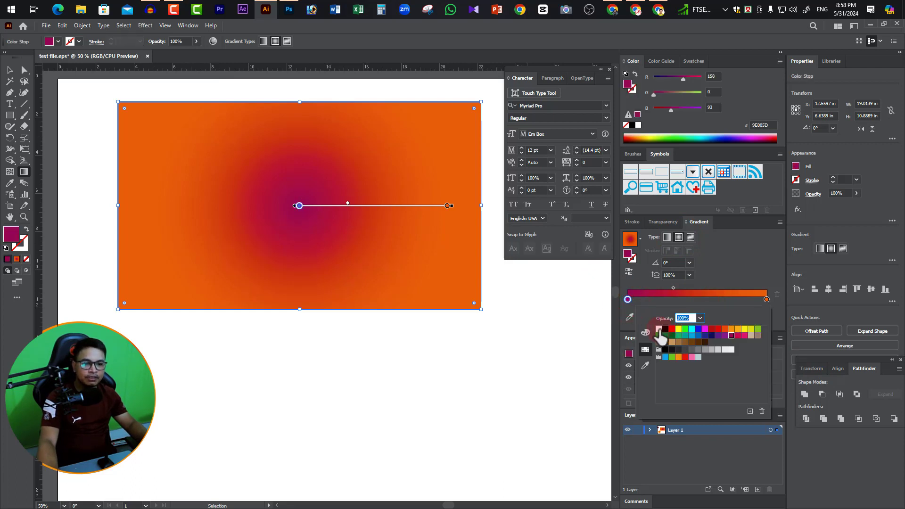
{"action": "left_click", "coordinate": [659, 329]}
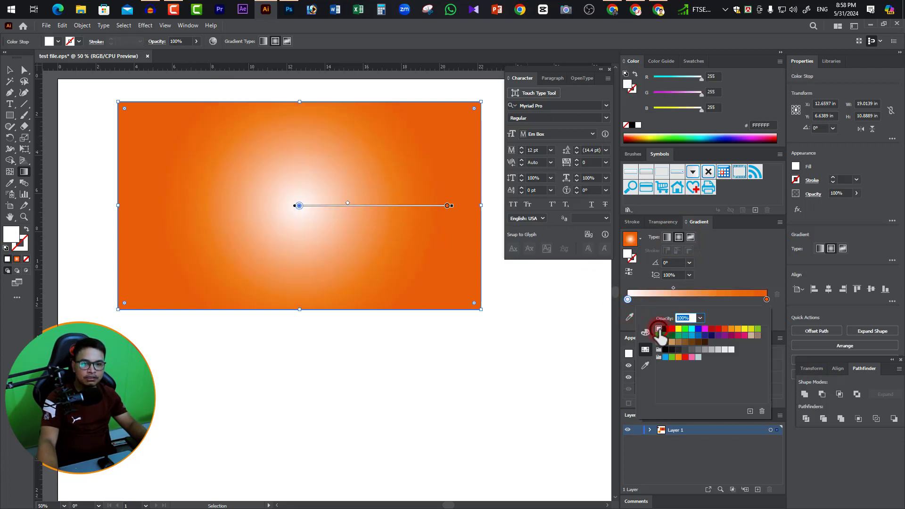
{"action": "double_click", "coordinate": [766, 300]}
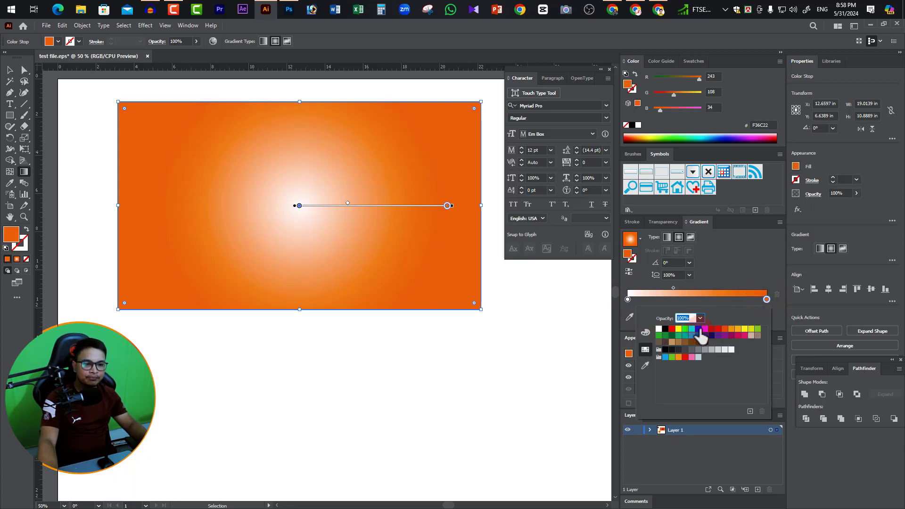
{"action": "left_click", "coordinate": [666, 357]}
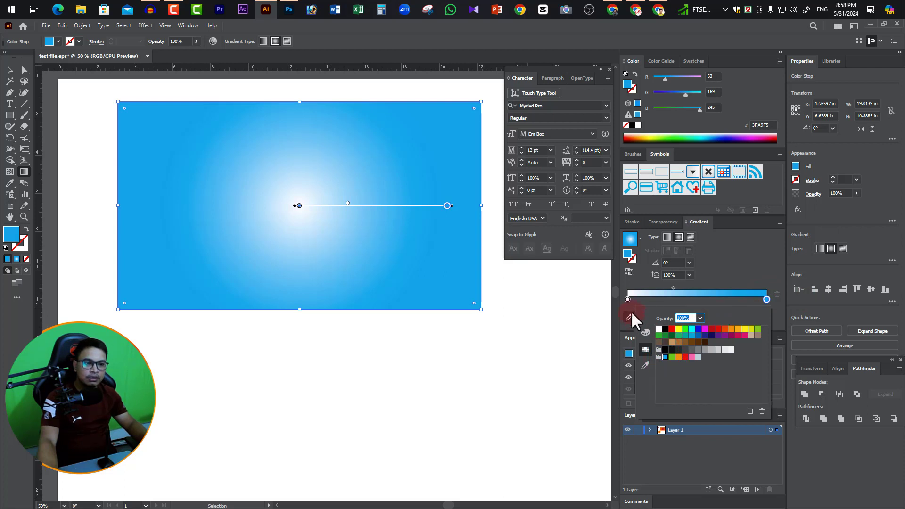
Shift the radial gradient's midpoint outward to about 50.8% and deselect the rectangle.
{"action": "left_click", "coordinate": [673, 289]}
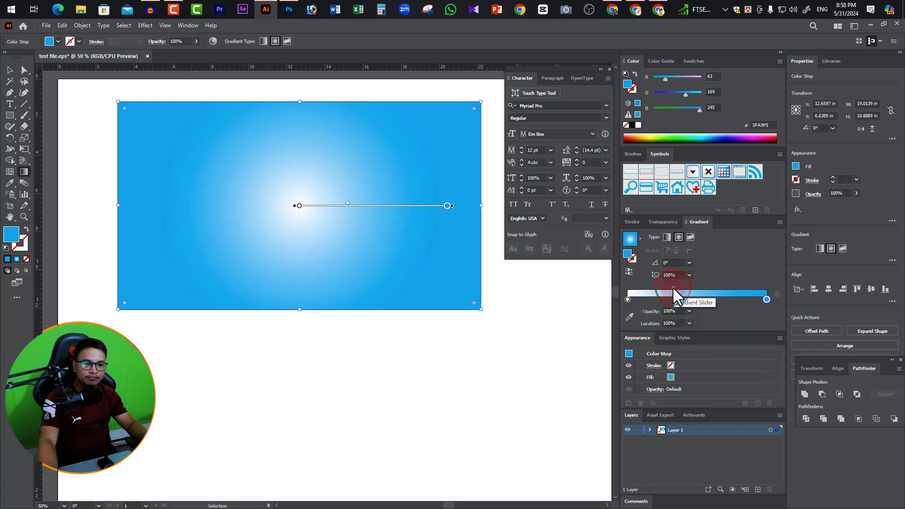
{"action": "left_click_drag", "start_coordinate": [674, 288], "coordinate": [705, 285]}
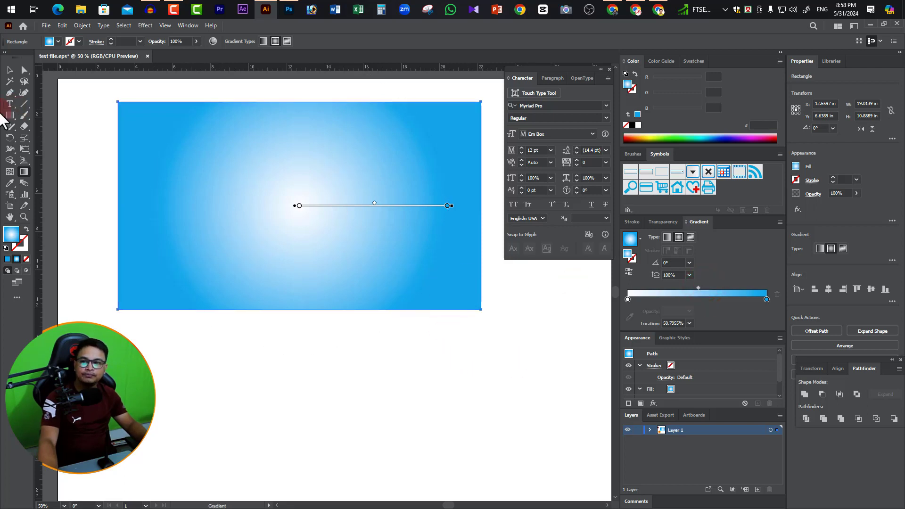
{"action": "left_click", "coordinate": [10, 70]}
{"action": "left_click", "coordinate": [525, 353]}
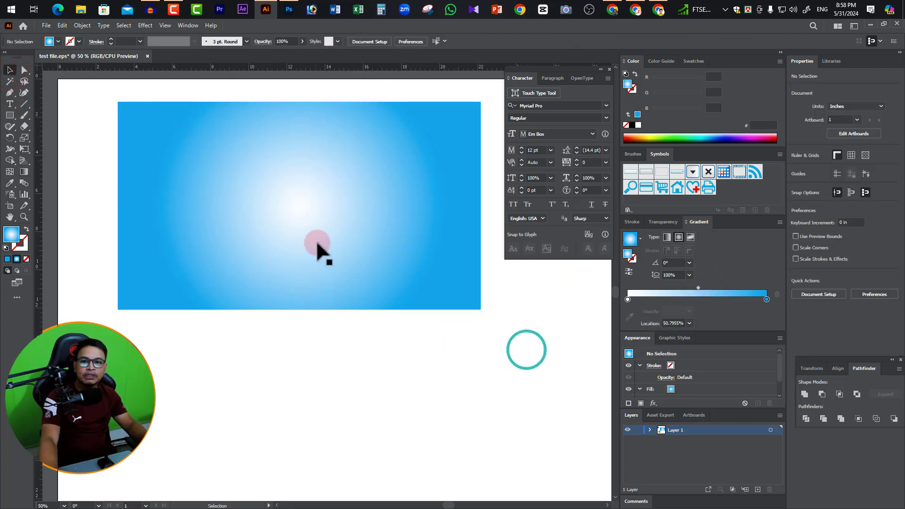
Switch to Chrome and copy the Illustrator Gradient Set preview image from the GraphicRiver item page.
{"action": "key", "text": "super+Tab"}
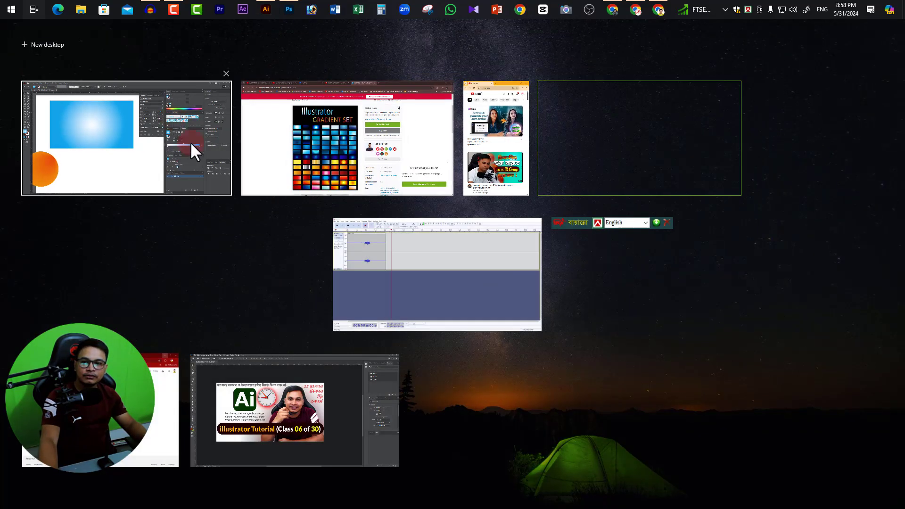
{"action": "left_click", "coordinate": [190, 144]}
{"action": "key", "text": "super+Tab"}
{"action": "key", "text": "super+Tab"}
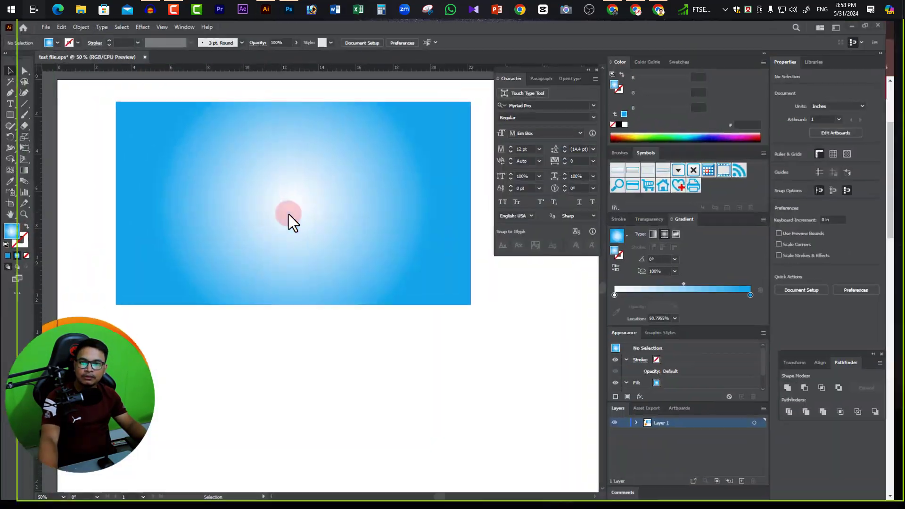
{"action": "key", "text": "super+Tab"}
{"action": "left_click", "coordinate": [335, 146]}
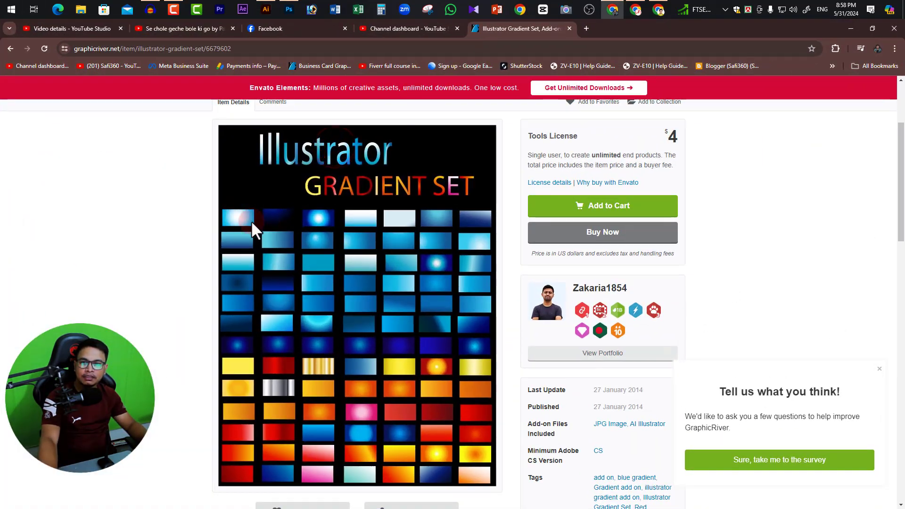
{"action": "right_click", "coordinate": [296, 228]}
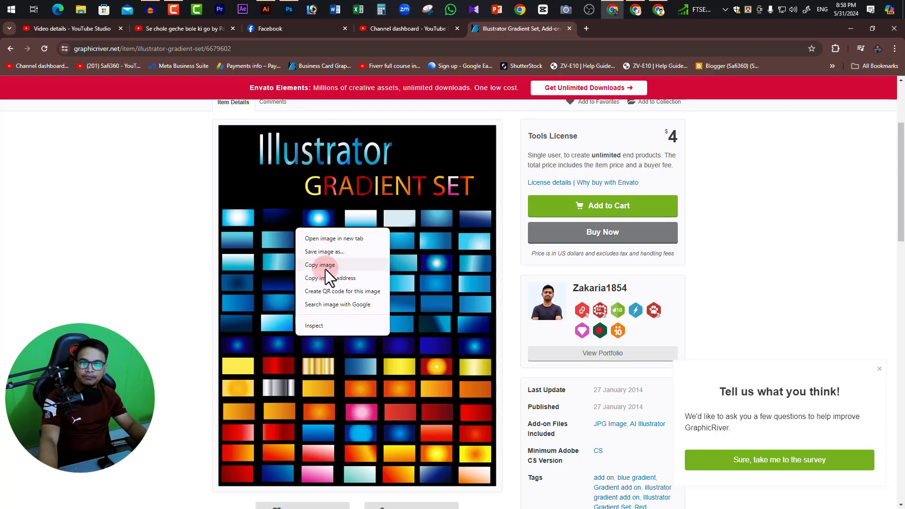
{"action": "left_click", "coordinate": [325, 267]}
Switch to Illustrator, paste the gradient set image and place it just below and to the right of the rectangle as reference.
{"action": "key", "text": "super+Tab"}
{"action": "left_click", "coordinate": [358, 130]}
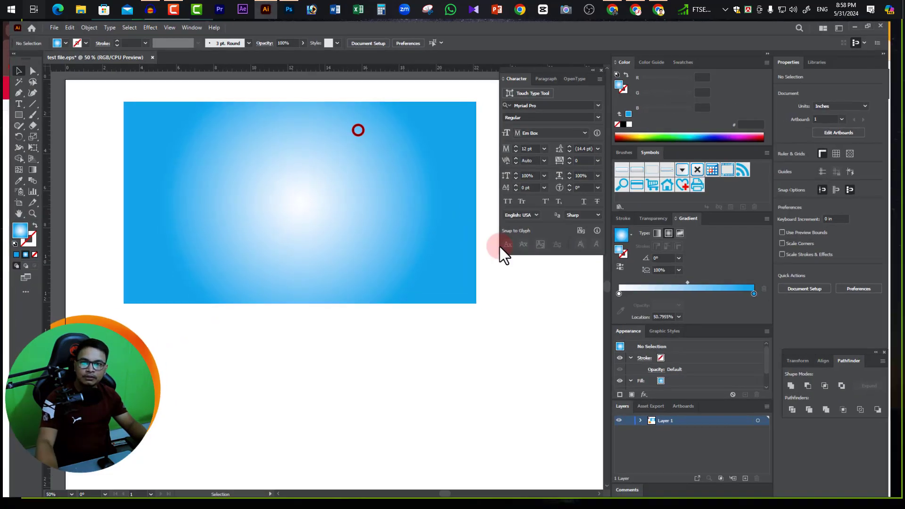
{"action": "key", "text": "ctrl+v"}
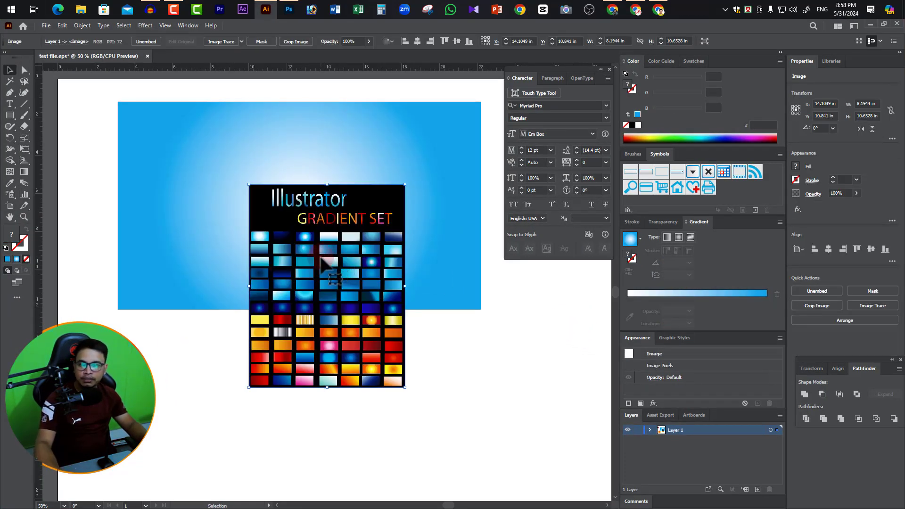
{"action": "left_click_drag", "start_coordinate": [320, 257], "coordinate": [555, 354]}
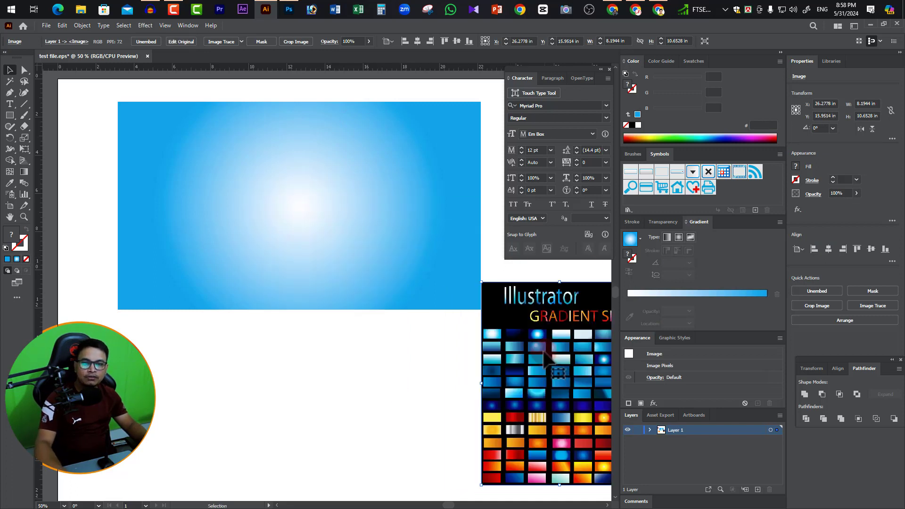
{"action": "key", "text": "space"}
{"action": "left_click_drag", "start_coordinate": [532, 389], "coordinate": [489, 357]}
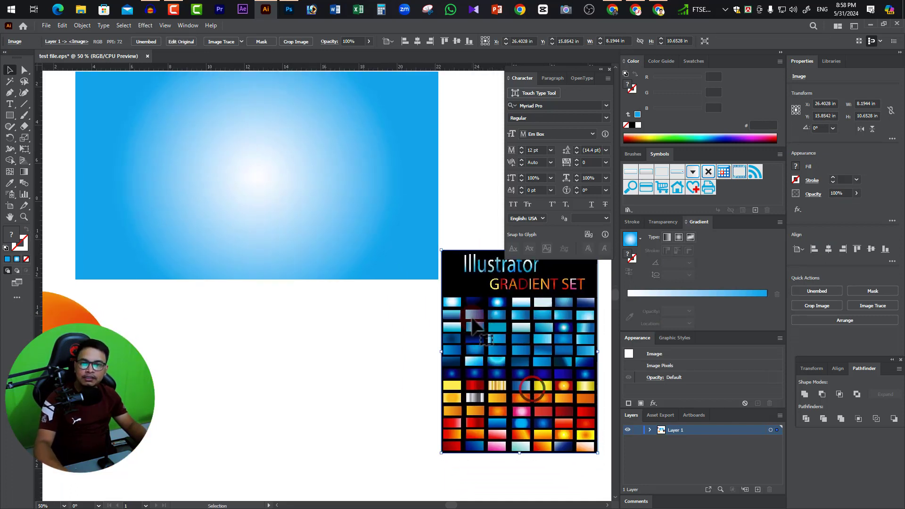
{"action": "key", "text": "space"}
{"action": "left_click_drag", "start_coordinate": [441, 287], "coordinate": [440, 306]}
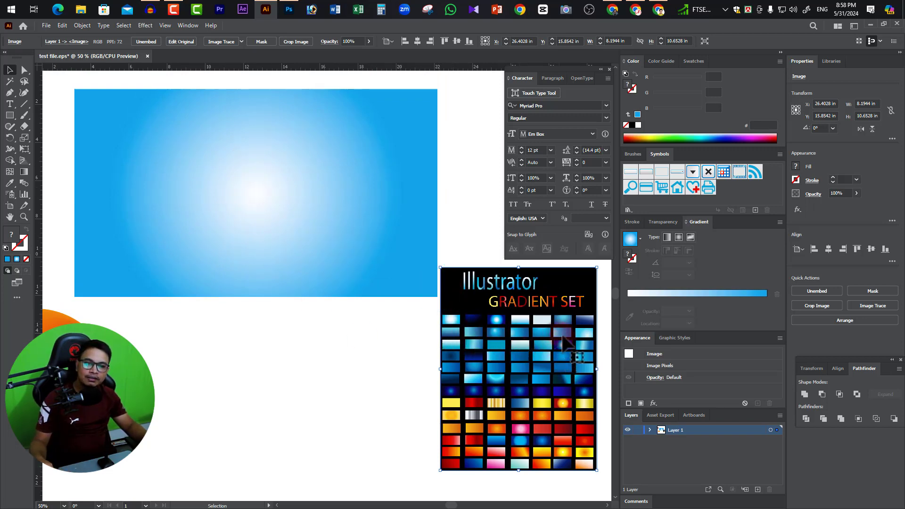
{"action": "left_click", "coordinate": [451, 349]}
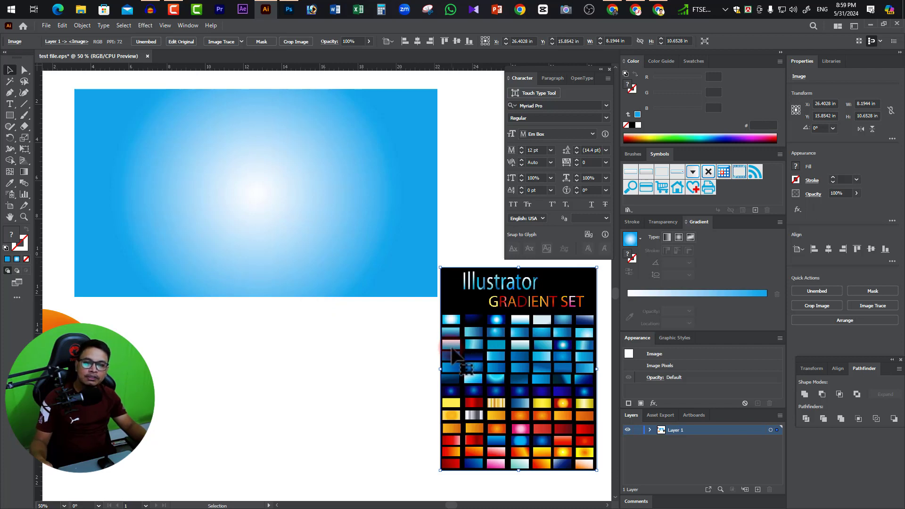
{"action": "left_click", "coordinate": [741, 247]}
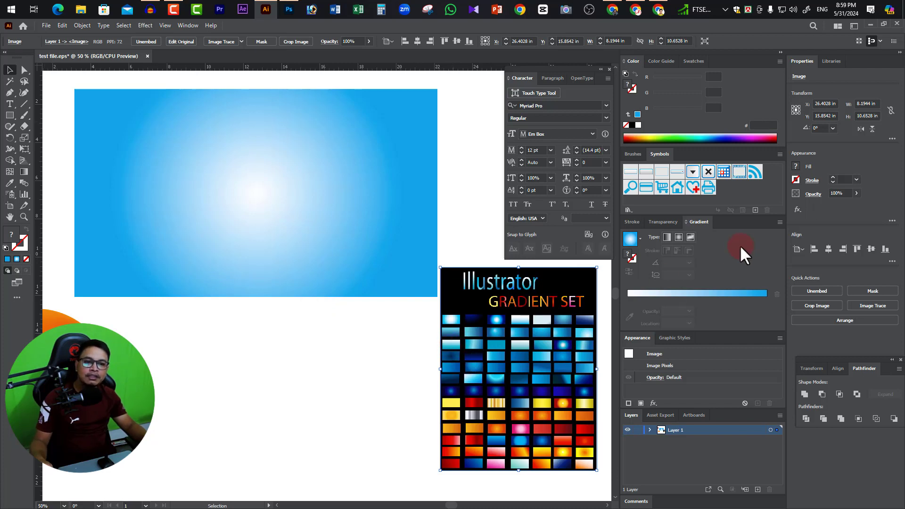
Change the rectangle's gradient to linear and move its midpoint toward the white stop, to about 36.4%.
{"action": "left_click", "coordinate": [219, 141]}
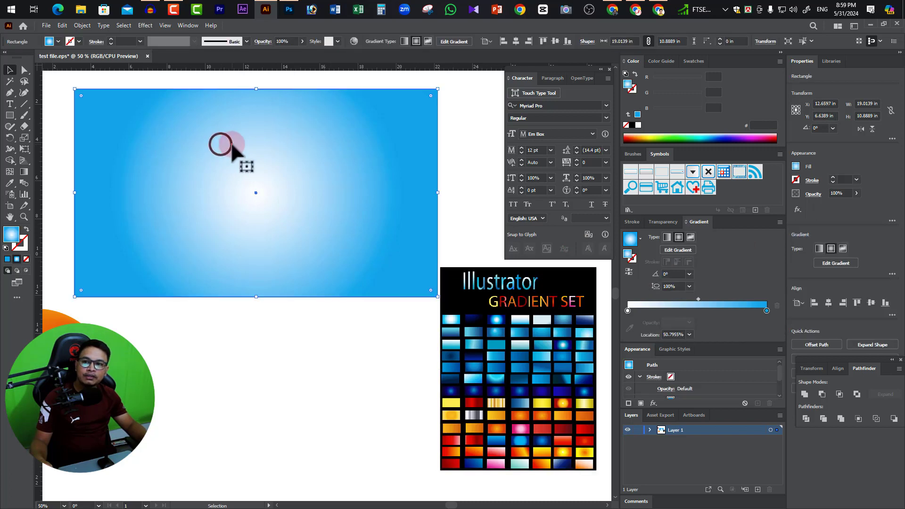
{"action": "left_click", "coordinate": [23, 171]}
{"action": "left_click", "coordinate": [643, 256]}
{"action": "left_click", "coordinate": [700, 294]}
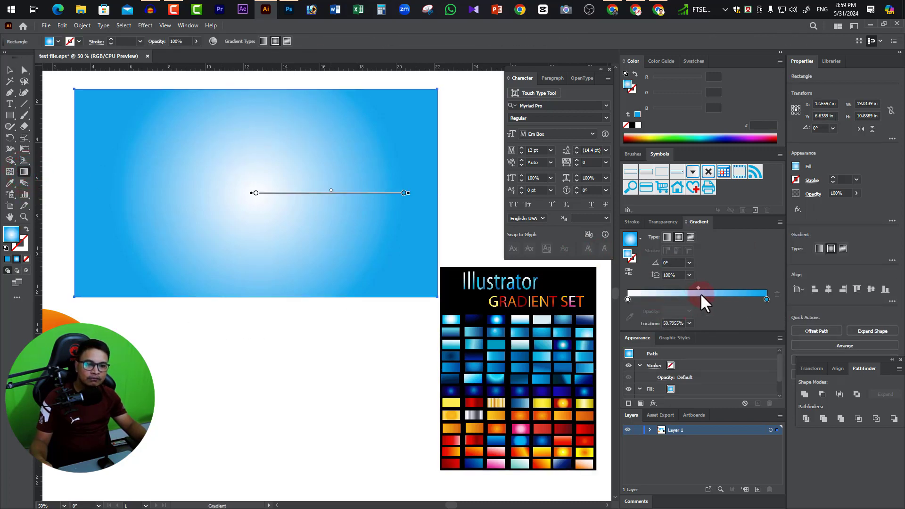
{"action": "left_click", "coordinate": [668, 237]}
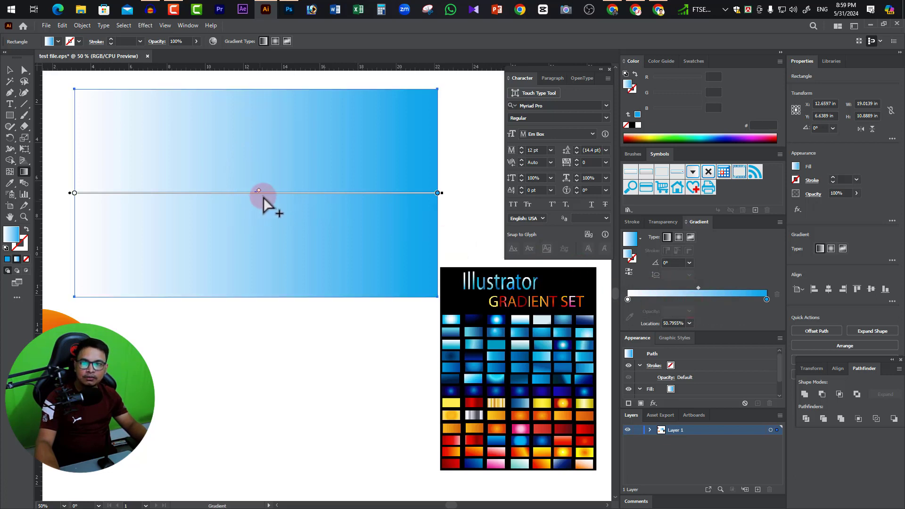
{"action": "key", "text": "ctrl"}
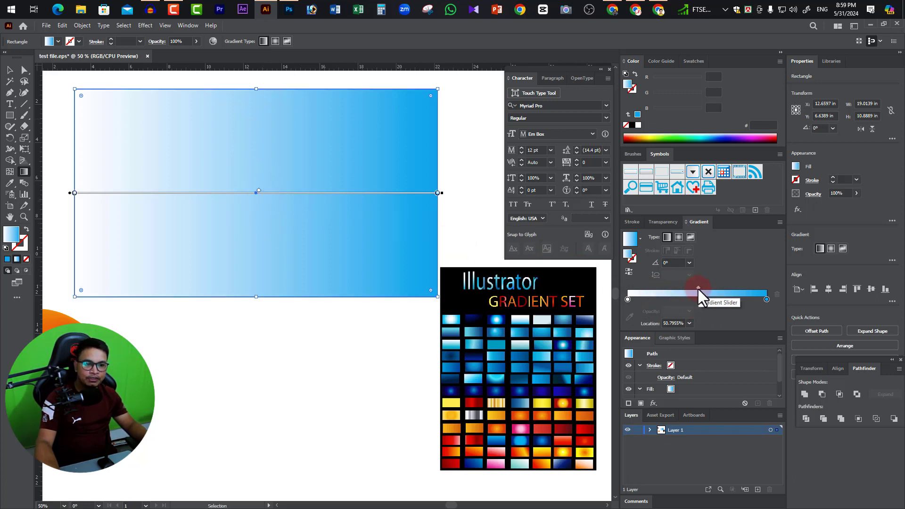
{"action": "left_click_drag", "start_coordinate": [699, 289], "coordinate": [678, 289]}
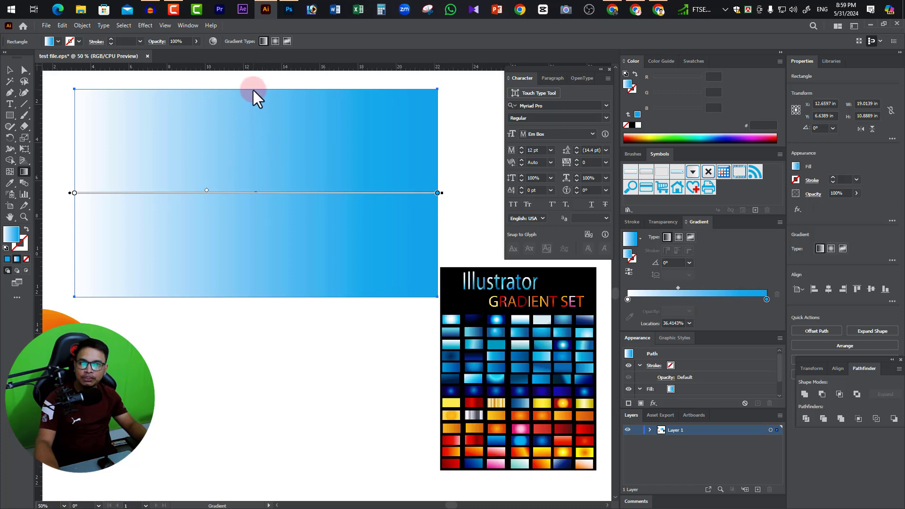
Redirect the rectangle's linear gradient to -90°, running from white at its upper edge to blue at its lower edge.
{"action": "left_click_drag", "start_coordinate": [253, 89], "coordinate": [256, 294]}
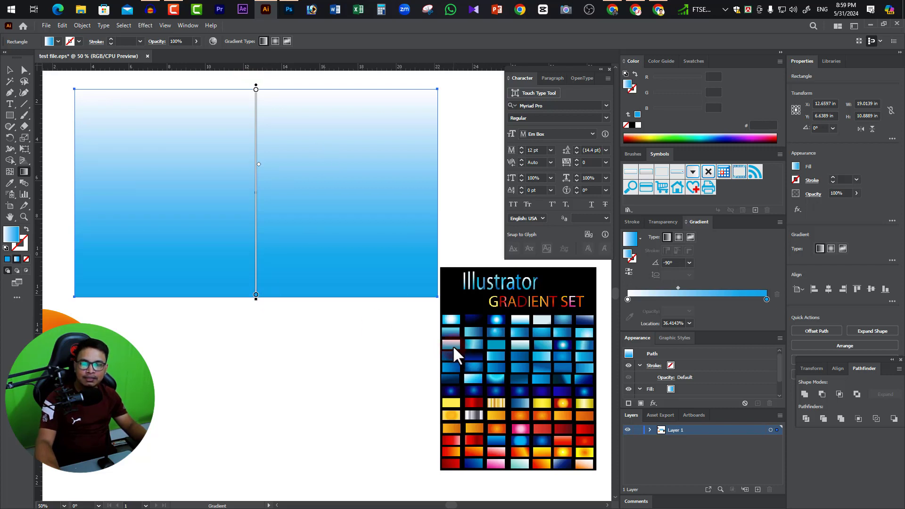
{"action": "left_click", "coordinate": [10, 70]}
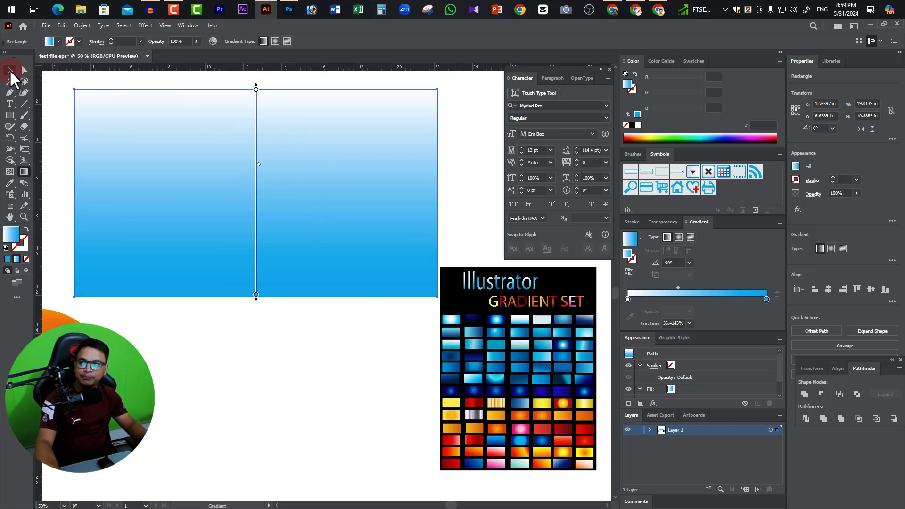
{"action": "left_click", "coordinate": [333, 370]}
{"action": "left_click", "coordinate": [253, 165]}
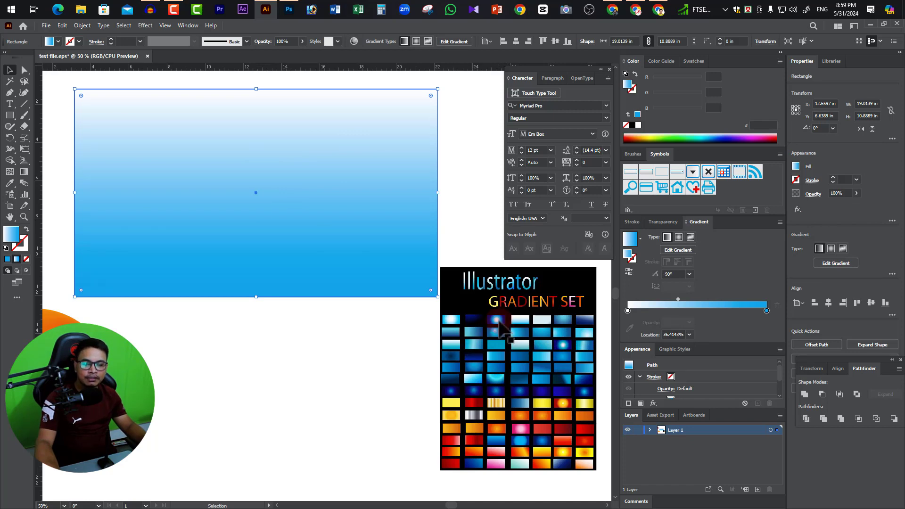
Change the rectangle's gradient to radial and move its midpoint toward the blue stop, to about 47.1%.
{"action": "left_click", "coordinate": [298, 229]}
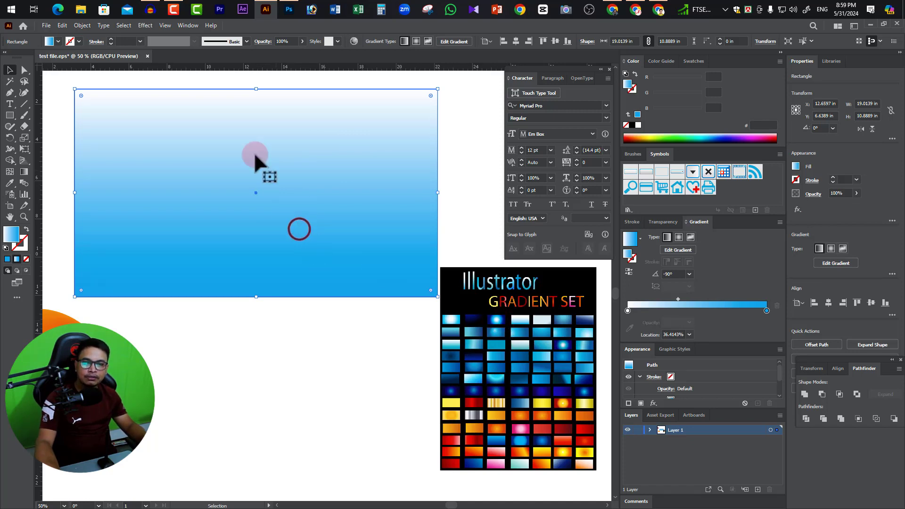
{"action": "left_click", "coordinate": [23, 171]}
{"action": "left_click", "coordinate": [667, 238]}
{"action": "left_click", "coordinate": [680, 238]}
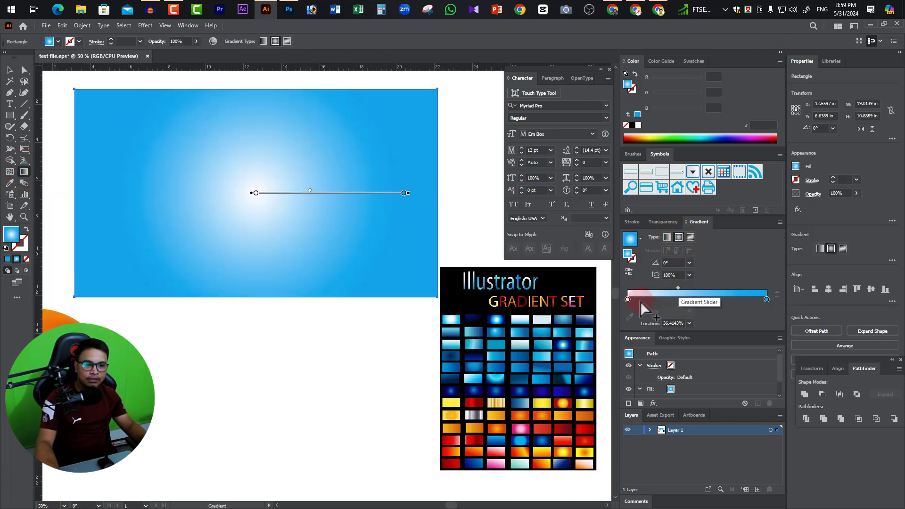
{"action": "mouse_move", "coordinate": [680, 289]}
{"action": "left_mouse_down"}
{"action": "mouse_move", "coordinate": [669, 289]}
{"action": "mouse_move", "coordinate": [693, 289]}
{"action": "left_mouse_up"}
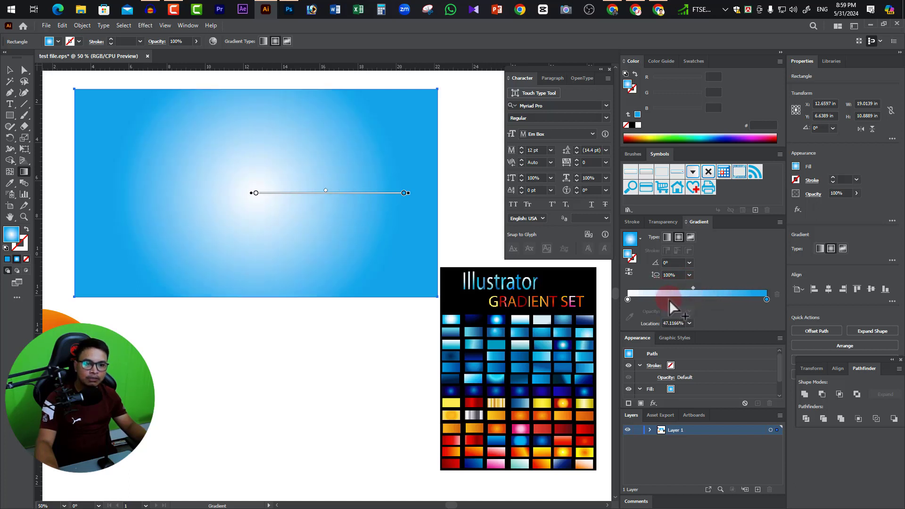
Add a white middle stop to the radial gradient, shift it toward blue, and set the midpoint between it and blue to about 27.6%.
{"action": "left_click", "coordinate": [671, 299]}
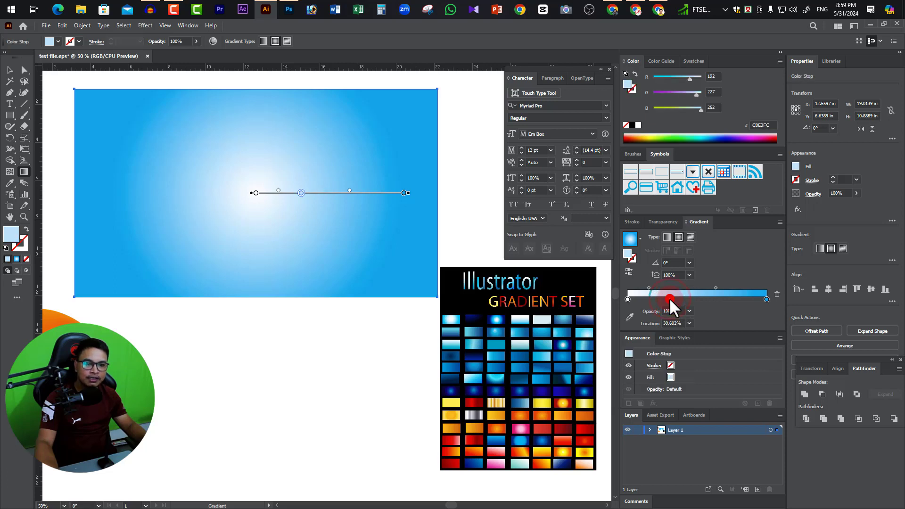
{"action": "double_click", "coordinate": [670, 299]}
{"action": "left_click", "coordinate": [659, 329]}
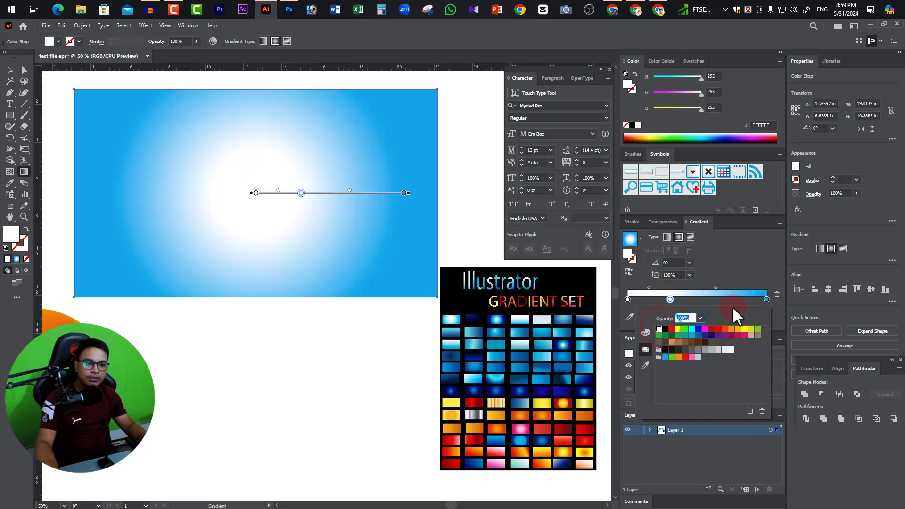
{"action": "mouse_move", "coordinate": [670, 299]}
{"action": "left_mouse_down"}
{"action": "mouse_move", "coordinate": [711, 289]}
{"action": "mouse_move", "coordinate": [701, 293]}
{"action": "left_mouse_up"}
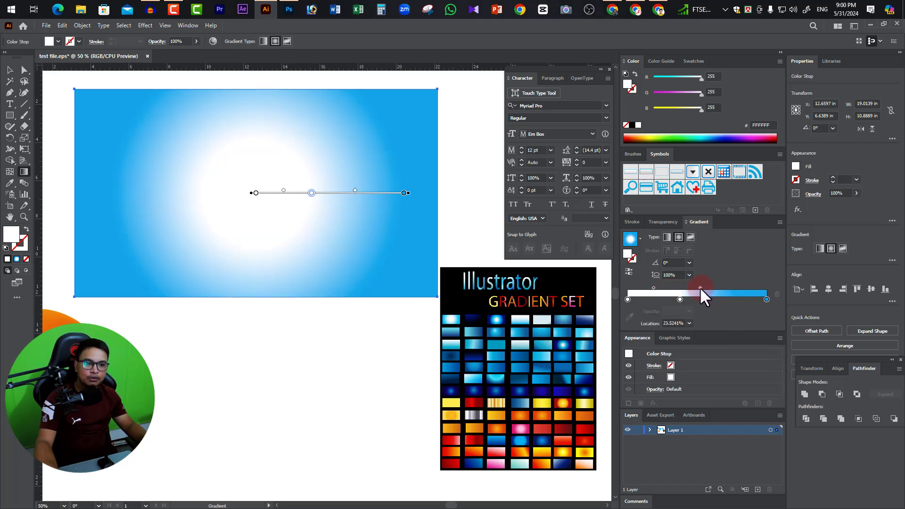
{"action": "left_click", "coordinate": [309, 197]}
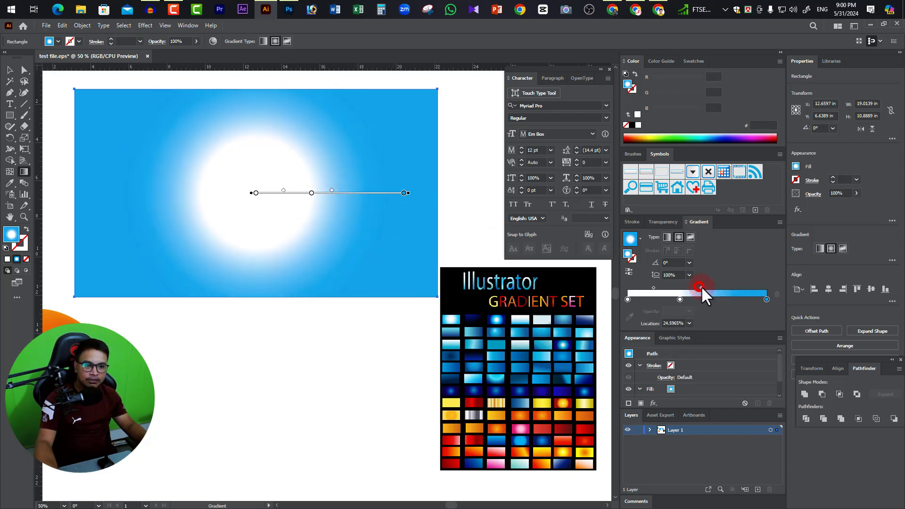
{"action": "mouse_move", "coordinate": [712, 296]}
{"action": "left_mouse_down"}
{"action": "mouse_move", "coordinate": [680, 300]}
{"action": "mouse_move", "coordinate": [713, 293]}
{"action": "left_mouse_up"}
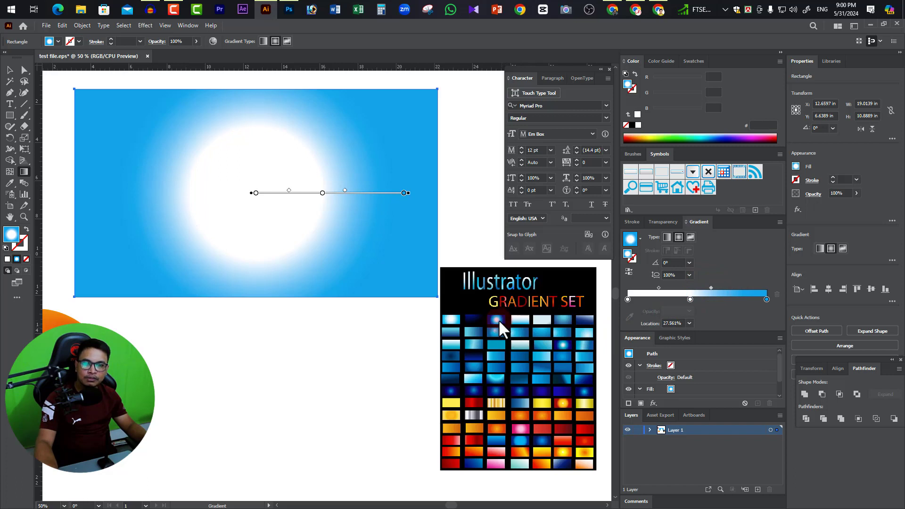
Color the middle stop light gray (E6E6E6), set the midpoint between the first two stops to about 45.1%, and deselect the rectangle.
{"action": "double_click", "coordinate": [691, 300]}
{"action": "double_click", "coordinate": [690, 299]}
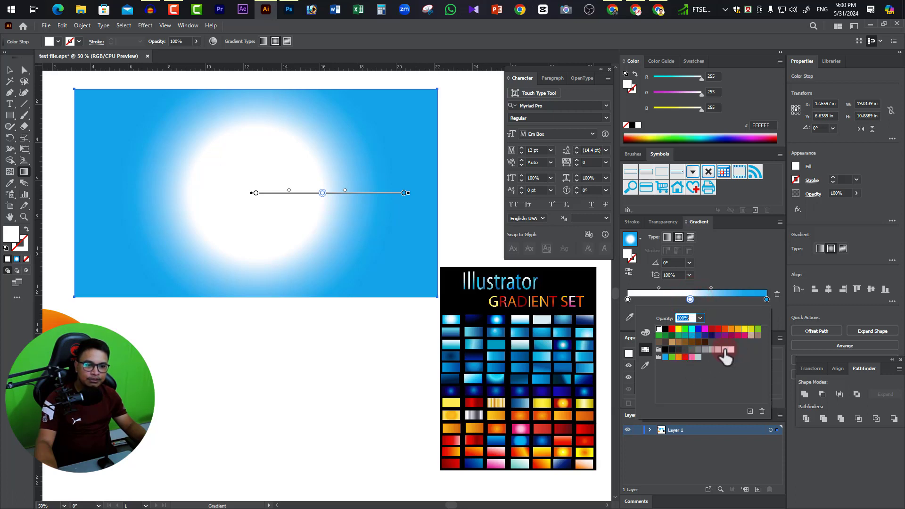
{"action": "left_click", "coordinate": [726, 349]}
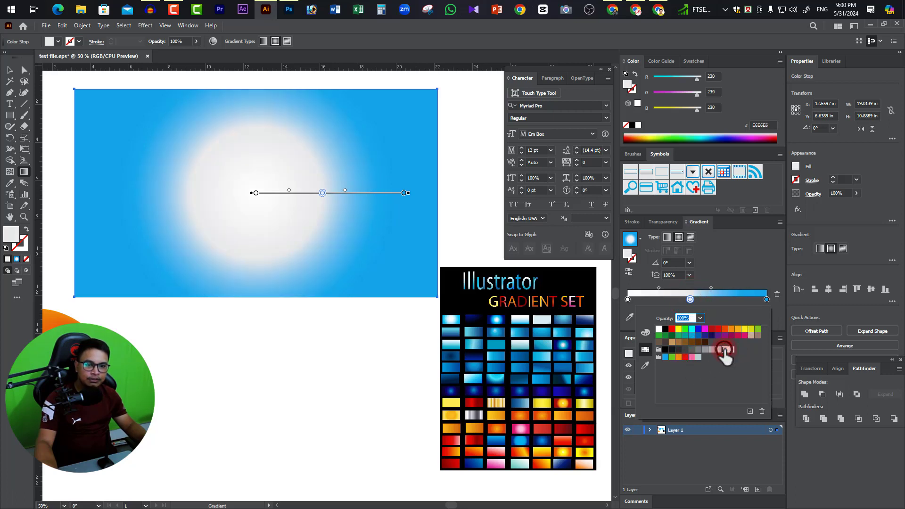
{"action": "left_click", "coordinate": [628, 300]}
{"action": "double_click", "coordinate": [628, 300]}
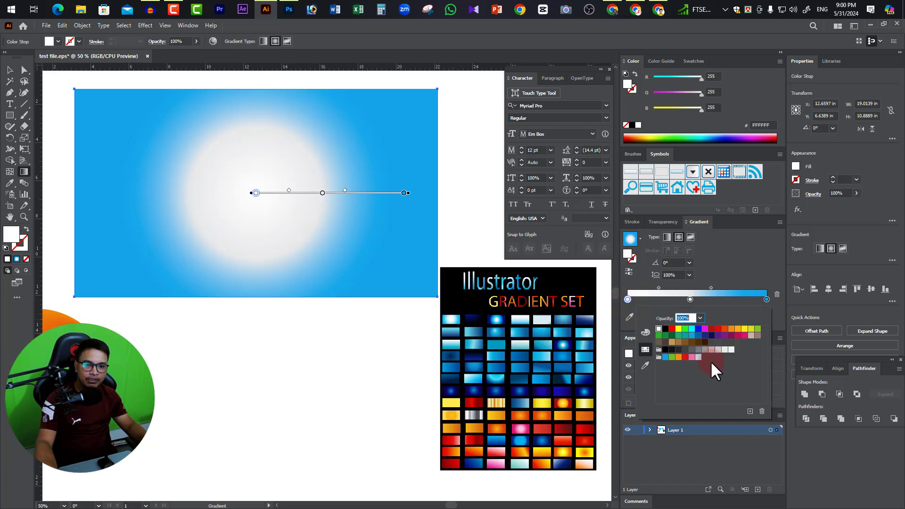
{"action": "left_click", "coordinate": [690, 299]}
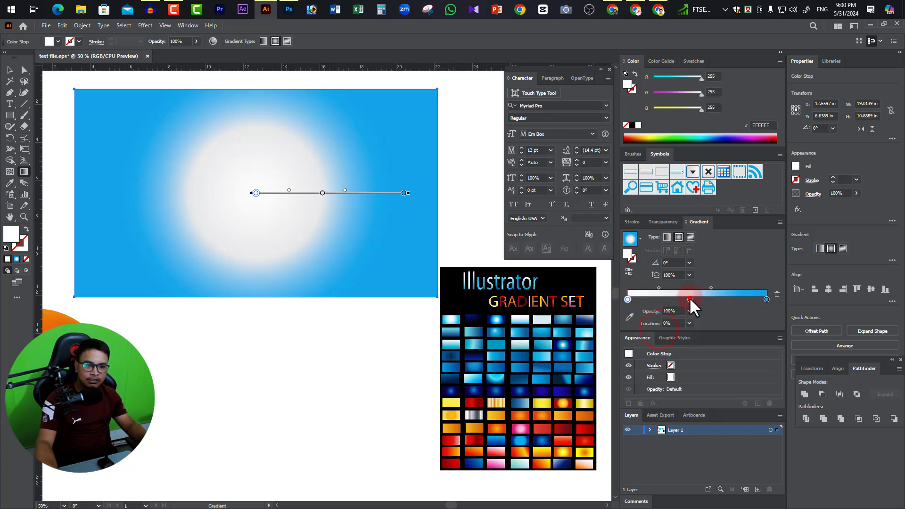
{"action": "left_click_drag", "start_coordinate": [659, 287], "coordinate": [656, 288]}
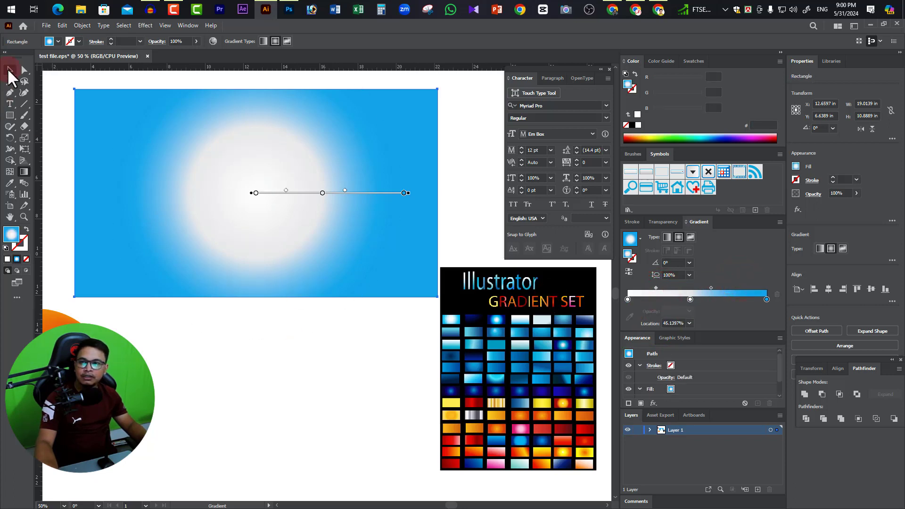
{"action": "left_click", "coordinate": [9, 70]}
{"action": "left_click", "coordinate": [301, 339]}
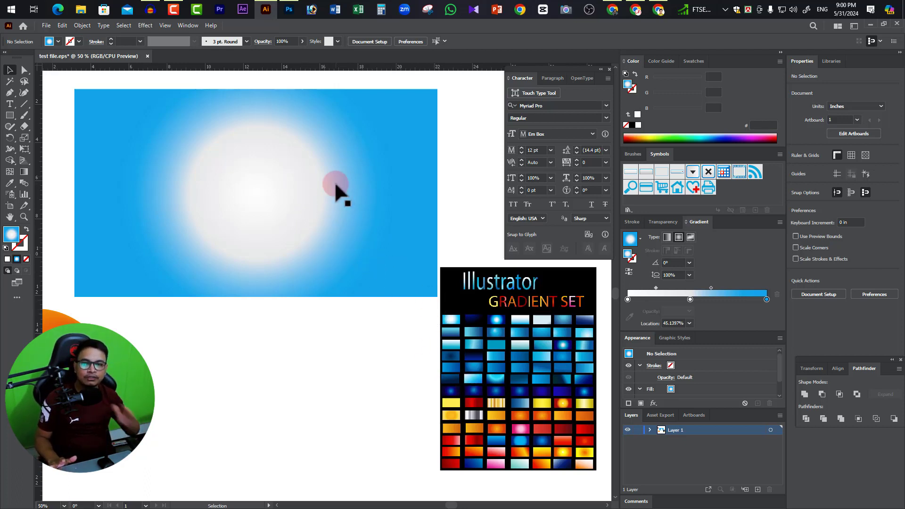
{"action": "left_click", "coordinate": [692, 236]}
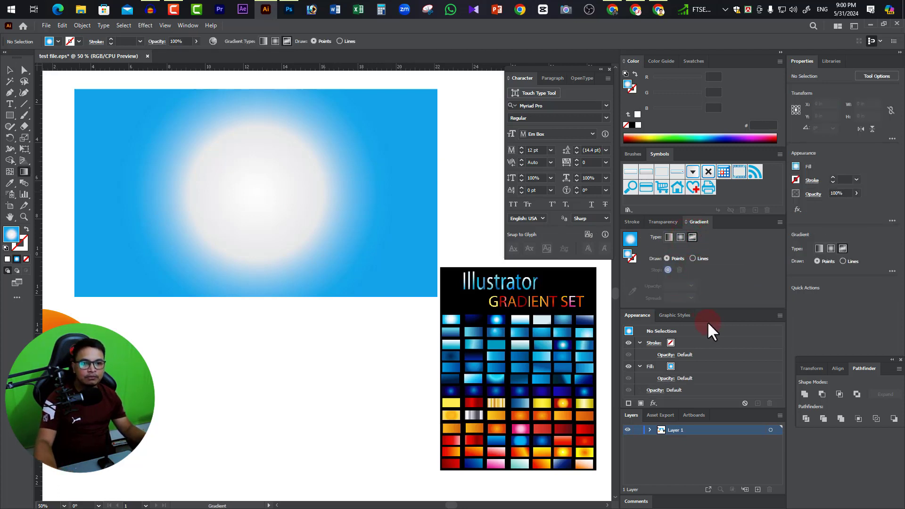
{"action": "left_click", "coordinate": [181, 138]}
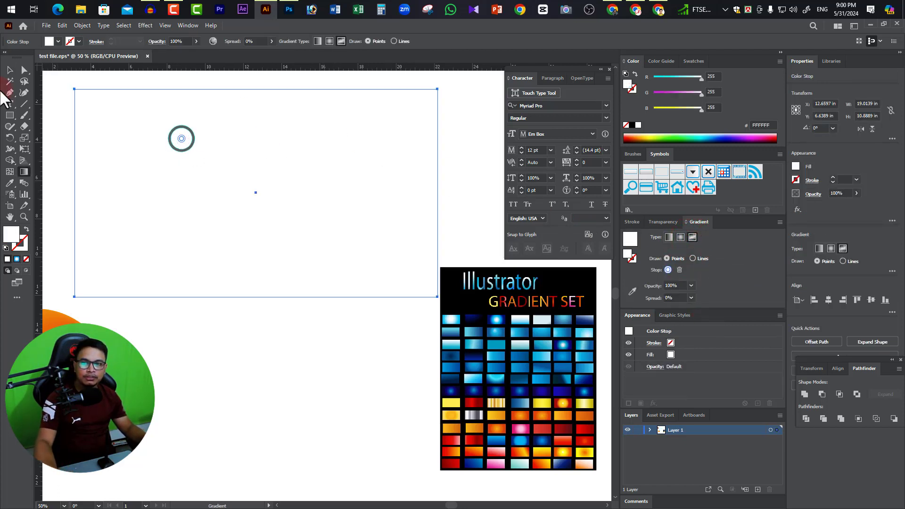
{"action": "key", "text": "ctrl+z"}
{"action": "key", "text": "ctrl+z"}
Select the rectangle and change its gradient type to freeform.
{"action": "left_click", "coordinate": [10, 72]}
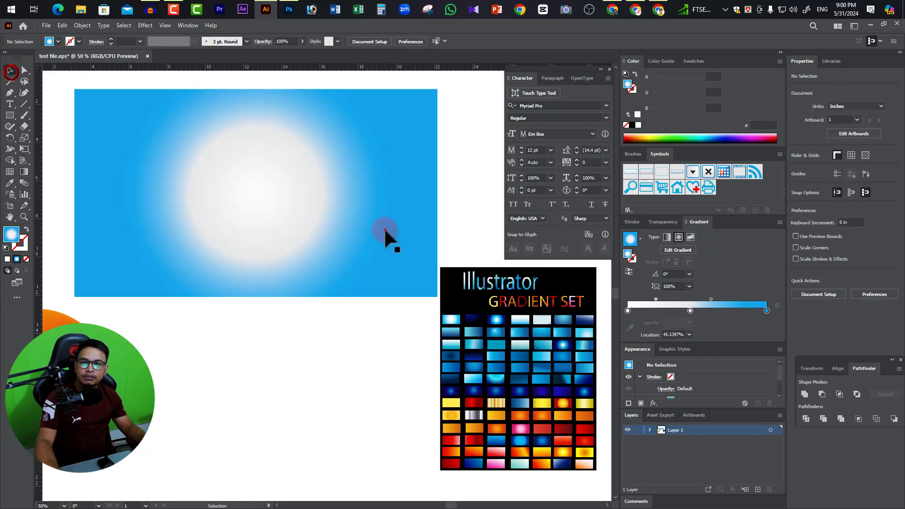
{"action": "left_click", "coordinate": [385, 230]}
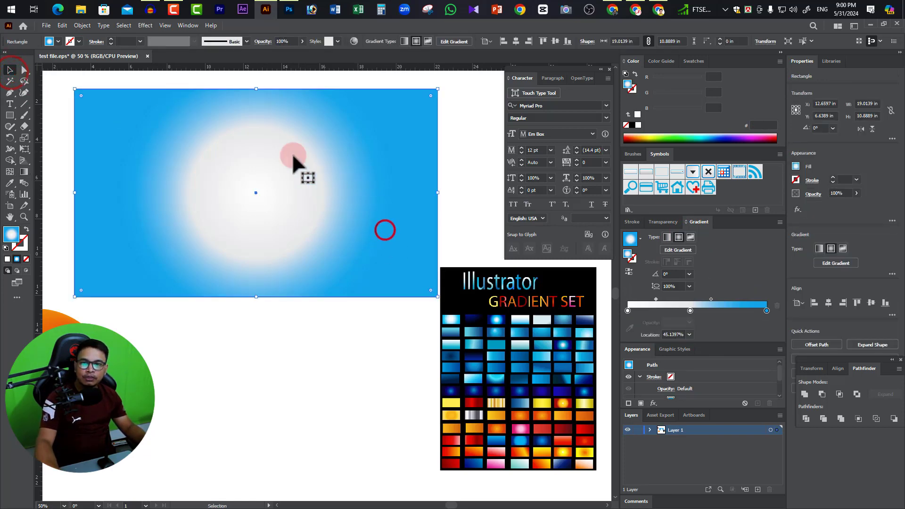
{"action": "left_click", "coordinate": [24, 171]}
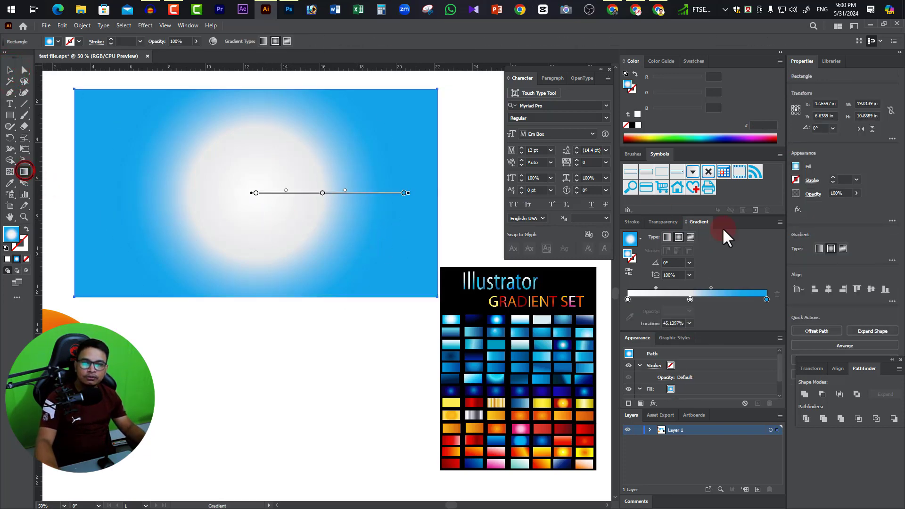
{"action": "left_click", "coordinate": [692, 237]}
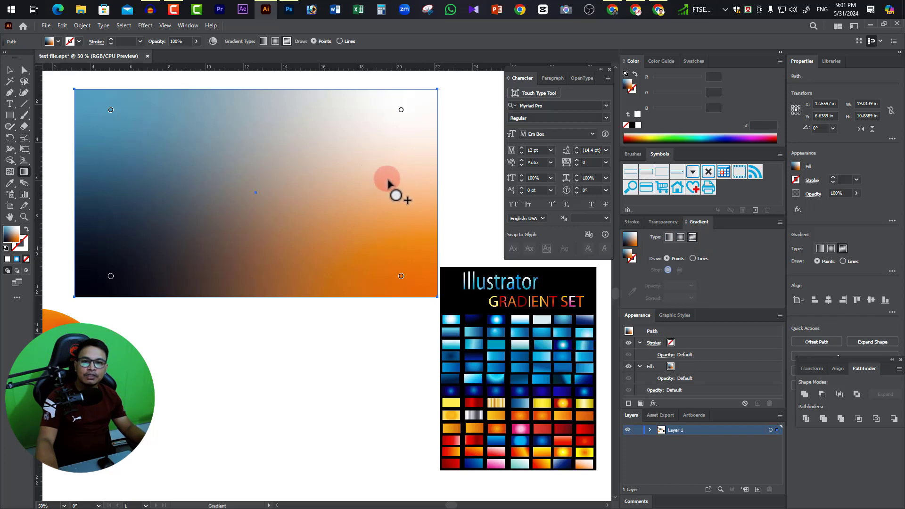
Add four inner color points around the center of the freeform gradient and color the upper-left inner one green (2AE520).
{"action": "left_click", "coordinate": [356, 144]}
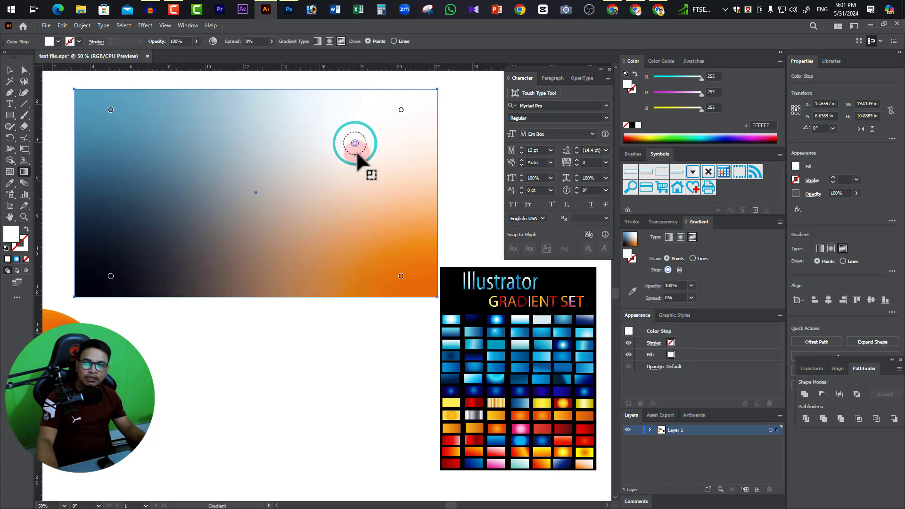
{"action": "left_click", "coordinate": [359, 223]}
{"action": "left_click", "coordinate": [209, 224]}
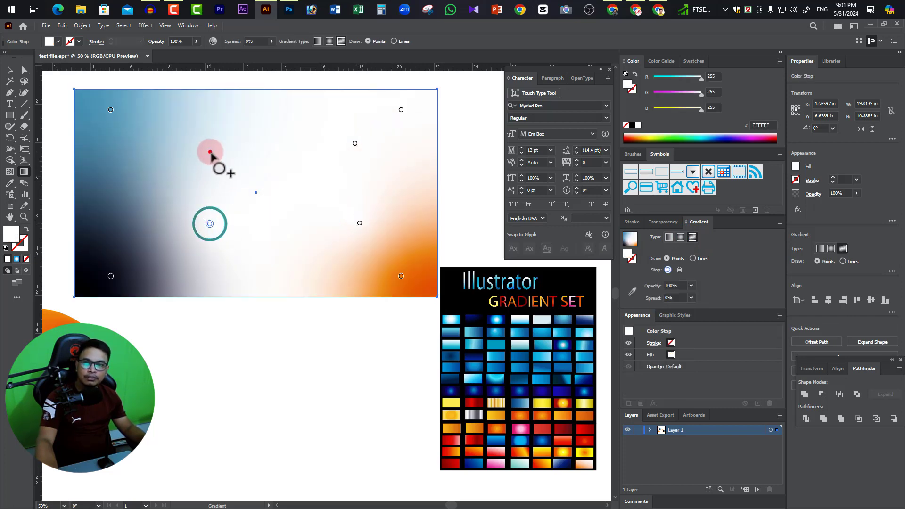
{"action": "left_click", "coordinate": [210, 152]}
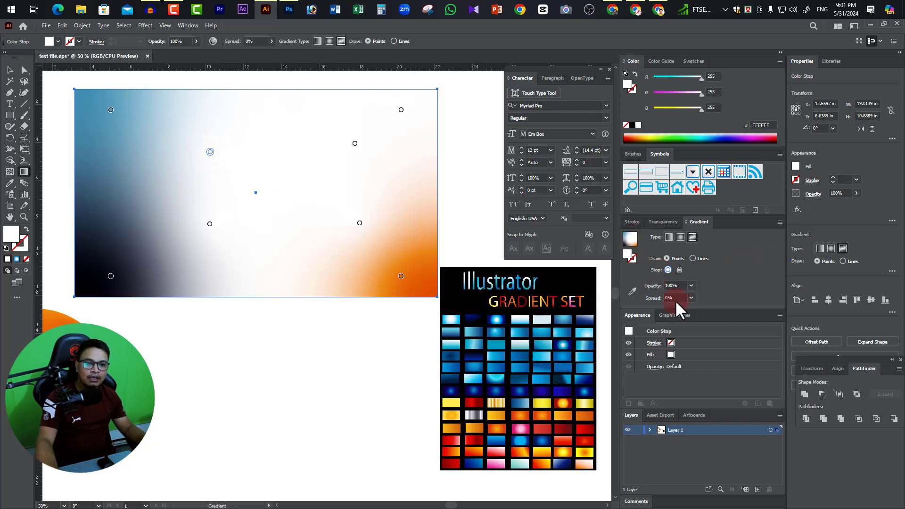
{"action": "double_click", "coordinate": [630, 256]}
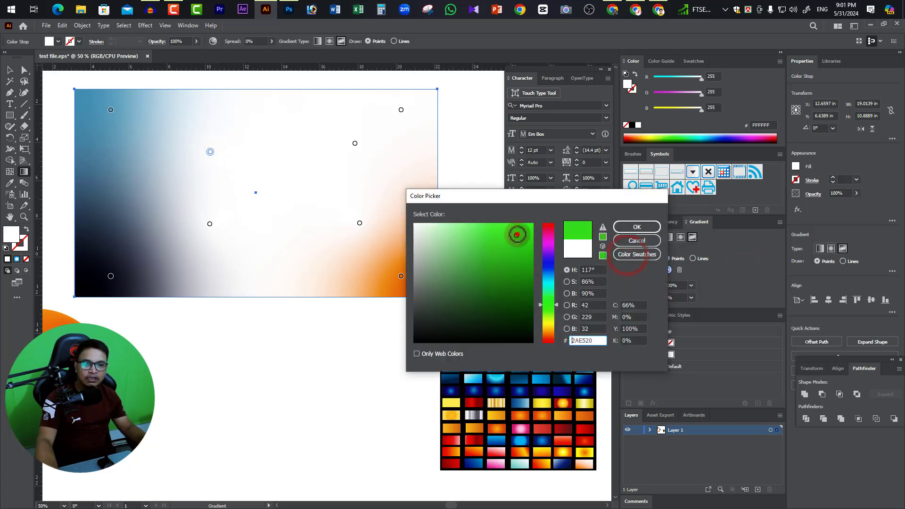
{"action": "left_click", "coordinate": [637, 227]}
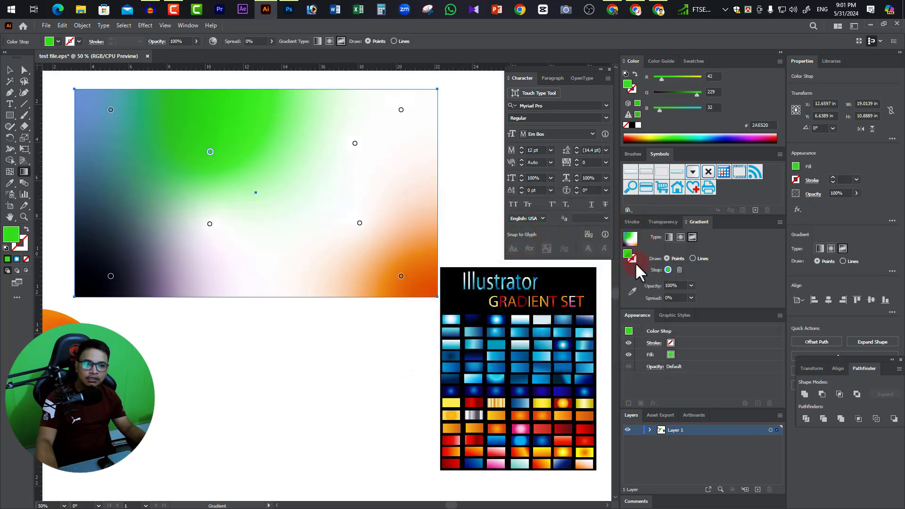
Try to recolor the upper-right inner point of the freeform gradient by choosing a red hue.
{"action": "left_click", "coordinate": [355, 143]}
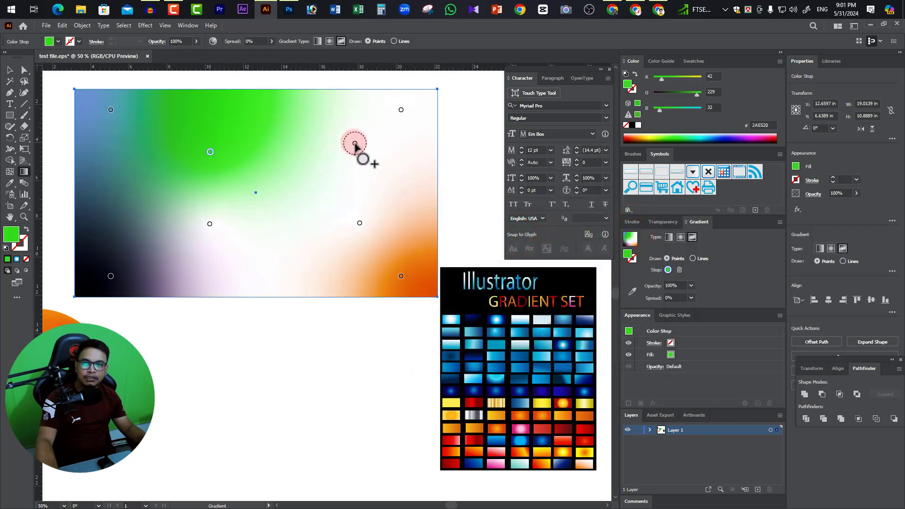
{"action": "double_click", "coordinate": [627, 255]}
{"action": "left_click_drag", "start_coordinate": [523, 197], "coordinate": [461, 283]}
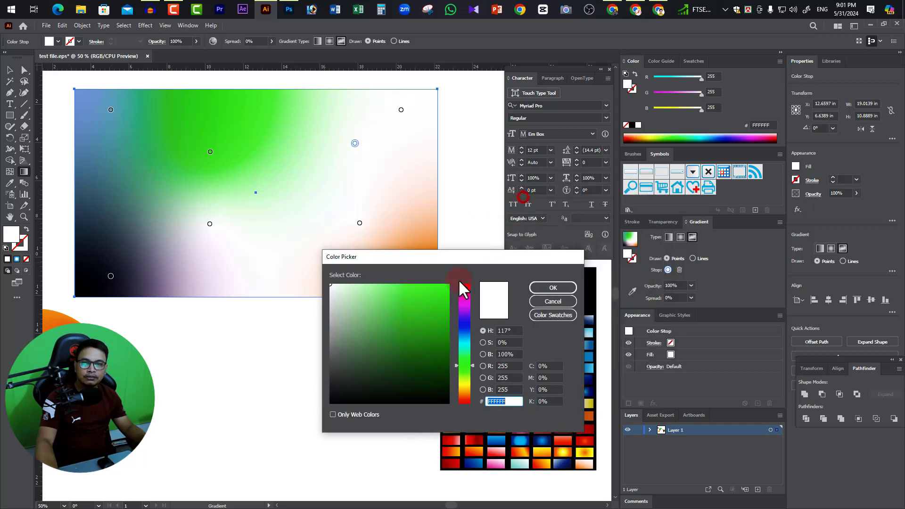
{"action": "left_click", "coordinate": [463, 287]}
{"action": "left_click", "coordinate": [553, 287]}
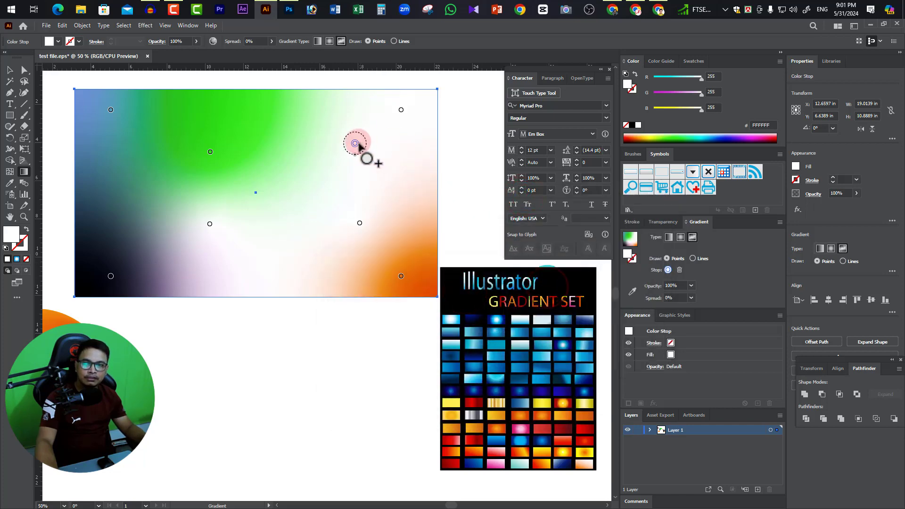
Color the upper-right inner point of the freeform gradient red (F40C28).
{"action": "left_click", "coordinate": [357, 143]}
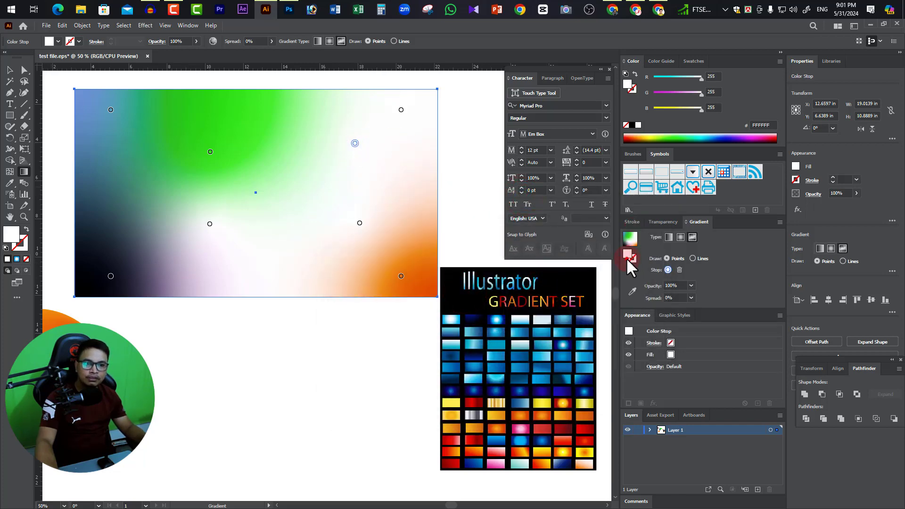
{"action": "key", "text": "ctrl"}
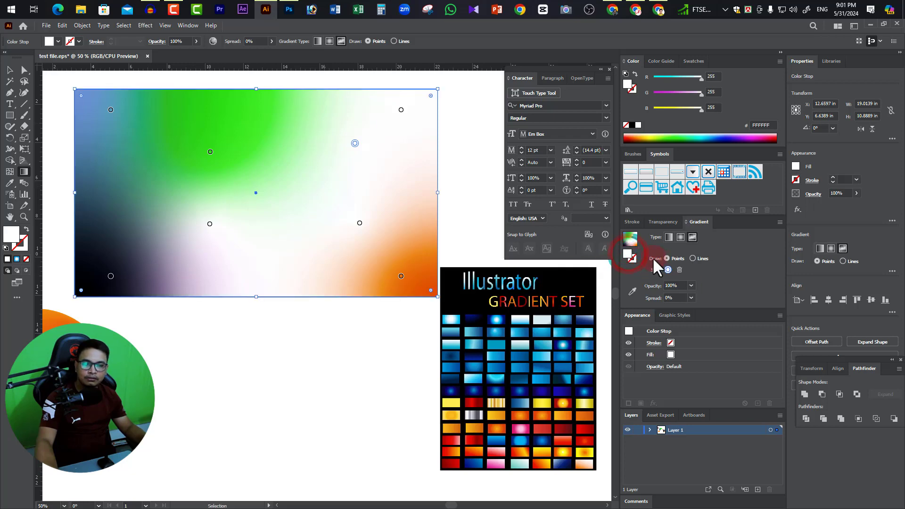
{"action": "double_click", "coordinate": [630, 257]}
{"action": "left_click", "coordinate": [463, 286]}
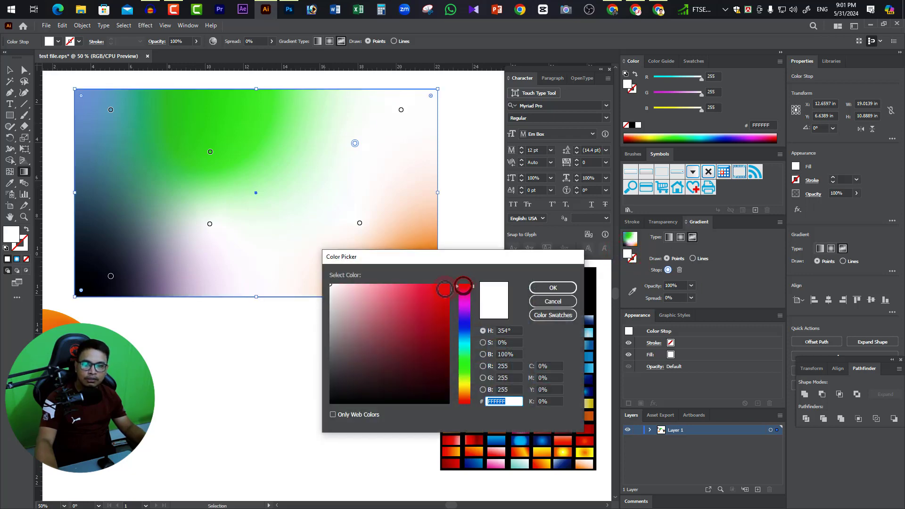
{"action": "left_click", "coordinate": [443, 289]}
{"action": "left_click", "coordinate": [550, 289]}
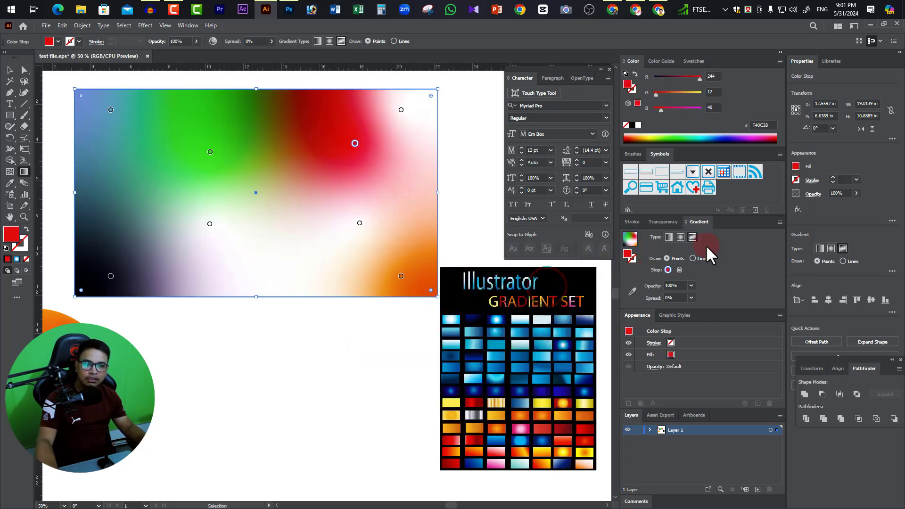
Color the freeform gradient's upper-right corner point olive yellow (B3B71C).
{"action": "left_click", "coordinate": [401, 109]}
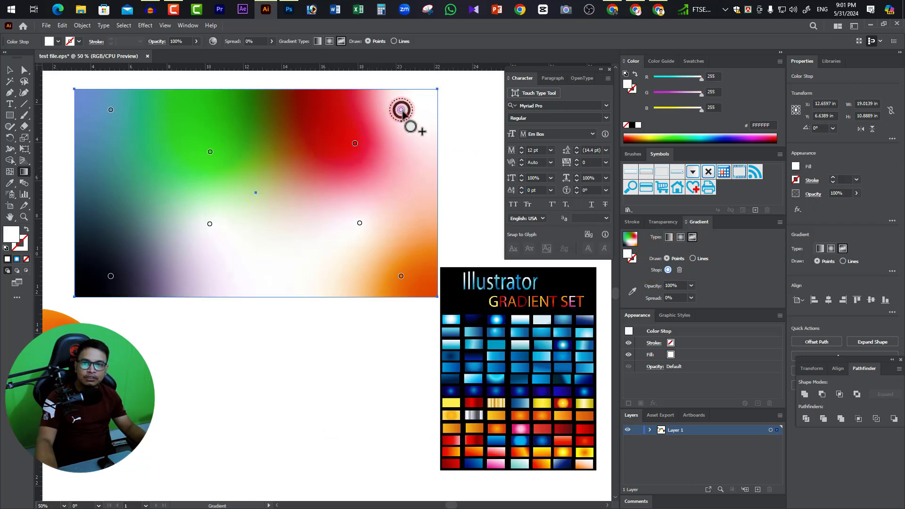
{"action": "double_click", "coordinate": [630, 255]}
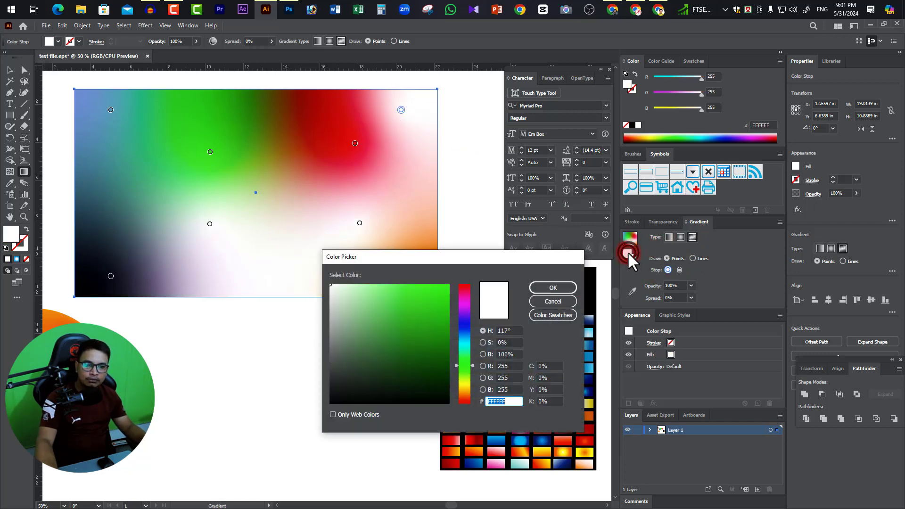
{"action": "left_click", "coordinate": [466, 384]}
{"action": "left_click", "coordinate": [432, 317]}
{"action": "left_click", "coordinate": [547, 289]}
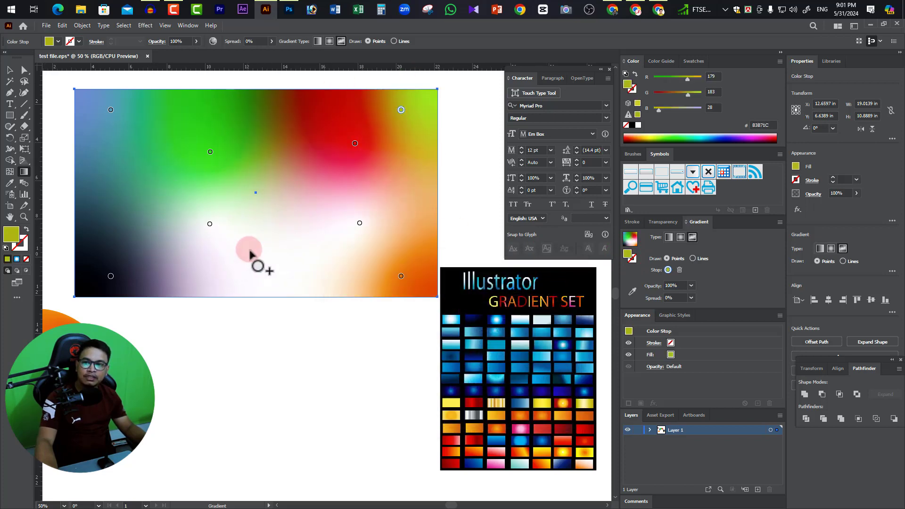
Add three olive yellow color points to the freeform gradient: bottom center, near the left edge and in the lower-left area.
{"action": "left_click", "coordinate": [281, 265]}
{"action": "left_click", "coordinate": [125, 161]}
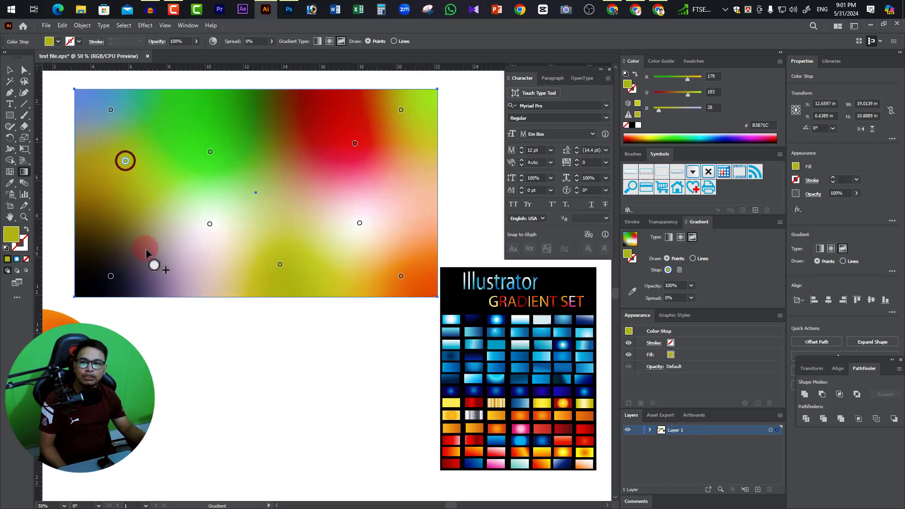
{"action": "left_click", "coordinate": [147, 249]}
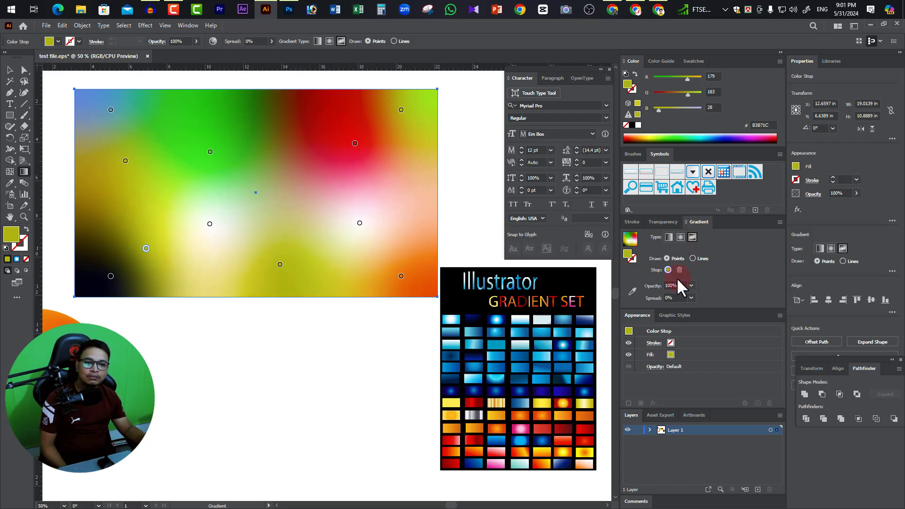
Color the newest lower-left gradient point blue (1D33B5) and add matching blue points near the rectangle's right edge and center.
{"action": "double_click", "coordinate": [628, 255]}
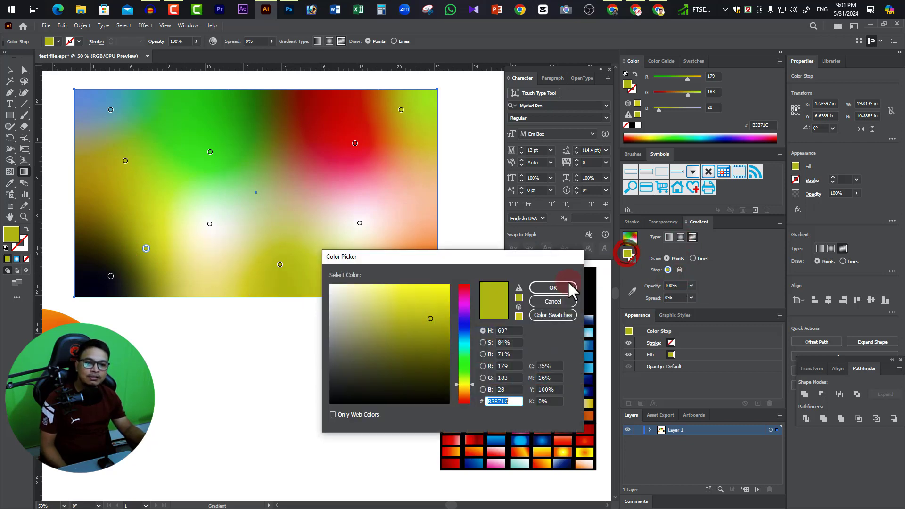
{"action": "left_click", "coordinate": [465, 327]}
{"action": "left_click", "coordinate": [547, 293]}
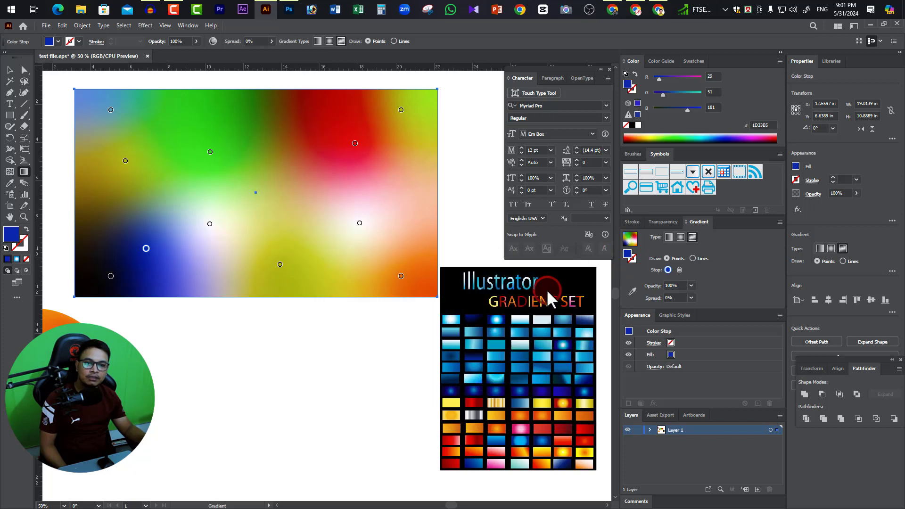
{"action": "left_click", "coordinate": [412, 206]}
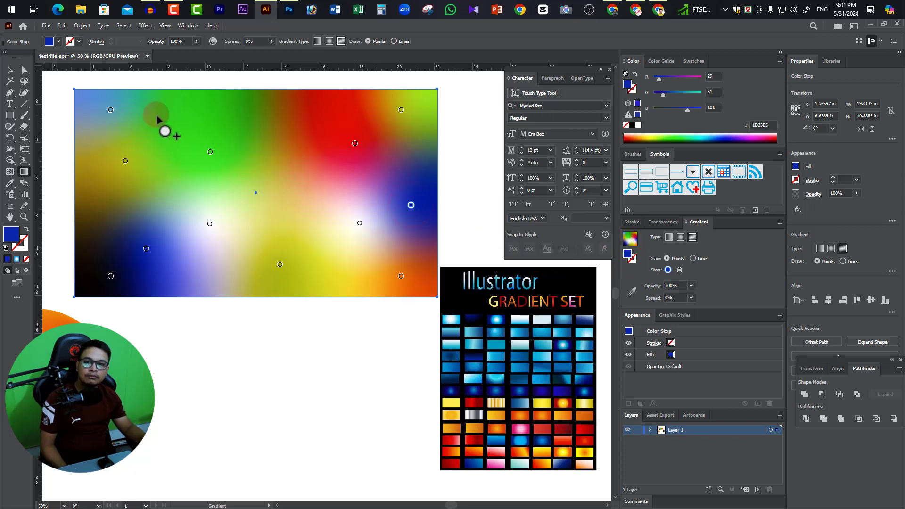
{"action": "left_click", "coordinate": [286, 224]}
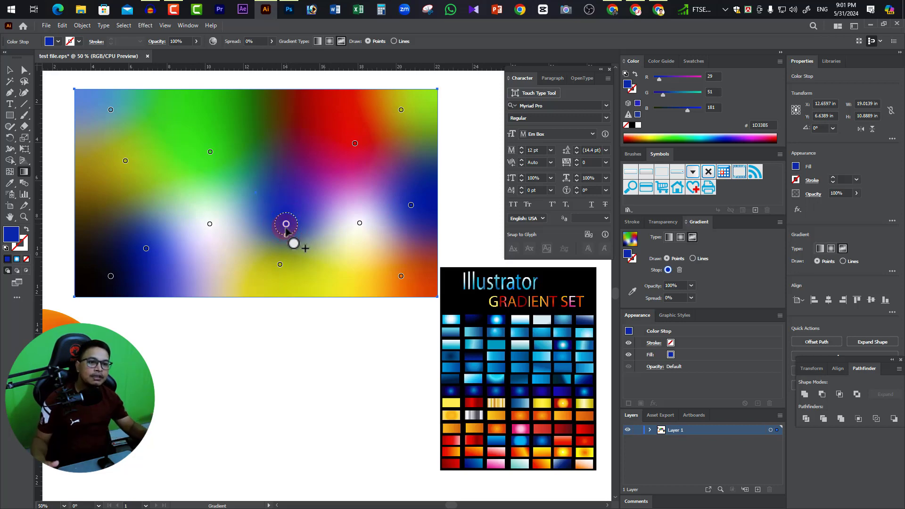
{"action": "key", "text": "ctrl"}
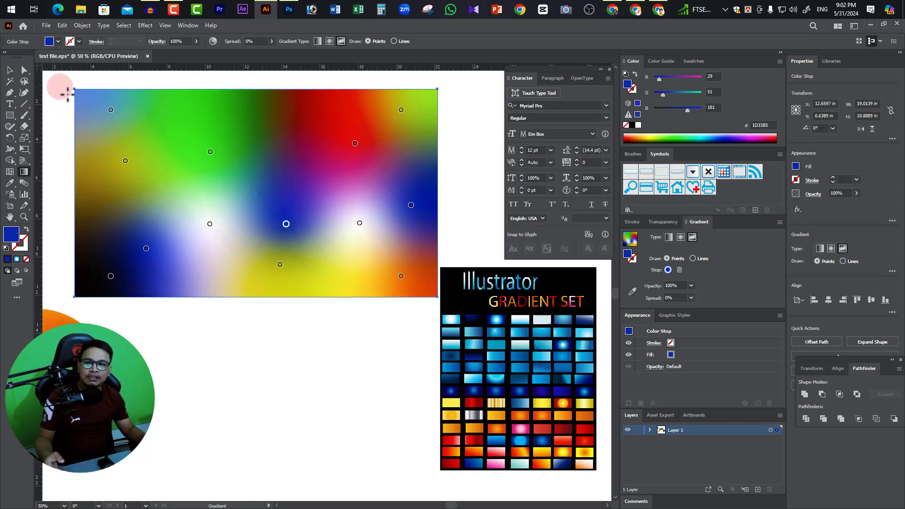
{"action": "left_click", "coordinate": [10, 69]}
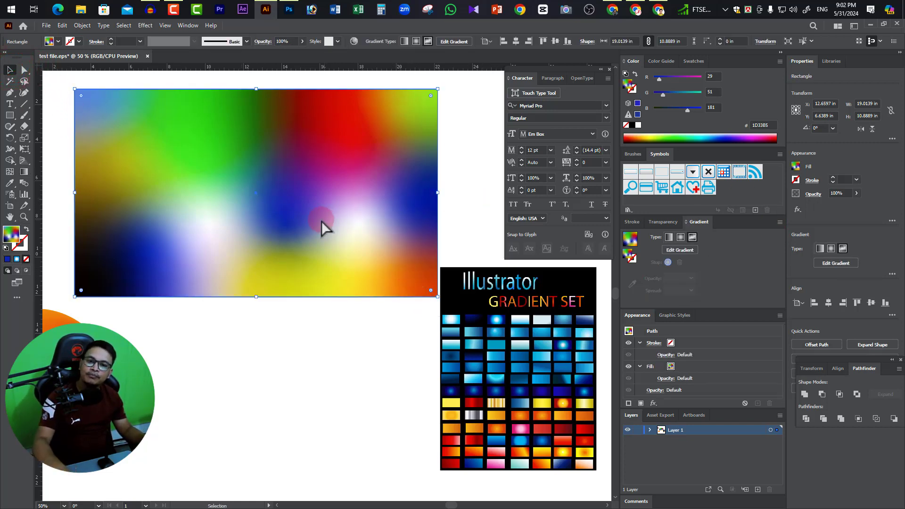
{"action": "left_click", "coordinate": [298, 218], "text": "ctrl"}
{"action": "left_click", "coordinate": [317, 245], "text": "ctrl+alt"}
{"action": "scroll", "coordinate": [319, 251], "scroll_direction": "down", "scroll_amount": 3}
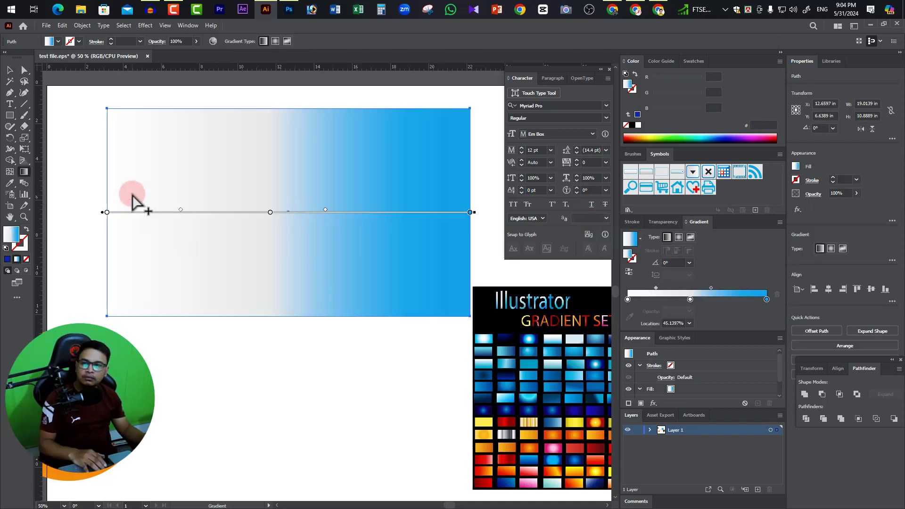
{"action": "left_click", "coordinate": [768, 300]}
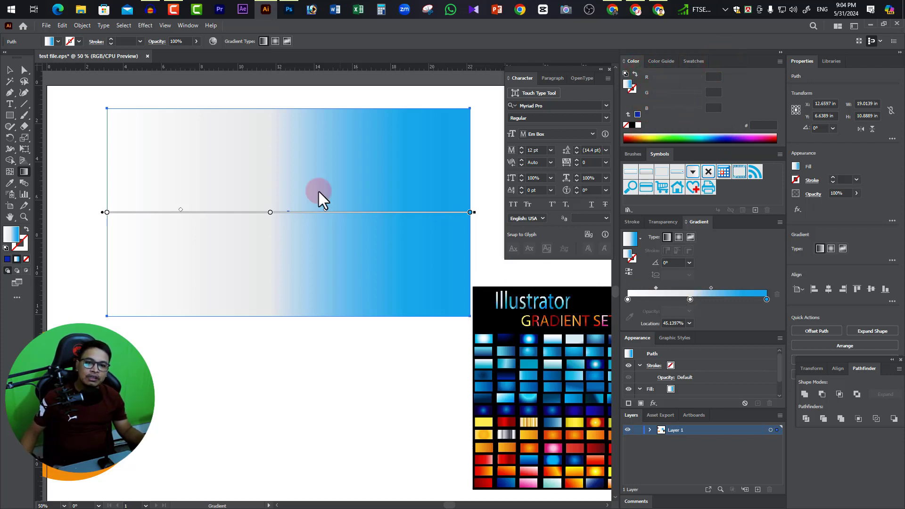
Move the white-to-blue gradient rectangle diagonally down beside the gradient set reference, clearing the upper part of the artboard.
{"action": "left_click", "coordinate": [10, 70]}
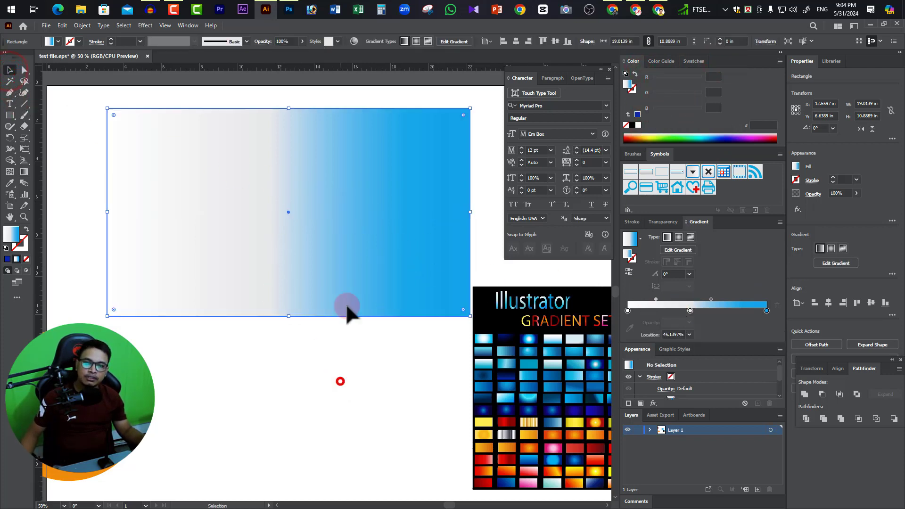
{"action": "left_click_drag", "start_coordinate": [160, 126], "coordinate": [425, 300]}
{"action": "left_click_drag", "start_coordinate": [397, 293], "coordinate": [416, 345]}
Draw a rectangle about 16.58 × 7.88 in in the cleared area and fill it with solid yellow (CECE42).
{"action": "left_click_drag", "start_coordinate": [10, 115], "coordinate": [105, 126]}
{"action": "left_click_drag", "start_coordinate": [39, 123], "coordinate": [41, 117]}
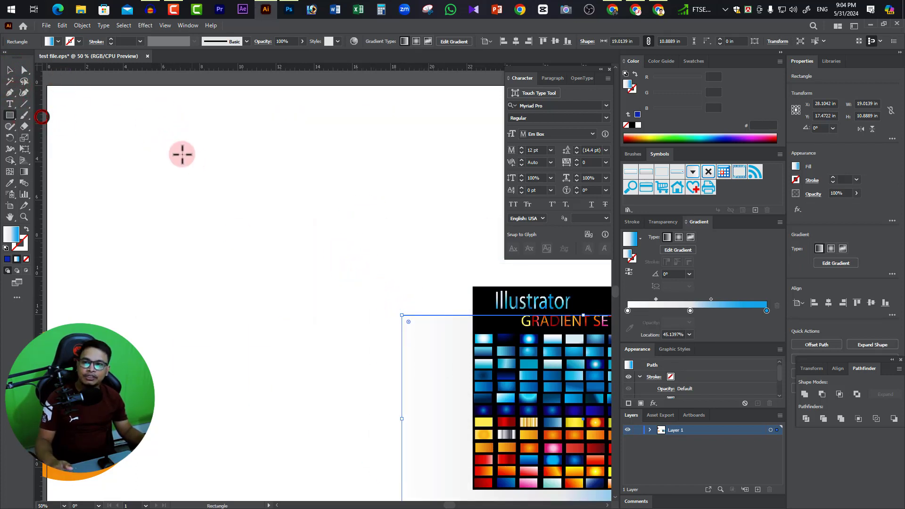
{"action": "left_click_drag", "start_coordinate": [106, 113], "coordinate": [423, 263]}
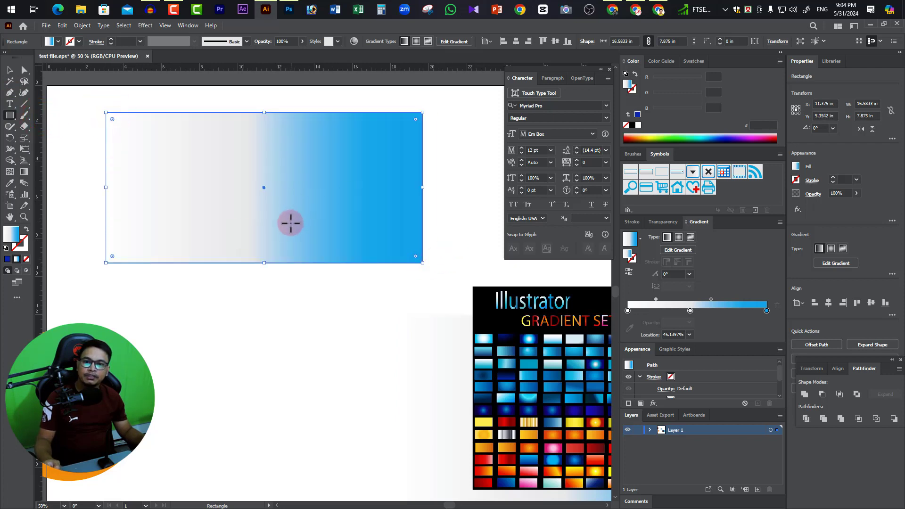
{"action": "double_click", "coordinate": [14, 235]}
{"action": "left_click", "coordinate": [412, 306]}
{"action": "left_click", "coordinate": [554, 287]}
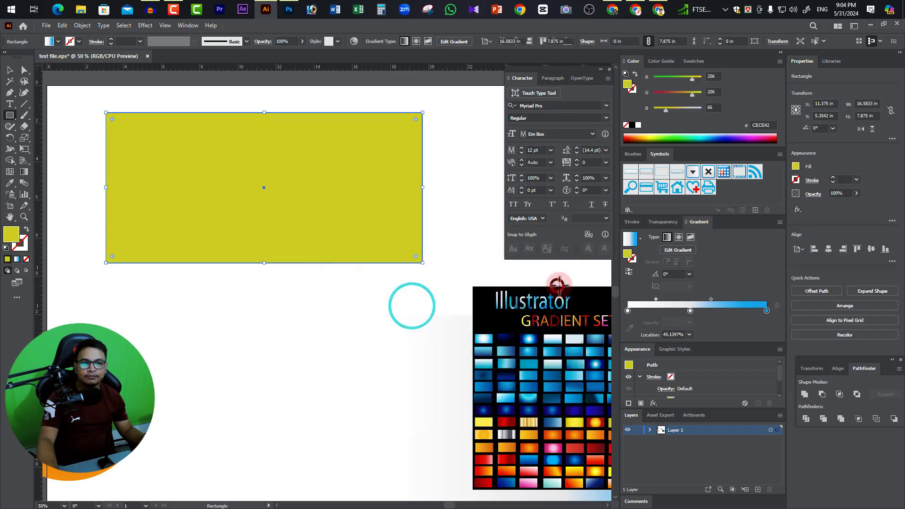
Shift the yellow rectangle slightly and try several spectrum colors as its fill, ending on light red (FF5C5F).
{"action": "left_click", "coordinate": [9, 70]}
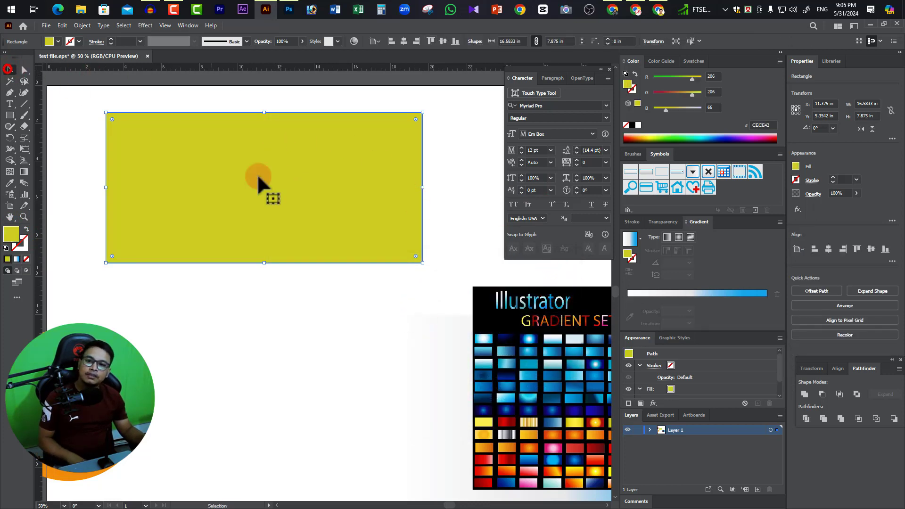
{"action": "mouse_move", "coordinate": [359, 209]}
{"action": "left_mouse_down"}
{"action": "mouse_move", "coordinate": [302, 209]}
{"action": "mouse_move", "coordinate": [342, 206]}
{"action": "left_mouse_up"}
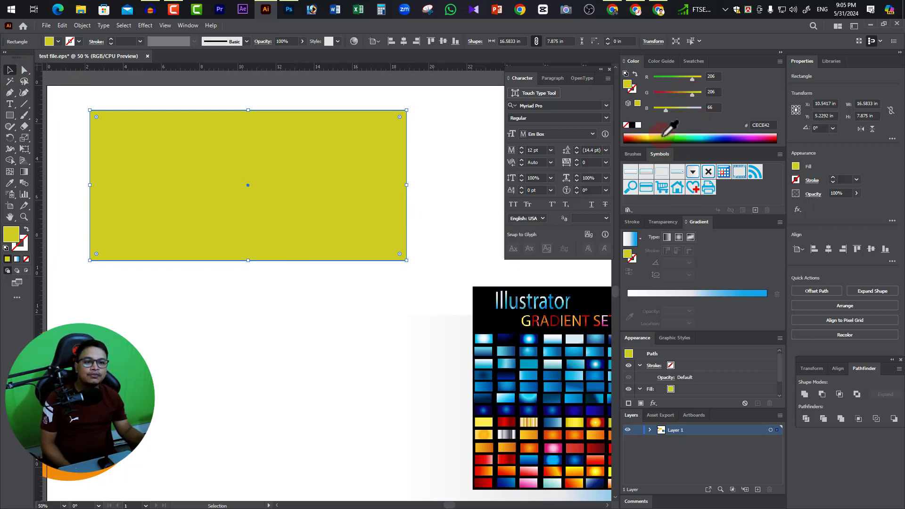
{"action": "left_click", "coordinate": [632, 138]}
{"action": "left_click", "coordinate": [664, 138]}
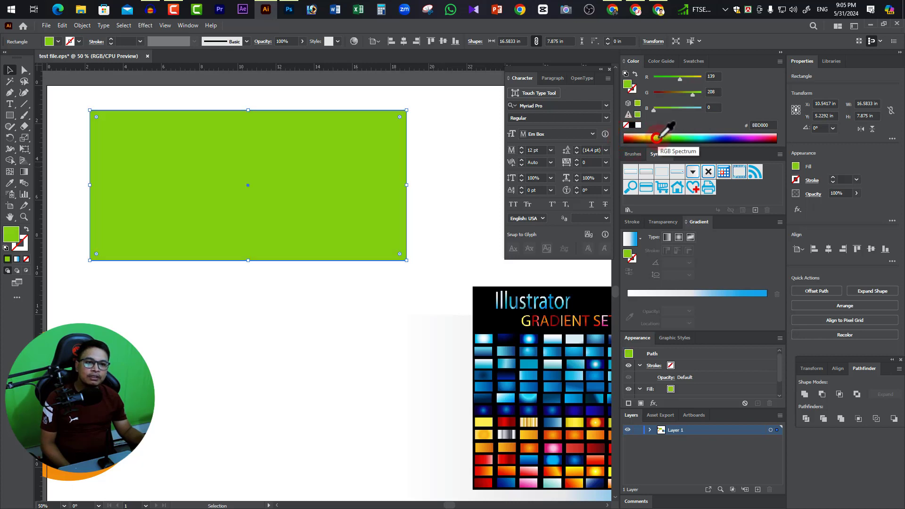
{"action": "left_click", "coordinate": [698, 139]}
{"action": "left_click", "coordinate": [730, 138]}
{"action": "left_click", "coordinate": [768, 138]}
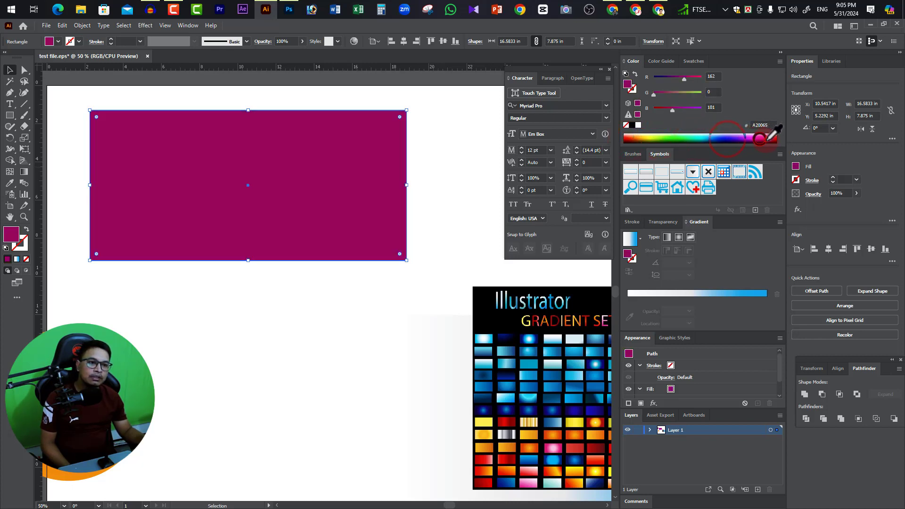
{"action": "left_click", "coordinate": [775, 136]}
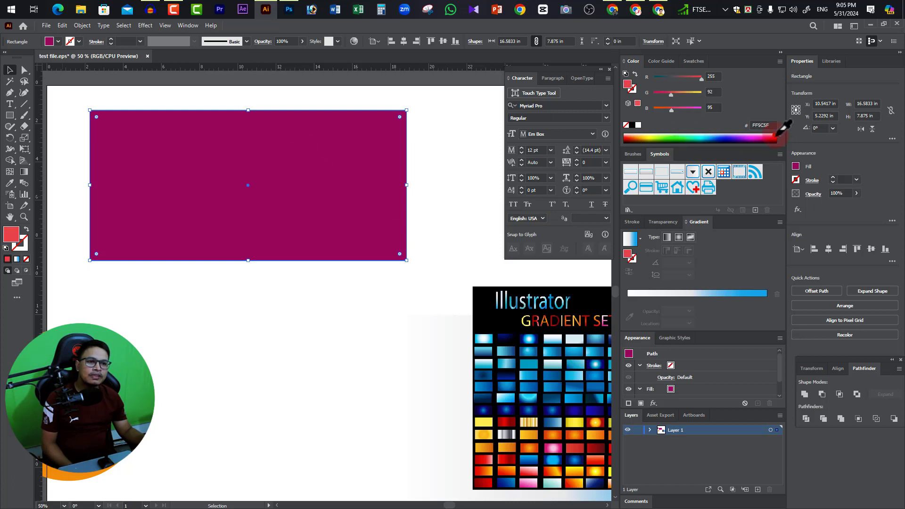
Delete the light red rectangle from the artboard.
{"action": "left_click", "coordinate": [9, 70]}
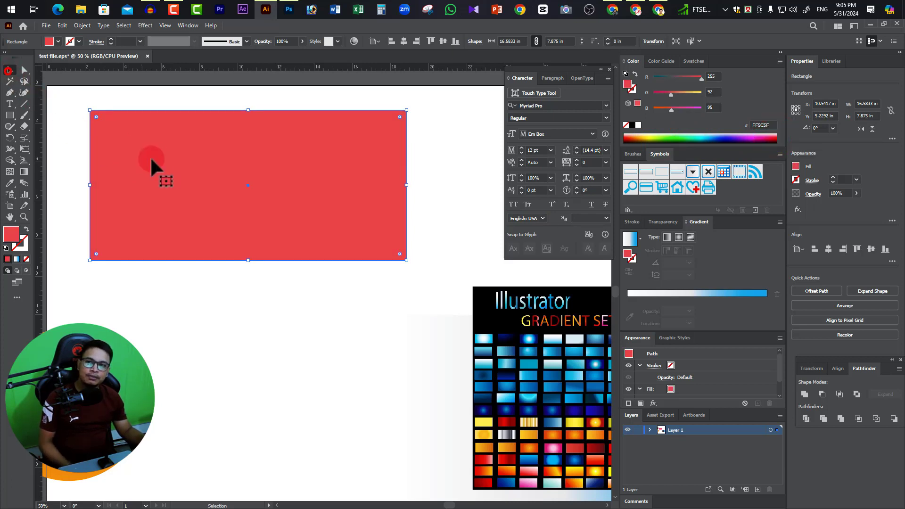
{"action": "left_click", "coordinate": [156, 158]}
{"action": "key", "text": "Delete"}
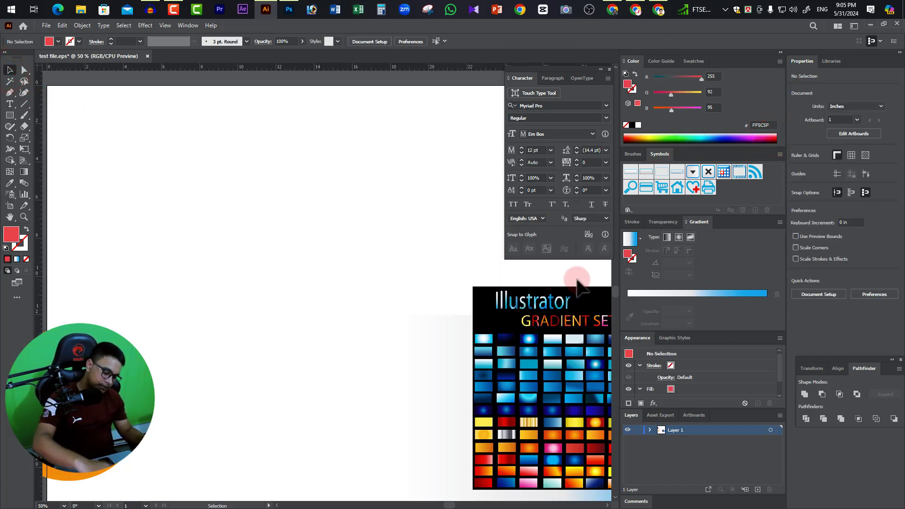
Draw a new rectangle about 15.07 × 7.21 in on the artboard and fill it with dark red (A20029).
{"action": "left_click", "coordinate": [9, 115]}
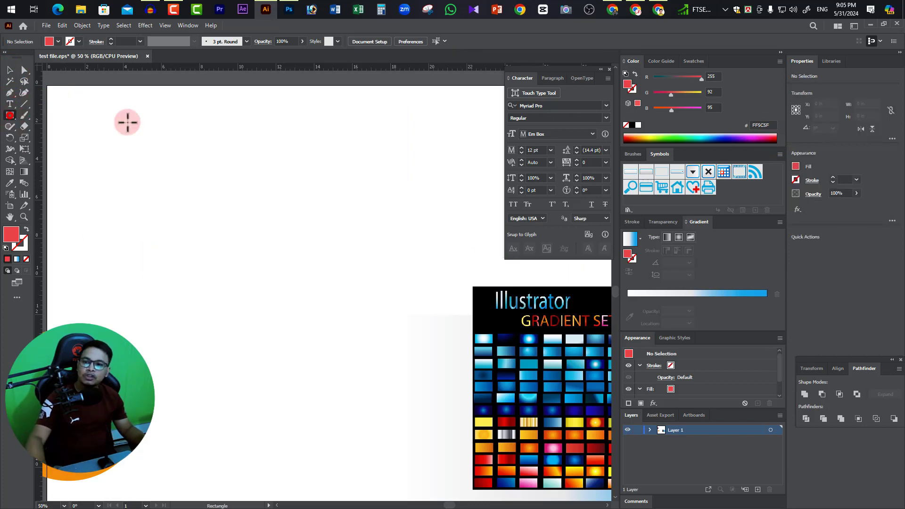
{"action": "left_click_drag", "start_coordinate": [94, 121], "coordinate": [382, 257]}
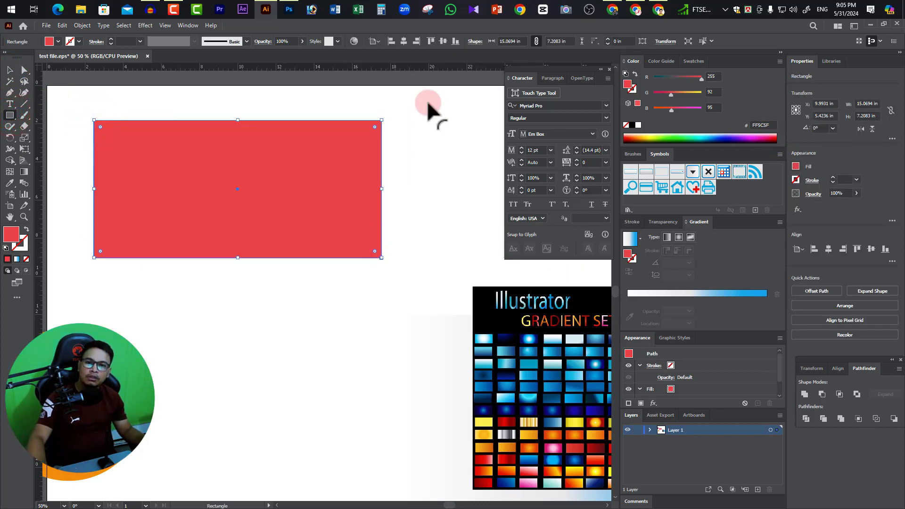
{"action": "left_click_drag", "start_coordinate": [634, 139], "coordinate": [771, 138]}
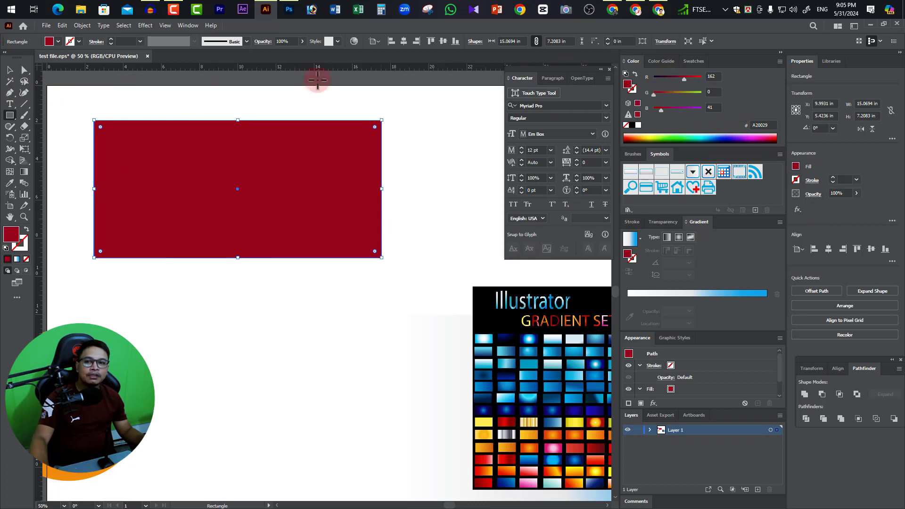
Hide the color slider options so only the spectrum remains for choosing the fill.
{"action": "left_click", "coordinate": [187, 26]}
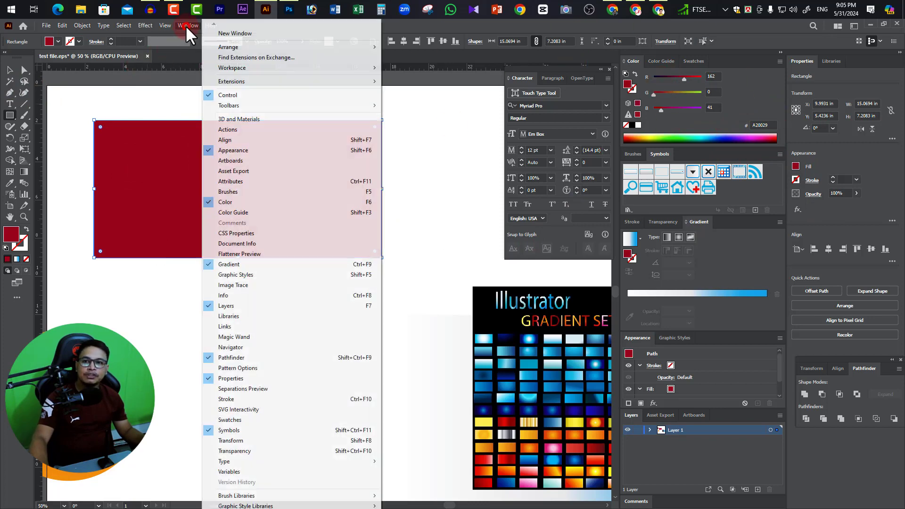
{"action": "left_click", "coordinate": [736, 78]}
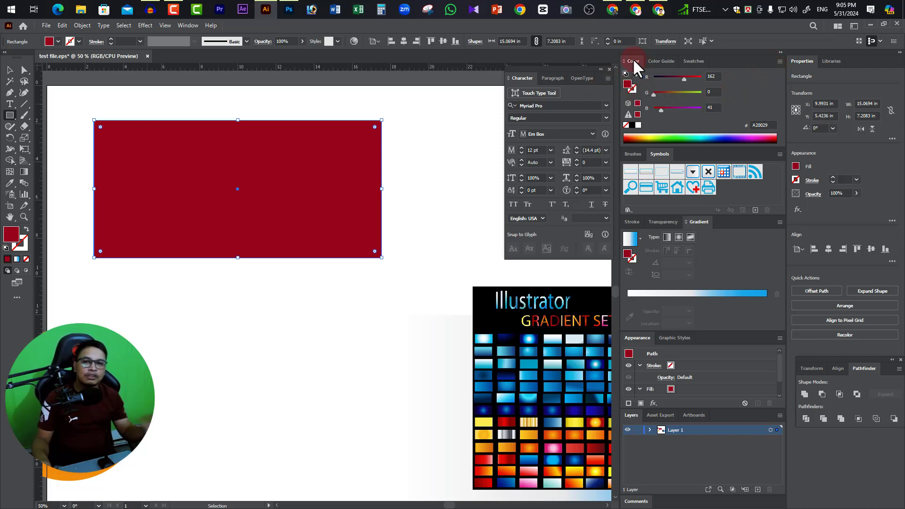
{"action": "left_click", "coordinate": [780, 61]}
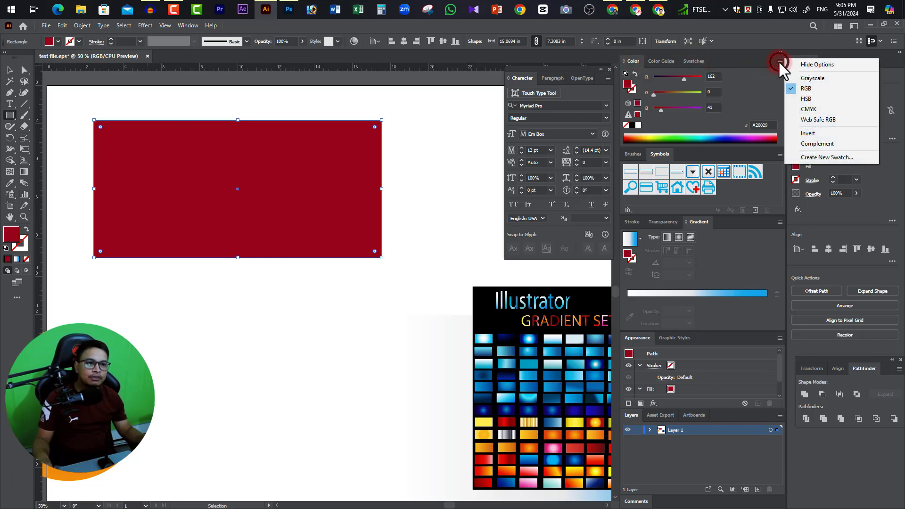
{"action": "left_click", "coordinate": [822, 65]}
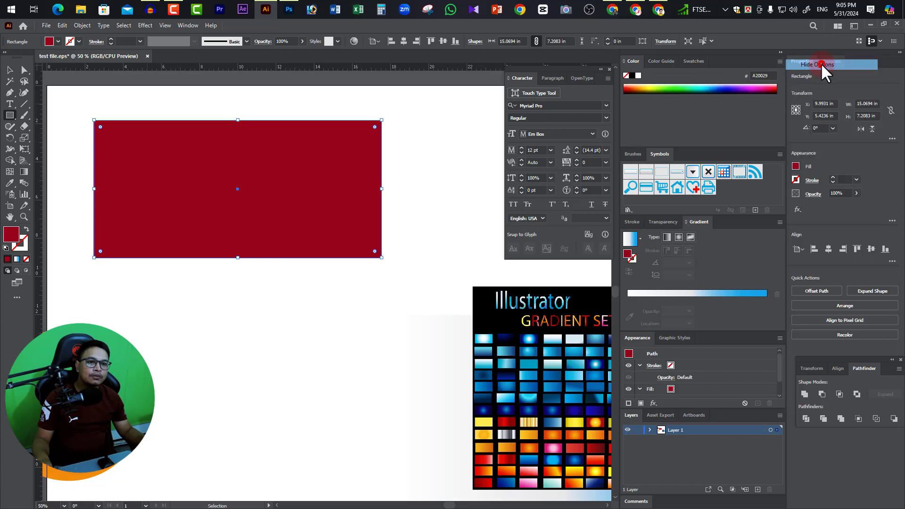
Switch the rectangle's fill color mode to Grayscale and back to RGB.
{"action": "left_click", "coordinate": [779, 62]}
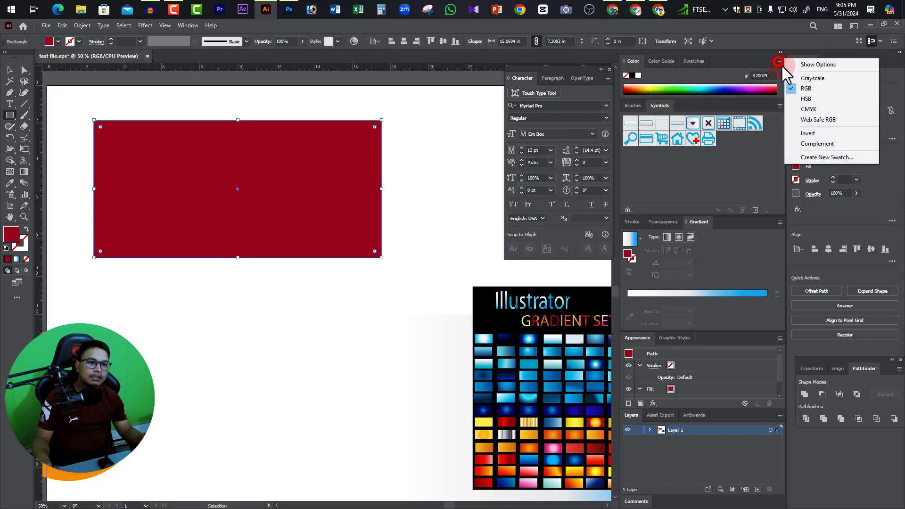
{"action": "left_click", "coordinate": [818, 80]}
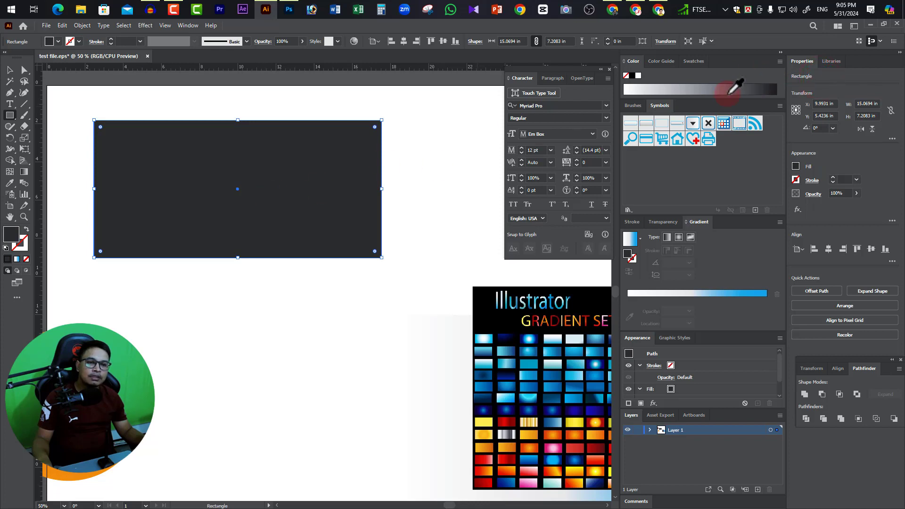
{"action": "left_click", "coordinate": [781, 62]}
{"action": "left_click", "coordinate": [810, 89]}
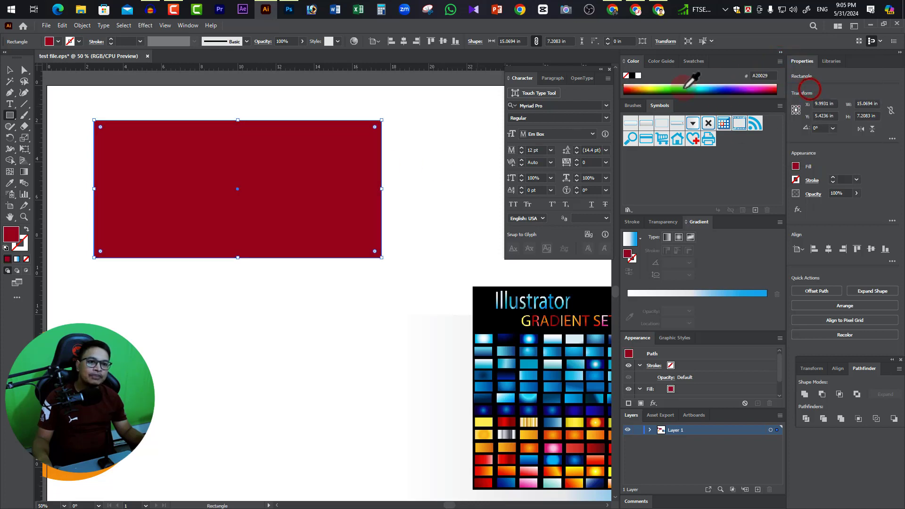
Switch the fill color mode to HSB and on to CMYK, and show the color slider options again.
{"action": "left_click", "coordinate": [781, 61]}
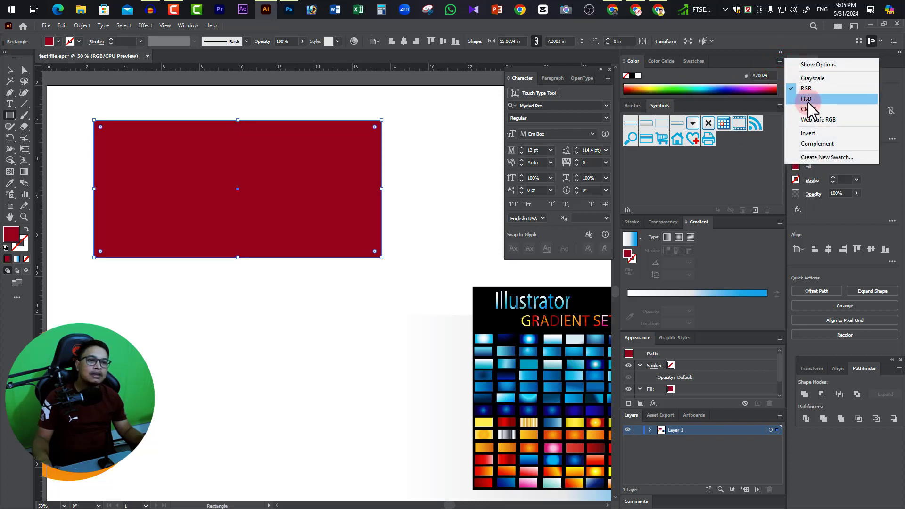
{"action": "left_click", "coordinate": [810, 99]}
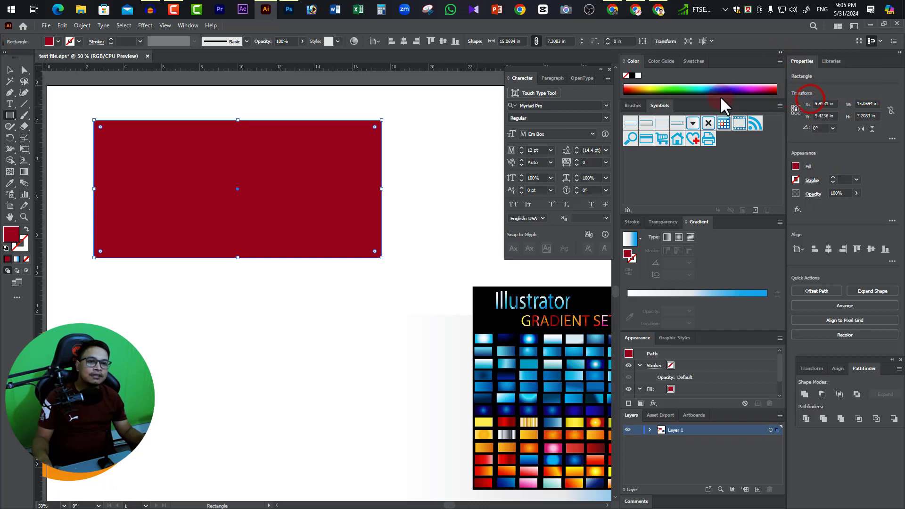
{"action": "left_click", "coordinate": [781, 62]}
{"action": "left_click", "coordinate": [807, 109]}
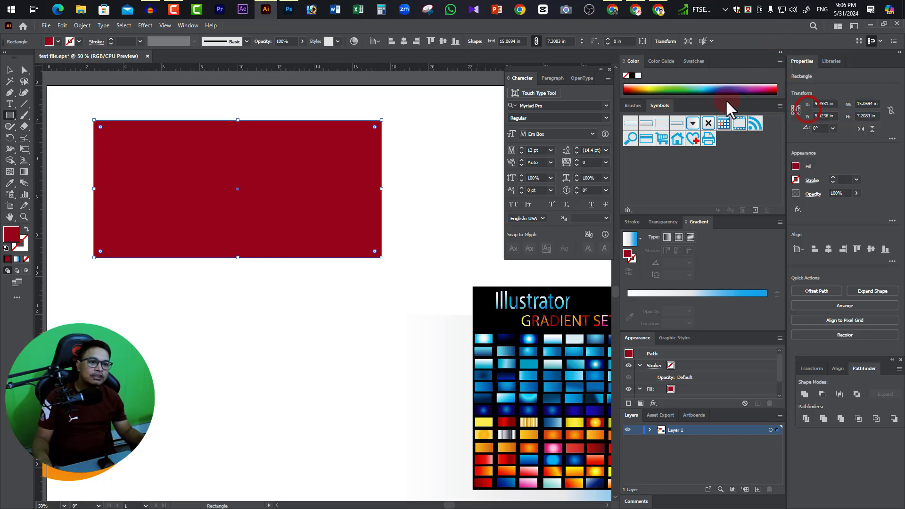
{"action": "left_click", "coordinate": [781, 61]}
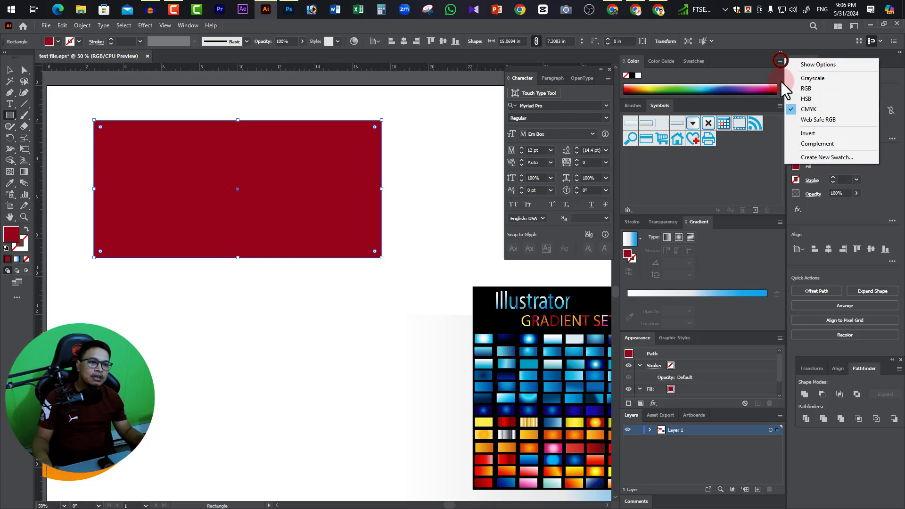
{"action": "left_click", "coordinate": [812, 64]}
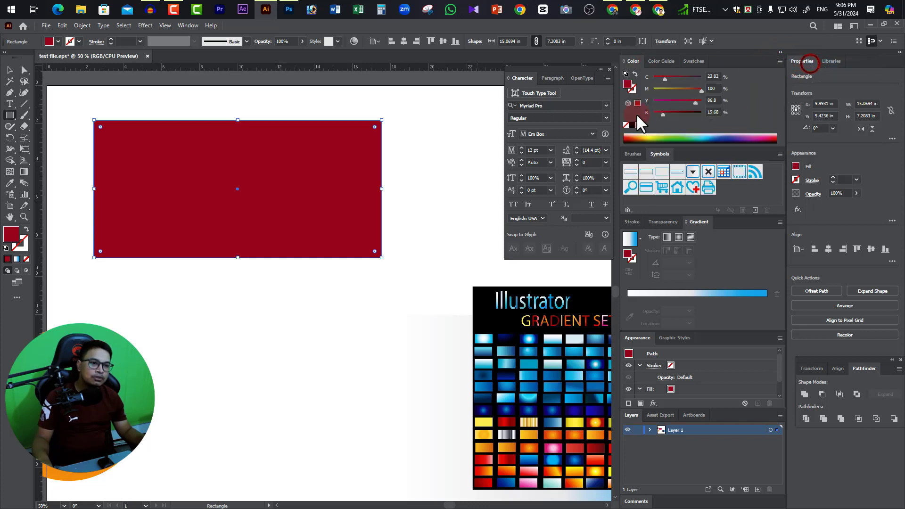
Compare the RGB, HSB and CMYK sliders for the rectangle's dark red fill, ending in CMYK mode.
{"action": "left_click", "coordinate": [780, 61]}
{"action": "left_click", "coordinate": [803, 88]}
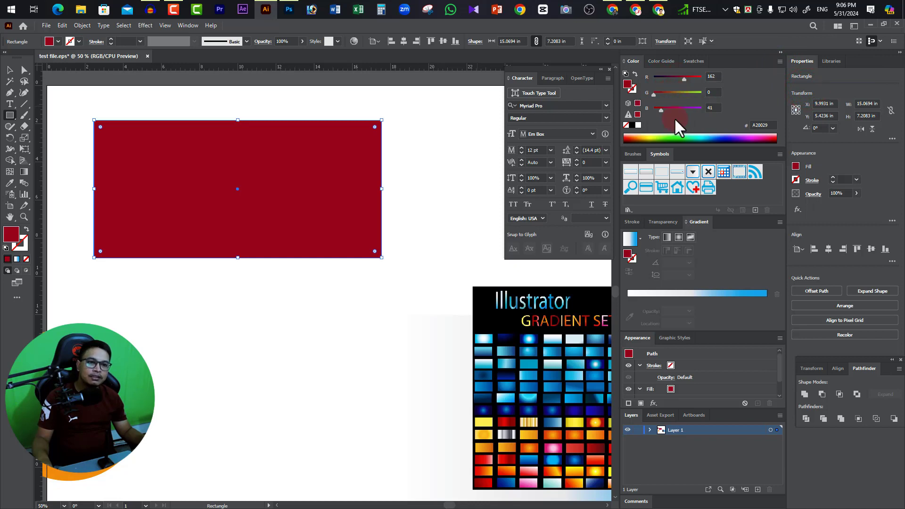
{"action": "left_click", "coordinate": [780, 61]}
{"action": "left_click", "coordinate": [805, 100]}
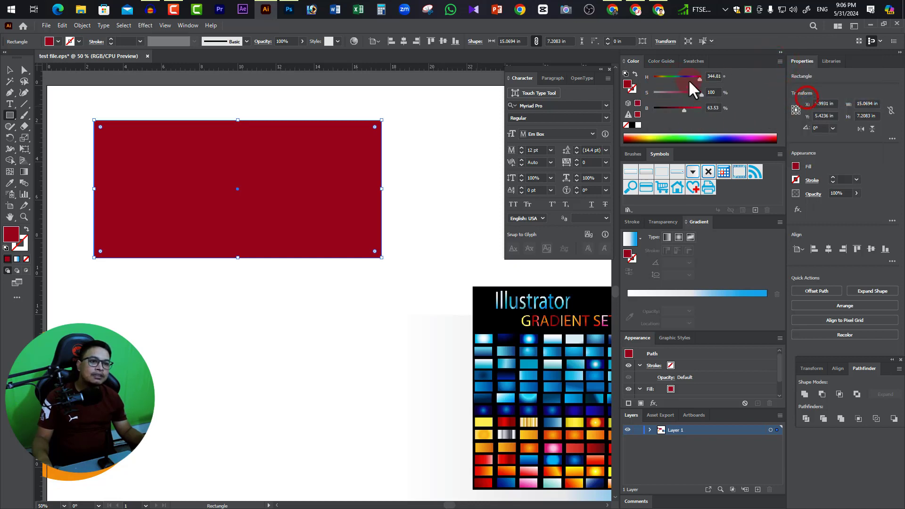
{"action": "left_click", "coordinate": [780, 60]}
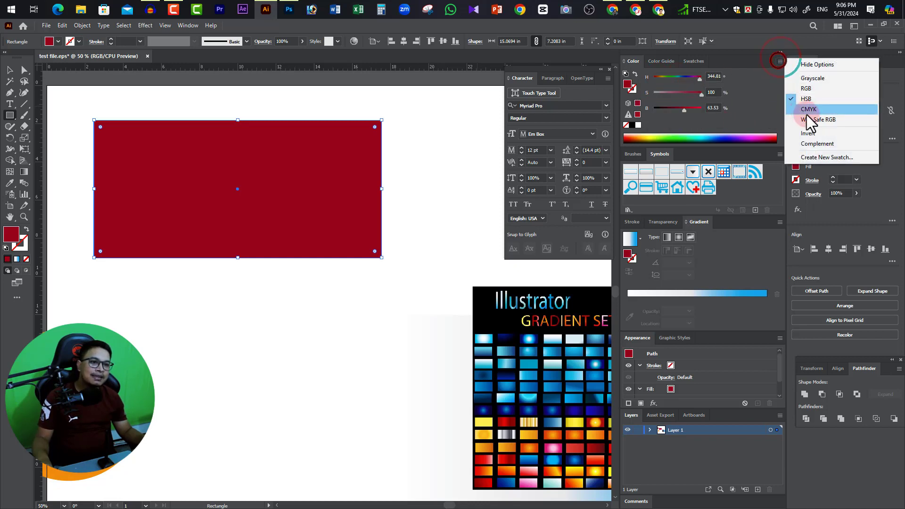
{"action": "left_click", "coordinate": [810, 109]}
{"action": "left_click", "coordinate": [780, 62]}
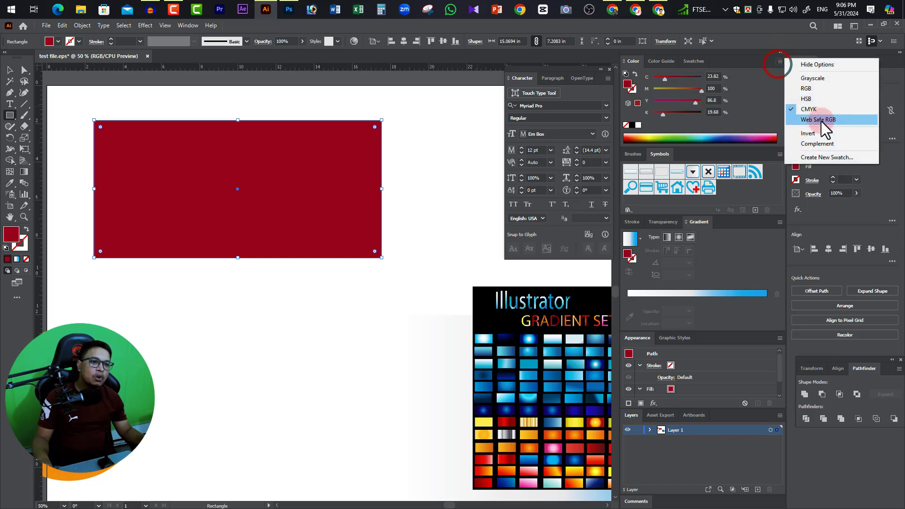
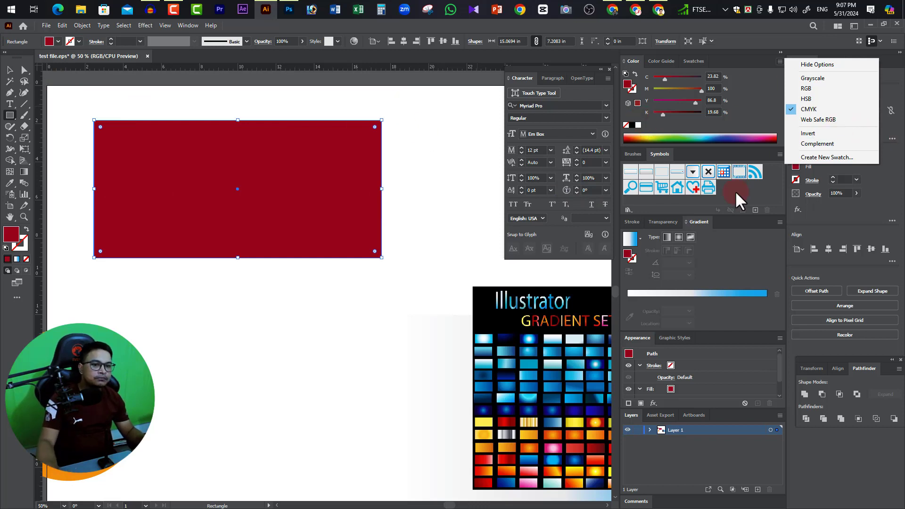
Keep the fill in CMYK mode, and hide and show the color slider options again.
{"action": "left_click", "coordinate": [809, 109]}
{"action": "left_click", "coordinate": [780, 62]}
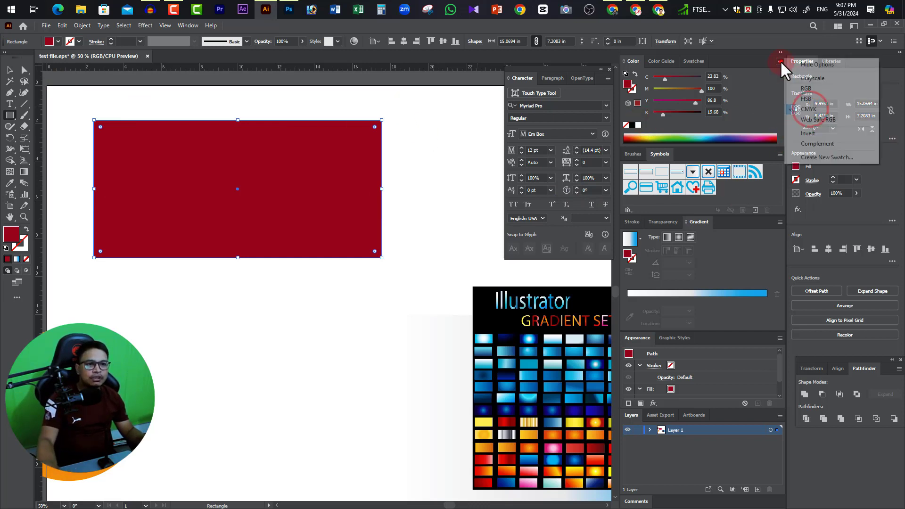
{"action": "left_click", "coordinate": [819, 64]}
{"action": "left_click", "coordinate": [780, 61]}
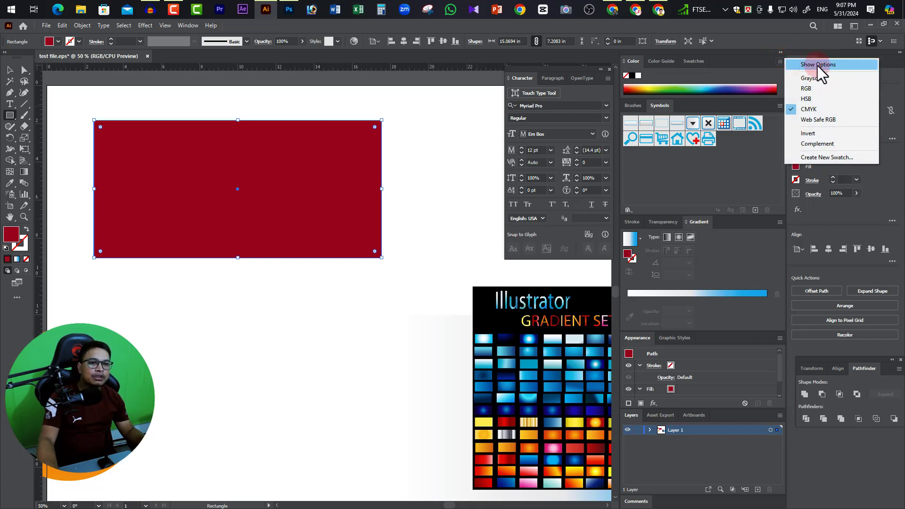
{"action": "left_click", "coordinate": [818, 66]}
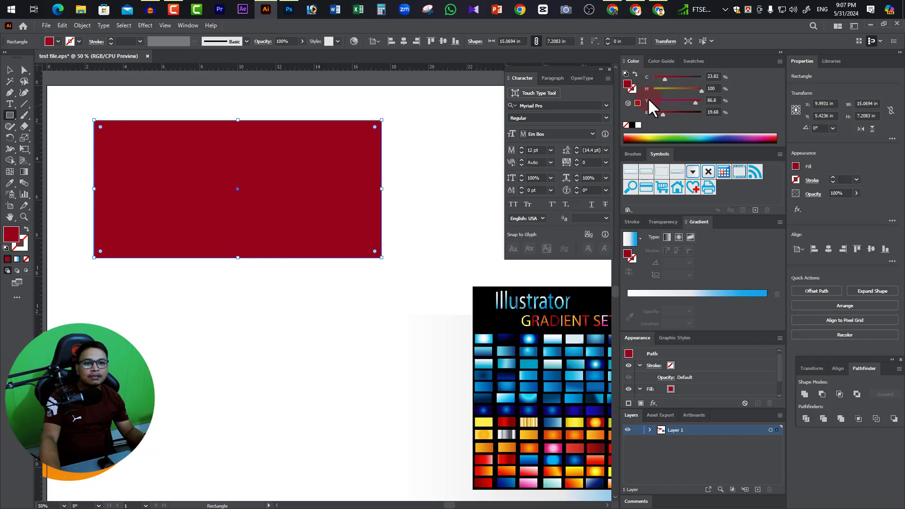
Recolor the rectangle with the CMYK spectrum and sliders, trying yellow and a brown of M 42, Y 55, K 48, ending on red.
{"action": "left_click", "coordinate": [656, 138]}
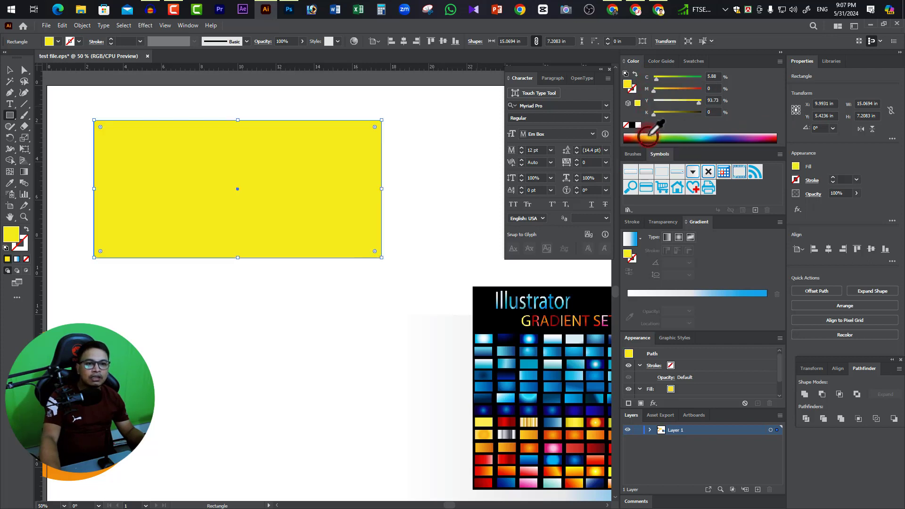
{"action": "left_click_drag", "start_coordinate": [653, 89], "coordinate": [677, 116]}
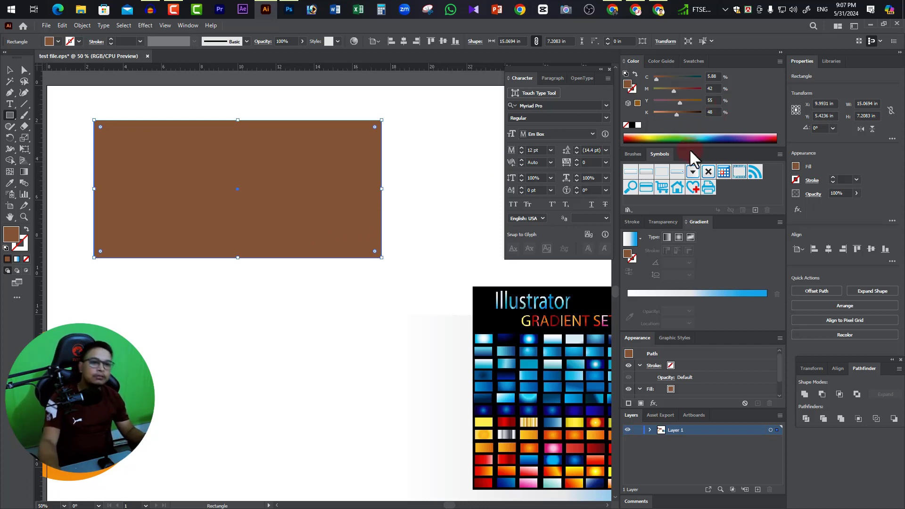
{"action": "left_click", "coordinate": [627, 138]}
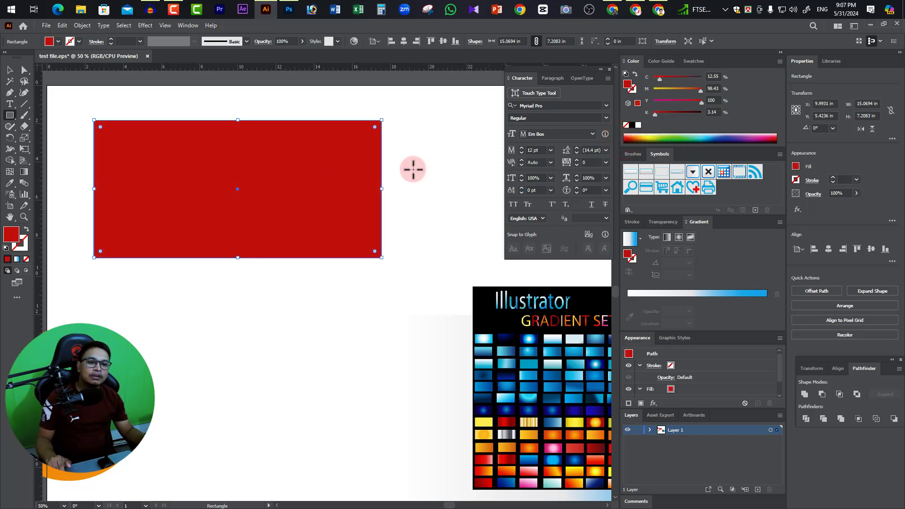
Try the brighter red FF000D as the rectangle's fill in the Color Picker, and undo it.
{"action": "double_click", "coordinate": [12, 233]}
{"action": "left_click_drag", "start_coordinate": [479, 258], "coordinate": [581, 176]}
{"action": "left_click_drag", "start_coordinate": [528, 221], "coordinate": [552, 201]}
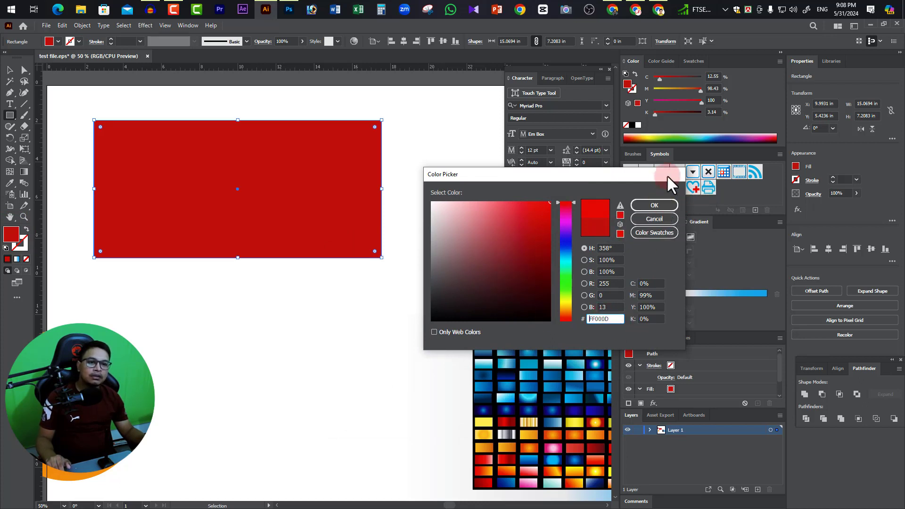
{"action": "left_click_drag", "start_coordinate": [667, 174], "coordinate": [584, 185]}
{"action": "left_click", "coordinate": [577, 215]}
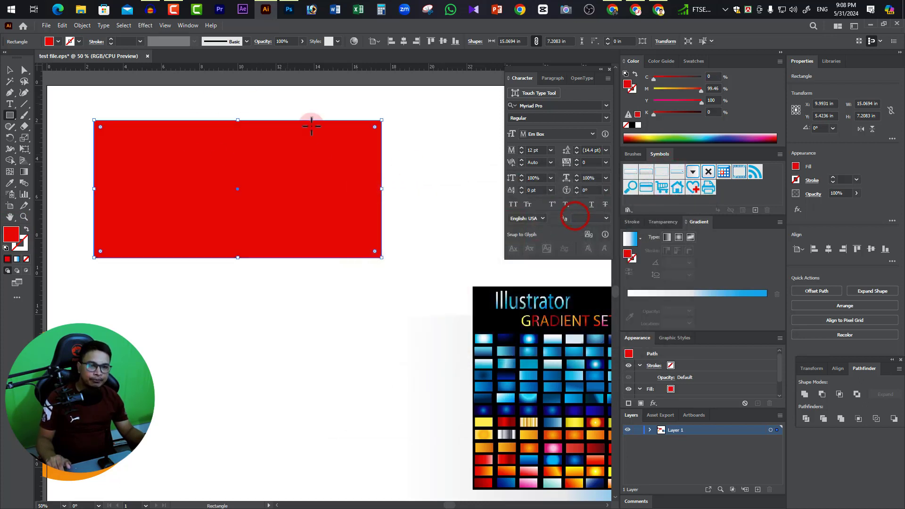
{"action": "key", "text": "ctrl+z"}
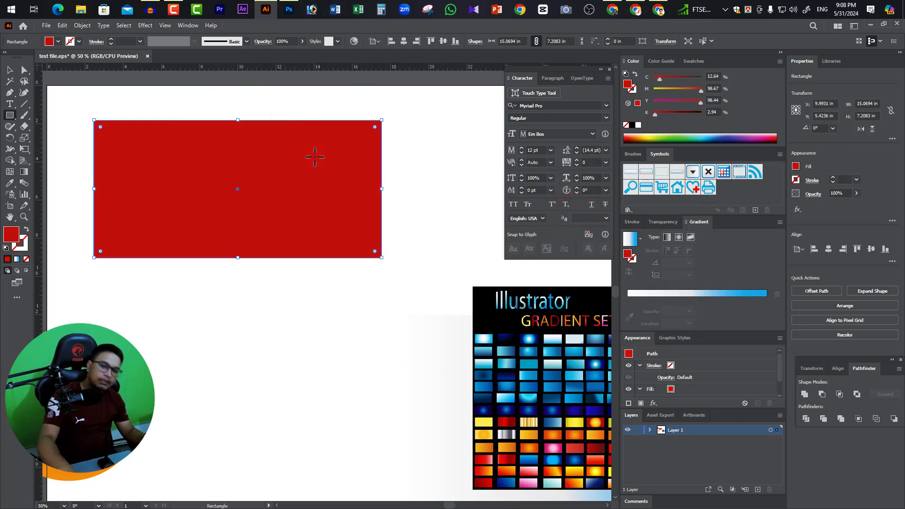
Switch to Chrome, search Google for "color code" in a new tab, and look over the web results.
{"action": "left_click", "coordinate": [614, 9]}
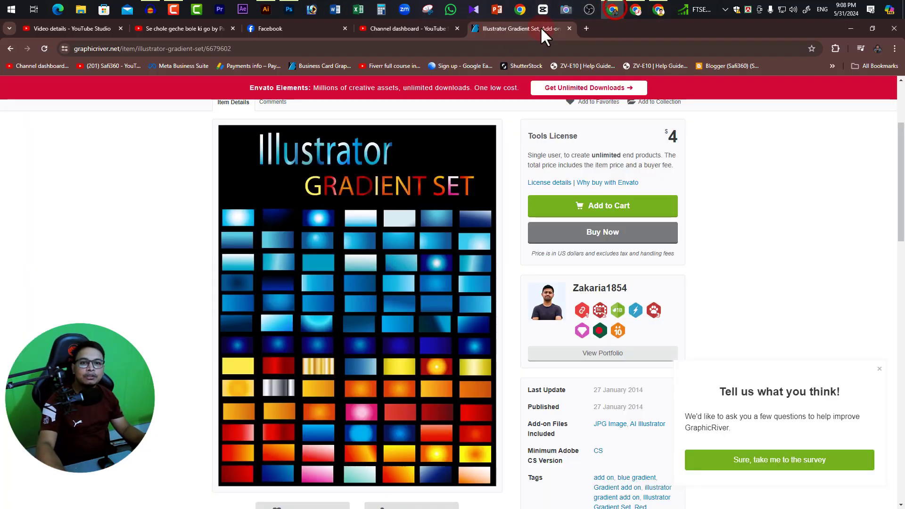
{"action": "left_click", "coordinate": [586, 29]}
{"action": "left_click", "coordinate": [552, 49]}
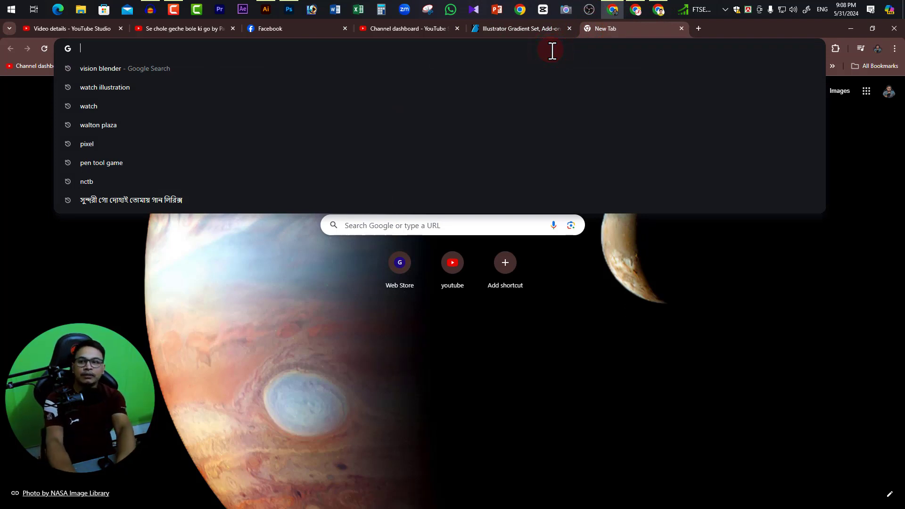
{"action": "type", "text": "color code"}
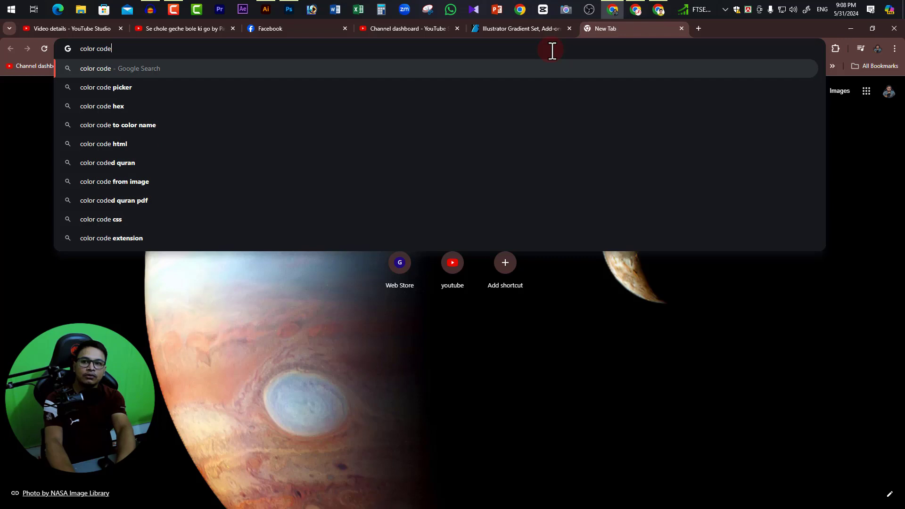
{"action": "key", "text": "Return"}
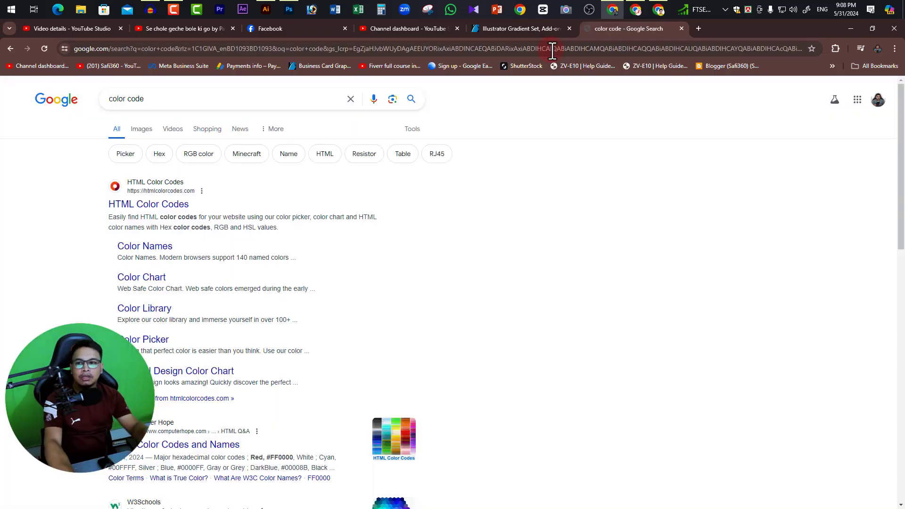
{"action": "left_click", "coordinate": [219, 252]}
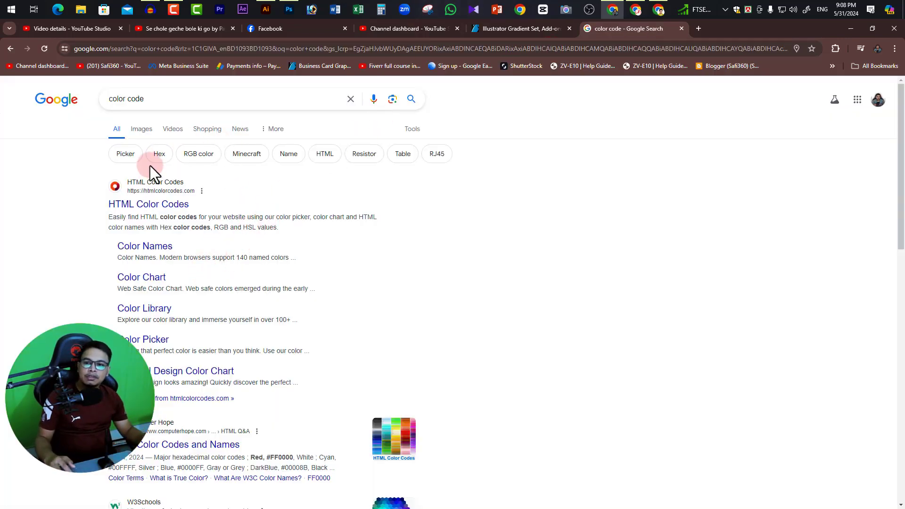
{"action": "scroll", "coordinate": [255, 287], "scroll_direction": "down", "scroll_amount": 5}
{"action": "scroll", "coordinate": [265, 284], "scroll_direction": "up", "scroll_amount": 5}
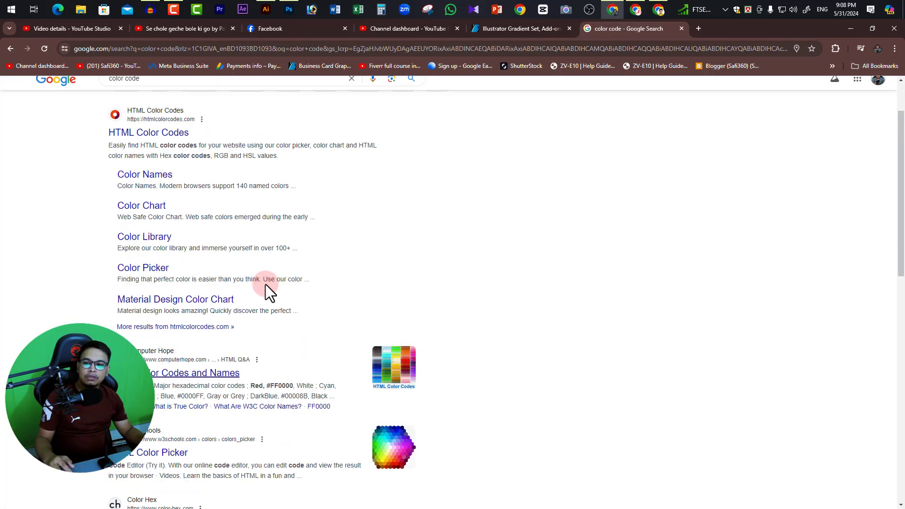
Browse the image results for color codes, previewing the Vecteezy color palette and the HTML Color Codes color chart.
{"action": "left_click", "coordinate": [143, 130]}
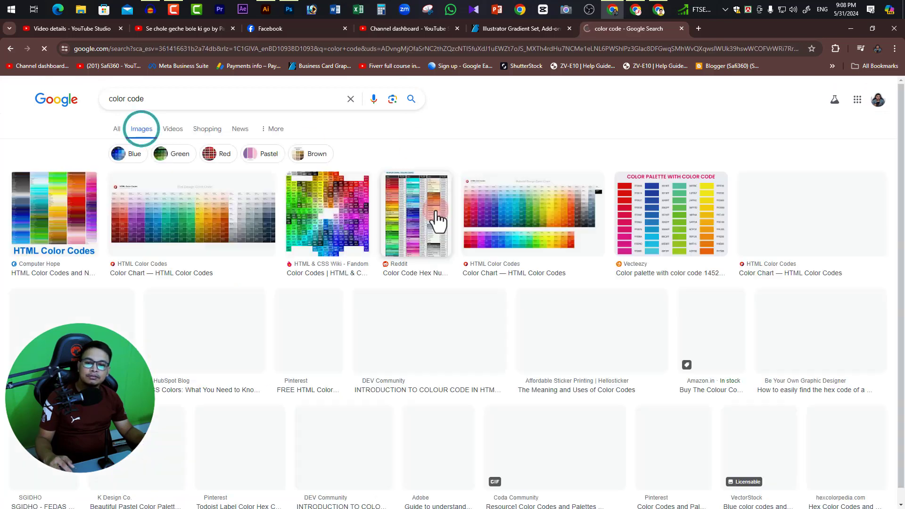
{"action": "left_click", "coordinate": [688, 209]}
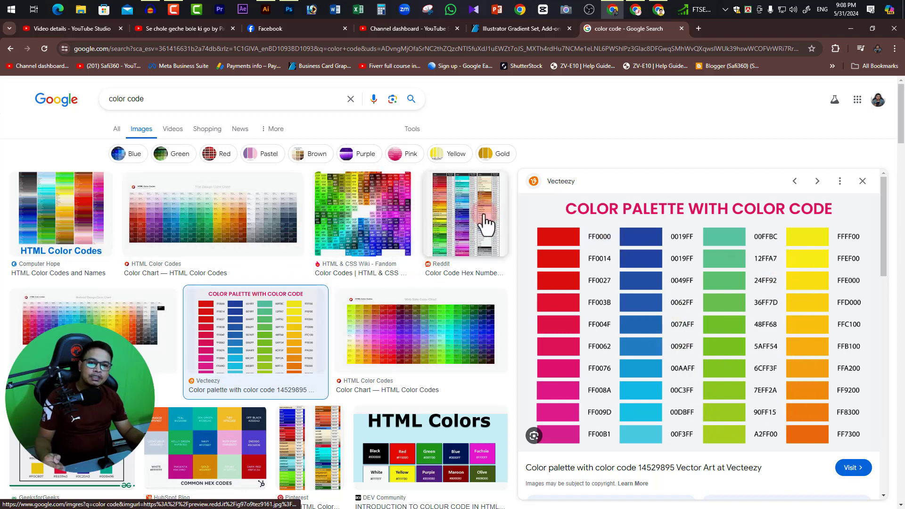
{"action": "left_click", "coordinate": [11, 48]}
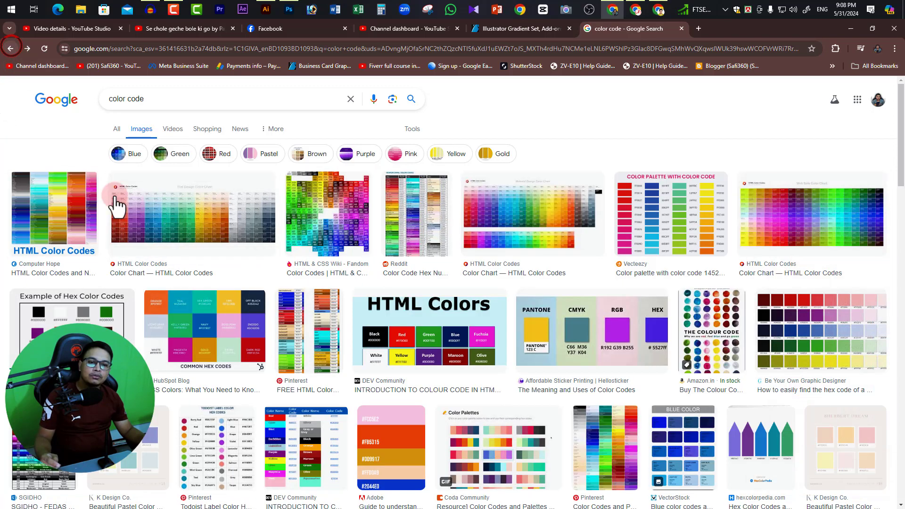
{"action": "scroll", "coordinate": [236, 387], "scroll_direction": "down", "scroll_amount": 2}
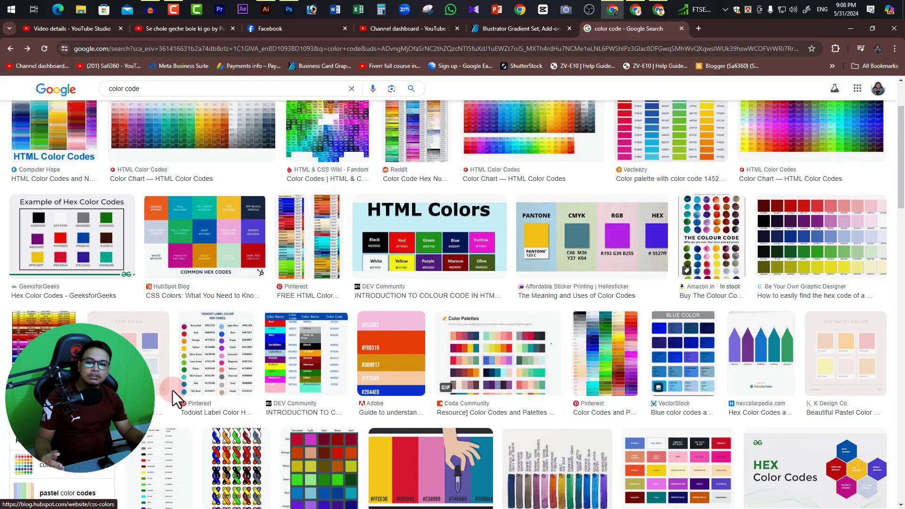
{"action": "scroll", "coordinate": [640, 337], "scroll_direction": "down", "scroll_amount": 1}
{"action": "scroll", "coordinate": [642, 333], "scroll_direction": "up", "scroll_amount": 3}
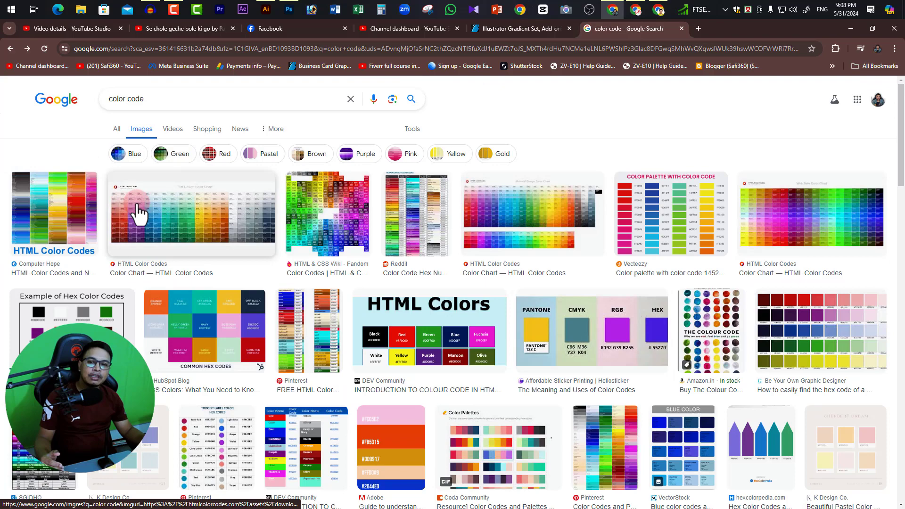
{"action": "left_click", "coordinate": [178, 206]}
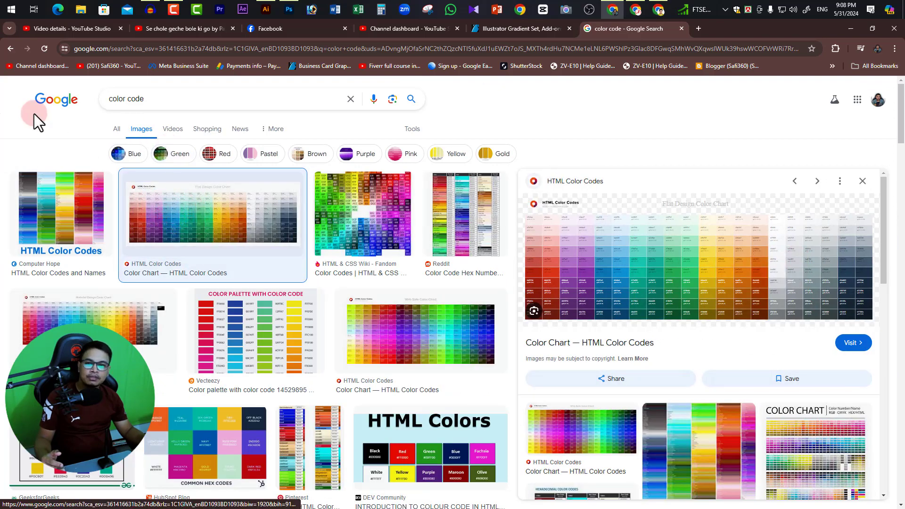
{"action": "left_click", "coordinate": [10, 47]}
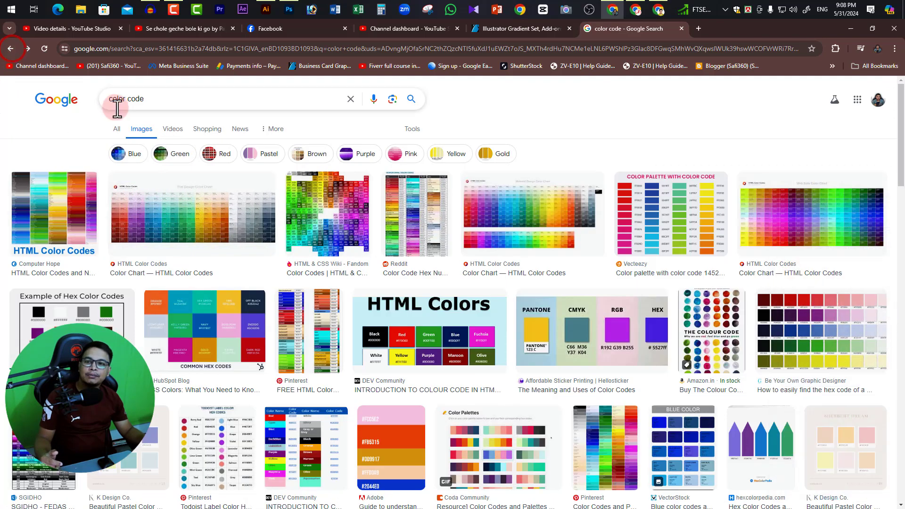
Return to the general web results and refine the search to "color code list pdf".
{"action": "left_click", "coordinate": [166, 96]}
{"action": "left_click", "coordinate": [30, 116]}
{"action": "left_click", "coordinate": [118, 132]}
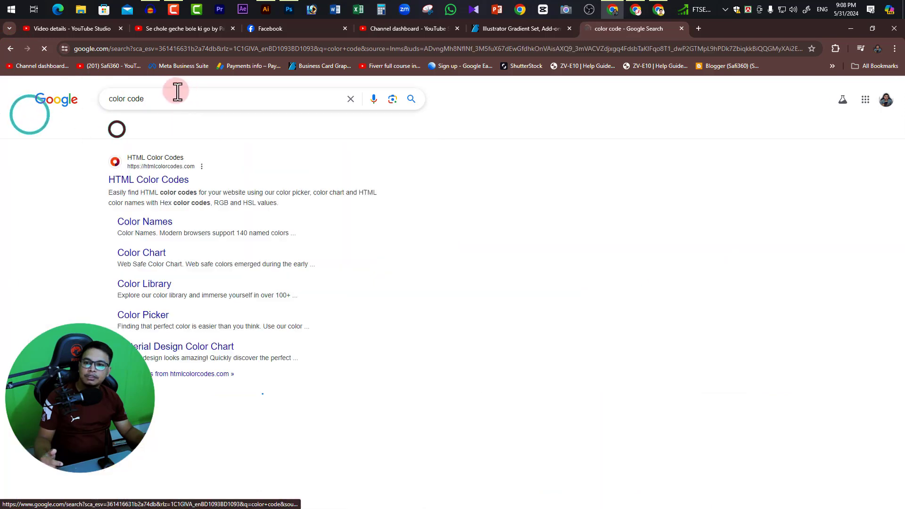
{"action": "left_click", "coordinate": [172, 97]}
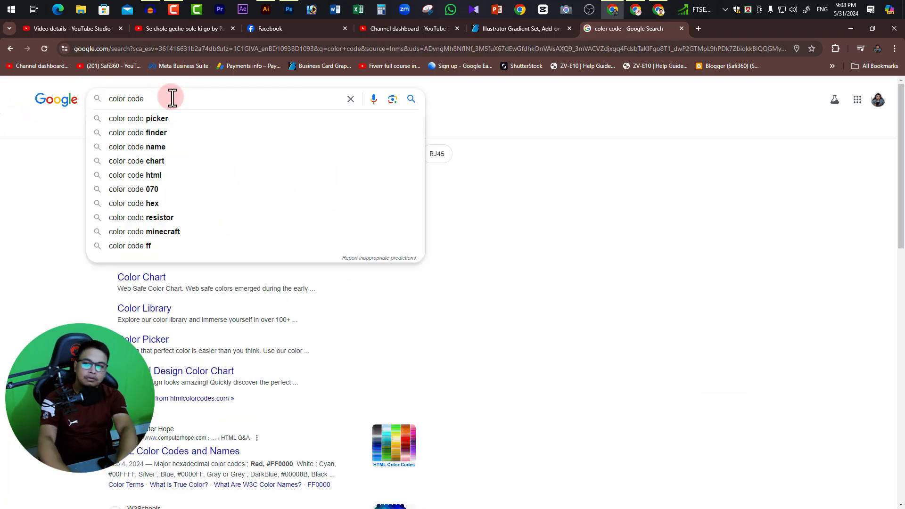
{"action": "type", "text": "kuj"}
{"action": "key", "text": "BackSpace"}
{"action": "key", "text": "BackSpace"}
{"action": "key", "text": "BackSpace"}
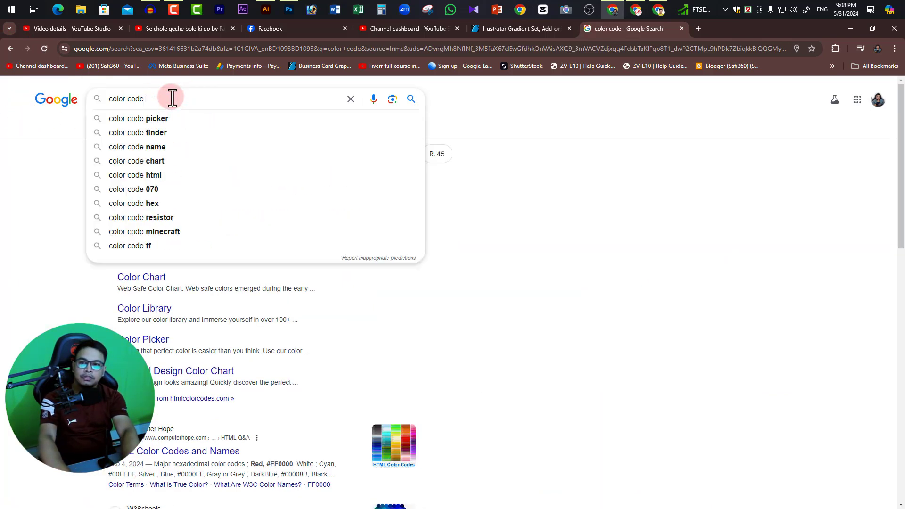
{"action": "type", "text": "list "}
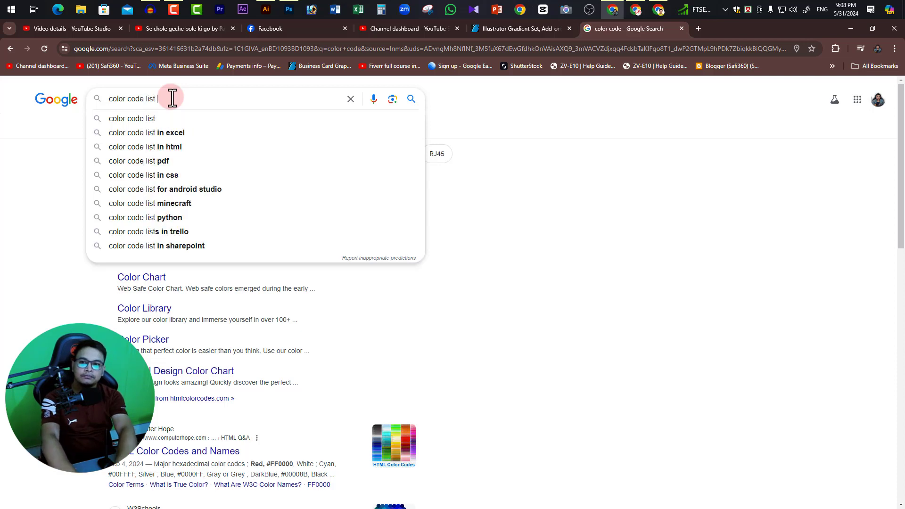
{"action": "type", "text": "pdf"}
{"action": "key", "text": "Return"}
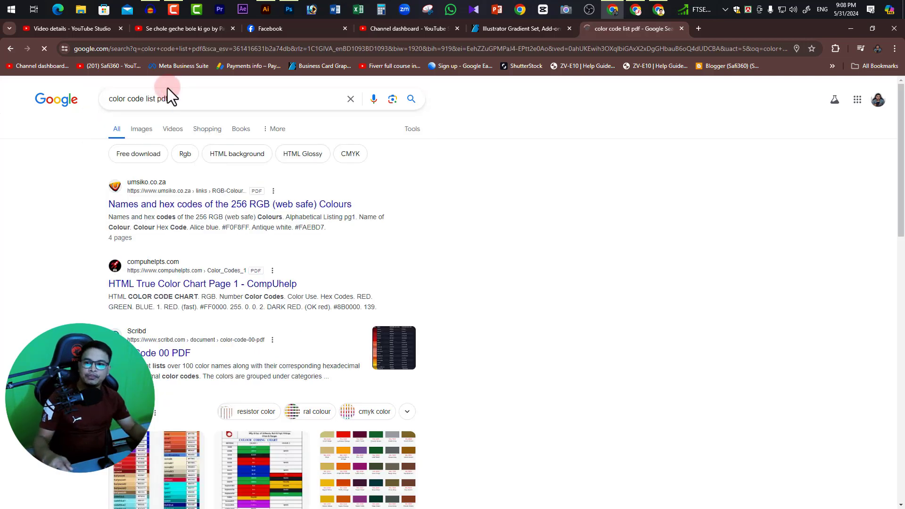
Open the 256 RGB colours PDF, the HTML True Color Chart and the Color Code 00 PDF results in separate tabs.
{"action": "middle_click", "coordinate": [176, 204]}
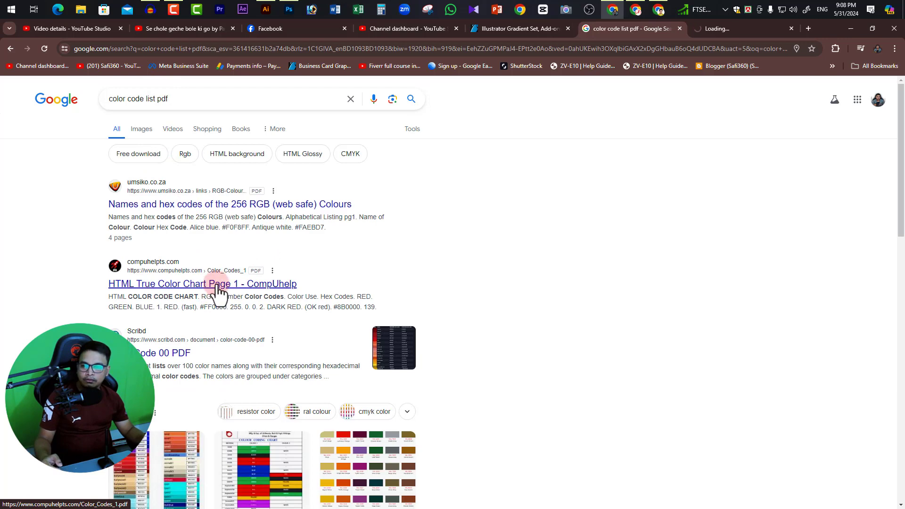
{"action": "middle_click", "coordinate": [248, 278]}
{"action": "middle_click", "coordinate": [145, 353]}
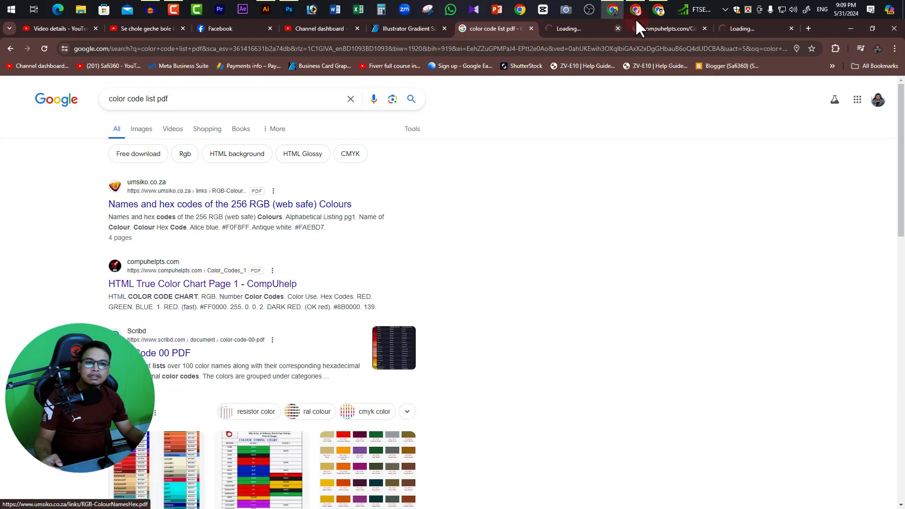
Examine the color names and hex codes in the 256 RGB web safe colours PDF, and select the hex code for Indigo.
{"action": "left_click", "coordinate": [597, 27]}
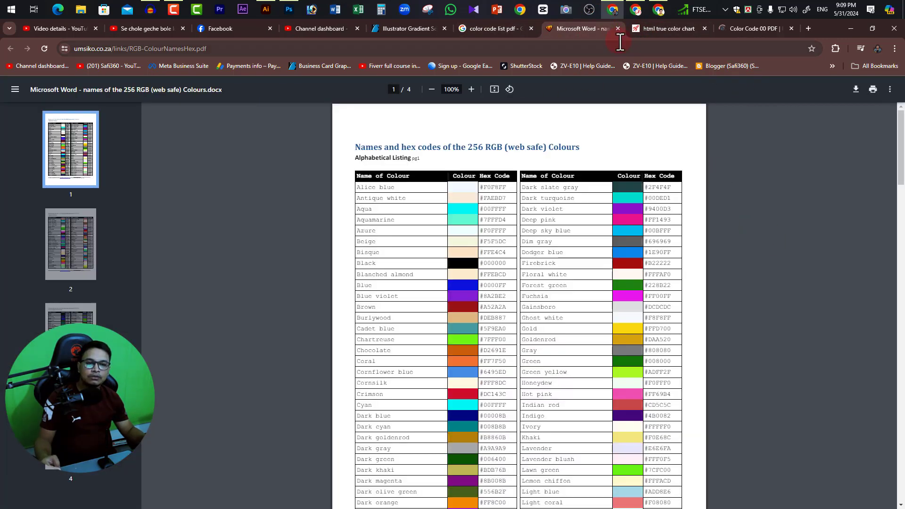
{"action": "scroll", "coordinate": [587, 270], "scroll_direction": "down", "scroll_amount": 10}
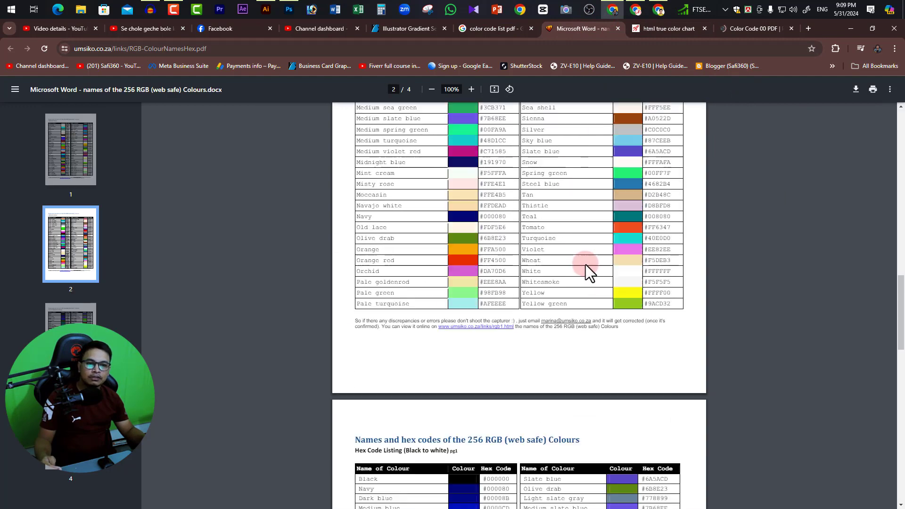
{"action": "scroll", "coordinate": [587, 270], "scroll_direction": "up", "scroll_amount": 10}
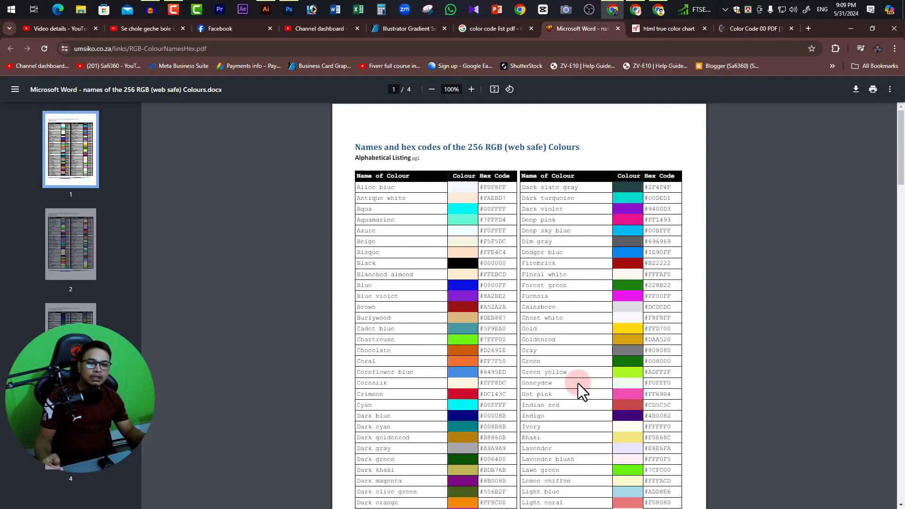
{"action": "scroll", "coordinate": [583, 389], "scroll_direction": "down", "scroll_amount": 2}
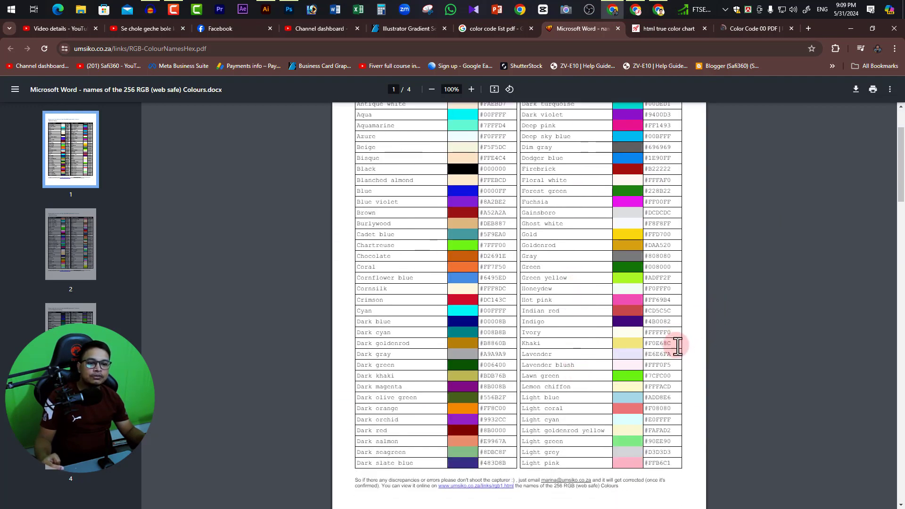
{"action": "left_click_drag", "start_coordinate": [674, 322], "coordinate": [662, 323]}
{"action": "double_click", "coordinate": [671, 322]}
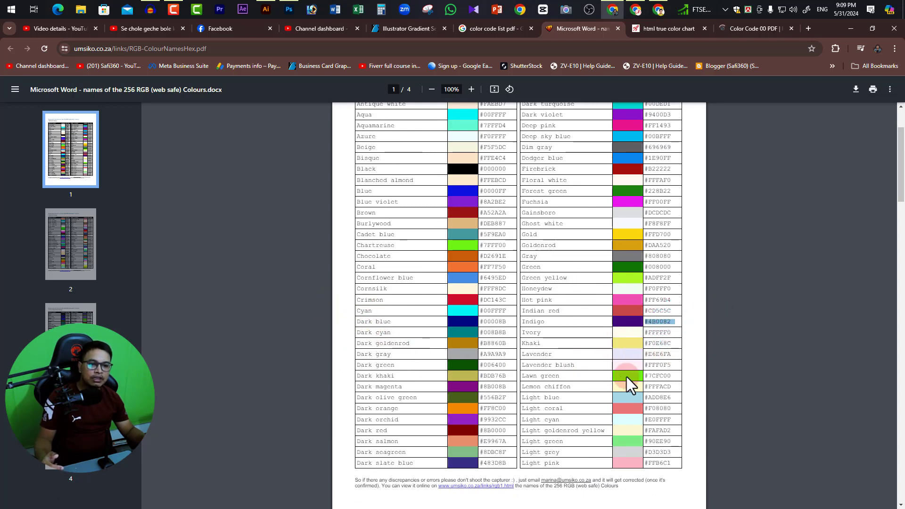
{"action": "scroll", "coordinate": [614, 273], "scroll_direction": "up", "scroll_amount": 2}
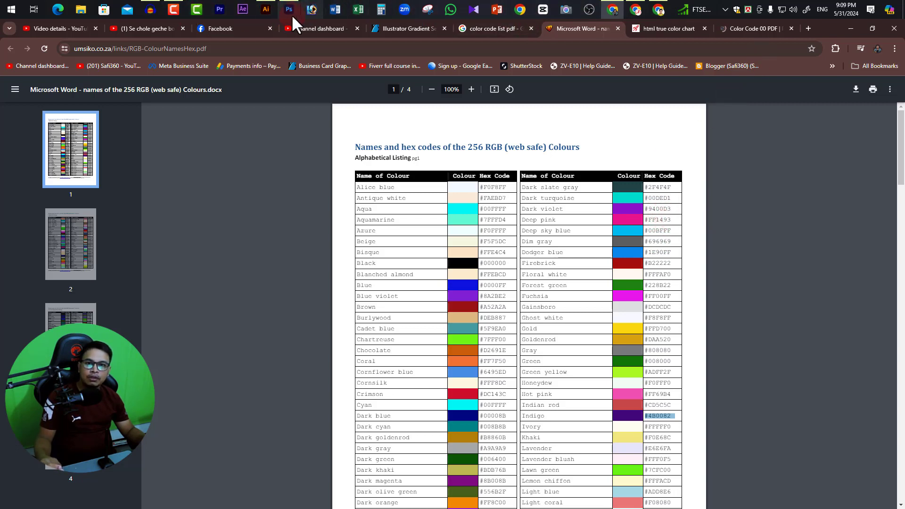
Switch to Illustrator and open the red rectangle's fill hex value for editing in the Color Picker.
{"action": "left_click", "coordinate": [266, 8]}
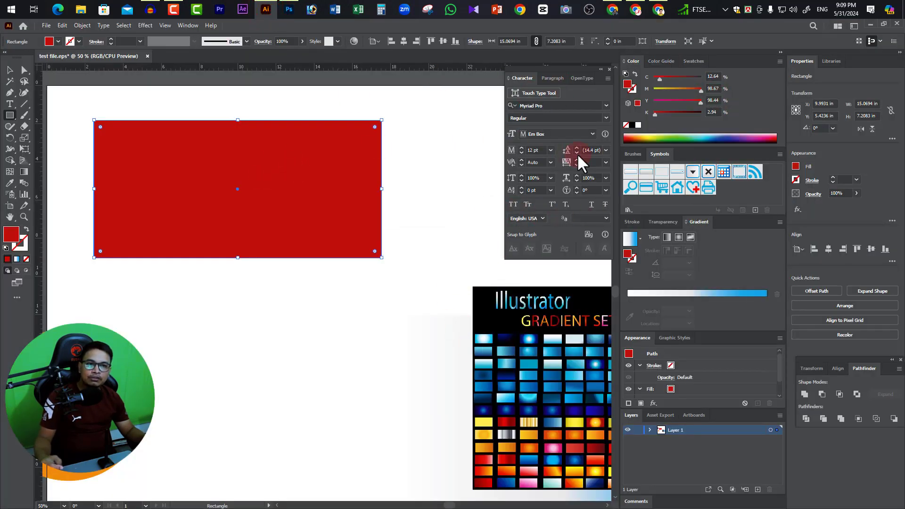
{"action": "double_click", "coordinate": [11, 233]}
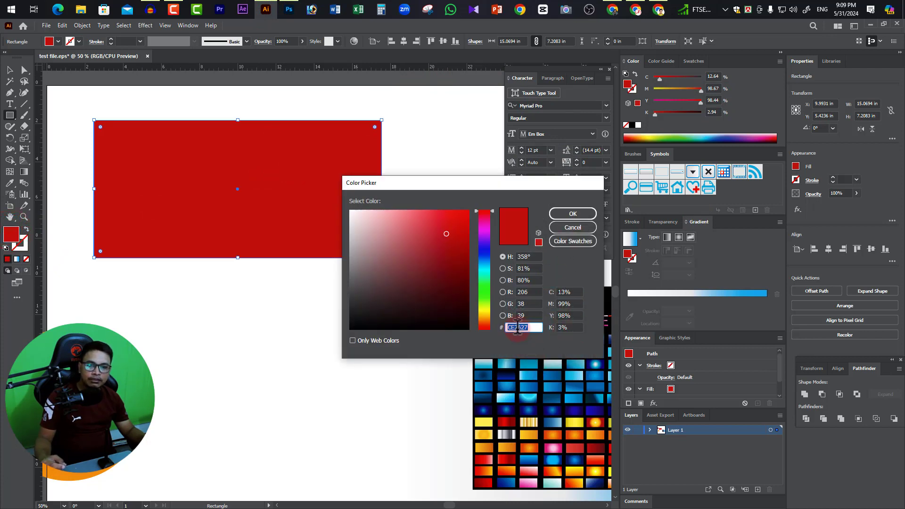
{"action": "double_click", "coordinate": [537, 327]}
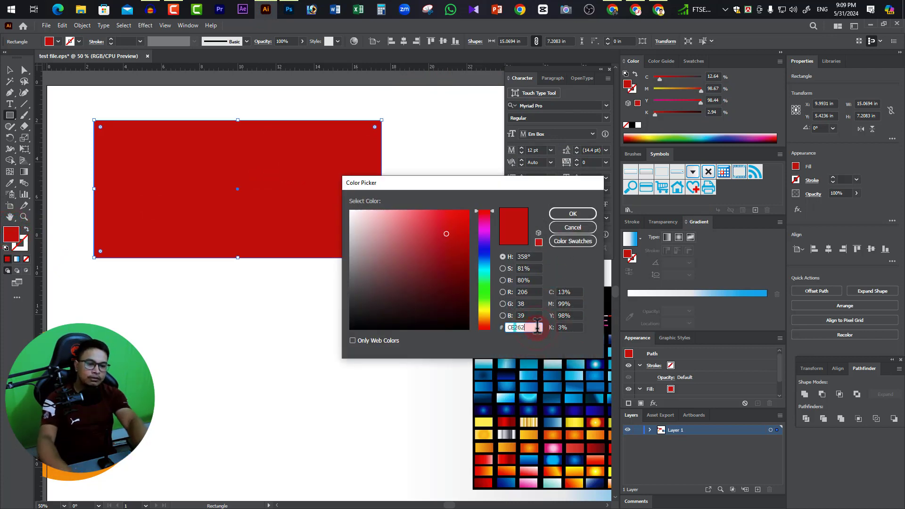
Switch to the 256 RGB colours PDF in the browser and look up Slate blue's hex code in the black-to-white listing.
{"action": "key", "text": "alt+Tab"}
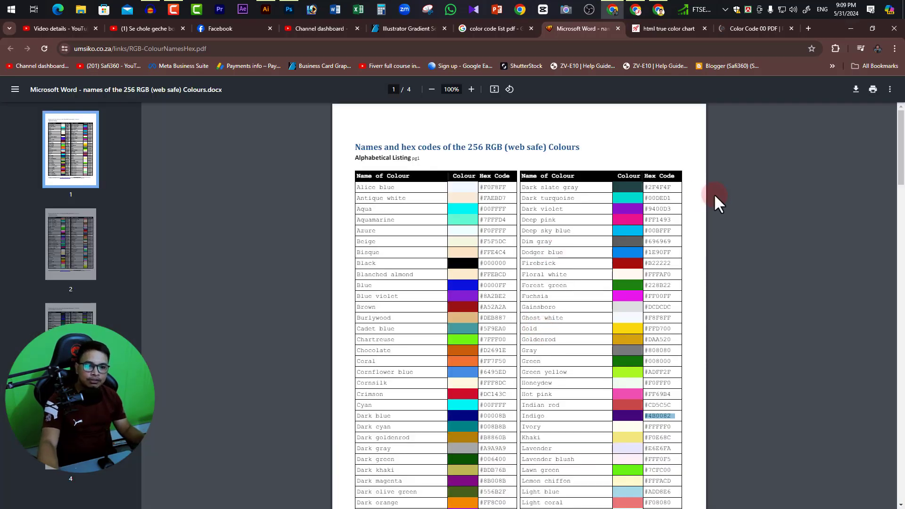
{"action": "scroll", "coordinate": [667, 311], "scroll_direction": "down", "scroll_amount": 10}
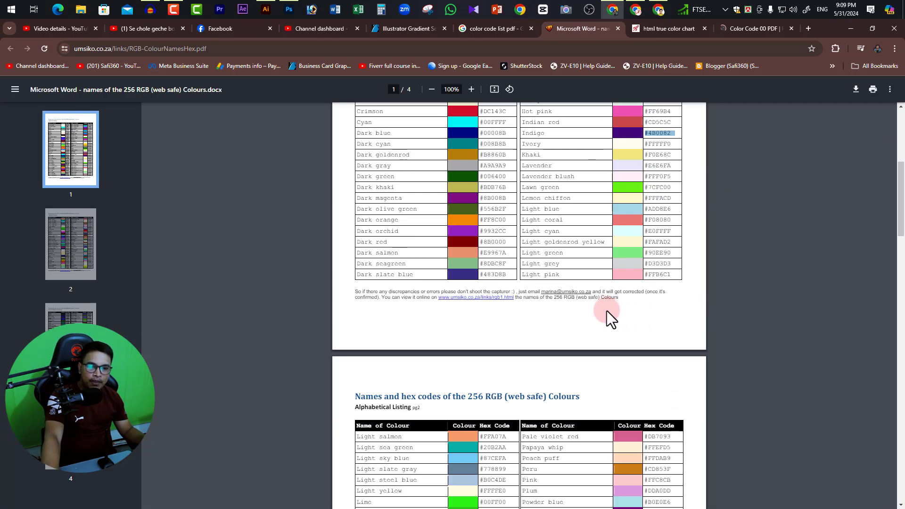
{"action": "scroll", "coordinate": [620, 307], "scroll_direction": "down", "scroll_amount": 10}
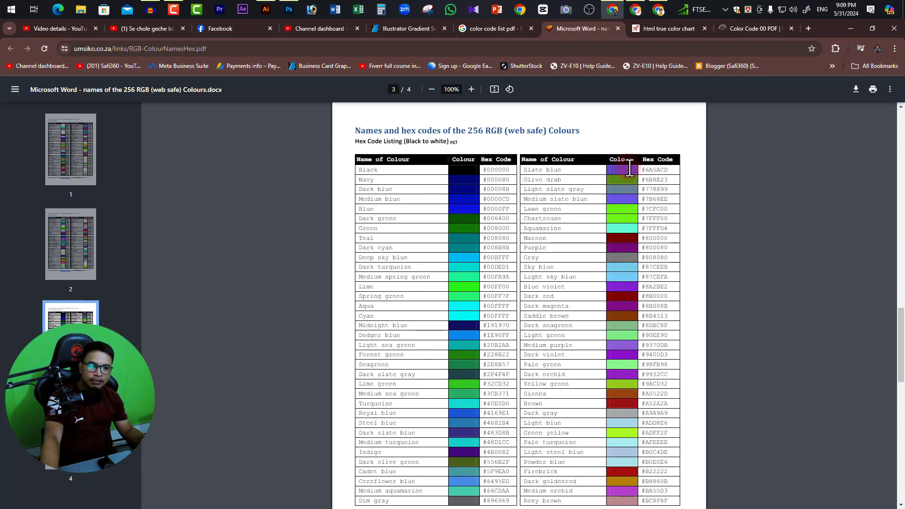
{"action": "left_click", "coordinate": [642, 173]}
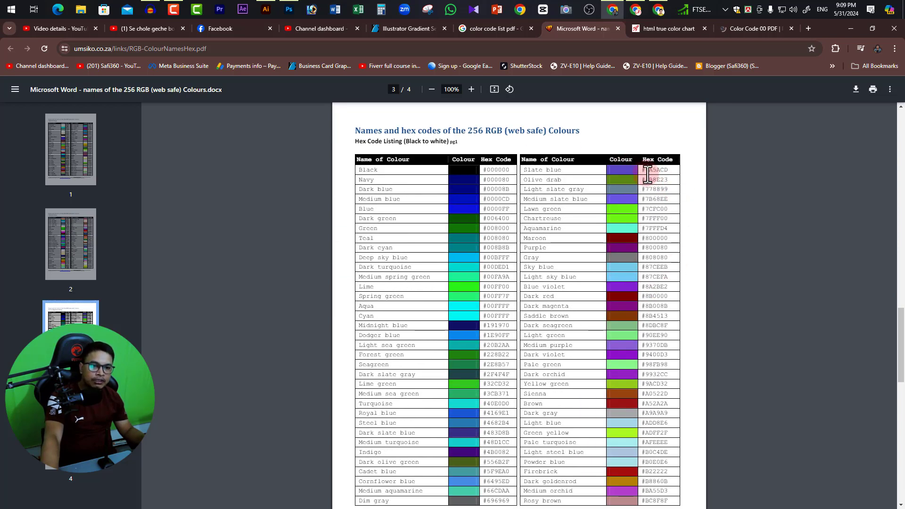
{"action": "left_click_drag", "start_coordinate": [642, 175], "coordinate": [659, 180]}
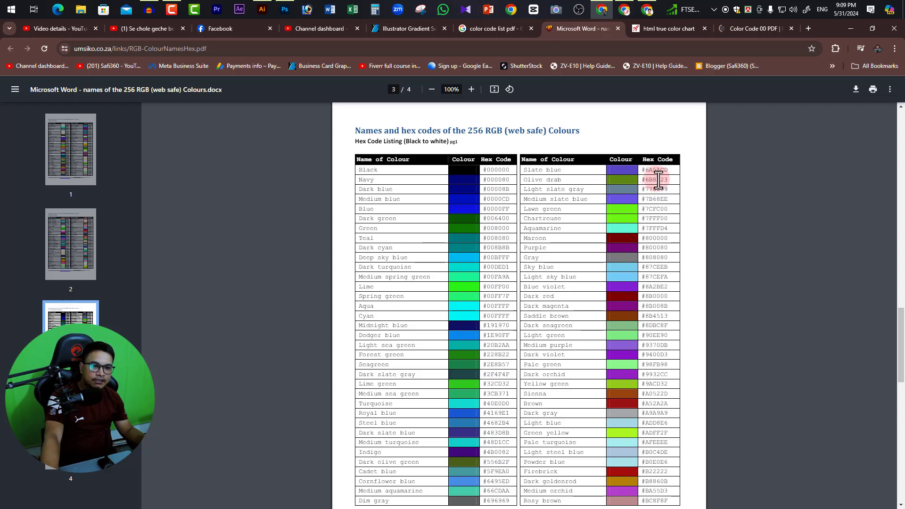
Switch to Illustrator and enter the hex code 6A5ACD as the rectangle's fill color.
{"action": "key", "text": "alt+Tab"}
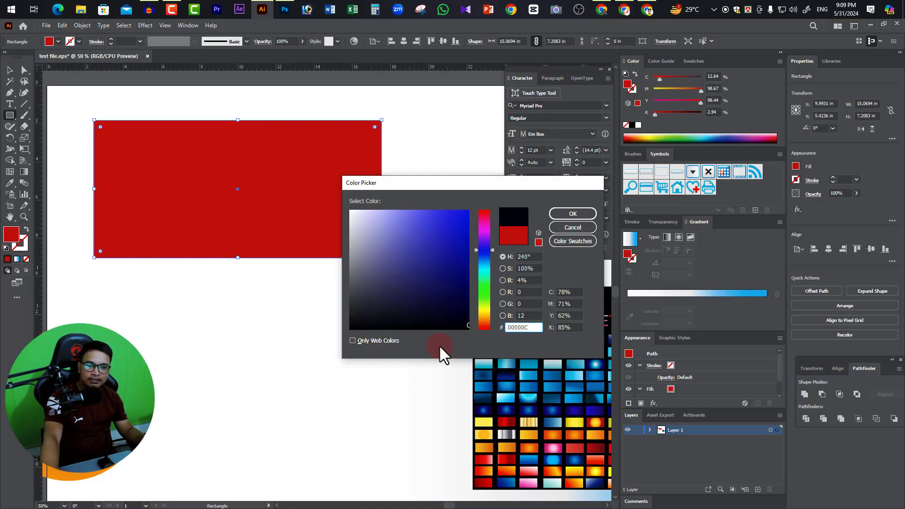
{"action": "left_click_drag", "start_coordinate": [534, 327], "coordinate": [497, 329]}
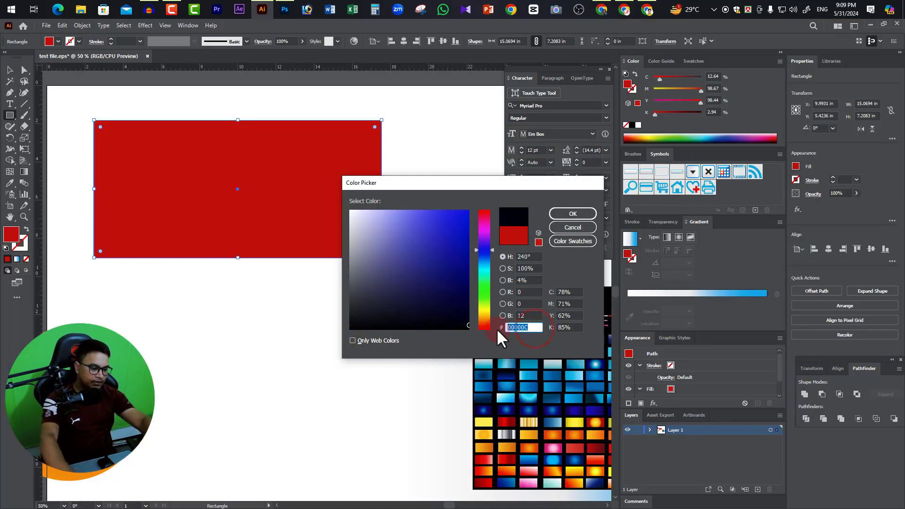
{"action": "type", "text": "6A"}
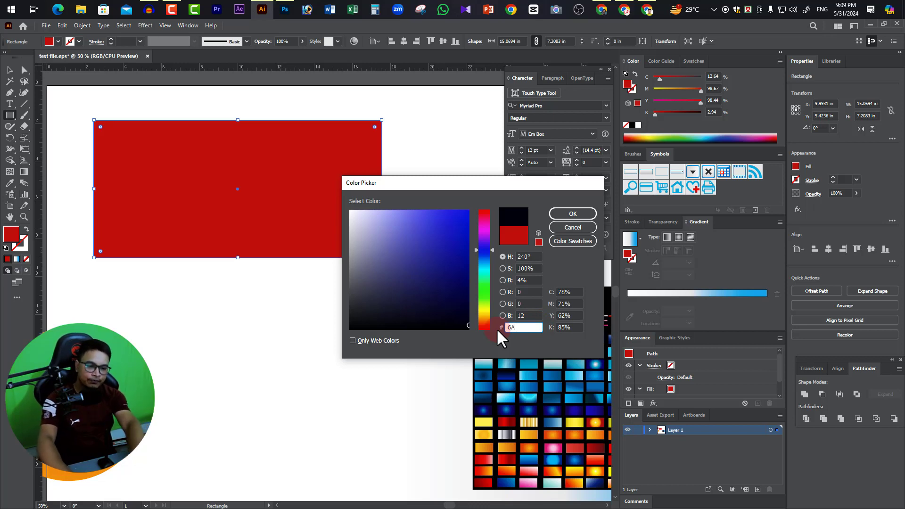
{"action": "type", "text": "5ACD"}
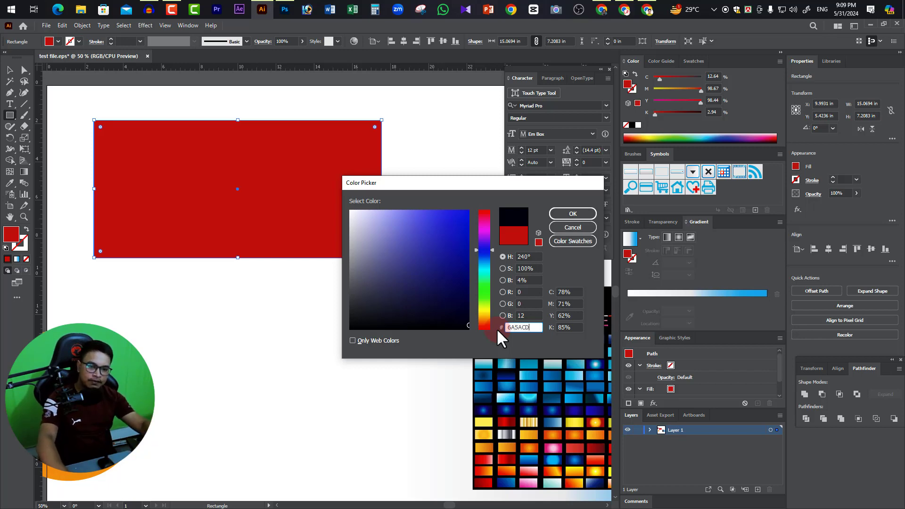
Switch to the colour names PDF and look up Dark slate gray's hex code in the alphabetical listing on page 1.
{"action": "key", "text": "alt+Tab"}
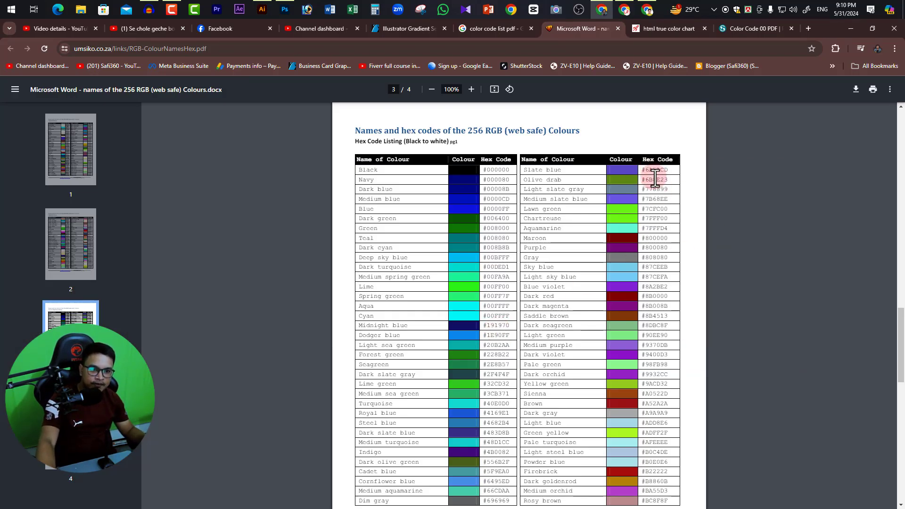
{"action": "scroll", "coordinate": [657, 182], "scroll_direction": "up", "scroll_amount": 5}
{"action": "scroll", "coordinate": [661, 208], "scroll_direction": "down", "scroll_amount": 5}
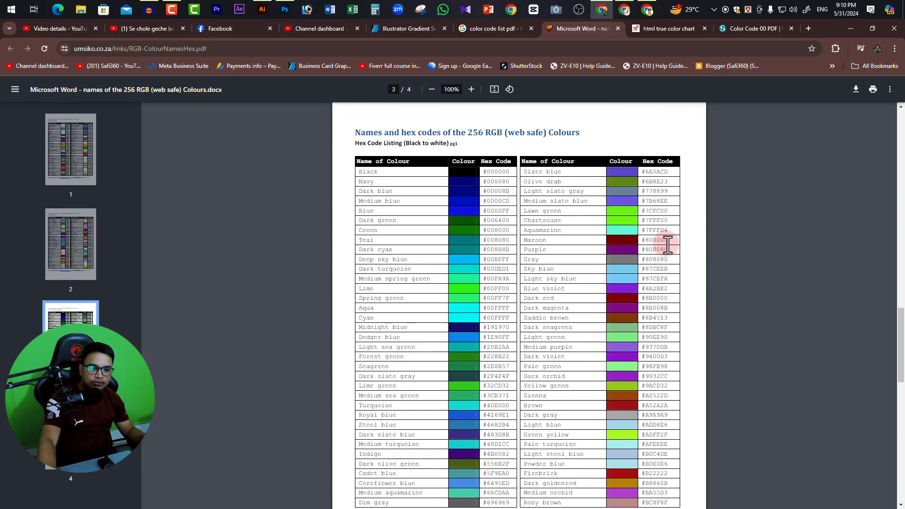
{"action": "scroll", "coordinate": [667, 182], "scroll_direction": "up", "scroll_amount": 5}
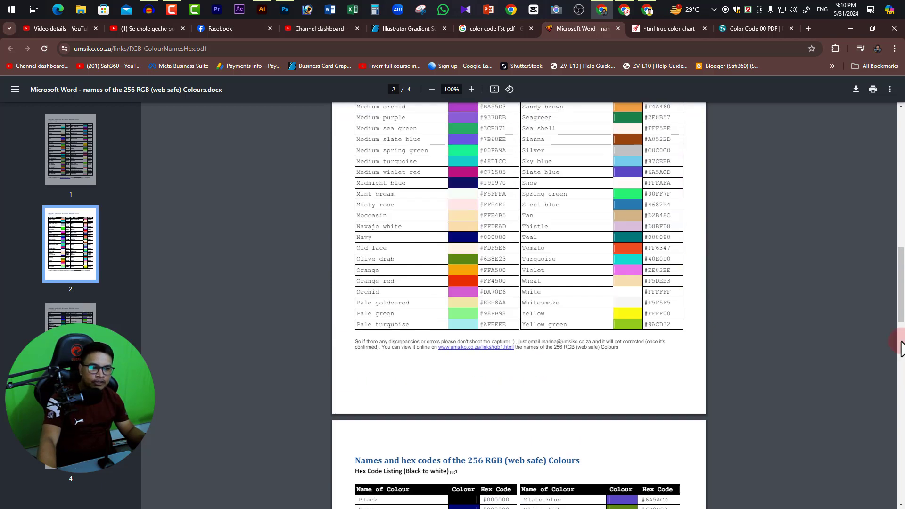
{"action": "left_click_drag", "start_coordinate": [900, 312], "coordinate": [900, 172]}
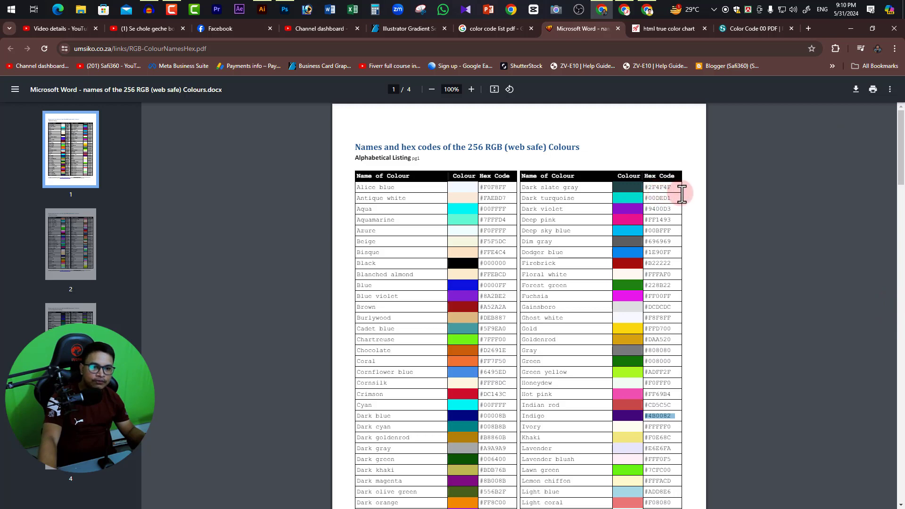
Switch to Illustrator and set the rectangle's fill to hex 2F4F4F, checking the code against the PDF before applying it.
{"action": "key", "text": "alt+Tab"}
{"action": "left_click_drag", "start_coordinate": [538, 326], "coordinate": [477, 327]}
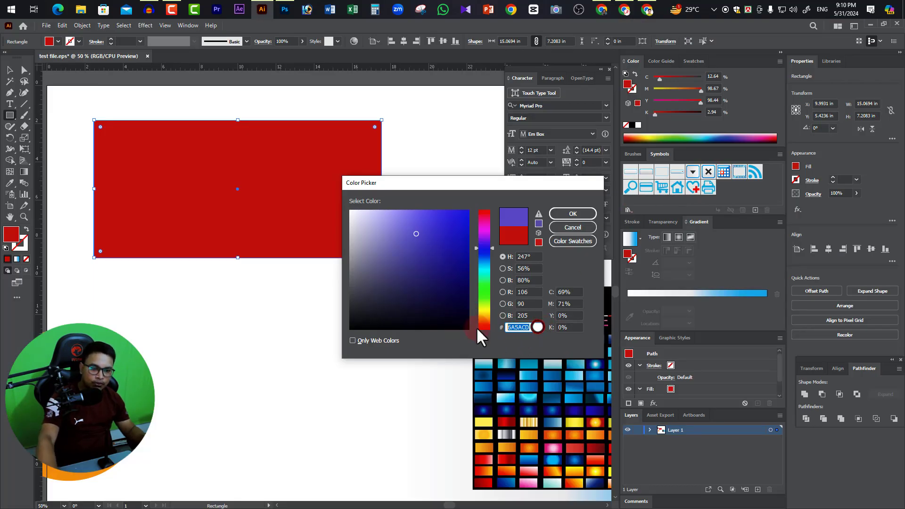
{"action": "type", "text": "2F4F4F"}
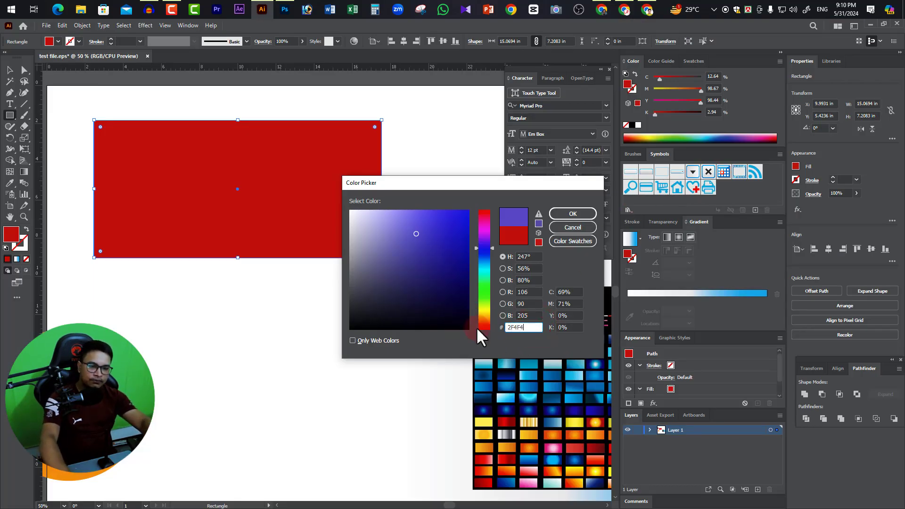
{"action": "key", "text": "alt+Tab"}
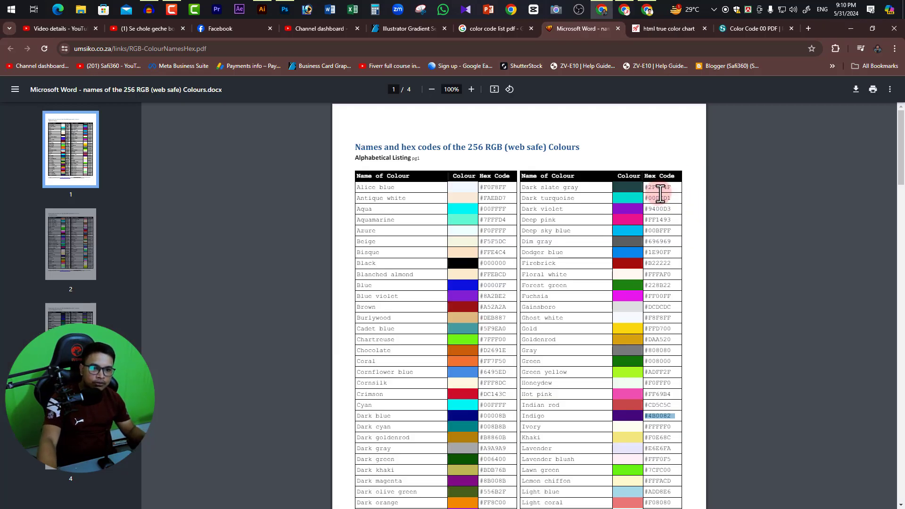
{"action": "key", "text": "alt+Tab"}
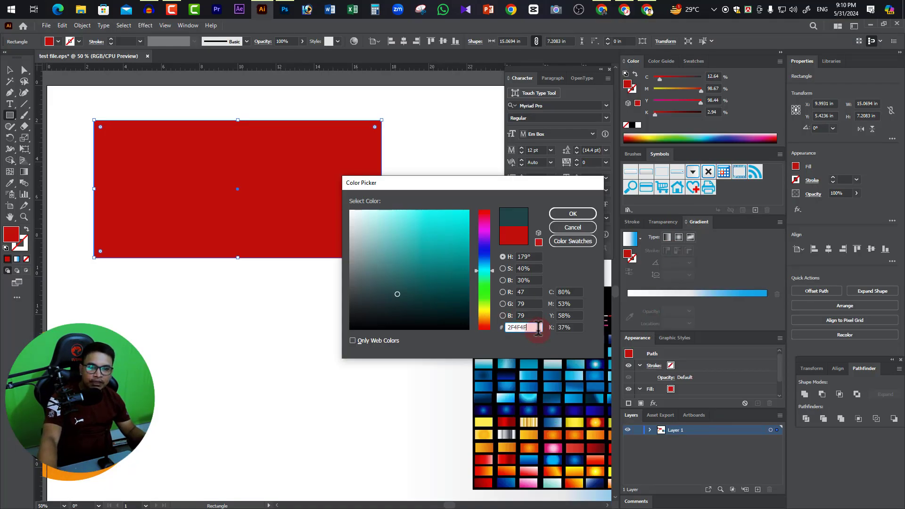
{"action": "left_click", "coordinate": [582, 213]}
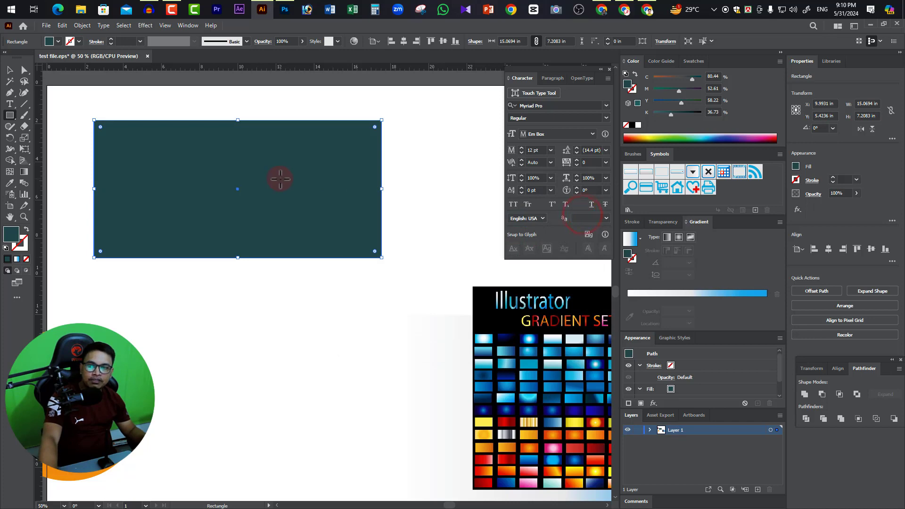
Capture the upper part of the PDF's Dark slate gray to Firebrick table with Snipping Tool and copy the snip.
{"action": "key", "text": "alt+Tab"}
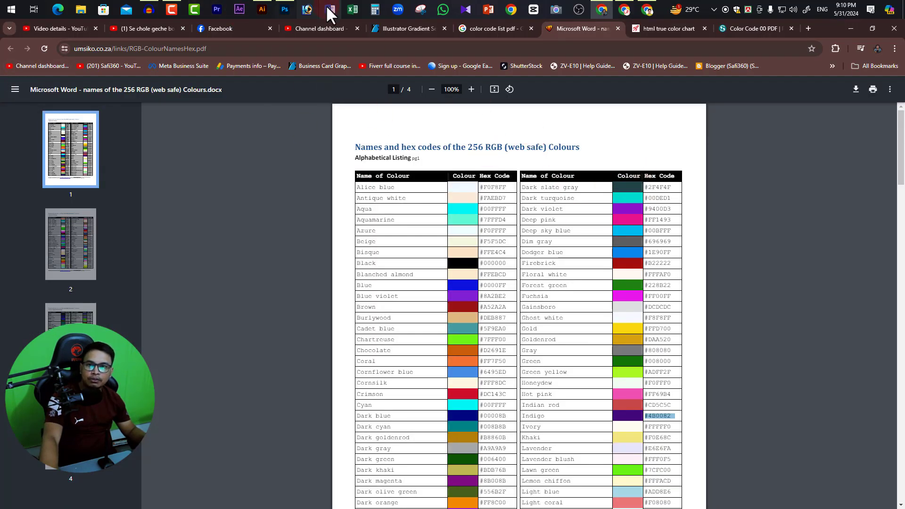
{"action": "left_click", "coordinate": [420, 10]}
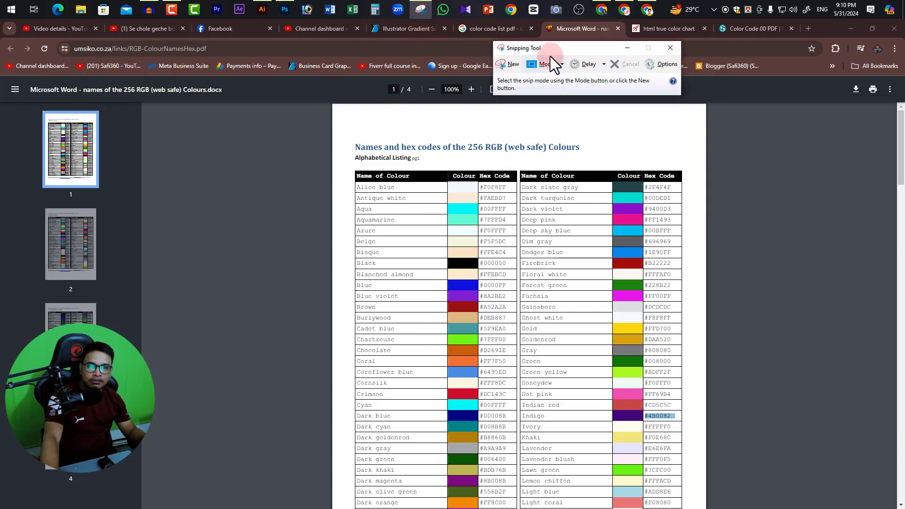
{"action": "left_click", "coordinate": [513, 66]}
{"action": "left_click_drag", "start_coordinate": [707, 262], "coordinate": [707, 263]}
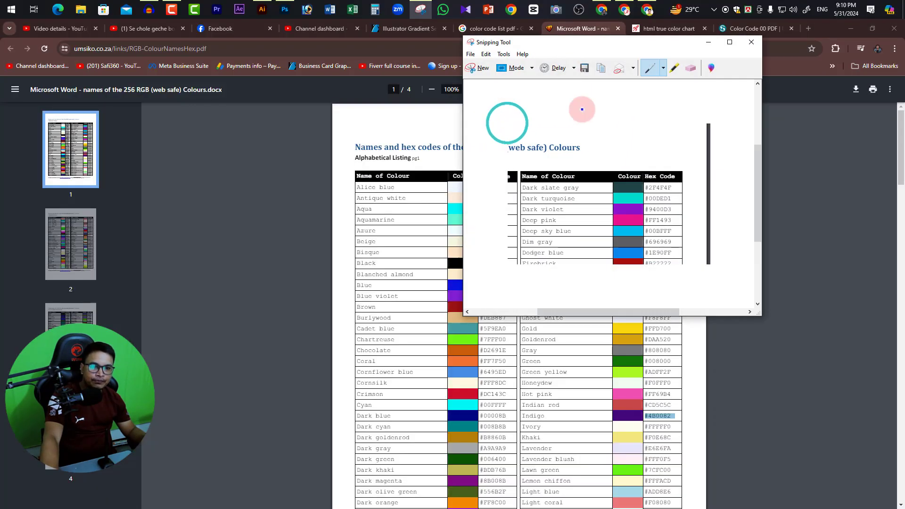
{"action": "left_click", "coordinate": [598, 67]}
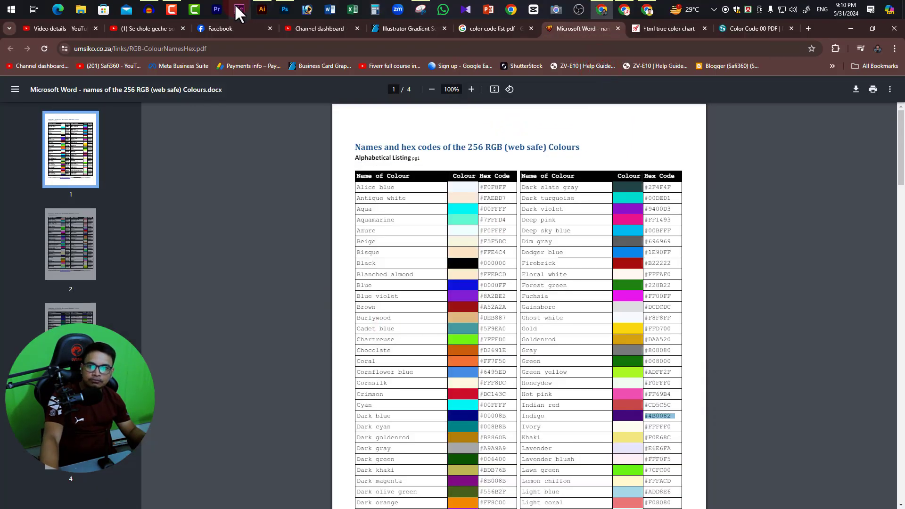
Switch to Illustrator, paste the snip and enlarge it below the rectangle to about 14.8 by 10.2 in.
{"action": "left_click", "coordinate": [262, 10]}
{"action": "key", "text": "ctrl+v"}
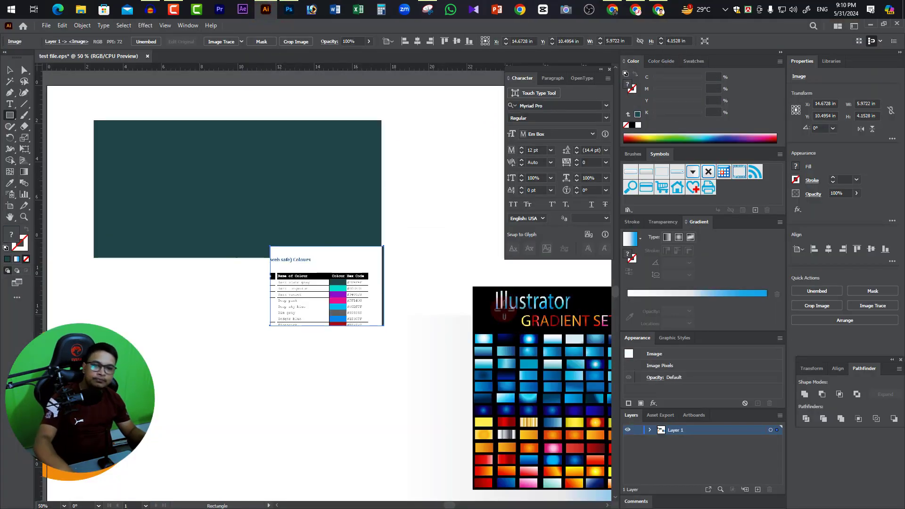
{"action": "left_click", "coordinate": [11, 70]}
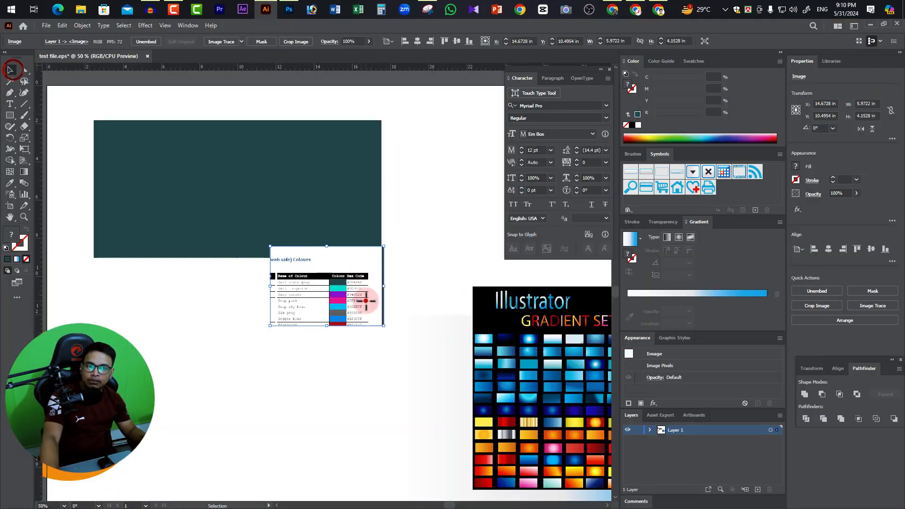
{"action": "left_click_drag", "start_coordinate": [383, 325], "coordinate": [331, 355]}
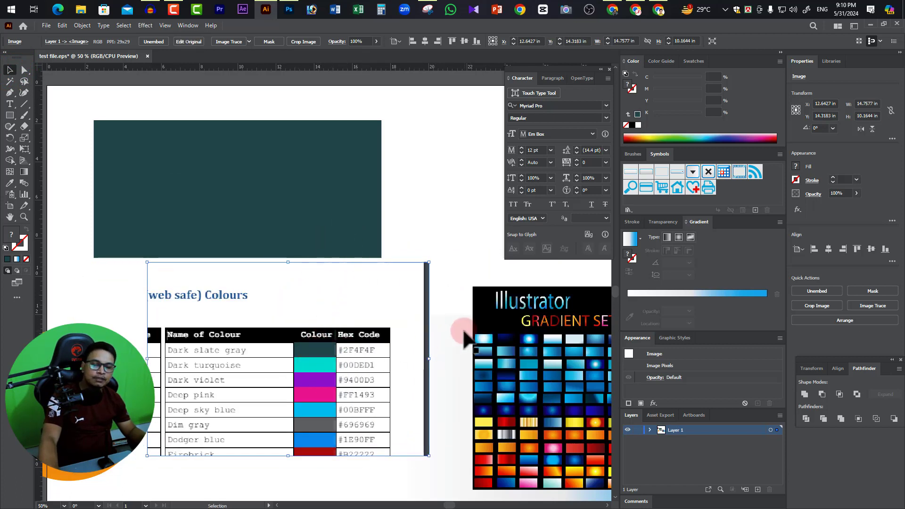
Delete the pasted color table image from the artboard.
{"action": "left_click", "coordinate": [347, 379]}
{"action": "key", "text": "Delete"}
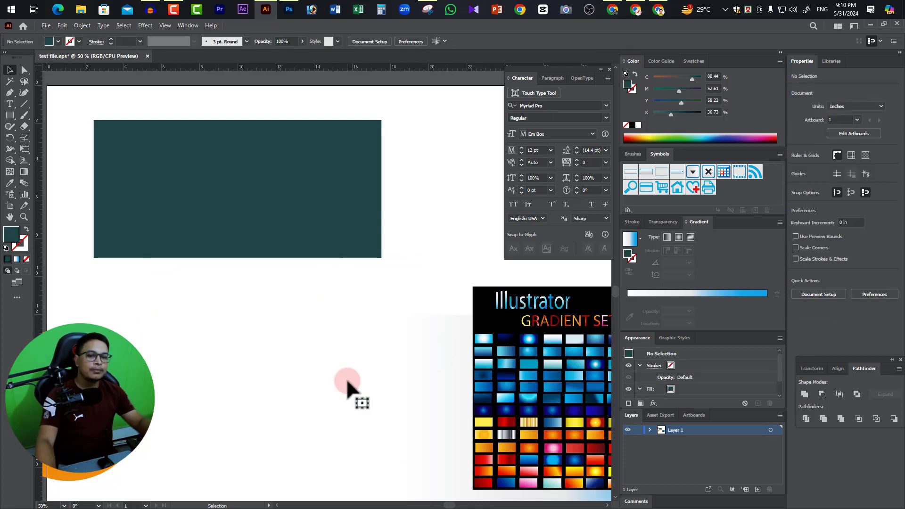
Examine the rest of the 256 RGB colours PDF, the HTML True Color Chart and the Color Code 00 PDF page, and return to Illustrator.
{"action": "key", "text": "alt+Tab"}
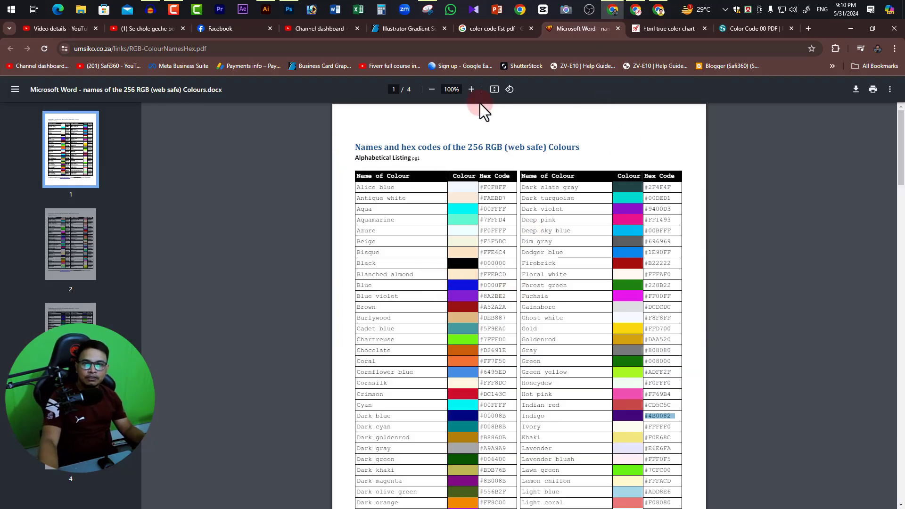
{"action": "left_click", "coordinate": [42, 123]}
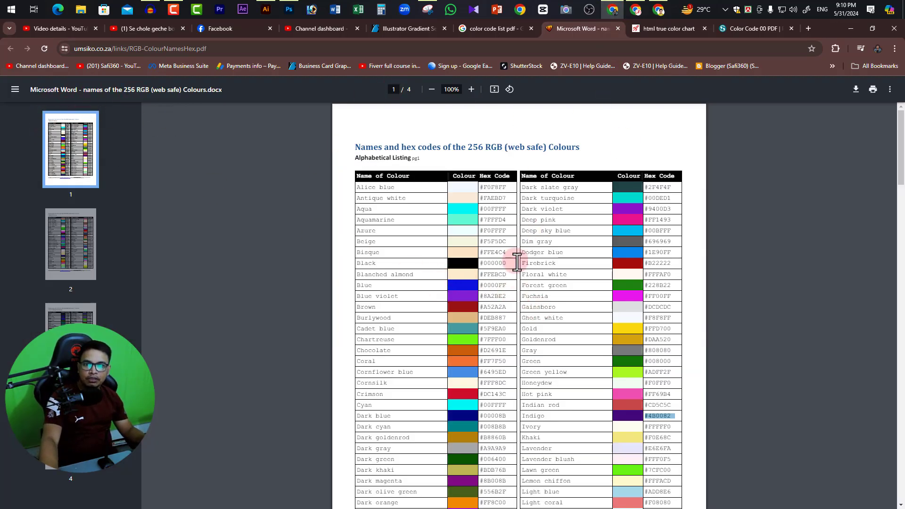
{"action": "scroll", "coordinate": [613, 302], "scroll_direction": "down", "scroll_amount": 15}
{"action": "scroll", "coordinate": [900, 278], "scroll_direction": "down", "scroll_amount": 15}
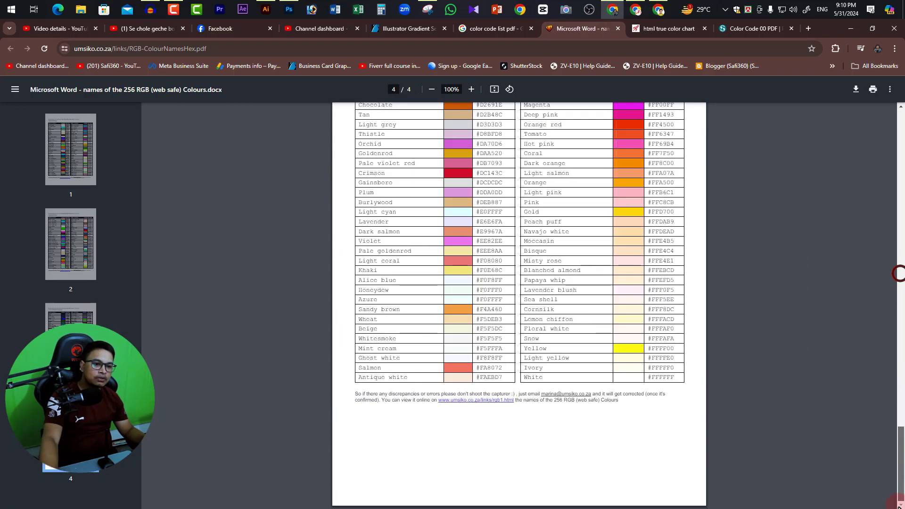
{"action": "left_click", "coordinate": [668, 28]}
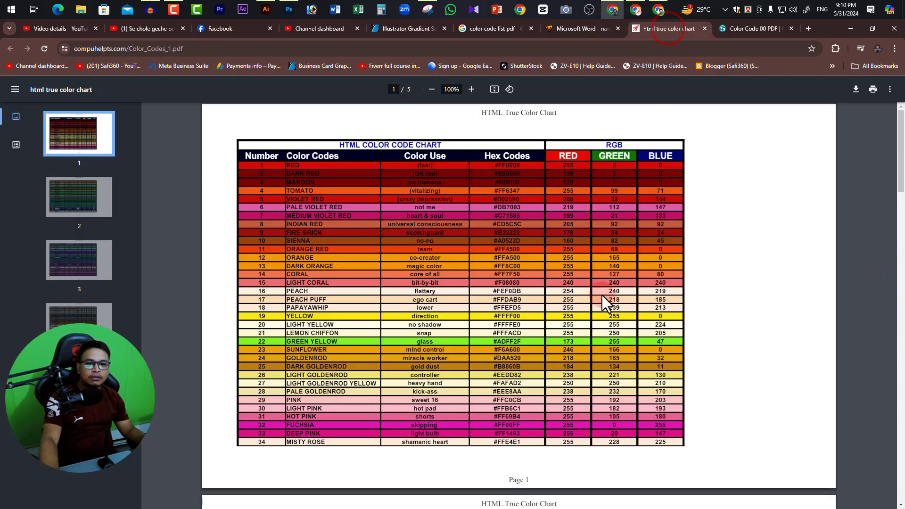
{"action": "scroll", "coordinate": [596, 298], "scroll_direction": "down", "scroll_amount": 15}
{"action": "scroll", "coordinate": [627, 289], "scroll_direction": "up", "scroll_amount": 8}
{"action": "left_click", "coordinate": [771, 29]}
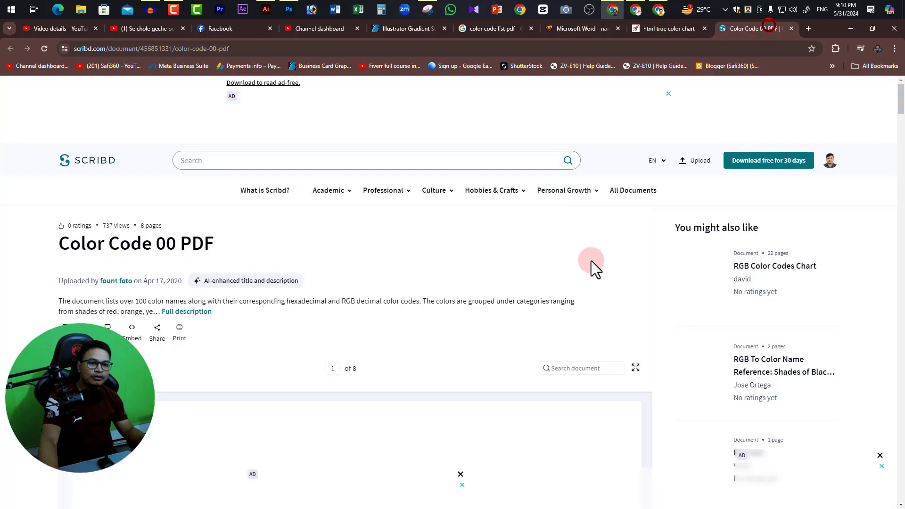
{"action": "key", "text": "alt+Tab"}
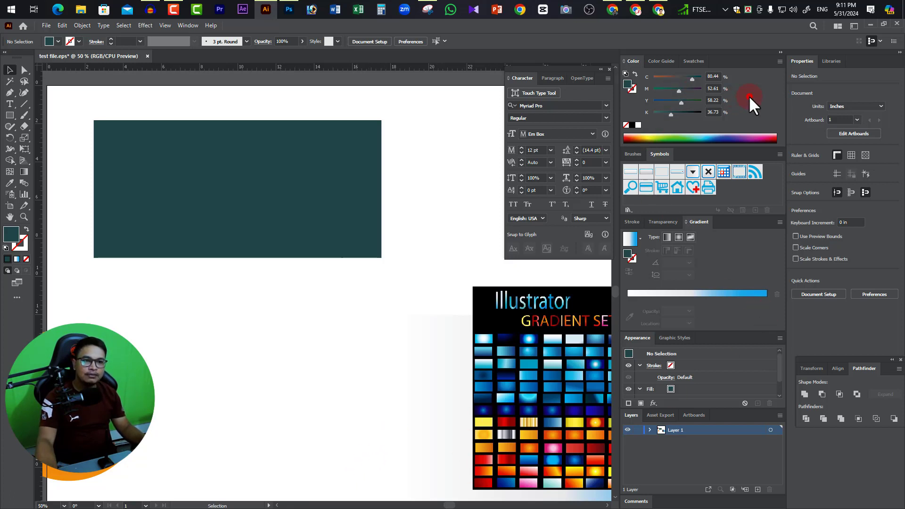
Examine the Color Guide's shades and tints and the available color swatches.
{"action": "left_click", "coordinate": [669, 60]}
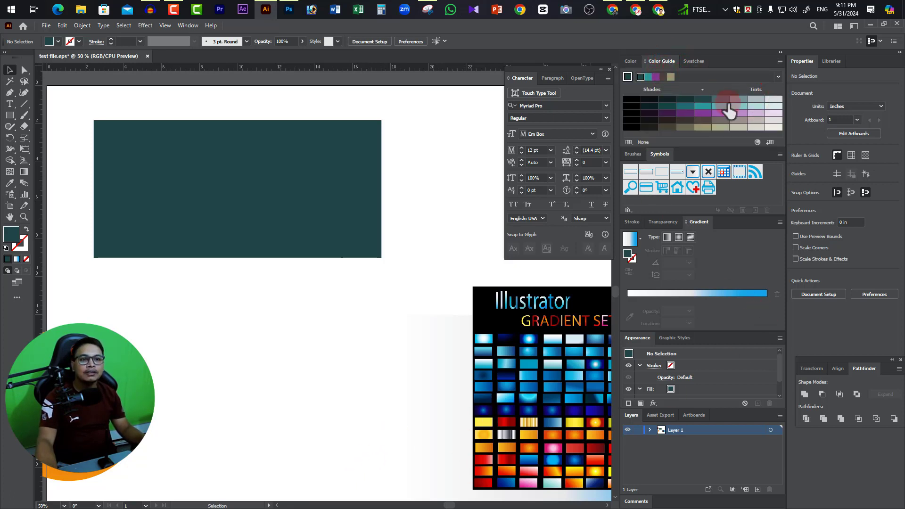
{"action": "left_click", "coordinate": [696, 61]}
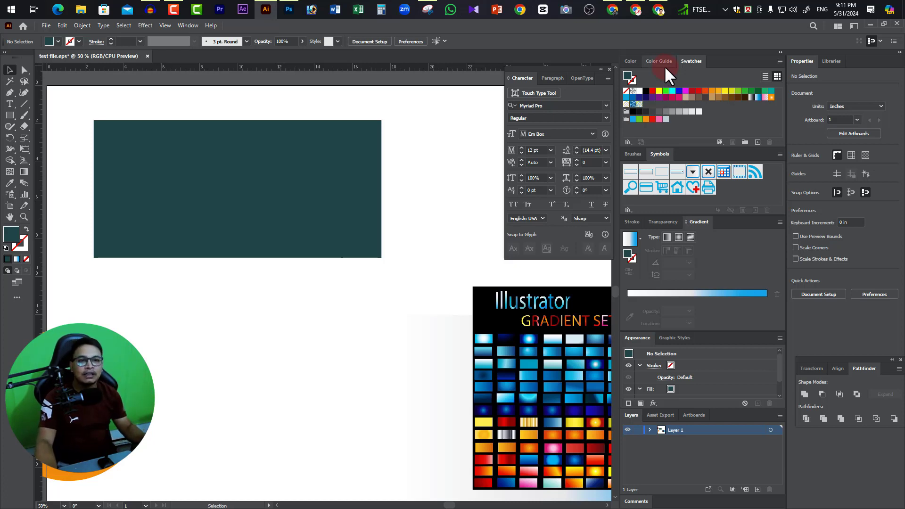
{"action": "left_click", "coordinate": [666, 62]}
{"action": "left_click", "coordinate": [702, 61]}
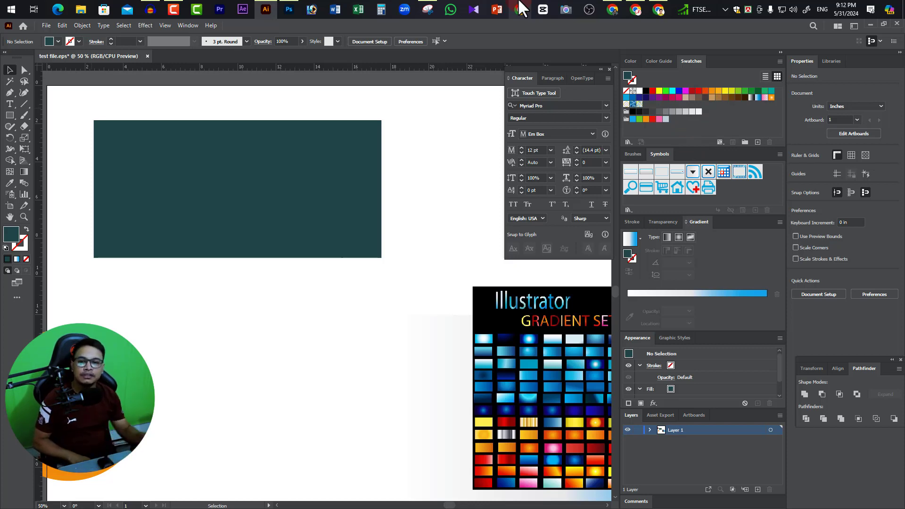
Delete the dark teal rectangle and draw a tall, narrow bar about 0.54 in wide and 10.25 in high in its place.
{"action": "left_click", "coordinate": [255, 168]}
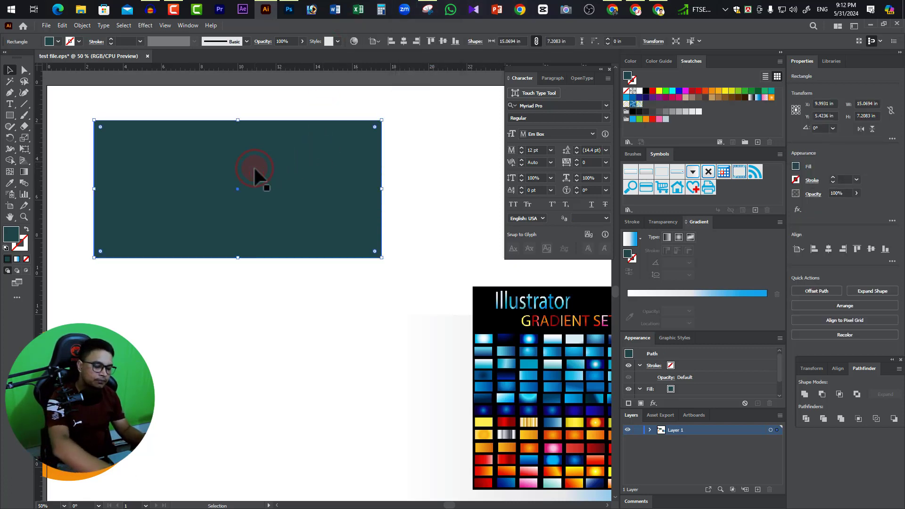
{"action": "key", "text": "Delete"}
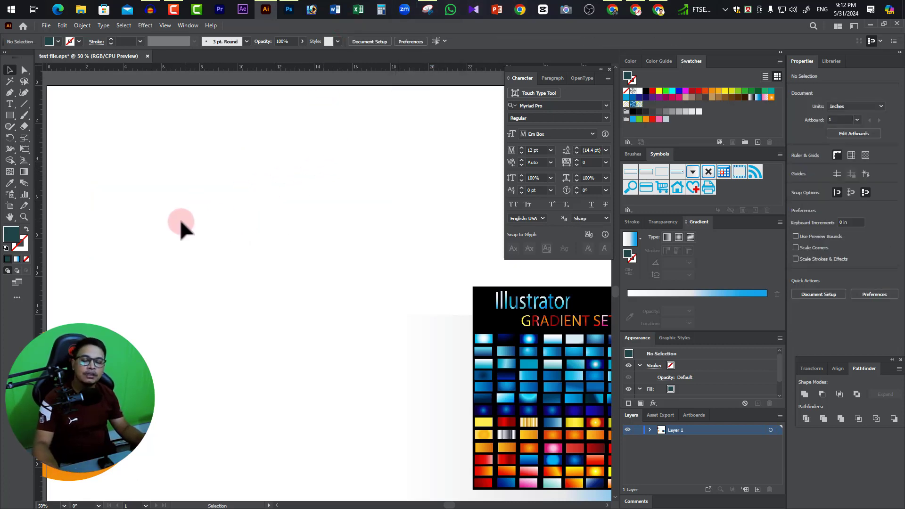
{"action": "left_click", "coordinate": [10, 114]}
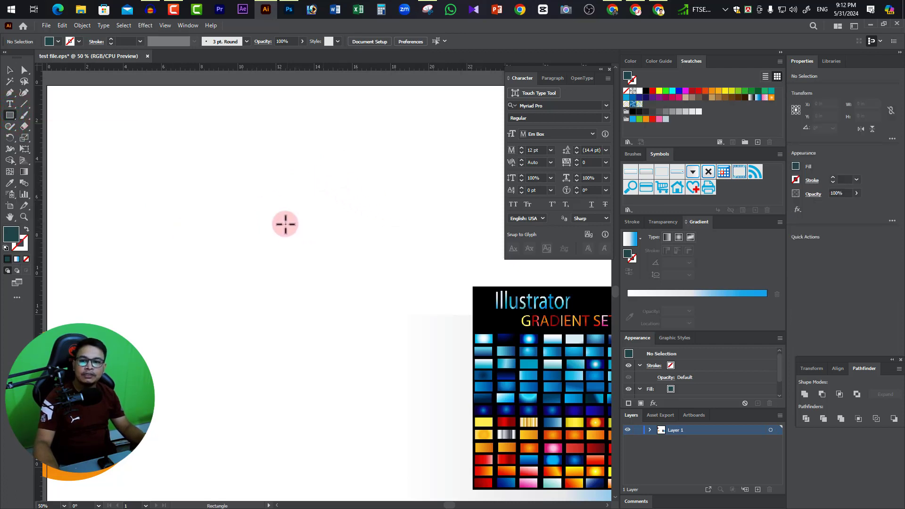
{"action": "left_click_drag", "start_coordinate": [275, 136], "coordinate": [284, 331]}
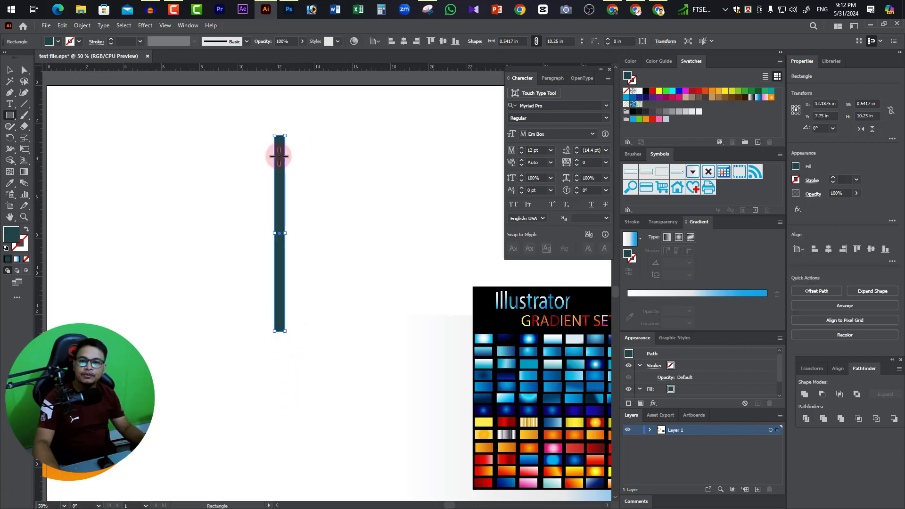
Try rounding all the bar's corners together to a 0.2708 in radius, and undo the rounding.
{"action": "key", "text": "z"}
{"action": "left_click", "coordinate": [287, 204], "text": "ctrl"}
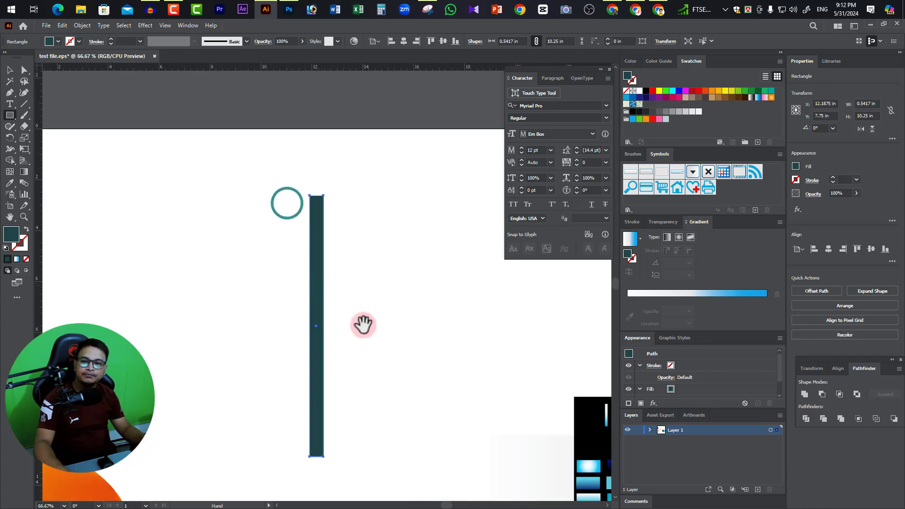
{"action": "left_click_drag", "start_coordinate": [365, 327], "coordinate": [331, 259]}
{"action": "left_click", "coordinate": [10, 71]}
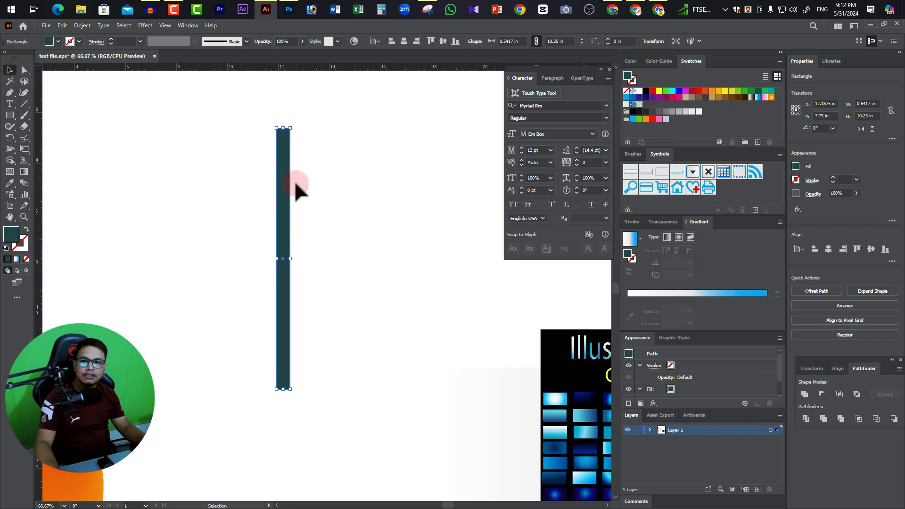
{"action": "left_click", "coordinate": [286, 137]}
{"action": "left_click", "coordinate": [273, 322], "text": "ctrl"}
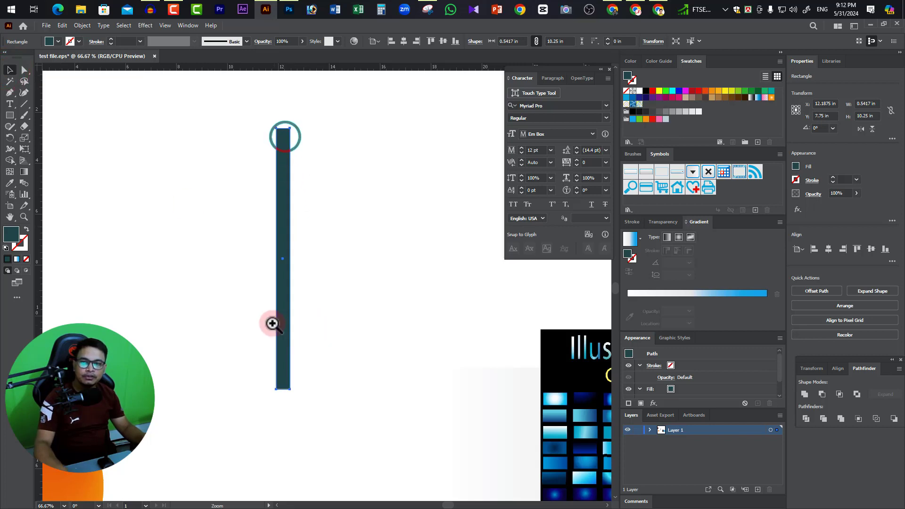
{"action": "left_click", "coordinate": [380, 412], "text": "ctrl"}
{"action": "left_click_drag", "start_coordinate": [344, 308], "coordinate": [323, 416]}
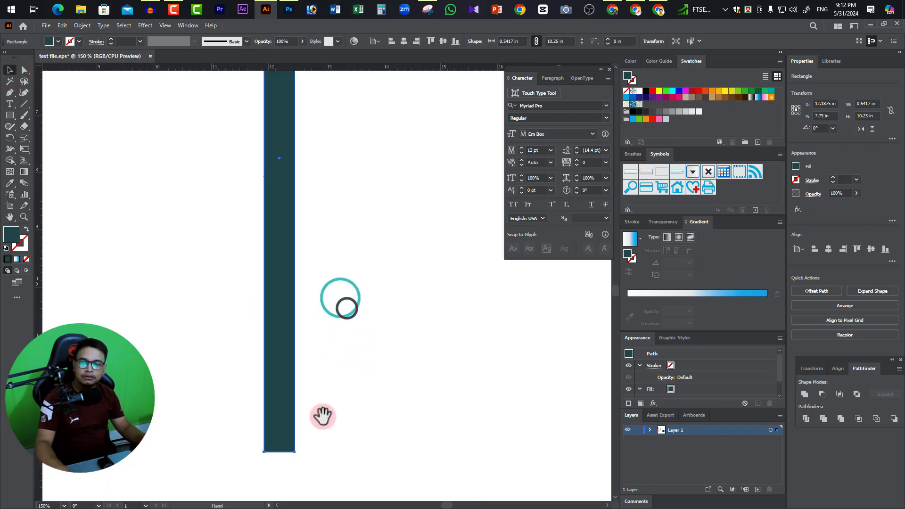
{"action": "left_click_drag", "start_coordinate": [288, 446], "coordinate": [311, 390]}
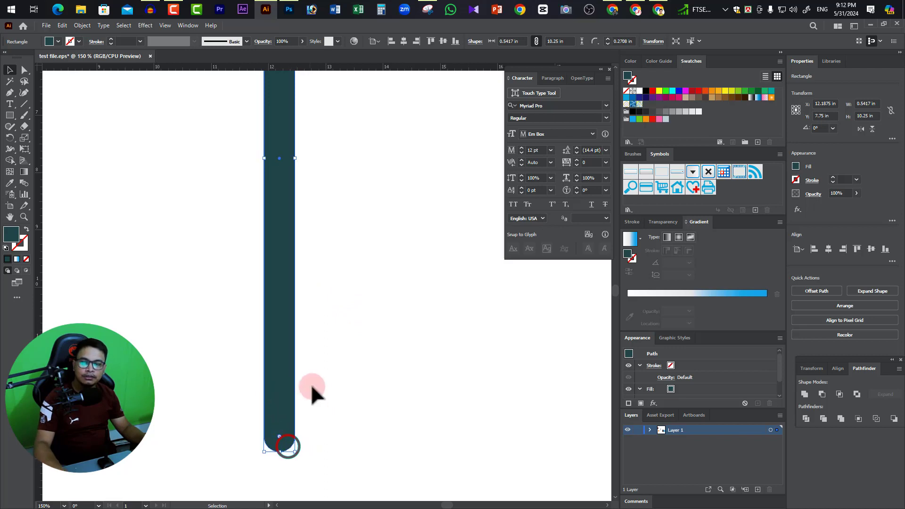
{"action": "left_click", "coordinate": [300, 317], "text": "ctrl+alt"}
{"action": "left_click", "coordinate": [300, 317], "text": "ctrl+alt"}
{"action": "left_click_drag", "start_coordinate": [349, 237], "coordinate": [329, 296]}
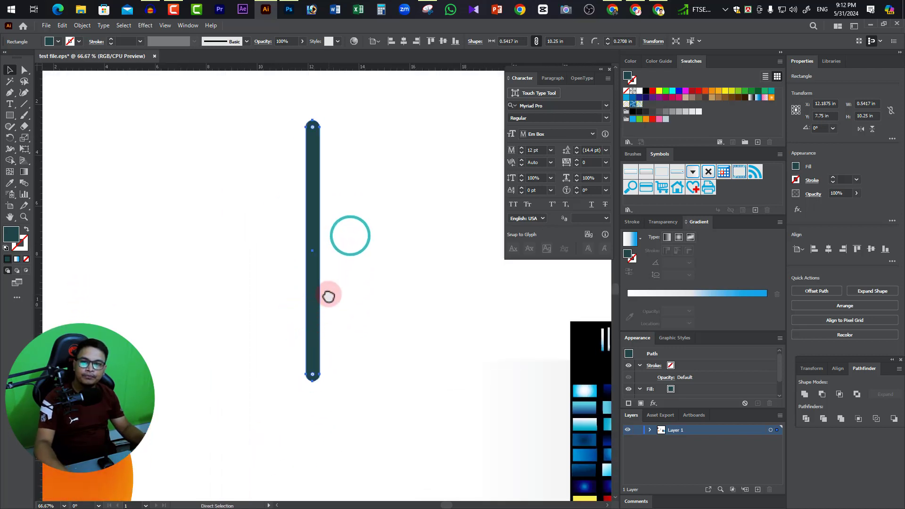
{"action": "key", "text": "ctrl+z"}
Try rounding the bar once more with a corner widget at its lower end, and undo it.
{"action": "left_click", "coordinate": [312, 341], "text": "ctrl"}
{"action": "left_click_drag", "start_coordinate": [331, 397], "coordinate": [286, 406]}
{"action": "left_click", "coordinate": [290, 330]}
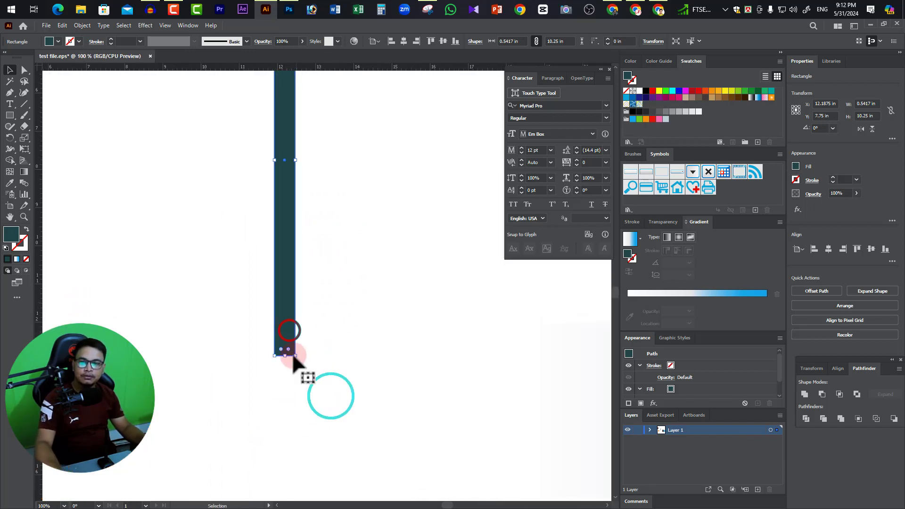
{"action": "left_click_drag", "start_coordinate": [288, 350], "coordinate": [284, 295]}
{"action": "scroll", "coordinate": [308, 348], "scroll_direction": "up", "scroll_amount": 3}
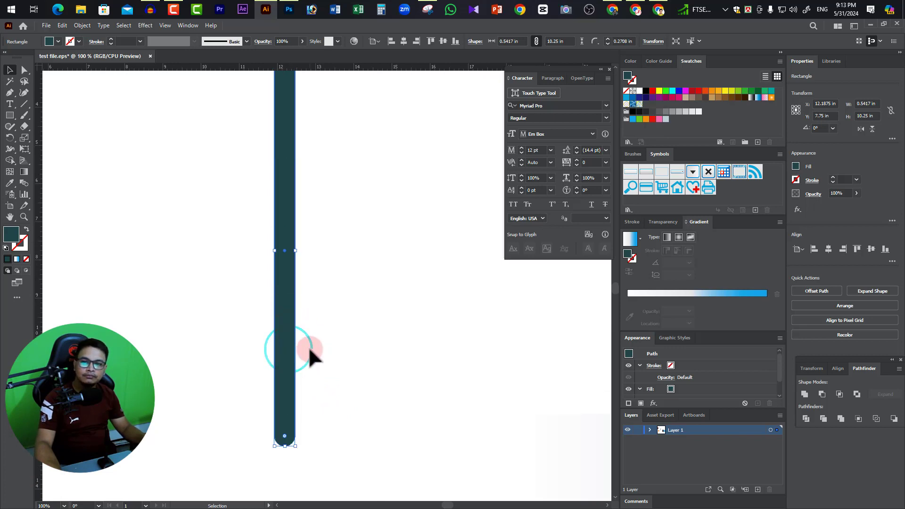
{"action": "scroll", "coordinate": [311, 352], "scroll_direction": "up", "scroll_amount": 2}
{"action": "key", "text": "ctrl+z"}
Round only the two bottom corners of the narrow bar fully, leaving its top corners square.
{"action": "scroll", "coordinate": [311, 363], "scroll_direction": "down", "scroll_amount": 4}
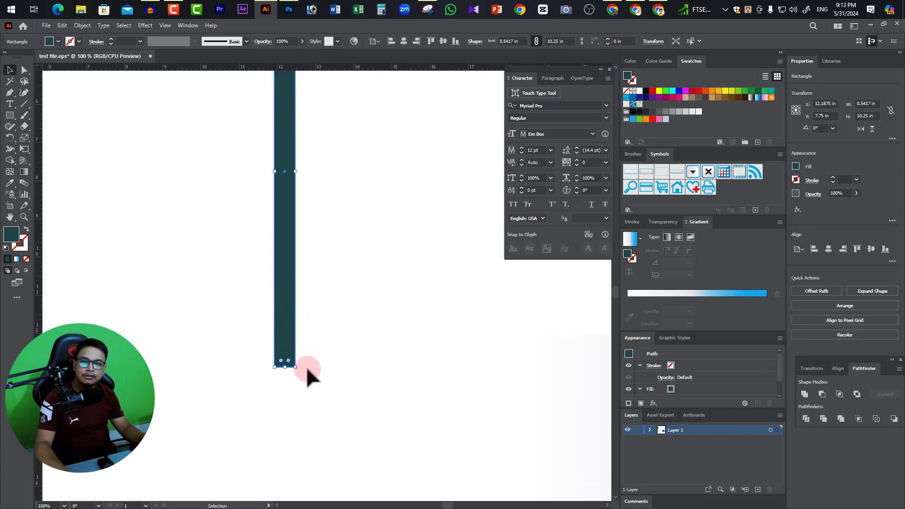
{"action": "left_click", "coordinate": [277, 374], "text": "ctrl"}
{"action": "left_click", "coordinate": [348, 302], "text": "ctrl"}
{"action": "left_click_drag", "start_coordinate": [372, 247], "coordinate": [374, 430]}
{"action": "left_click", "coordinate": [329, 256], "text": "ctrl+alt"}
{"action": "left_click", "coordinate": [329, 257], "text": "ctrl+alt"}
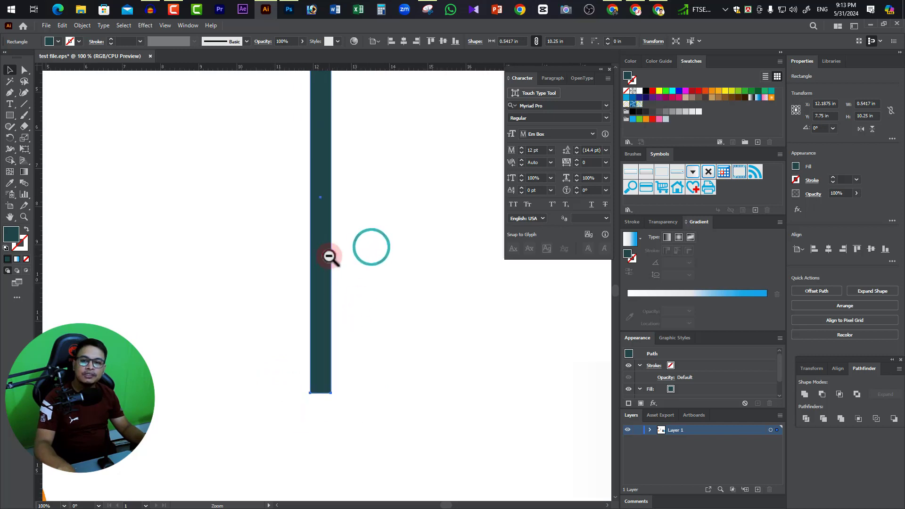
{"action": "left_click_drag", "start_coordinate": [372, 300], "coordinate": [358, 379]}
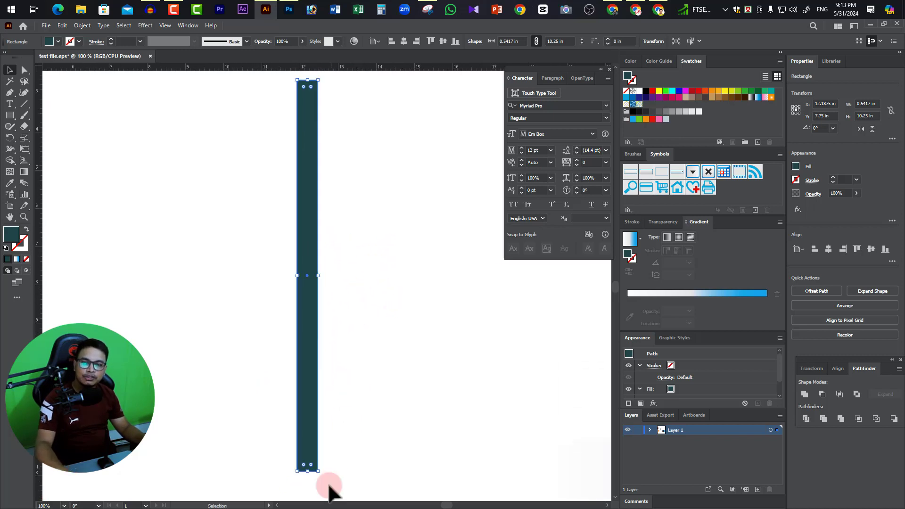
{"action": "left_click", "coordinate": [311, 465]}
{"action": "left_click", "coordinate": [303, 466], "text": "shift"}
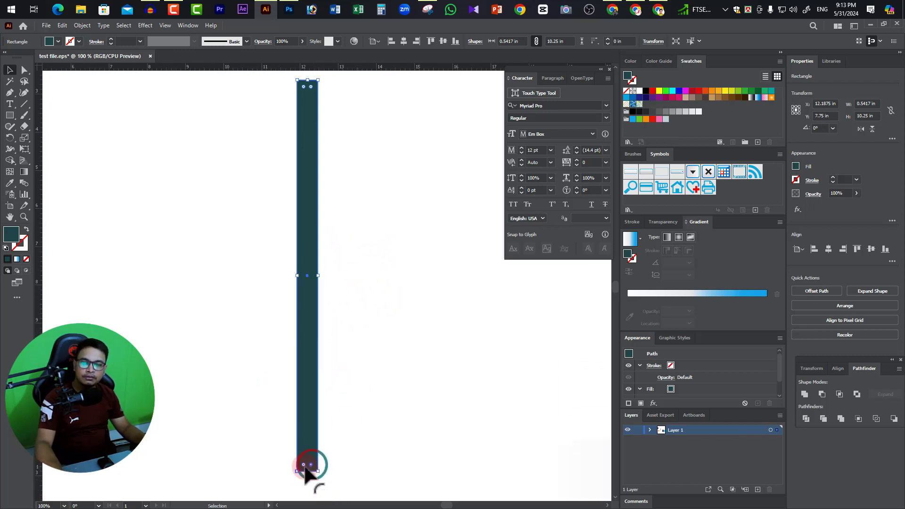
{"action": "left_click", "coordinate": [303, 466], "text": "shift"}
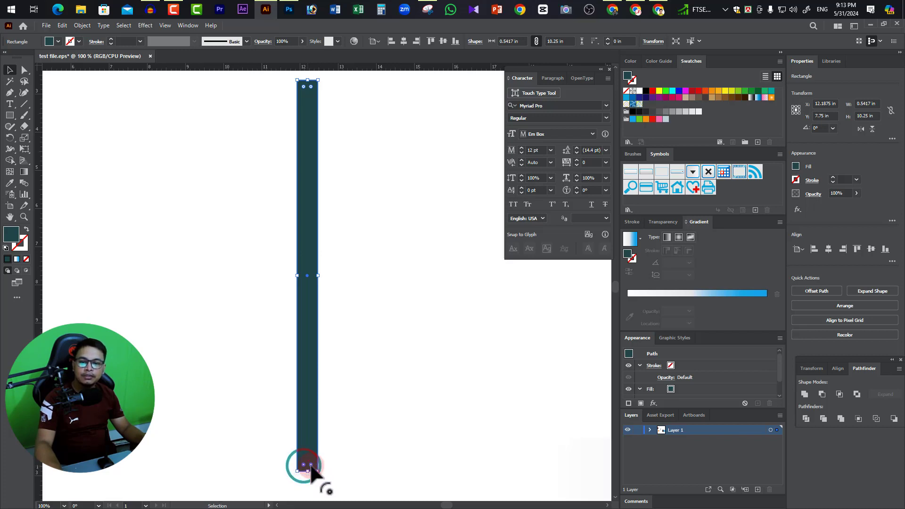
{"action": "left_click_drag", "start_coordinate": [311, 466], "coordinate": [310, 454]}
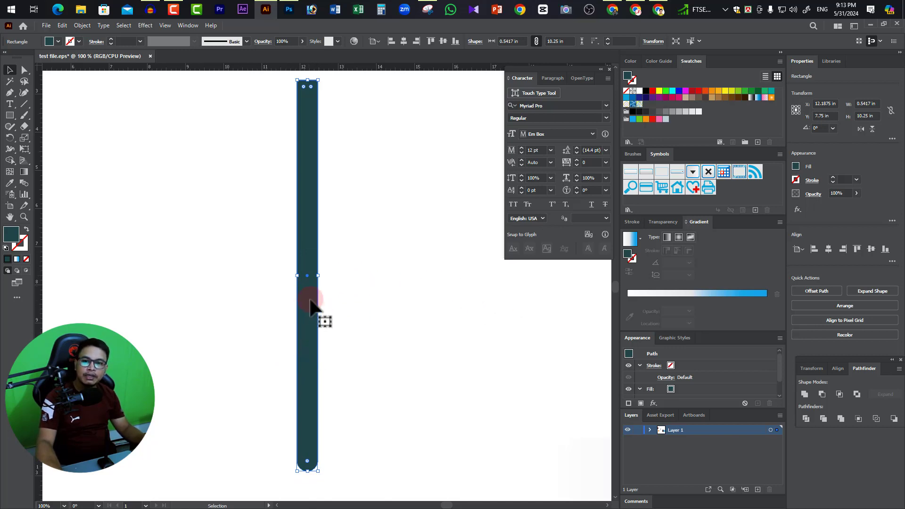
Fill the bar with a linear white-to-blue gradient, remove the middle color stop and set the midpoint location to about 23.7%.
{"action": "left_click", "coordinate": [24, 171]}
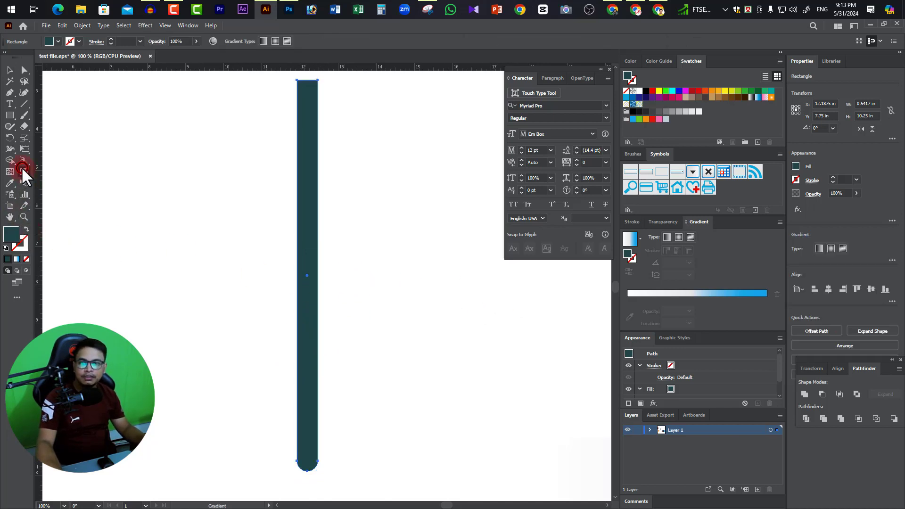
{"action": "left_click", "coordinate": [667, 236]}
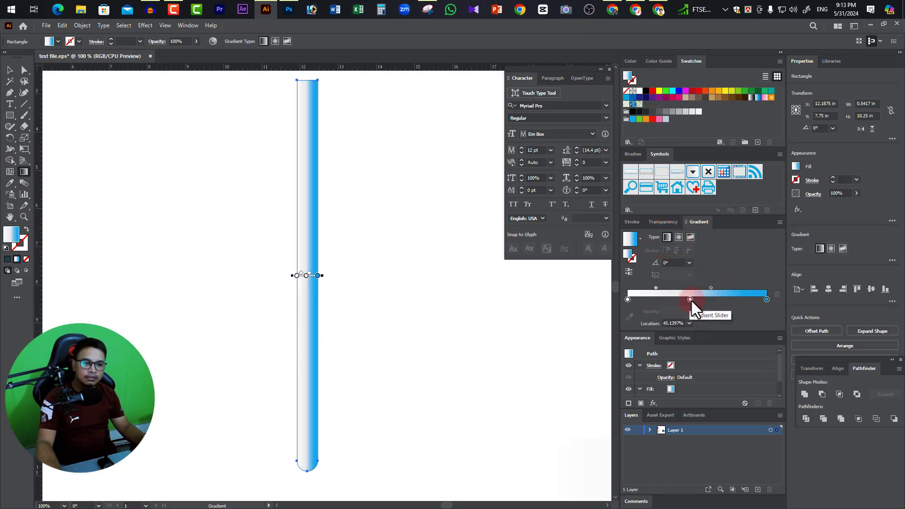
{"action": "left_click_drag", "start_coordinate": [691, 300], "coordinate": [690, 335]}
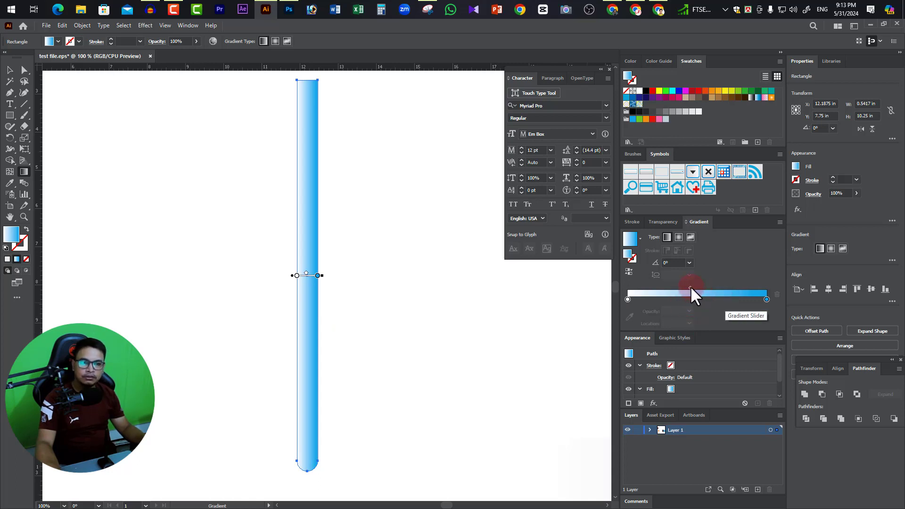
{"action": "left_click_drag", "start_coordinate": [692, 287], "coordinate": [660, 287]}
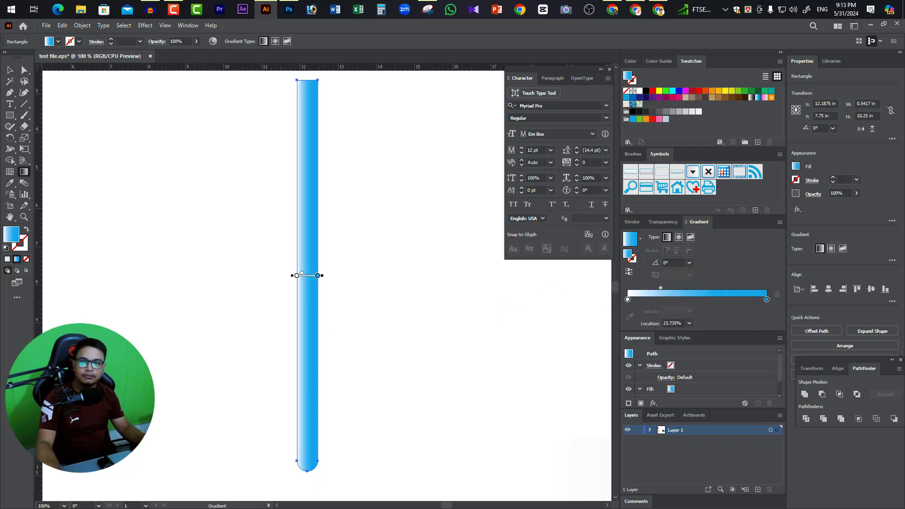
Duplicate the gradient bar to the left of the original and align the two edge to edge using Outline view.
{"action": "left_click", "coordinate": [9, 70]}
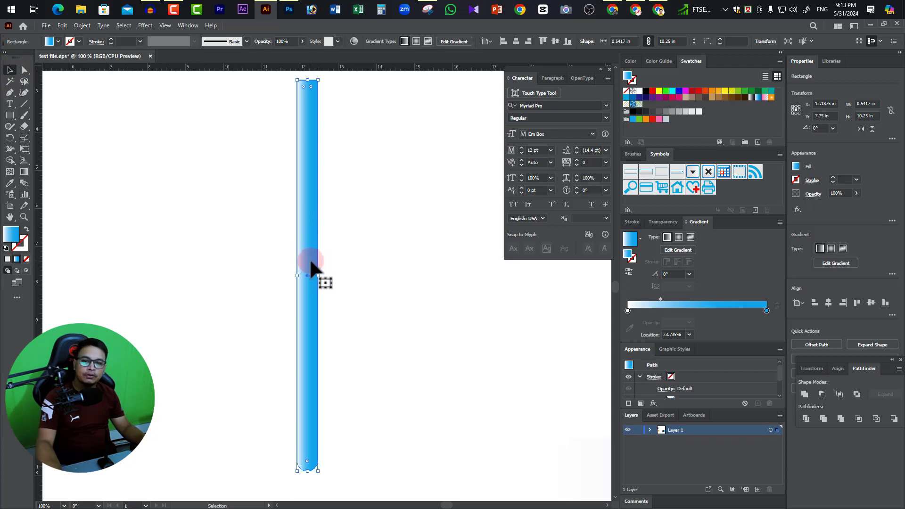
{"action": "left_click_drag", "start_coordinate": [311, 257], "coordinate": [288, 257]}
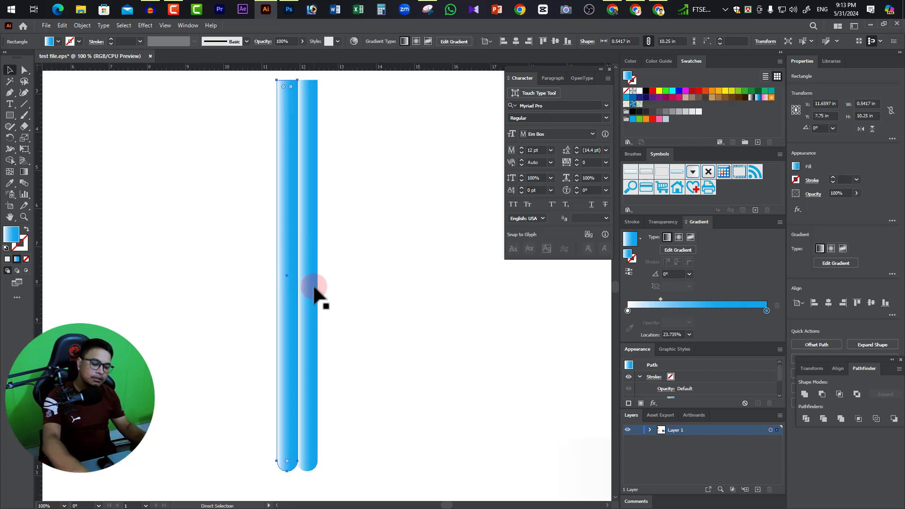
{"action": "key", "text": "ctrl+y"}
{"action": "key", "text": "ctrl+plus"}
{"action": "key", "text": "ctrl+plus"}
{"action": "left_click", "coordinate": [526, 346]}
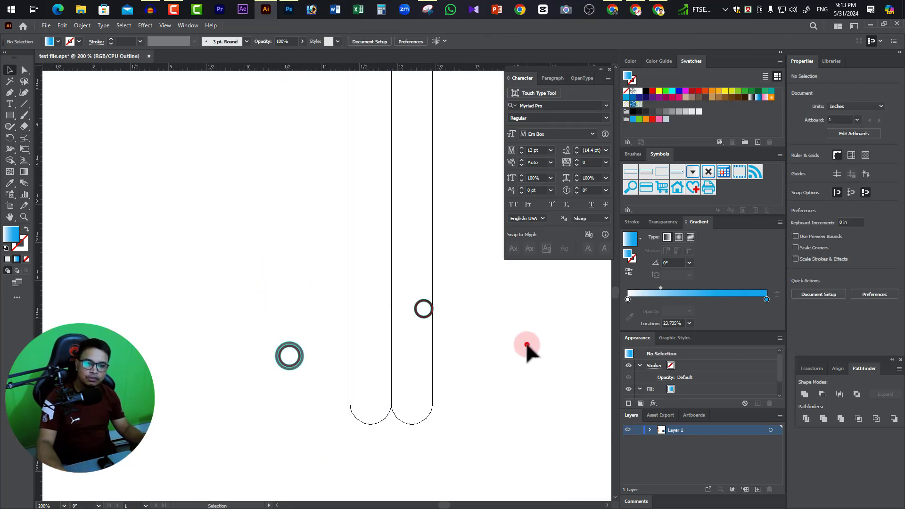
{"action": "key", "text": "ctrl+y"}
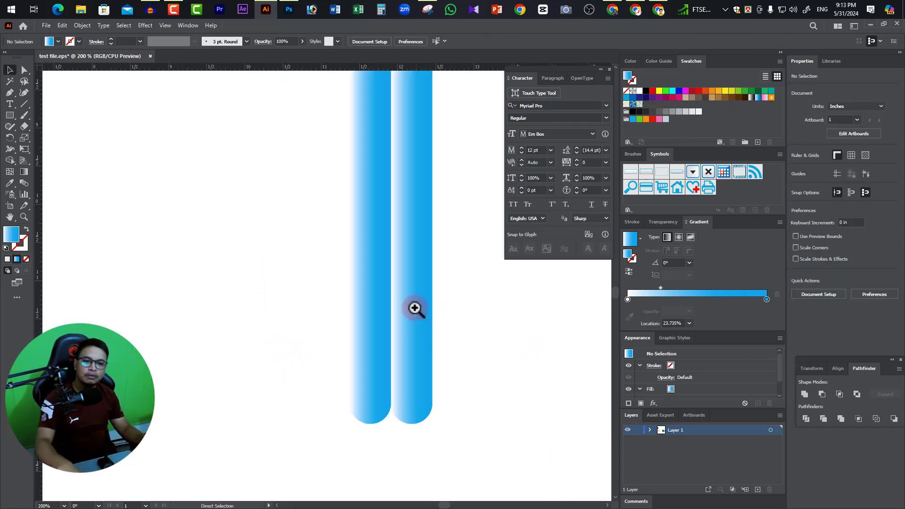
Reflect the left gradient bar across the vertical axis as a copy, so its white side meets the right bar's white side.
{"action": "left_click", "coordinate": [409, 288], "text": "ctrl+alt"}
{"action": "left_click", "coordinate": [410, 288], "text": "ctrl+alt"}
{"action": "left_click_drag", "start_coordinate": [288, 279], "coordinate": [423, 388]}
{"action": "left_click", "coordinate": [398, 338], "text": "ctrl+alt"}
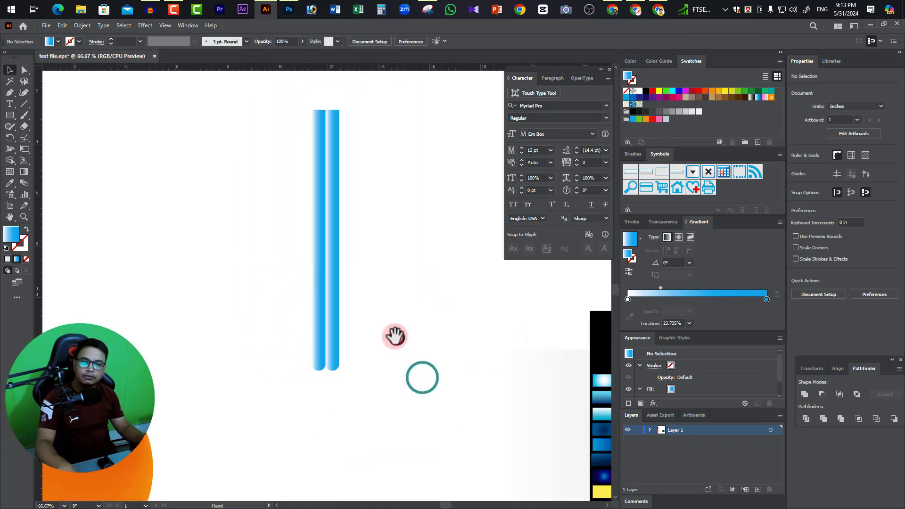
{"action": "left_click_drag", "start_coordinate": [342, 320], "coordinate": [388, 323]}
{"action": "left_click", "coordinate": [365, 270]}
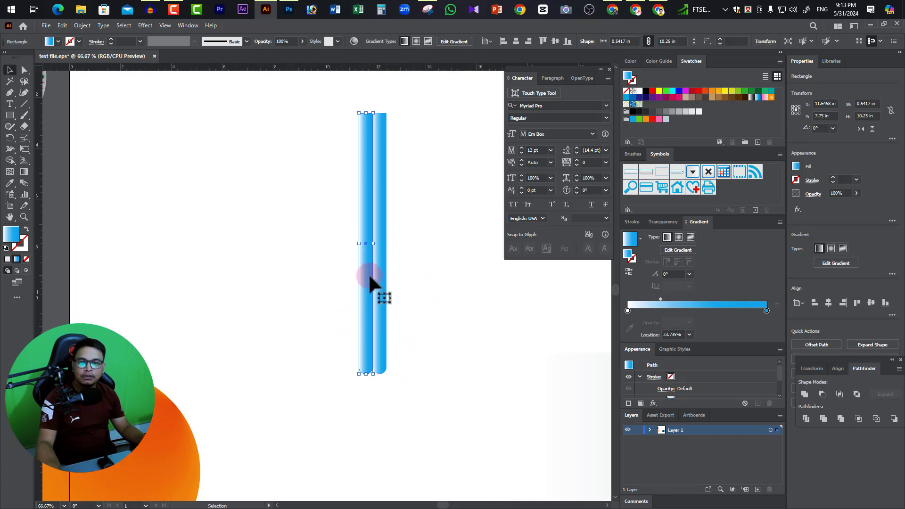
{"action": "right_click", "coordinate": [369, 276]}
{"action": "left_click", "coordinate": [409, 449]}
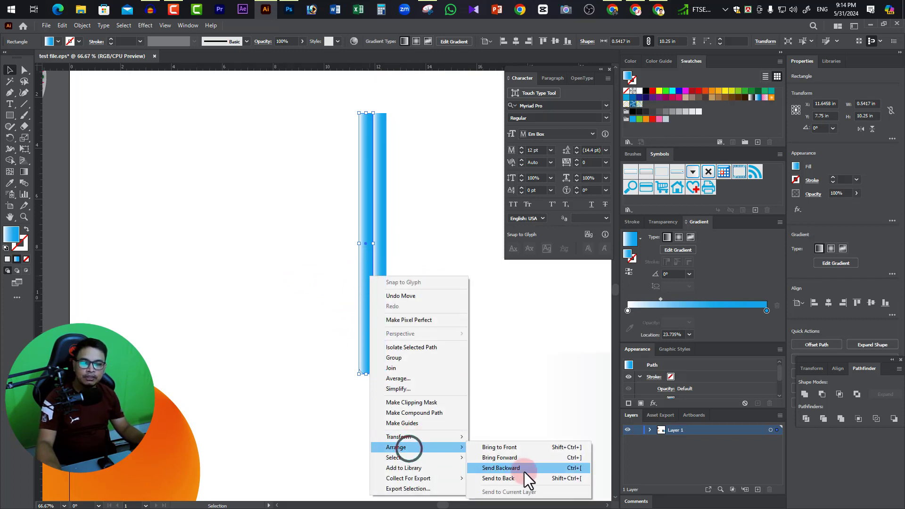
{"action": "left_click", "coordinate": [415, 437]}
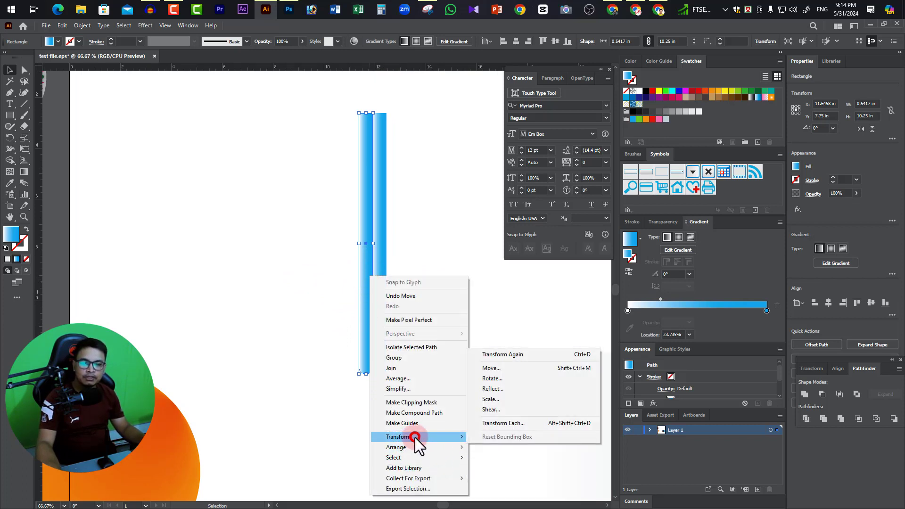
{"action": "left_click", "coordinate": [492, 389]}
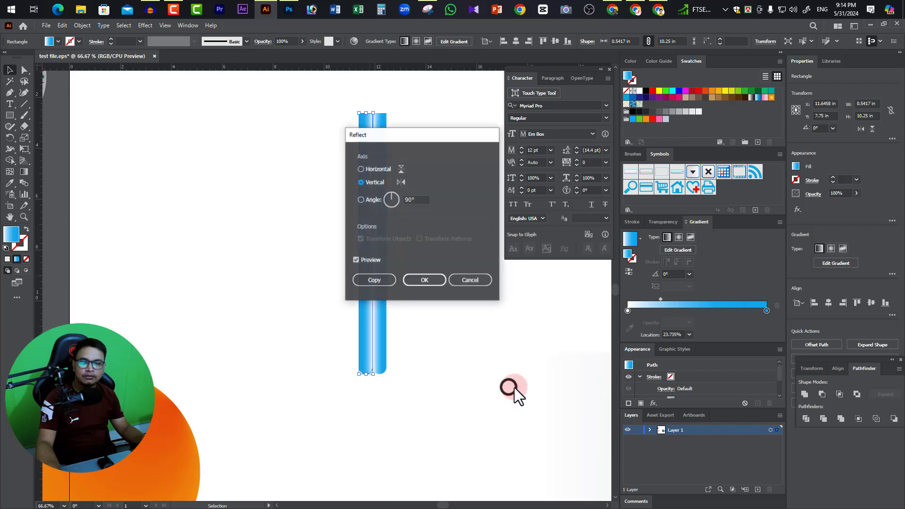
{"action": "left_click_drag", "start_coordinate": [403, 138], "coordinate": [549, 236]}
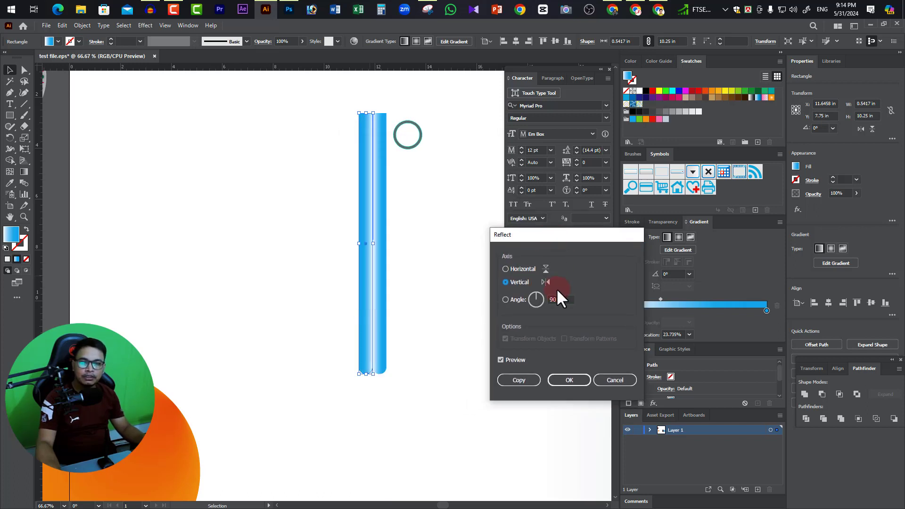
{"action": "left_click", "coordinate": [530, 286]}
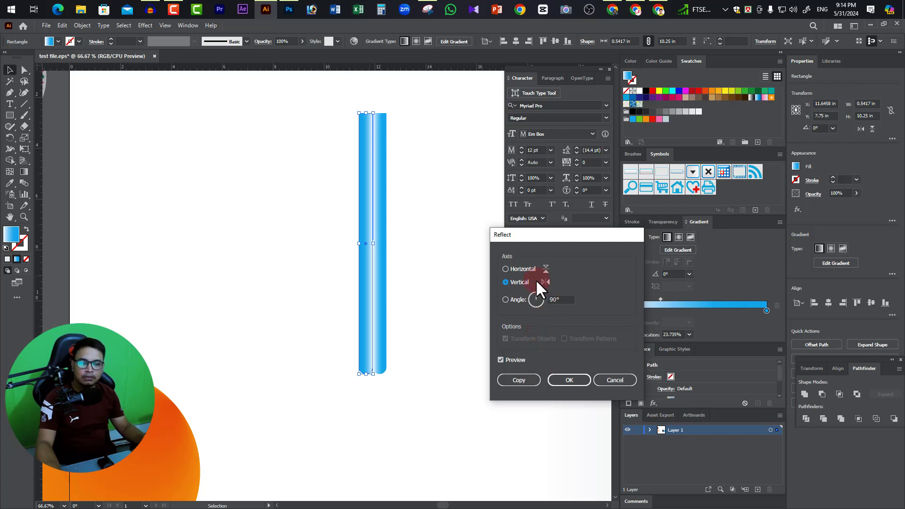
{"action": "left_click", "coordinate": [520, 382]}
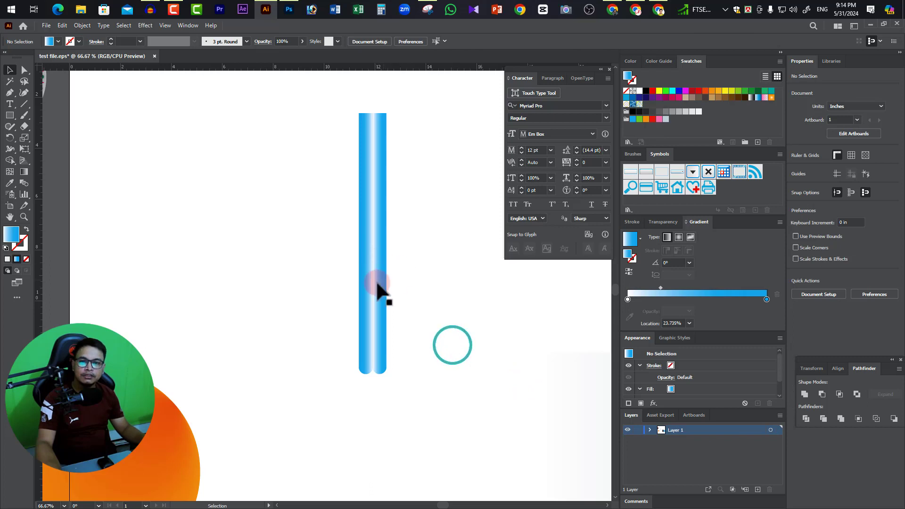
Duplicate the mirrored bar to its left, edge to edge, to form a row of three bars.
{"action": "left_click", "coordinate": [364, 323]}
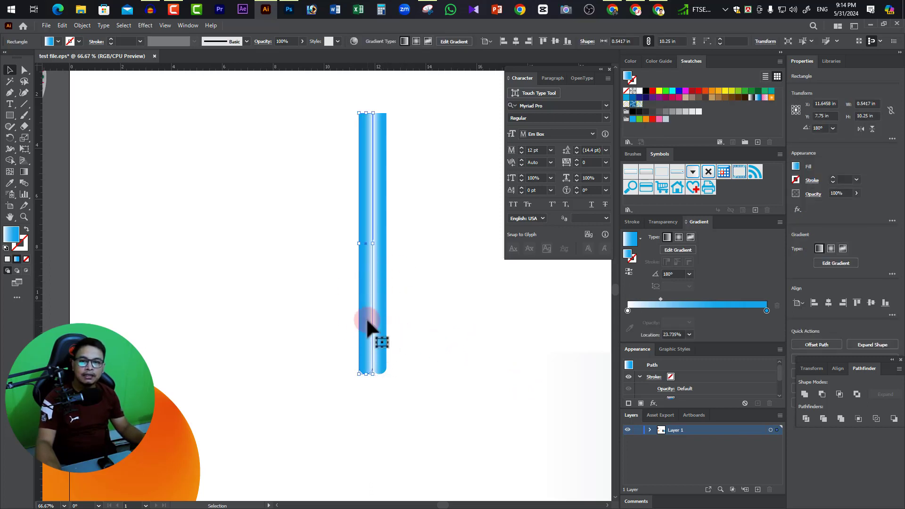
{"action": "key", "text": "a"}
{"action": "key", "text": "v"}
{"action": "left_click", "coordinate": [364, 325]}
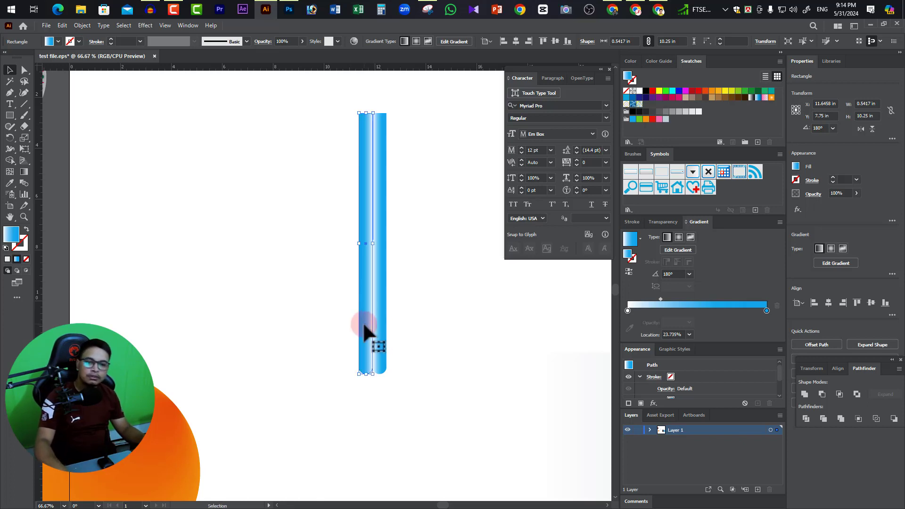
{"action": "left_click_drag", "start_coordinate": [370, 330], "coordinate": [352, 327]}
{"action": "left_click", "coordinate": [442, 317]}
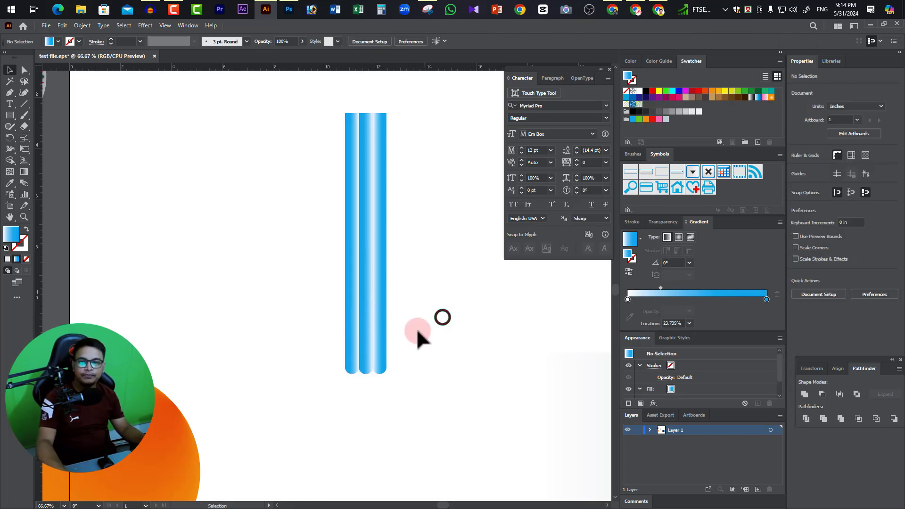
Add a color stop at about 47.66% to the middle bar's gradient and color it with a blue swatch.
{"action": "left_click", "coordinate": [366, 292]}
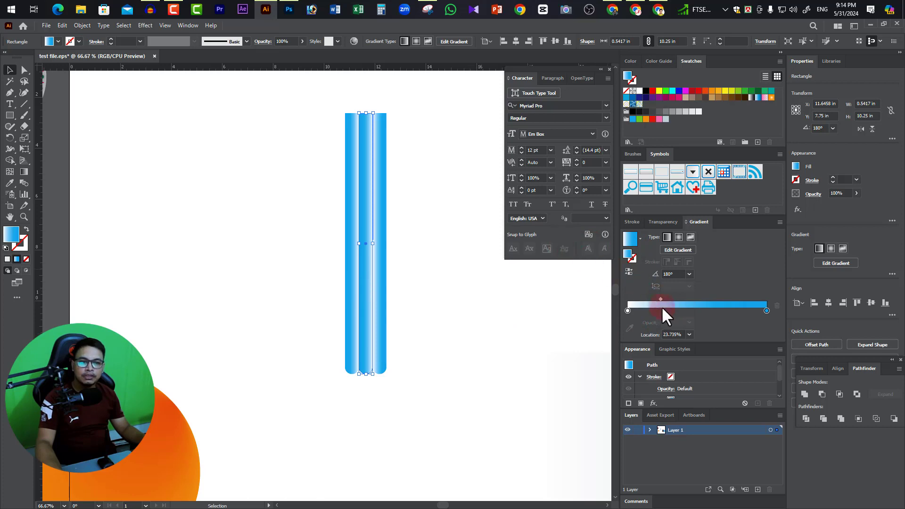
{"action": "left_click", "coordinate": [24, 171]}
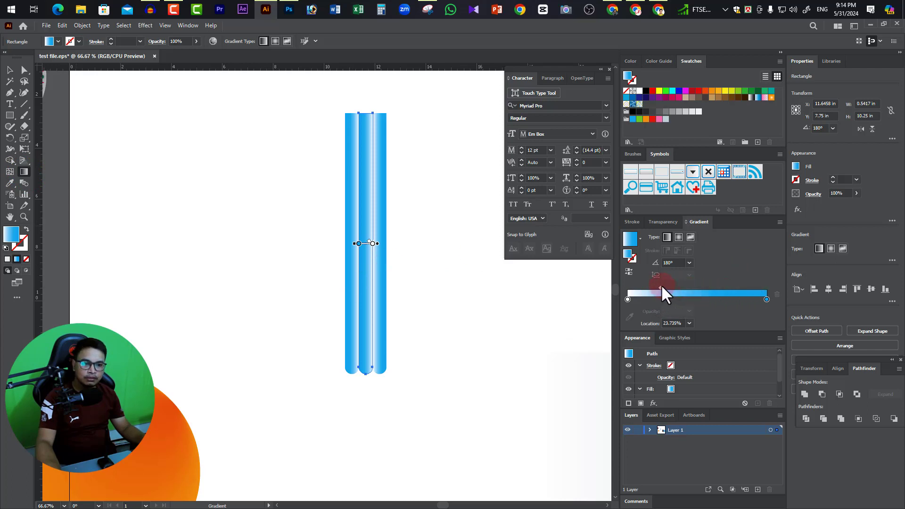
{"action": "mouse_move", "coordinate": [662, 286]}
{"action": "left_mouse_down"}
{"action": "mouse_move", "coordinate": [693, 285]}
{"action": "mouse_move", "coordinate": [653, 285]}
{"action": "mouse_move", "coordinate": [664, 286]}
{"action": "left_mouse_up"}
{"action": "left_click", "coordinate": [695, 300]}
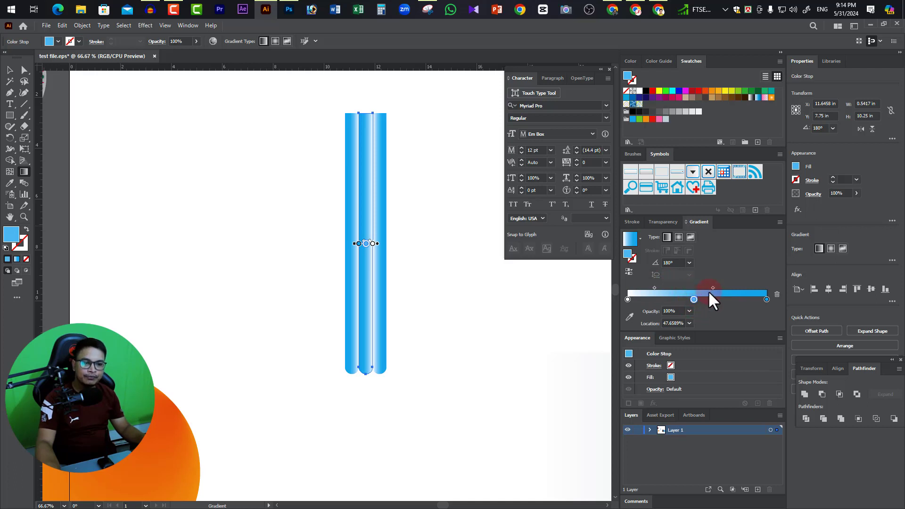
{"action": "left_click", "coordinate": [694, 299]}
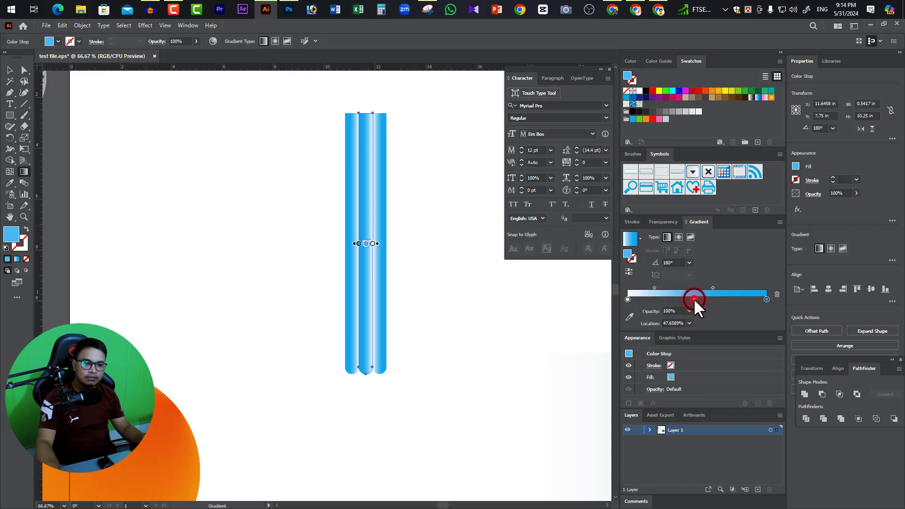
{"action": "double_click", "coordinate": [694, 299]}
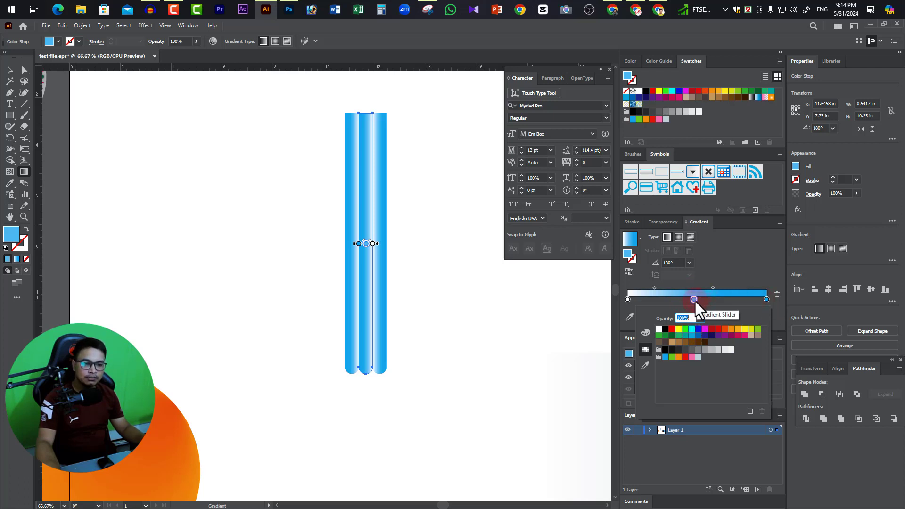
{"action": "left_click", "coordinate": [691, 336]}
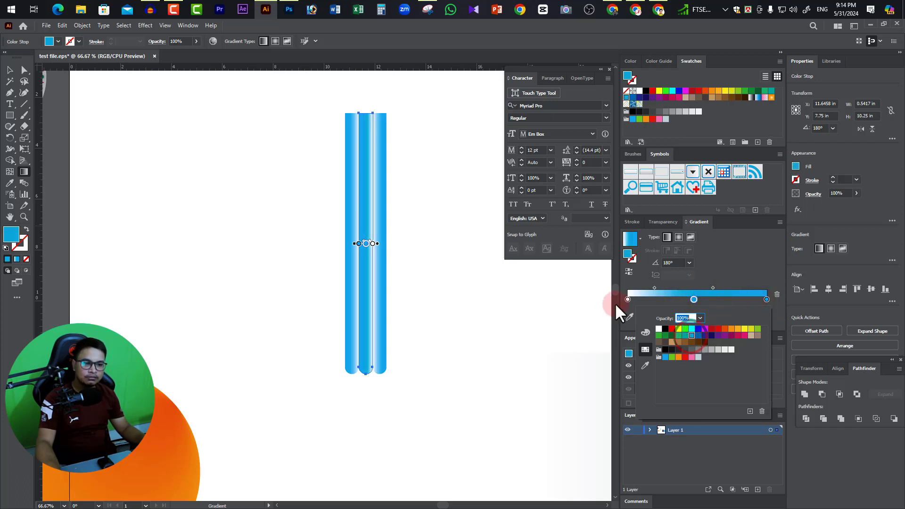
Set both end color stops of the middle bar's gradient to white.
{"action": "double_click", "coordinate": [628, 300]}
{"action": "left_click", "coordinate": [659, 329]}
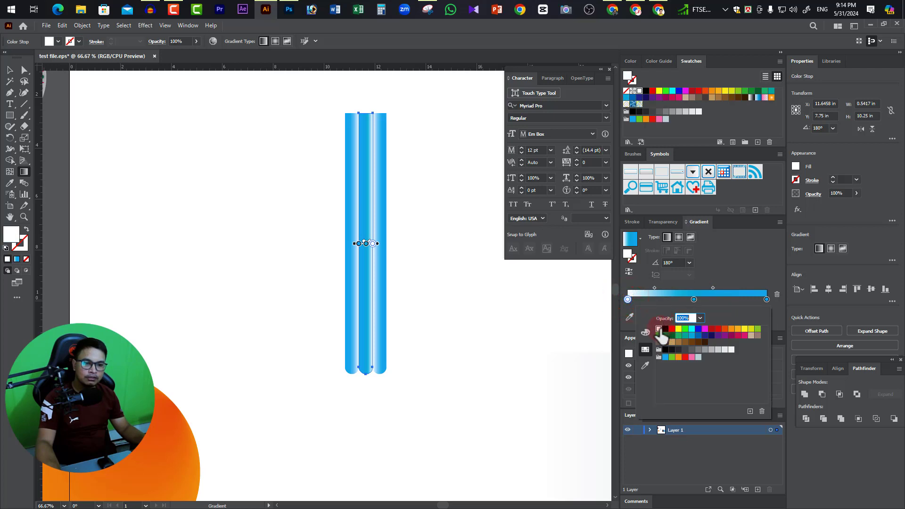
{"action": "double_click", "coordinate": [768, 299]}
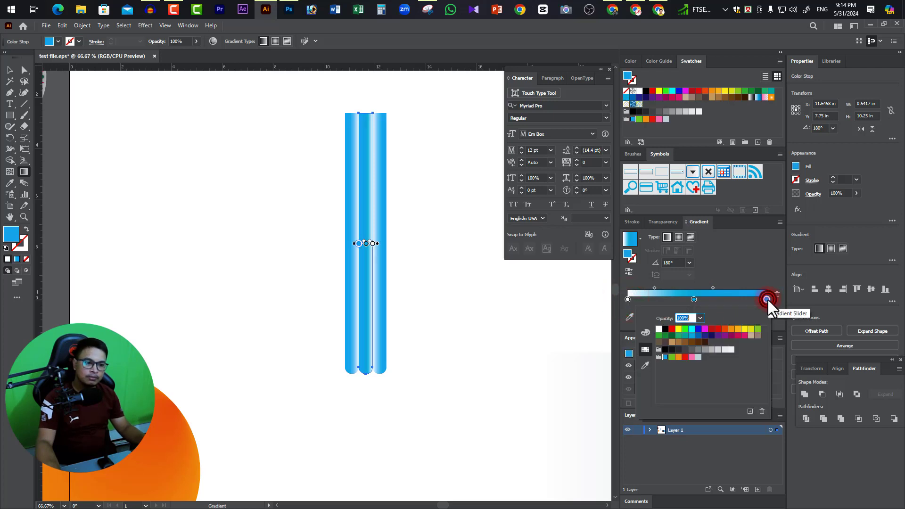
{"action": "left_click", "coordinate": [660, 329]}
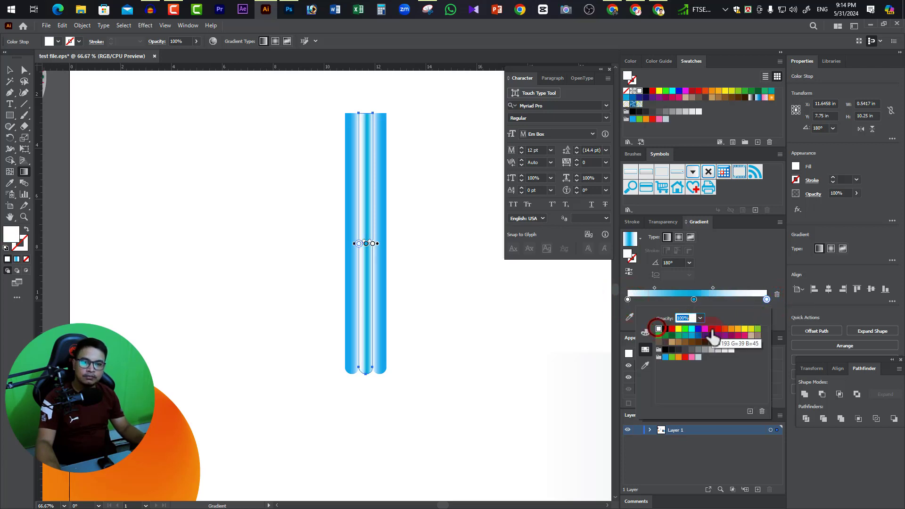
Widen the middle bar's blue band by setting the gradient midpoints to about 28.35% and 72.72%.
{"action": "left_click", "coordinate": [713, 288]}
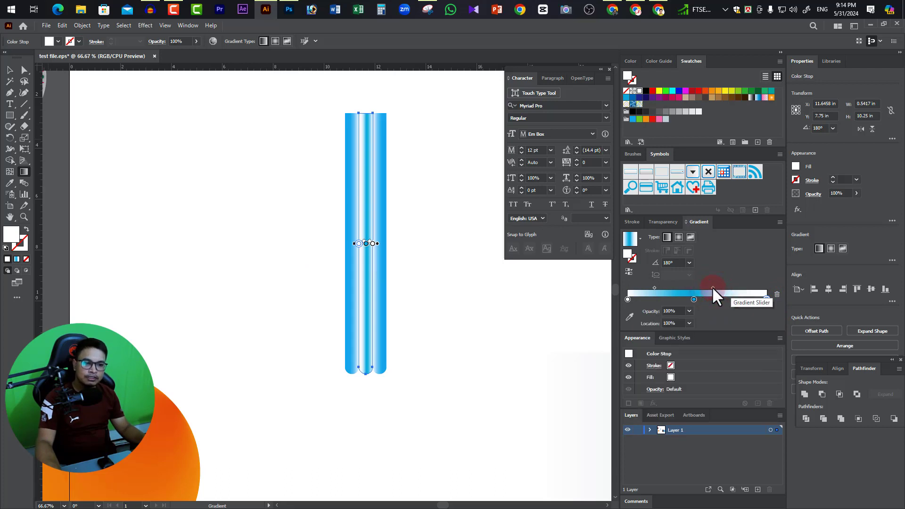
{"action": "left_click_drag", "start_coordinate": [713, 288], "coordinate": [742, 288]}
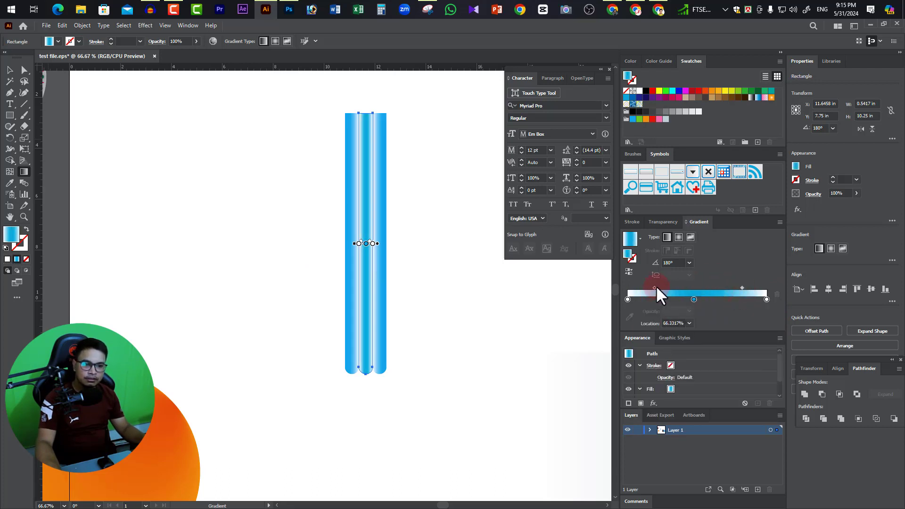
{"action": "left_click_drag", "start_coordinate": [655, 287], "coordinate": [646, 286]}
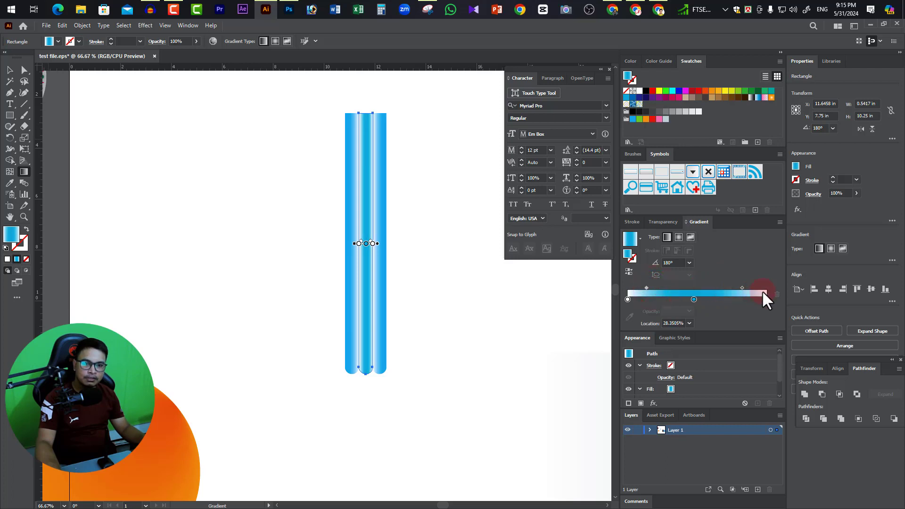
{"action": "left_click_drag", "start_coordinate": [742, 287], "coordinate": [746, 286]}
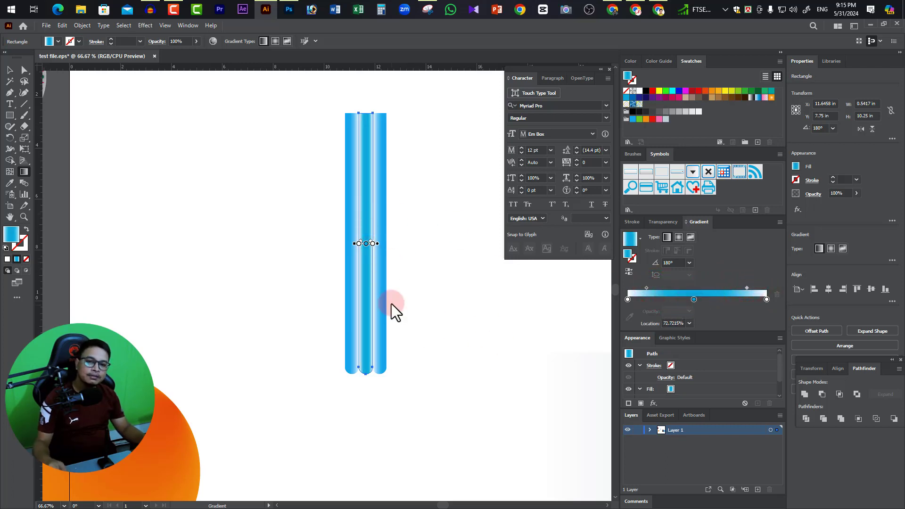
Recolor the middle bar's central color stop with the blue sampled from the right bar's outer edge, and deselect the bar.
{"action": "left_click", "coordinate": [694, 299]}
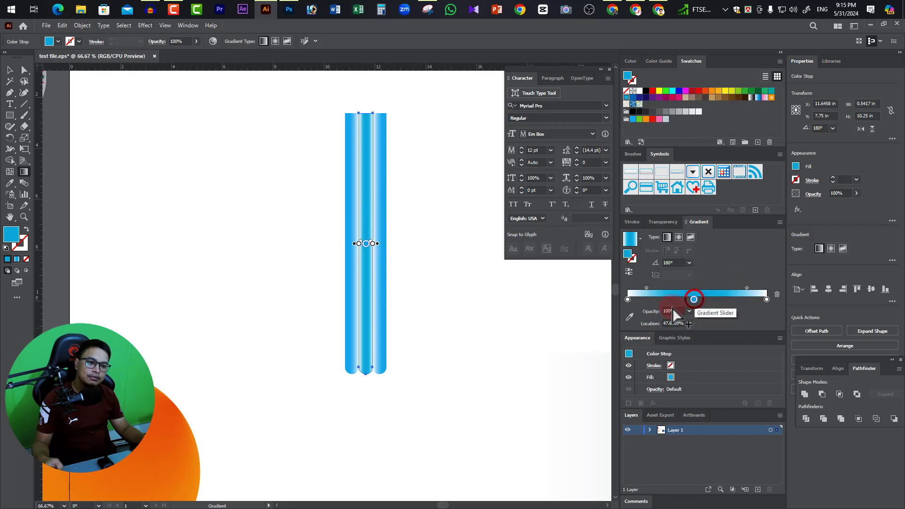
{"action": "left_click", "coordinate": [630, 318]}
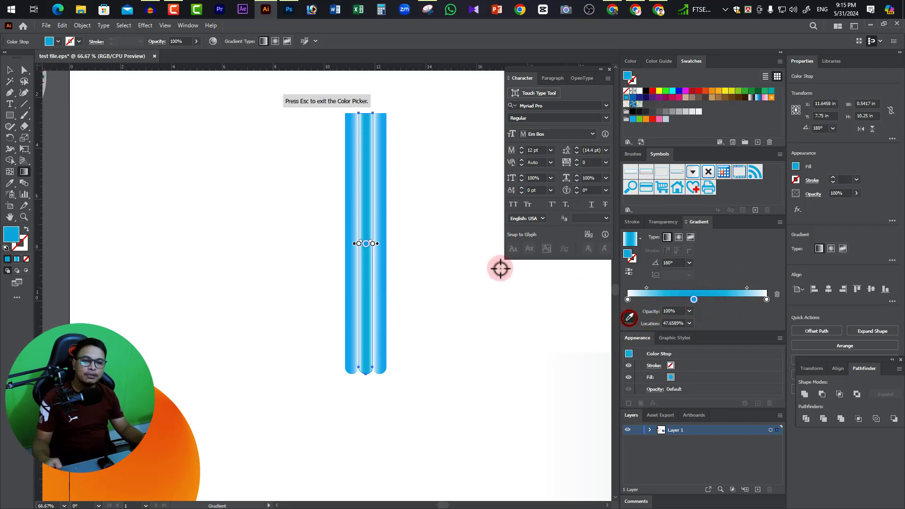
{"action": "left_click", "coordinate": [385, 255]}
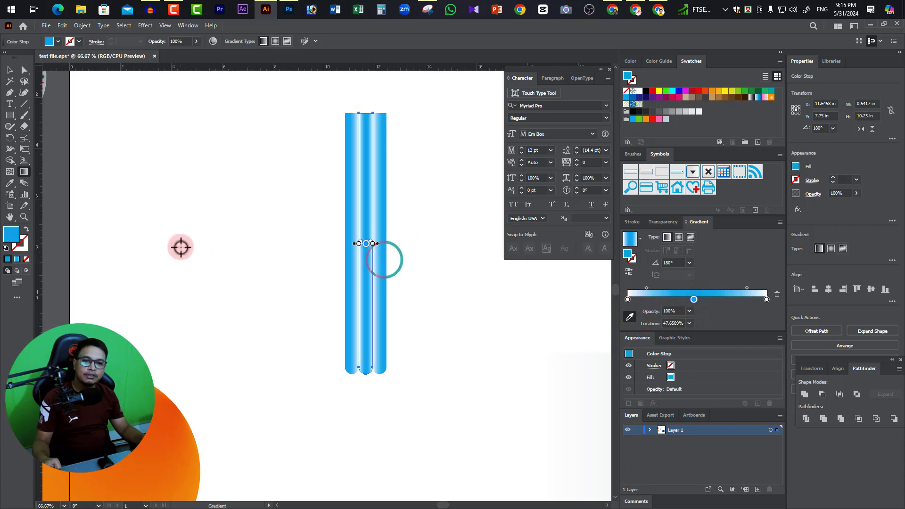
{"action": "left_click", "coordinate": [9, 70]}
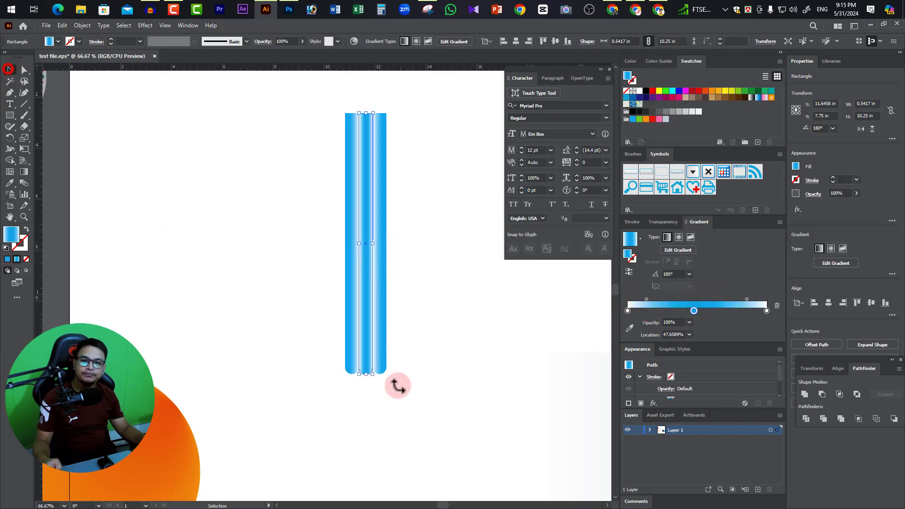
{"action": "left_click", "coordinate": [416, 318]}
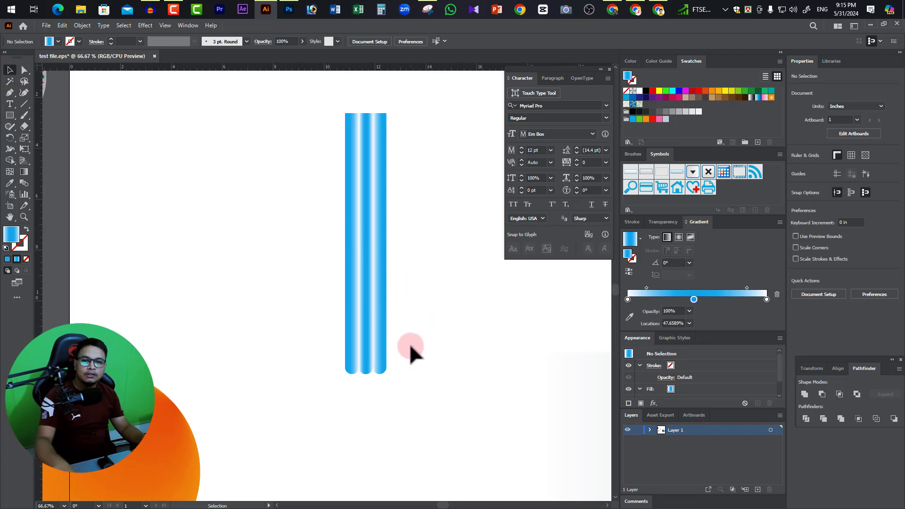
Draw a rectangle about 1.63 in wide over the rounded lower ends of the three bars, extending below them.
{"action": "left_click_drag", "start_coordinate": [395, 395], "coordinate": [391, 349]}
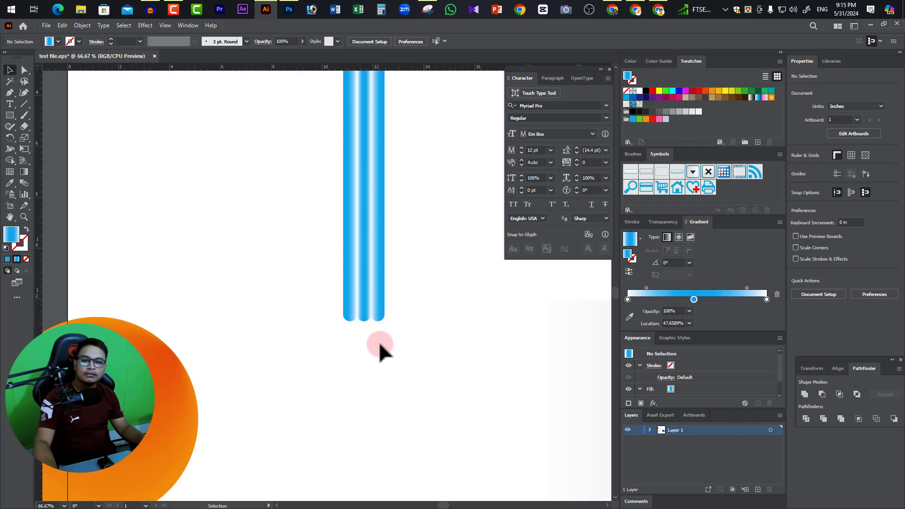
{"action": "scroll", "coordinate": [378, 342], "scroll_direction": "down", "scroll_amount": 2}
{"action": "scroll", "coordinate": [383, 332], "scroll_direction": "down", "scroll_amount": 2}
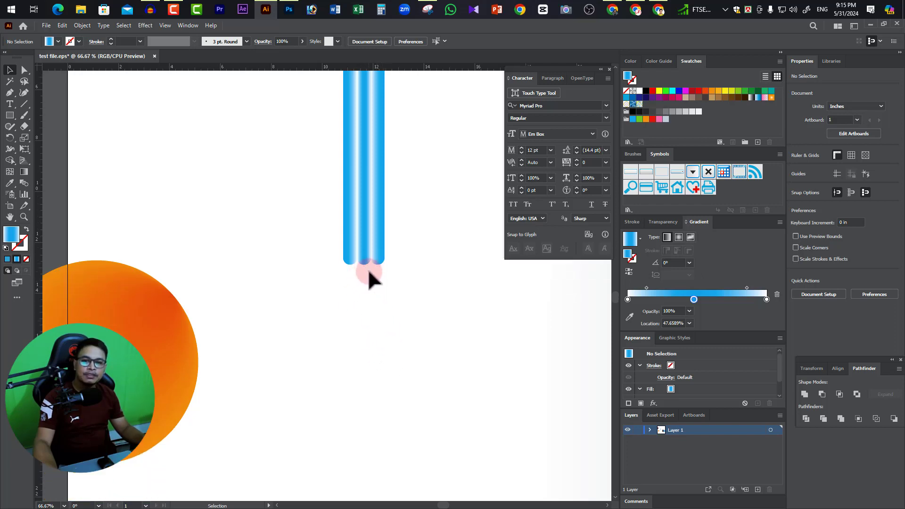
{"action": "left_click_drag", "start_coordinate": [12, 116], "coordinate": [36, 117]}
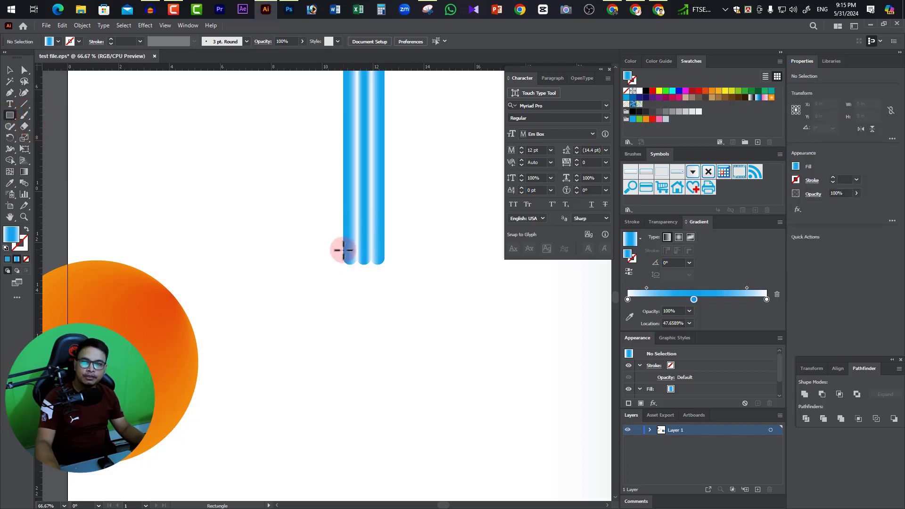
{"action": "left_click_drag", "start_coordinate": [344, 250], "coordinate": [382, 315]}
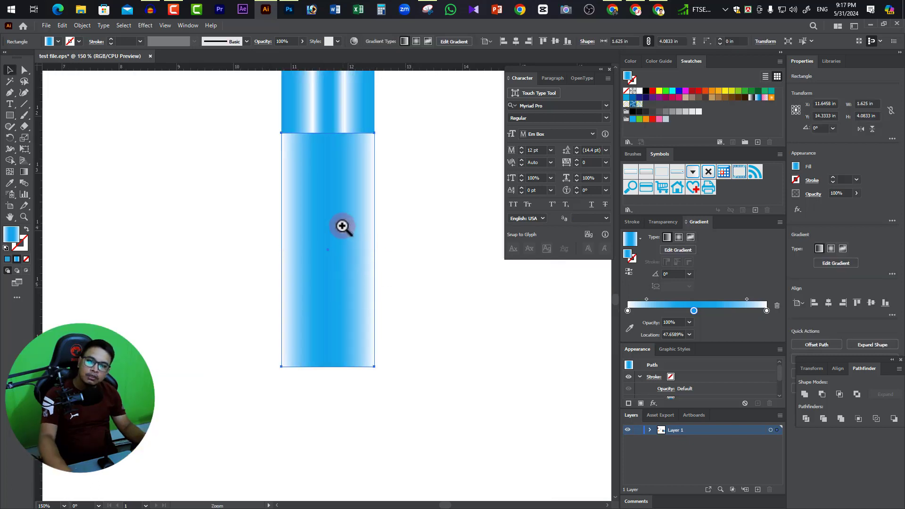
Send the lower gradient rectangle behind the three bars so their rounded ends overlap its upper edge.
{"action": "left_click_drag", "start_coordinate": [374, 291], "coordinate": [372, 326]}
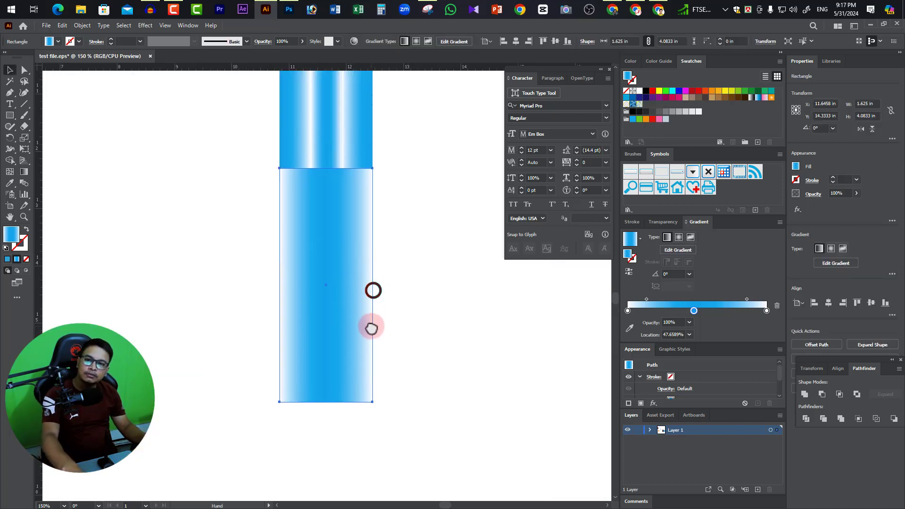
{"action": "right_click", "coordinate": [340, 245]}
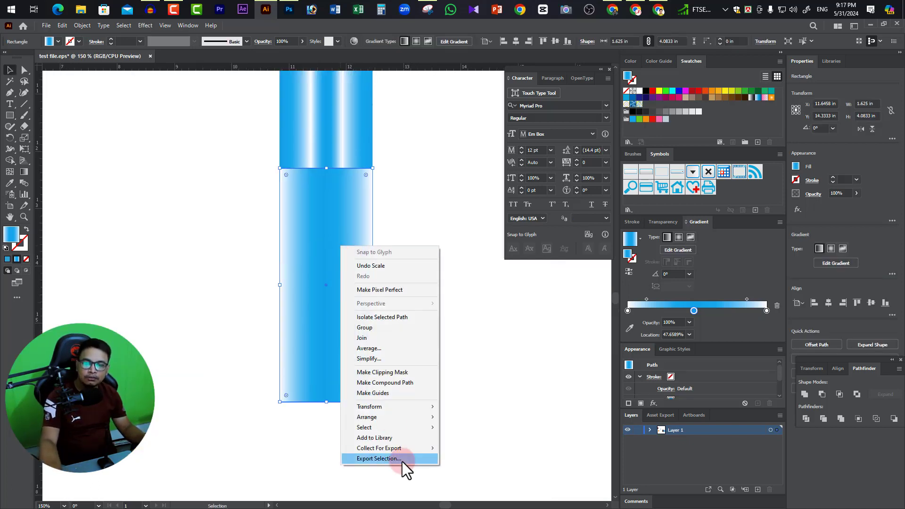
{"action": "left_click", "coordinate": [379, 418]}
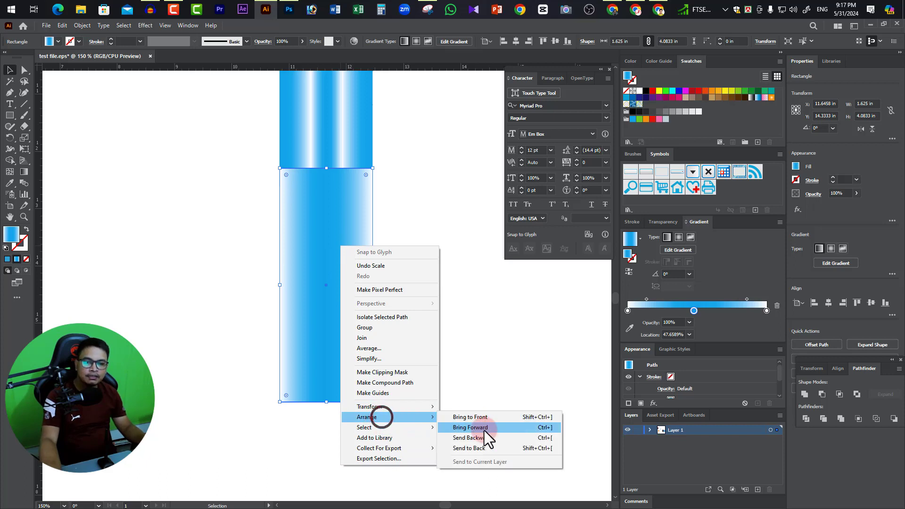
{"action": "left_click", "coordinate": [481, 449]}
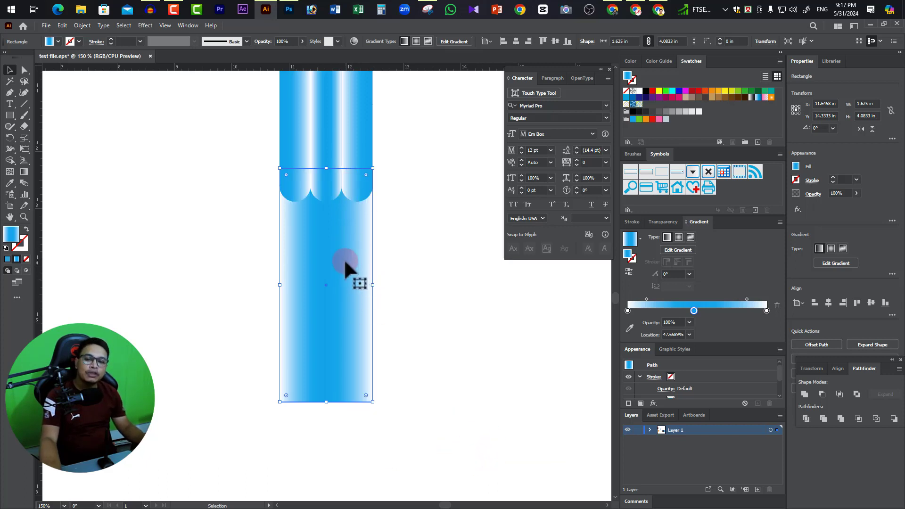
Place a vertical ruler guide through the horizontal center of the lower rectangle.
{"action": "left_click", "coordinate": [330, 367], "text": "ctrl"}
{"action": "left_click_drag", "start_coordinate": [342, 324], "coordinate": [369, 396]}
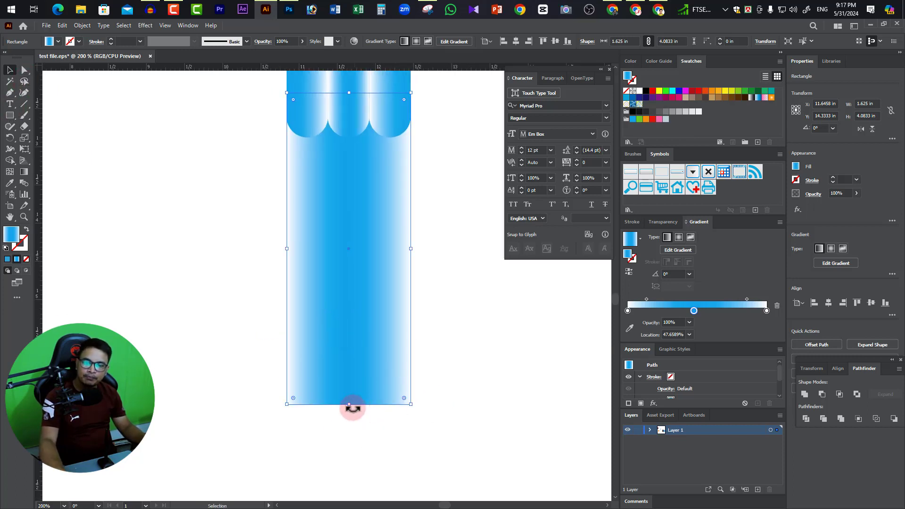
{"action": "left_click", "coordinate": [10, 92]}
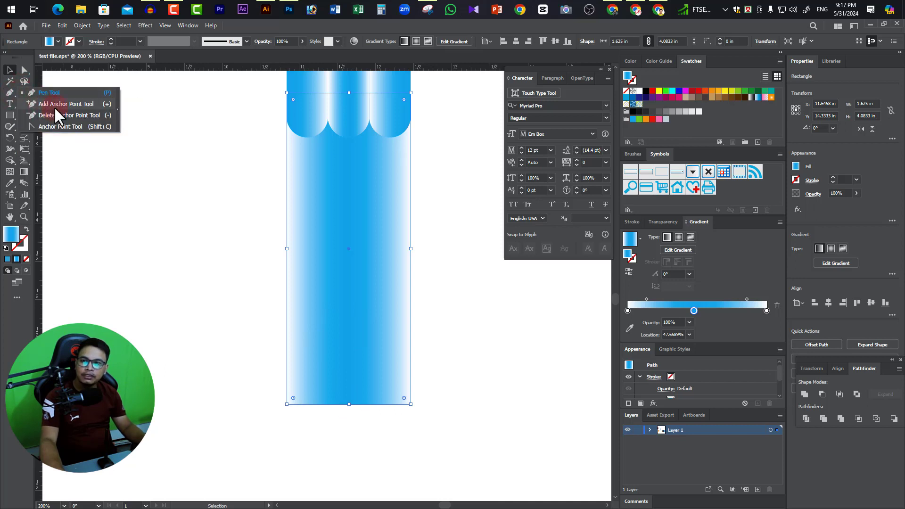
{"action": "left_click", "coordinate": [58, 104]}
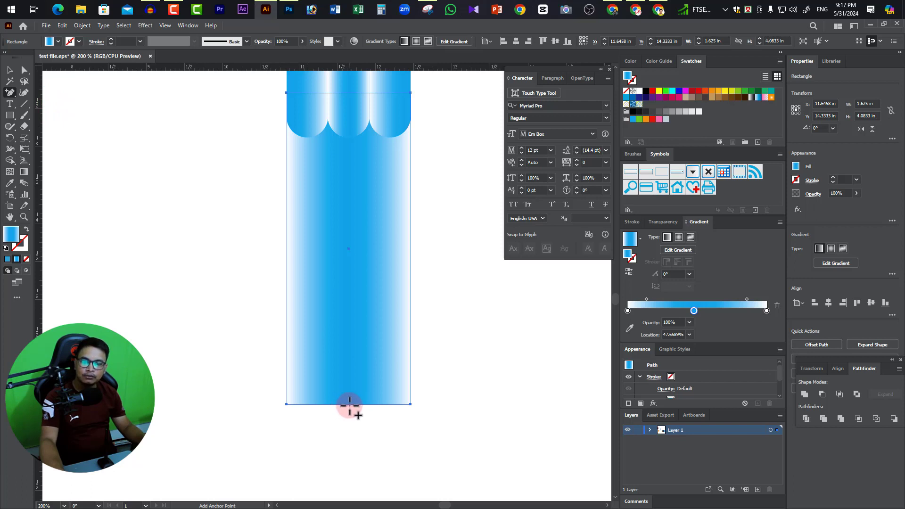
{"action": "left_click", "coordinate": [10, 71]}
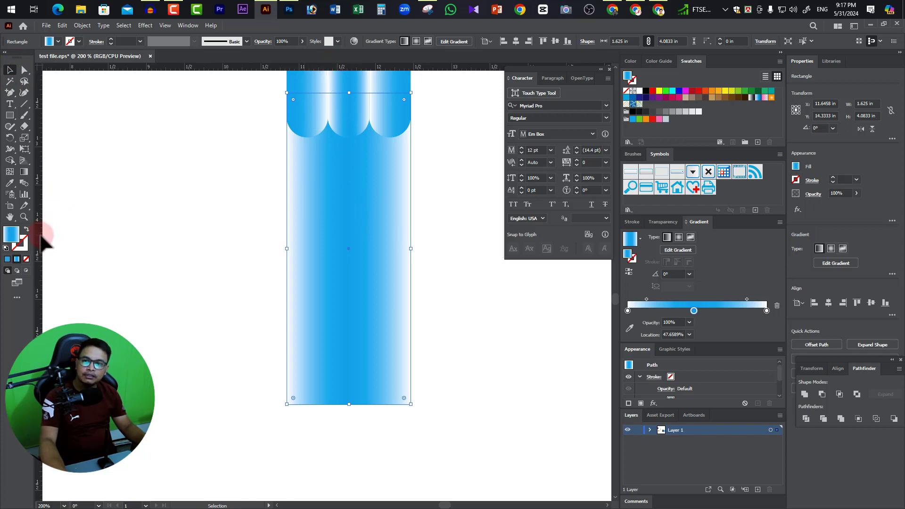
{"action": "left_click_drag", "start_coordinate": [41, 241], "coordinate": [349, 284]}
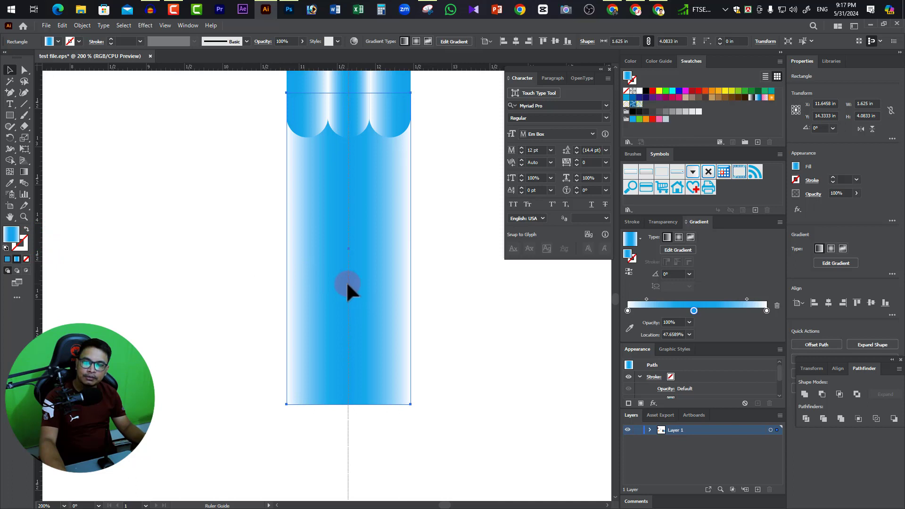
Add an anchor point on the rectangle's bottom edge where the center guide crosses it.
{"action": "key", "text": "plus"}
{"action": "scroll", "coordinate": [352, 403], "scroll_direction": "up", "scroll_amount": 3}
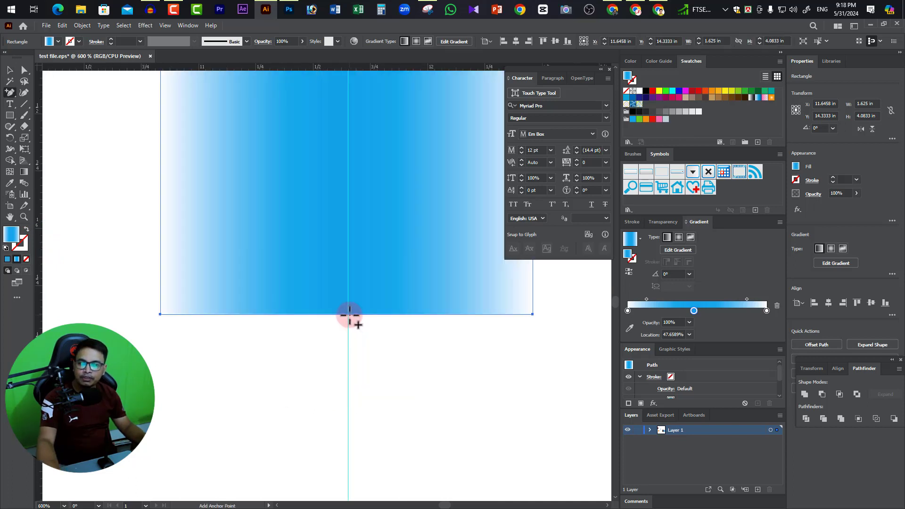
{"action": "left_click", "coordinate": [349, 314]}
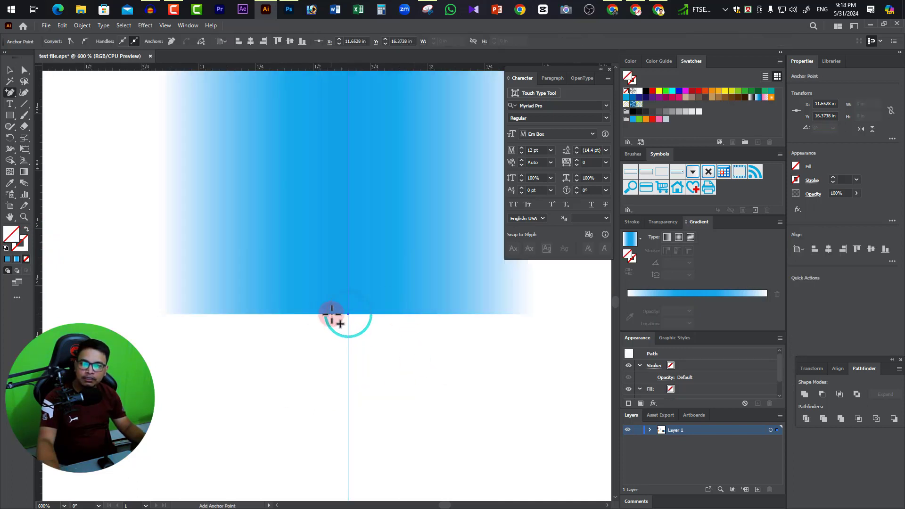
{"action": "left_click", "coordinate": [10, 70]}
{"action": "left_click", "coordinate": [374, 231]}
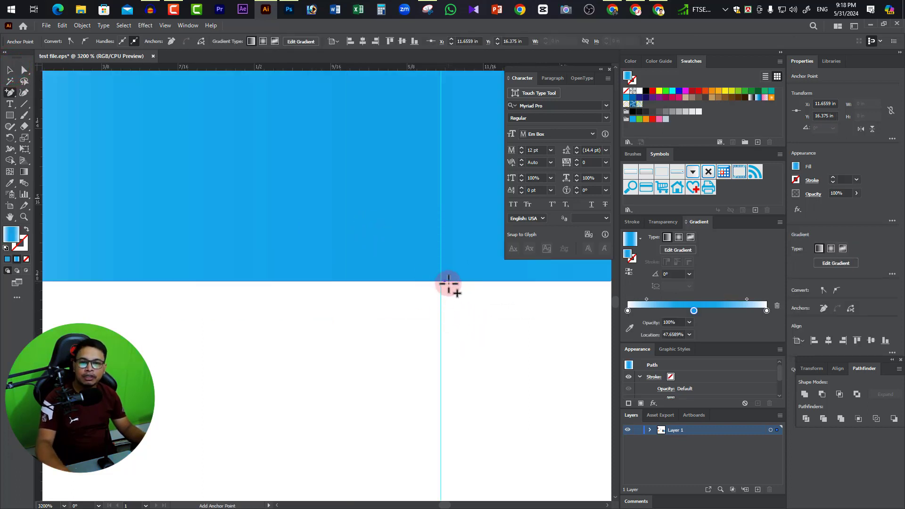
Pull the new center anchor point straight down along the guide, stretching the rectangle into a pointed tip about 9.38 in tall overall.
{"action": "key", "text": "a"}
{"action": "left_click", "coordinate": [446, 255]}
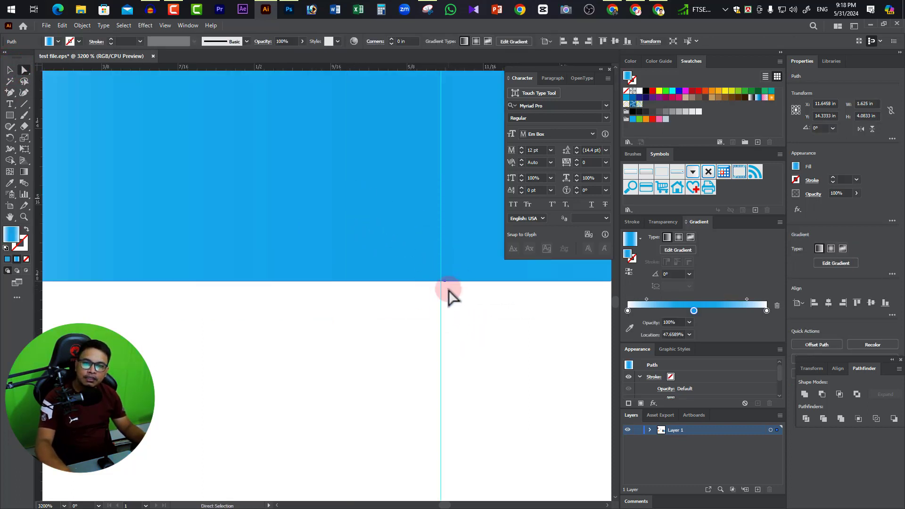
{"action": "left_click", "coordinate": [446, 282]}
{"action": "scroll", "coordinate": [445, 285], "scroll_direction": "down", "scroll_amount": 7}
{"action": "left_click_drag", "start_coordinate": [444, 271], "coordinate": [431, 333]}
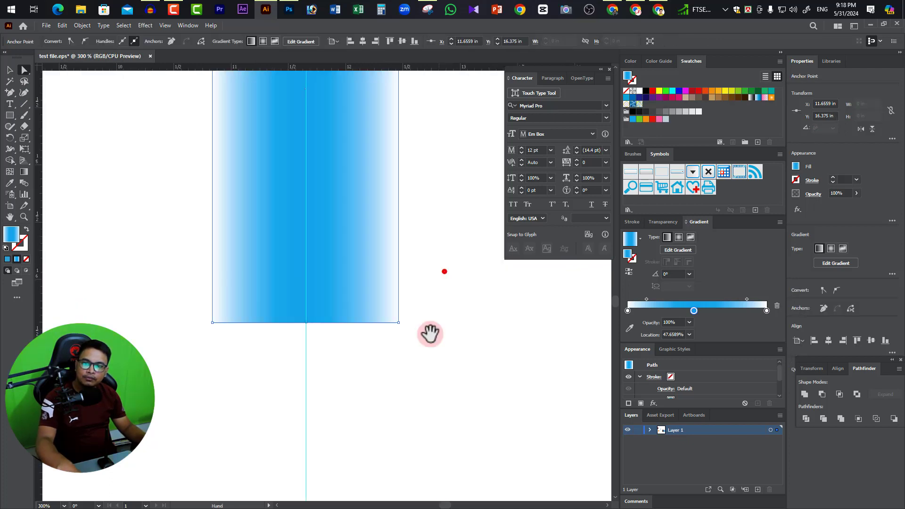
{"action": "left_click_drag", "start_coordinate": [368, 295], "coordinate": [404, 374]}
{"action": "left_click", "coordinate": [373, 296], "text": "ctrl+alt"}
{"action": "left_click_drag", "start_coordinate": [398, 273], "coordinate": [394, 182]}
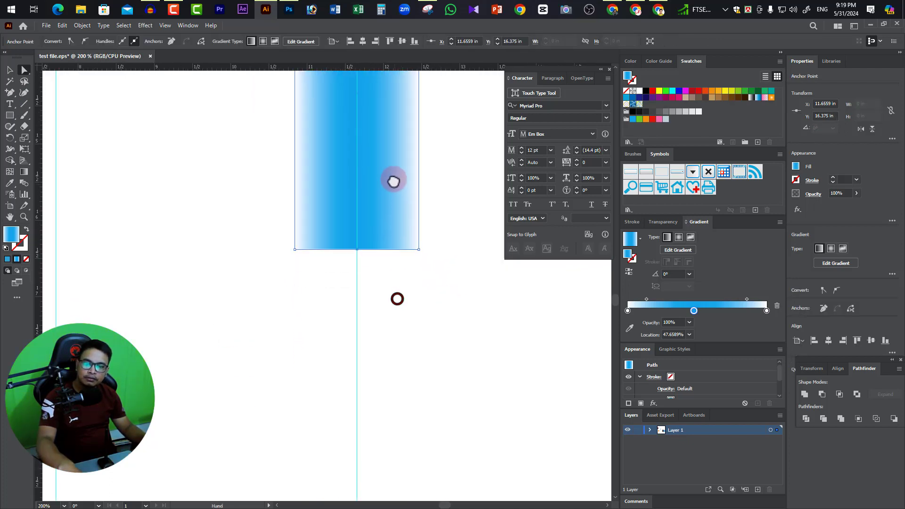
{"action": "left_click", "coordinate": [386, 267], "text": "ctrl+alt"}
{"action": "left_click", "coordinate": [387, 267], "text": "ctrl+alt"}
{"action": "left_click", "coordinate": [386, 266], "text": "ctrl+alt"}
{"action": "left_click_drag", "start_coordinate": [237, 350], "coordinate": [369, 252]}
{"action": "left_click", "coordinate": [383, 202]}
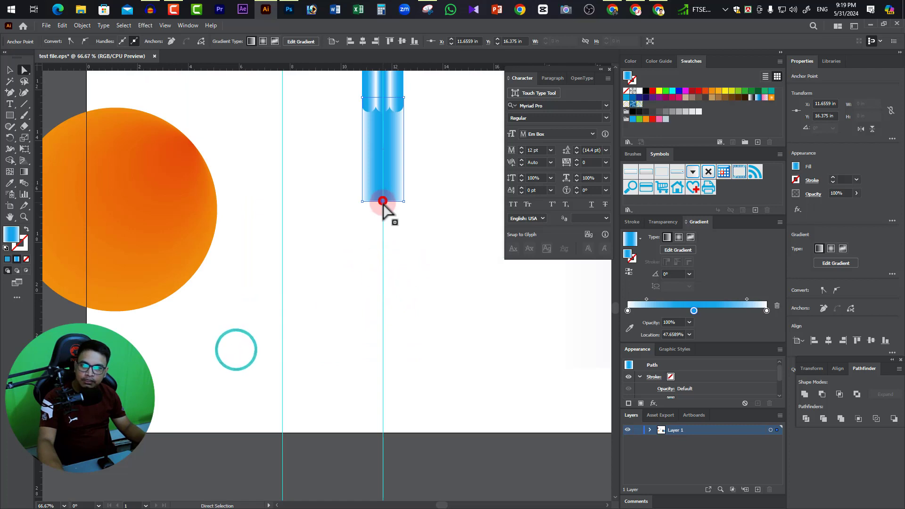
{"action": "left_click_drag", "start_coordinate": [382, 202], "coordinate": [383, 334]}
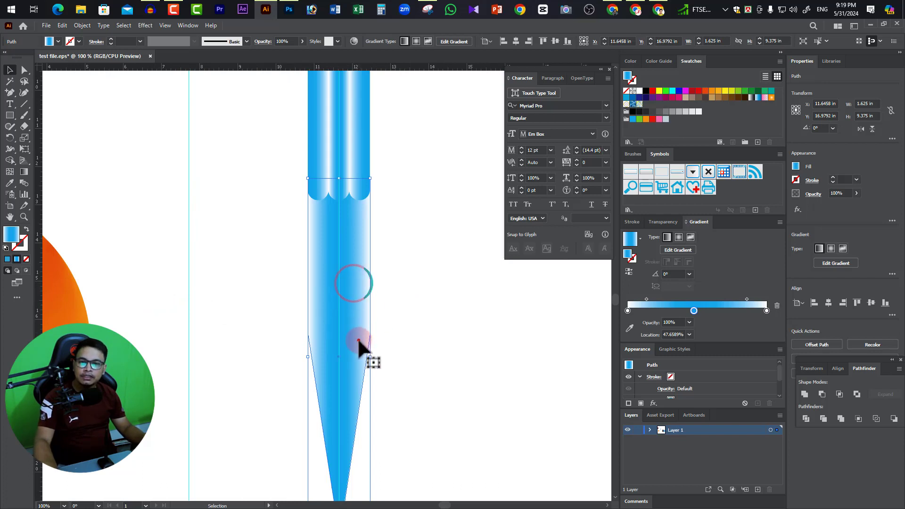
Move the pointed shape up and center it on the bars so its taper starts at their rounded ends.
{"action": "left_click_drag", "start_coordinate": [358, 340], "coordinate": [354, 242]}
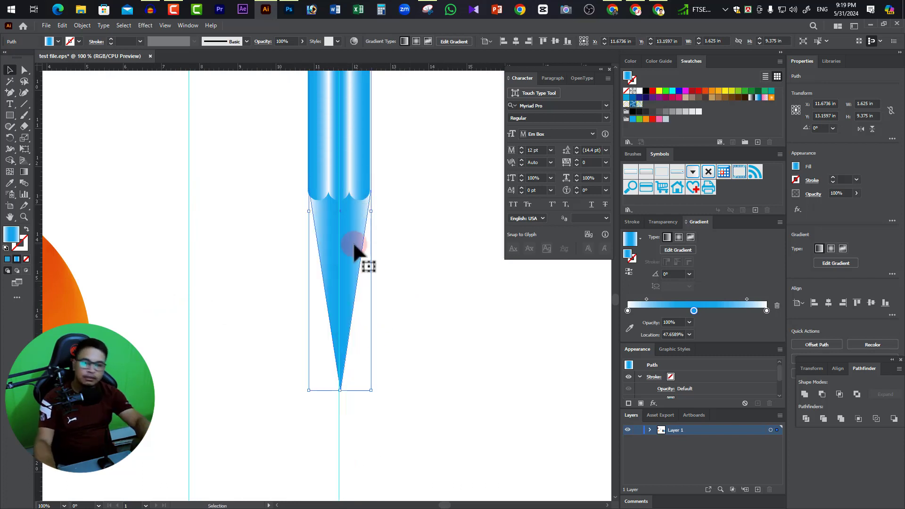
{"action": "key", "text": "Up"}
{"action": "key", "text": "Up"}
{"action": "key", "text": "Up"}
{"action": "key", "text": "Up"}
{"action": "key", "text": "Up"}
{"action": "left_click_drag", "start_coordinate": [356, 302], "coordinate": [367, 318]}
{"action": "left_click", "coordinate": [357, 282]}
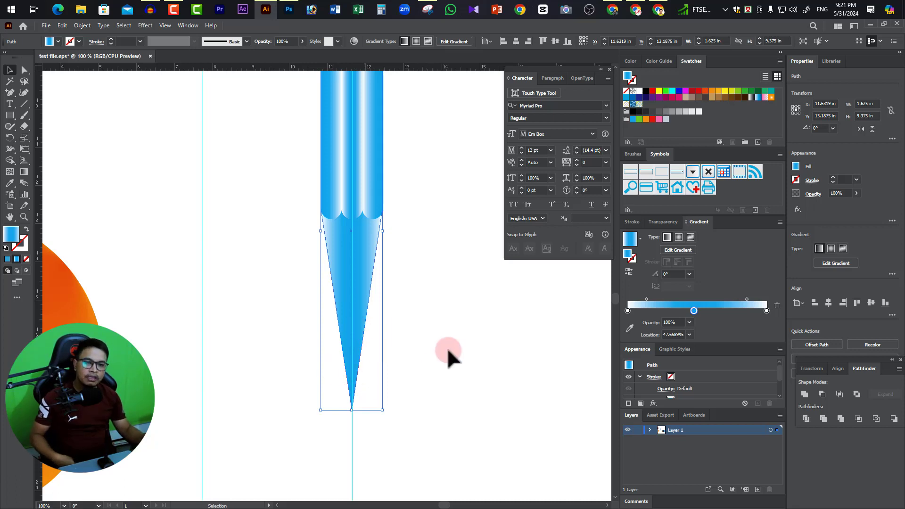
Recolor the pointed shape's linear gradient with a white middle stop, a black right stop and a dark gray left stop.
{"action": "left_click", "coordinate": [457, 278]}
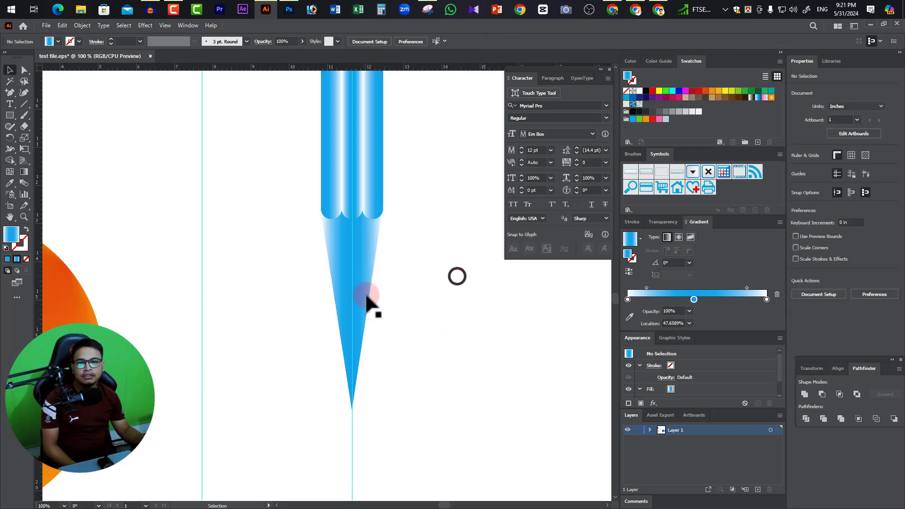
{"action": "left_click", "coordinate": [361, 290]}
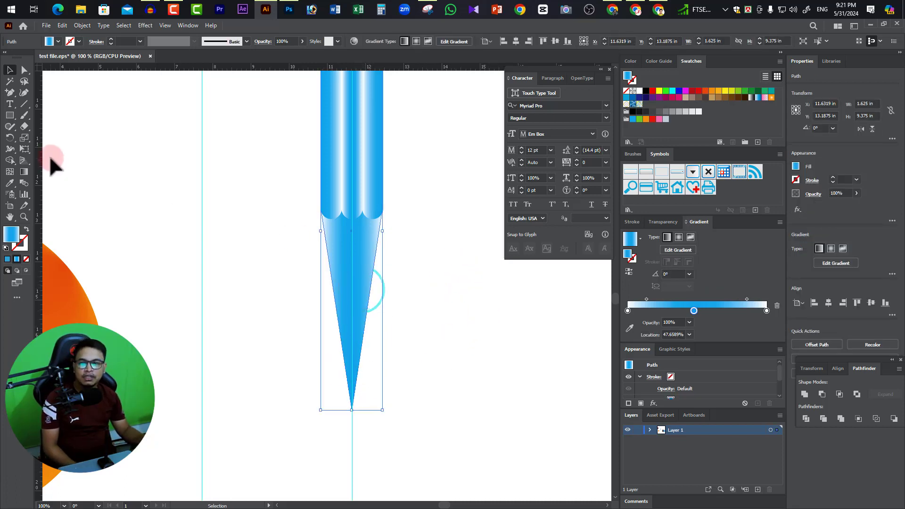
{"action": "left_click", "coordinate": [24, 171]}
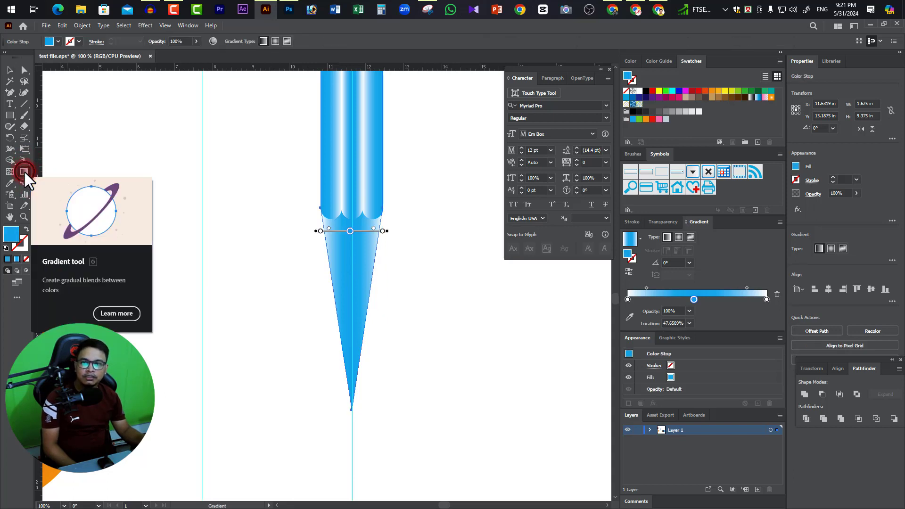
{"action": "left_click", "coordinate": [667, 237]}
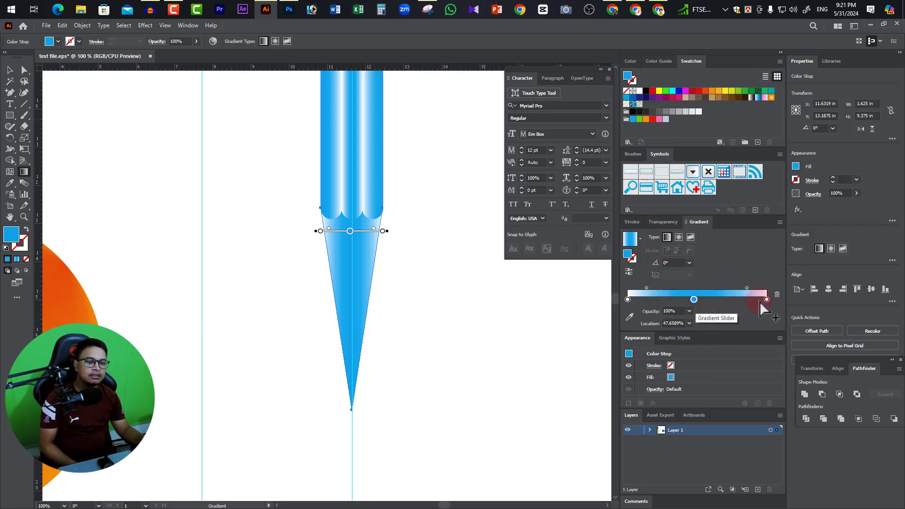
{"action": "double_click", "coordinate": [694, 299]}
{"action": "left_click", "coordinate": [660, 329]}
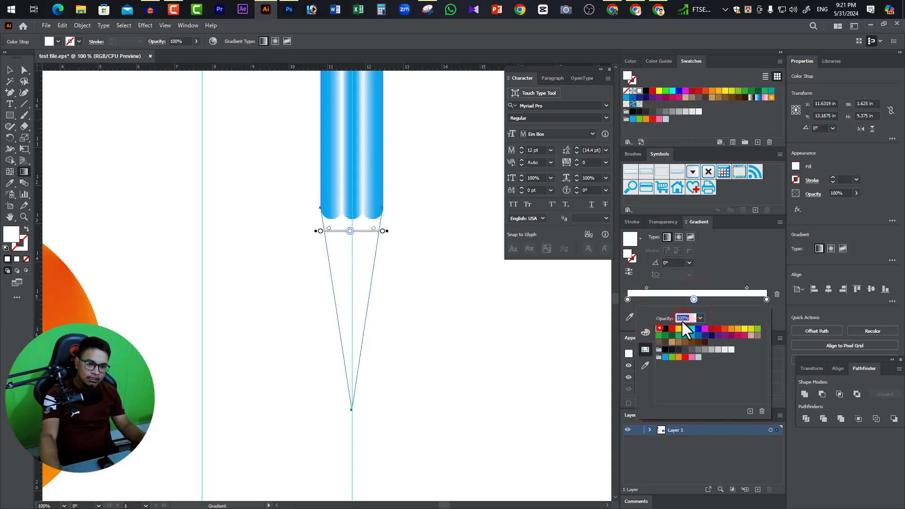
{"action": "double_click", "coordinate": [767, 300]}
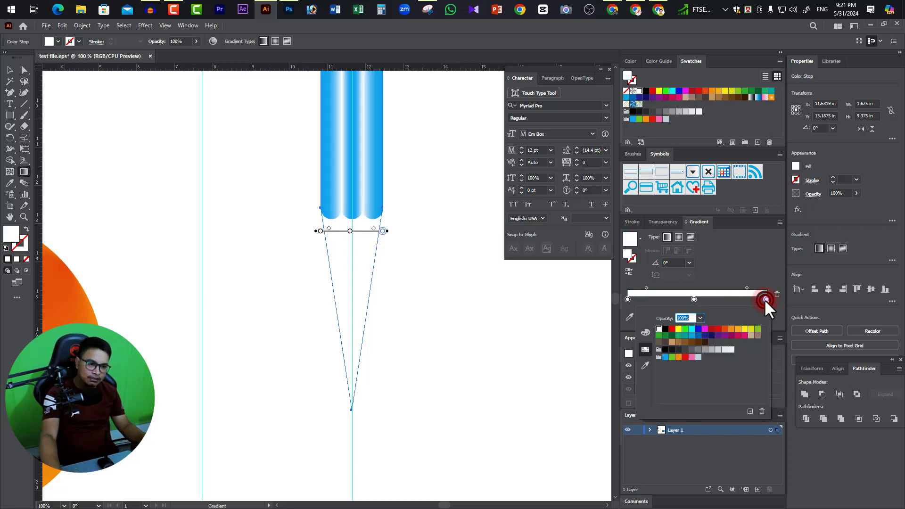
{"action": "left_click", "coordinate": [665, 328]}
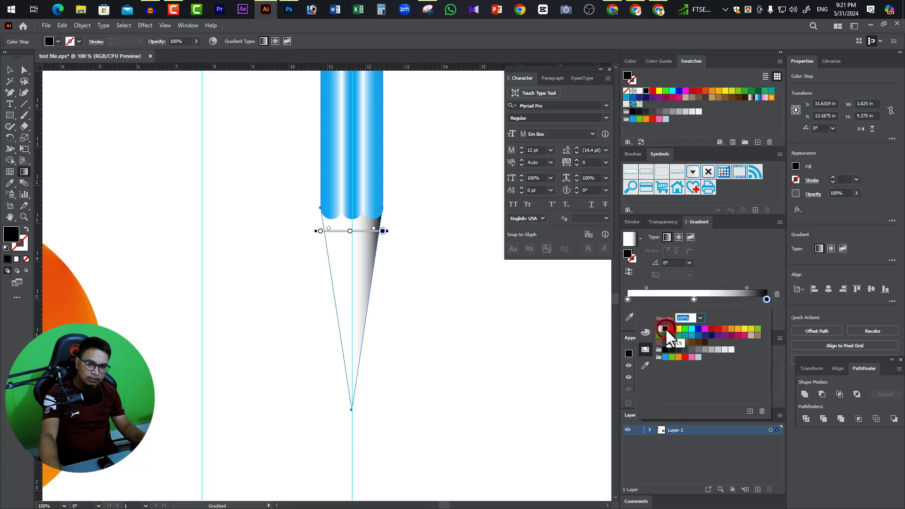
{"action": "double_click", "coordinate": [628, 299]}
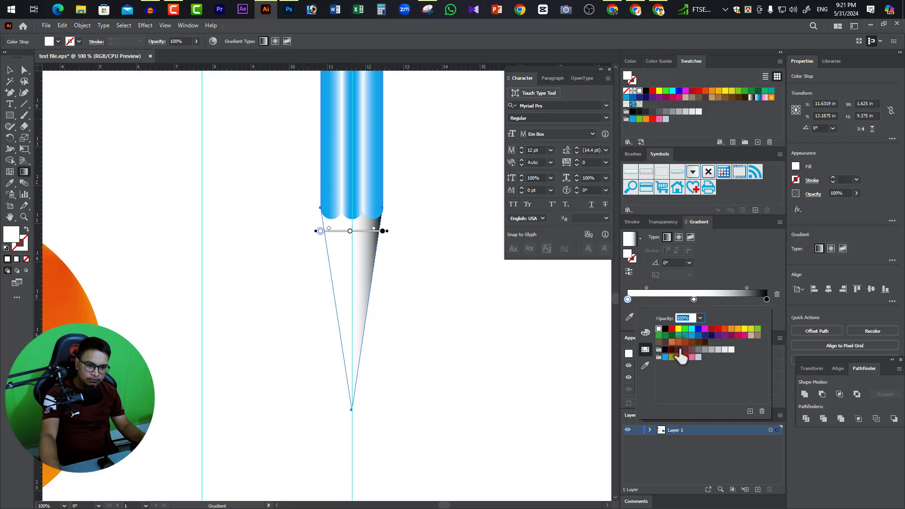
{"action": "left_click", "coordinate": [679, 349]}
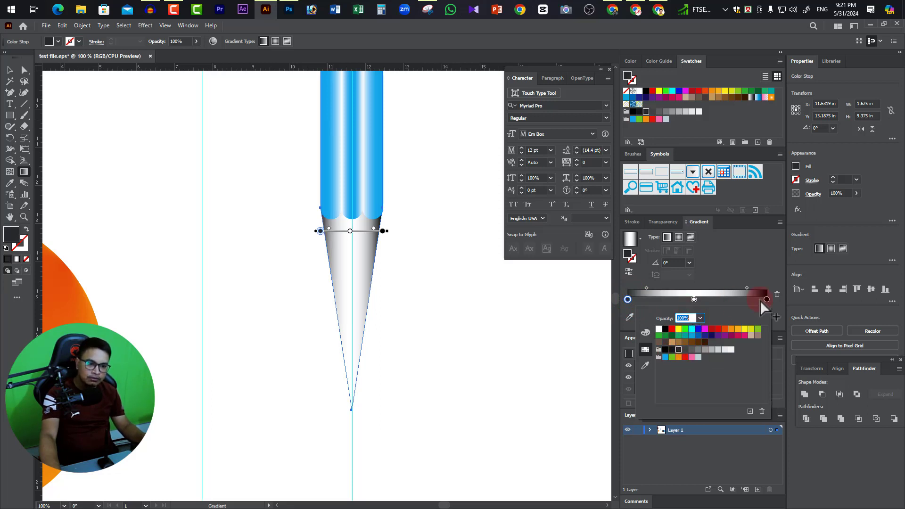
Rebalance the tip's gradient by adjusting its midpoints and moving the white stop to about 67.73%, and deselect the shape.
{"action": "left_click", "coordinate": [684, 302]}
{"action": "left_click", "coordinate": [681, 302]}
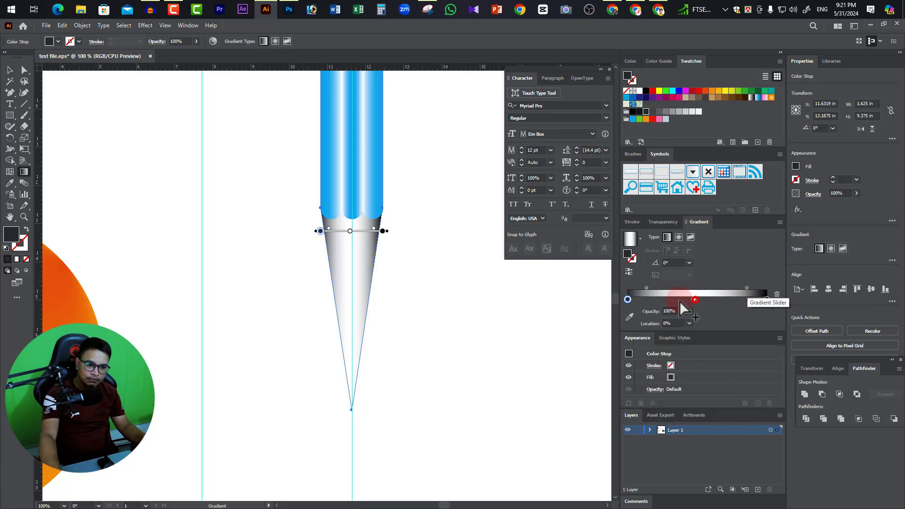
{"action": "left_click_drag", "start_coordinate": [693, 300], "coordinate": [641, 287]}
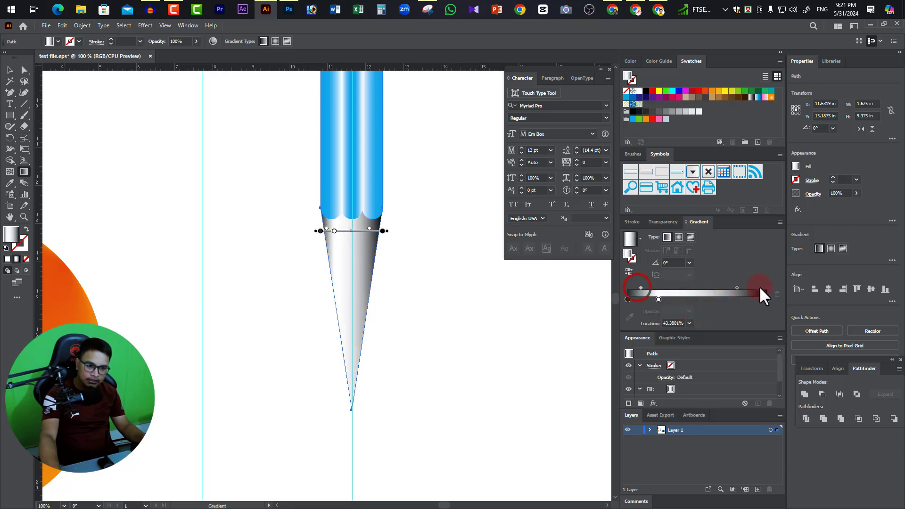
{"action": "left_click", "coordinate": [737, 288]}
{"action": "left_click_drag", "start_coordinate": [735, 285], "coordinate": [692, 286]}
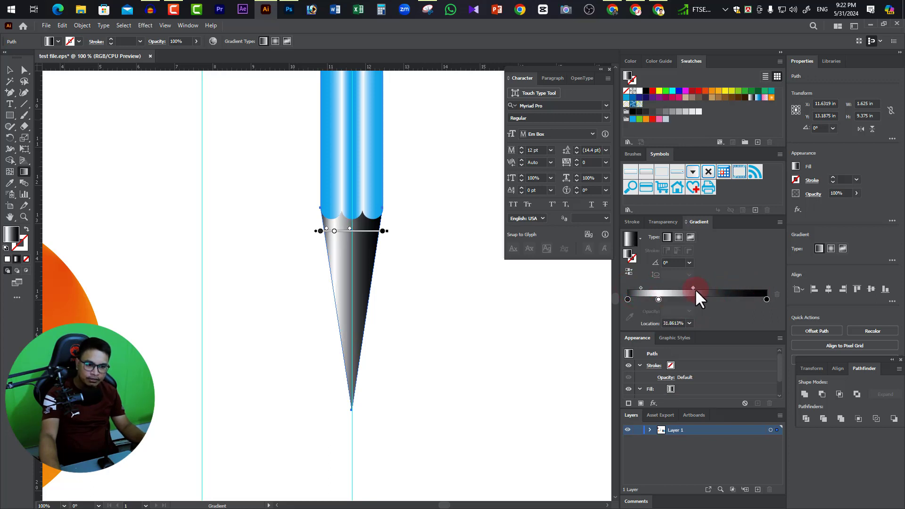
{"action": "left_click_drag", "start_coordinate": [693, 286], "coordinate": [753, 284]}
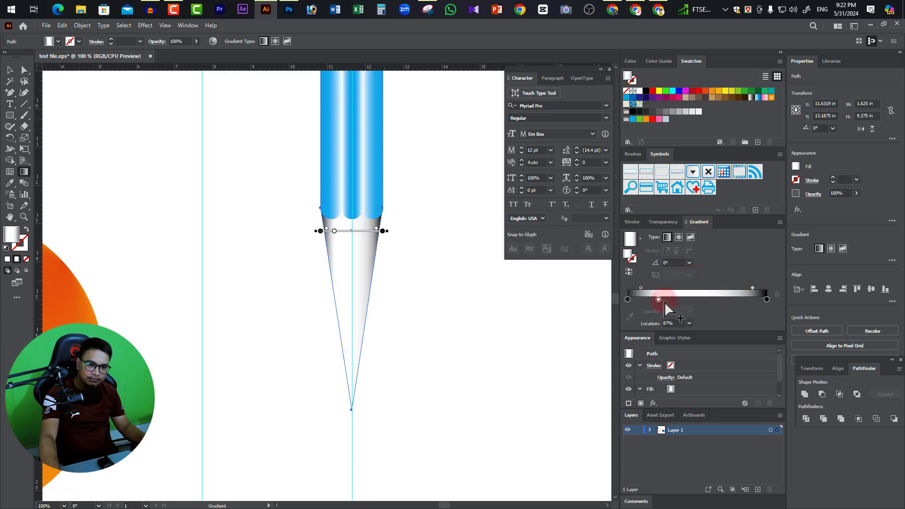
{"action": "mouse_move", "coordinate": [661, 298]}
{"action": "left_mouse_down"}
{"action": "mouse_move", "coordinate": [740, 298]}
{"action": "mouse_move", "coordinate": [754, 288]}
{"action": "mouse_move", "coordinate": [710, 285]}
{"action": "mouse_move", "coordinate": [736, 298]}
{"action": "mouse_move", "coordinate": [723, 299]}
{"action": "left_mouse_up"}
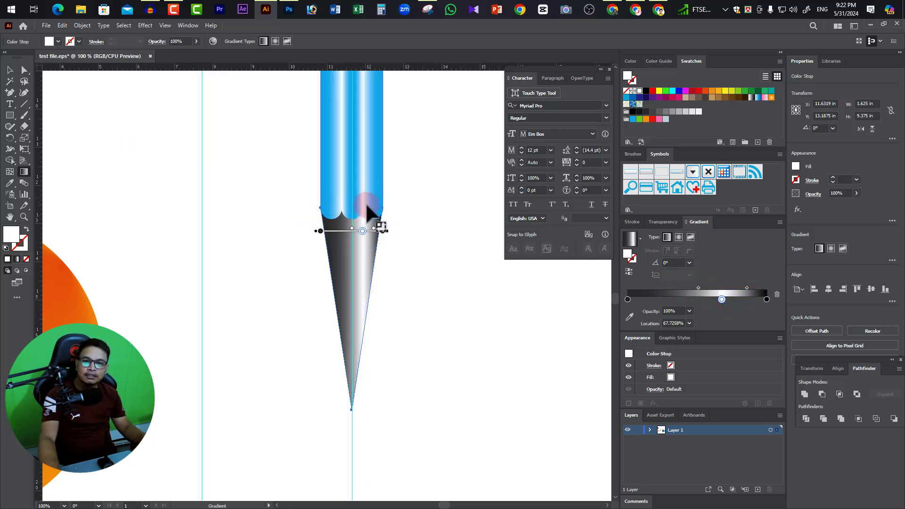
{"action": "left_click", "coordinate": [10, 70]}
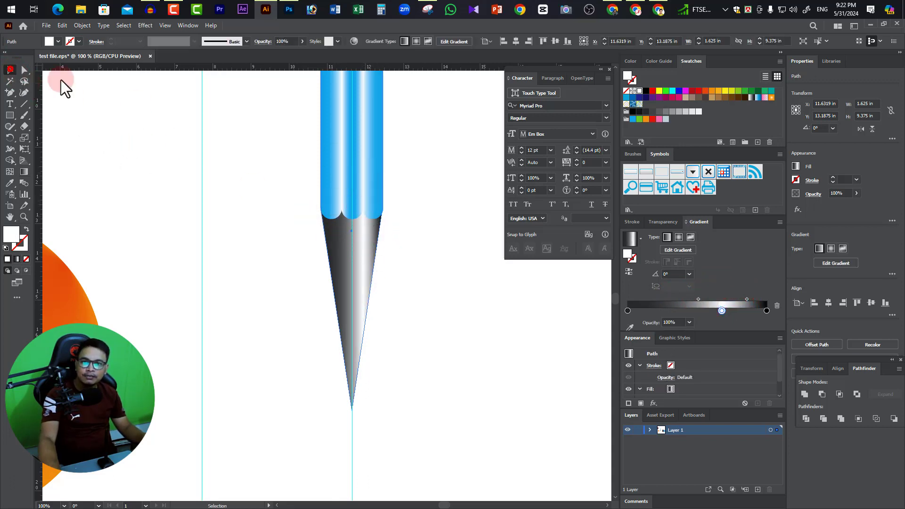
{"action": "left_click", "coordinate": [400, 158]}
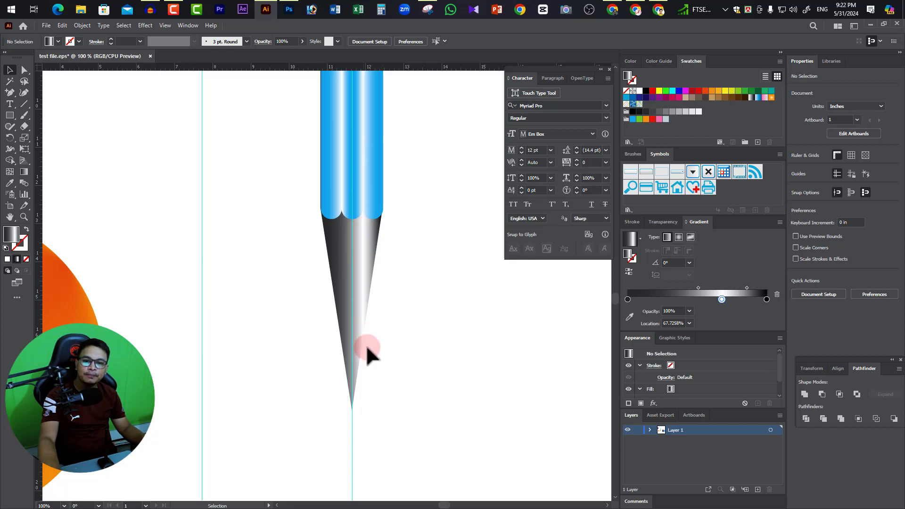
Cut the gray pointed tip across its lower part with the Knife to separate the lead point, and deselect the pieces.
{"action": "left_click", "coordinate": [358, 260]}
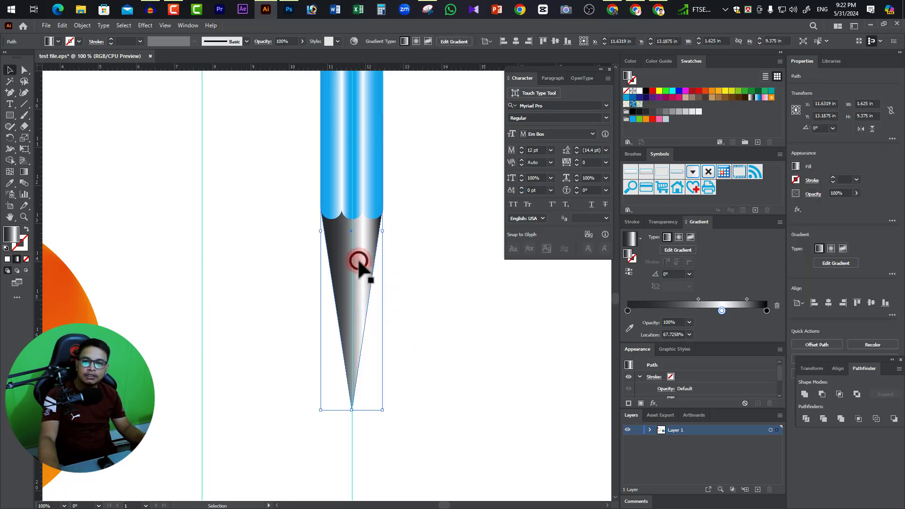
{"action": "left_click", "coordinate": [22, 122]}
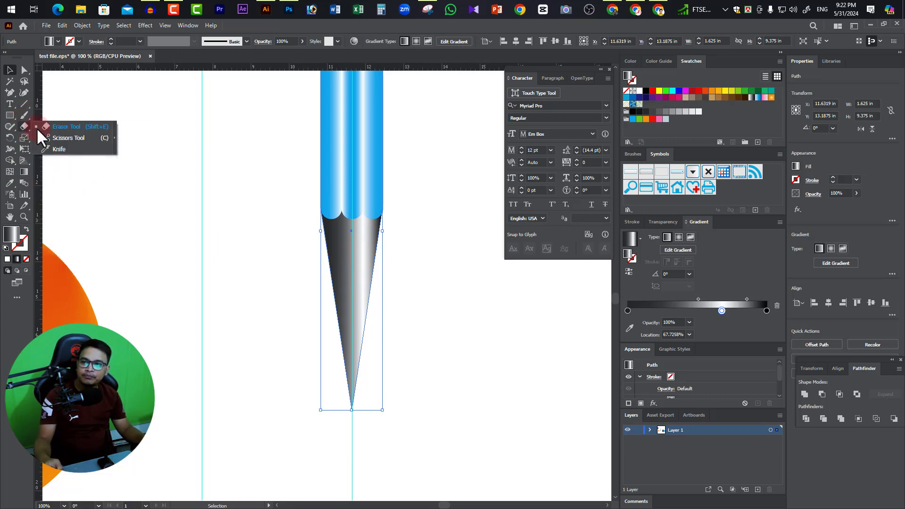
{"action": "left_click", "coordinate": [58, 148]}
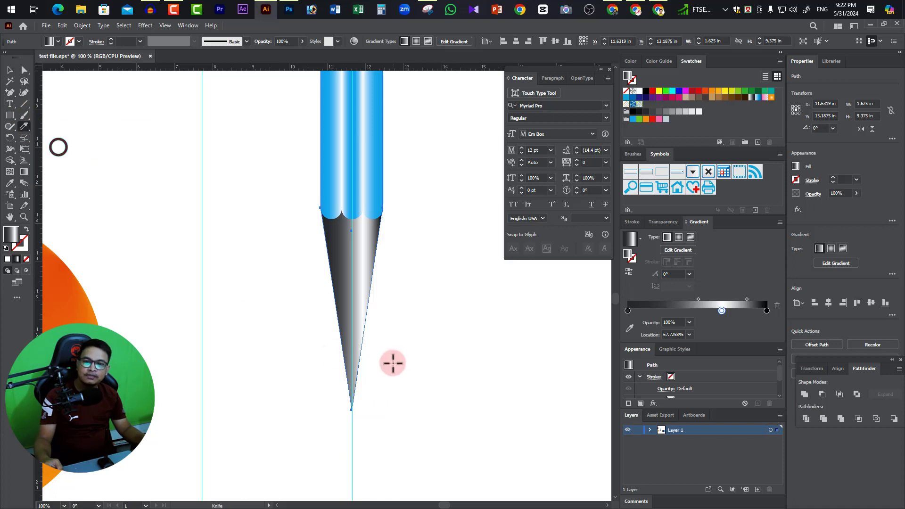
{"action": "mouse_move", "coordinate": [378, 332]}
{"action": "left_mouse_down"}
{"action": "mouse_move", "coordinate": [350, 334]}
{"action": "mouse_move", "coordinate": [313, 355]}
{"action": "left_mouse_up"}
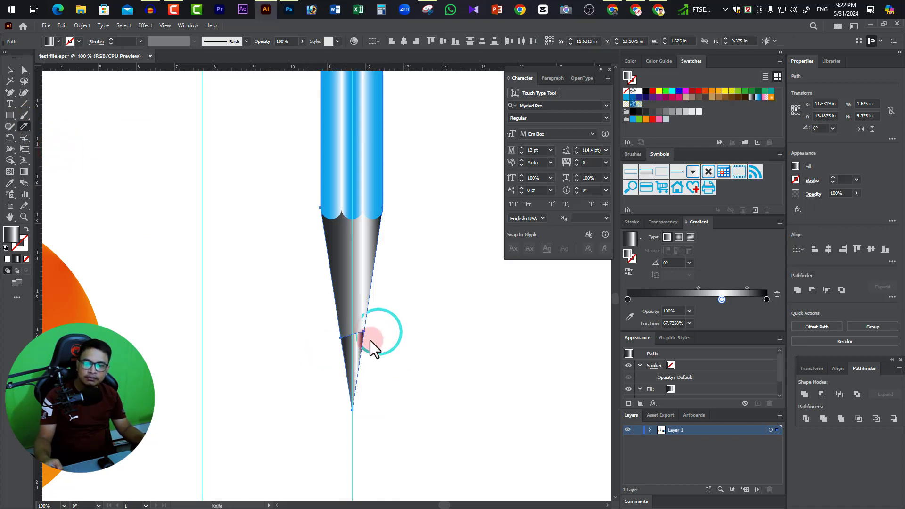
{"action": "left_click", "coordinate": [9, 71]}
{"action": "left_click", "coordinate": [338, 325]}
{"action": "left_click", "coordinate": [420, 325]}
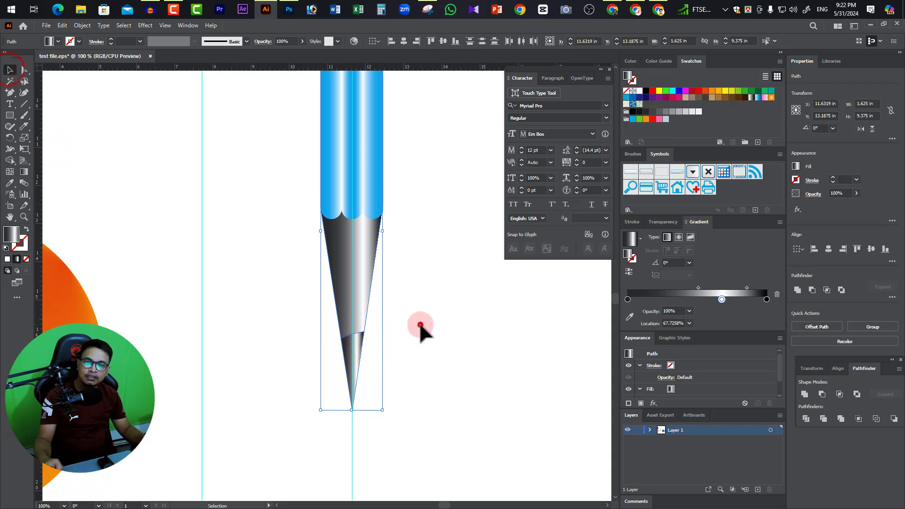
Select the small cut-off lead point and recolor the left stop of its linear gradient black.
{"action": "left_click", "coordinate": [358, 348]}
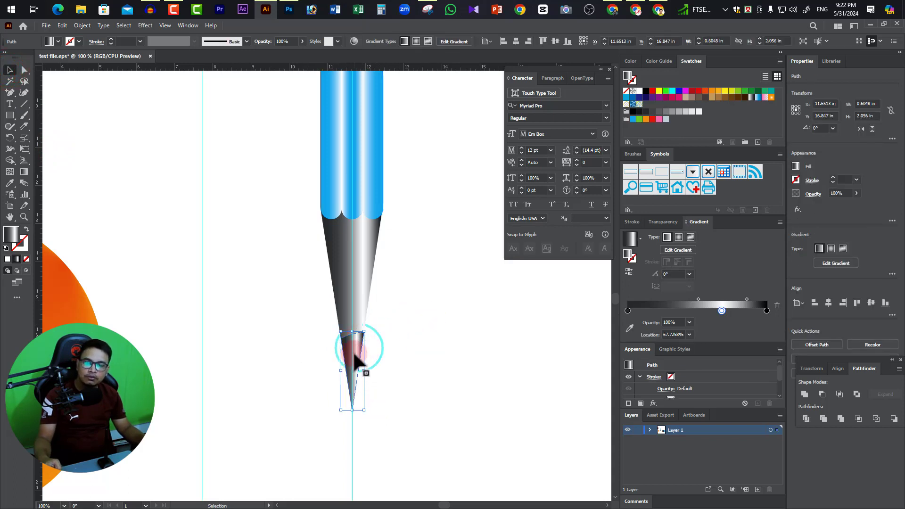
{"action": "left_click", "coordinate": [354, 355]}
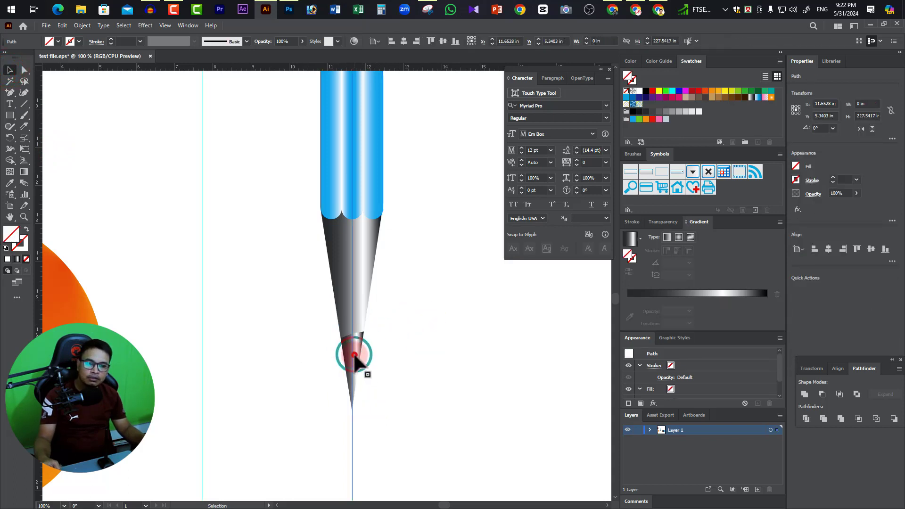
{"action": "left_click", "coordinate": [355, 355]}
{"action": "left_click", "coordinate": [358, 352]}
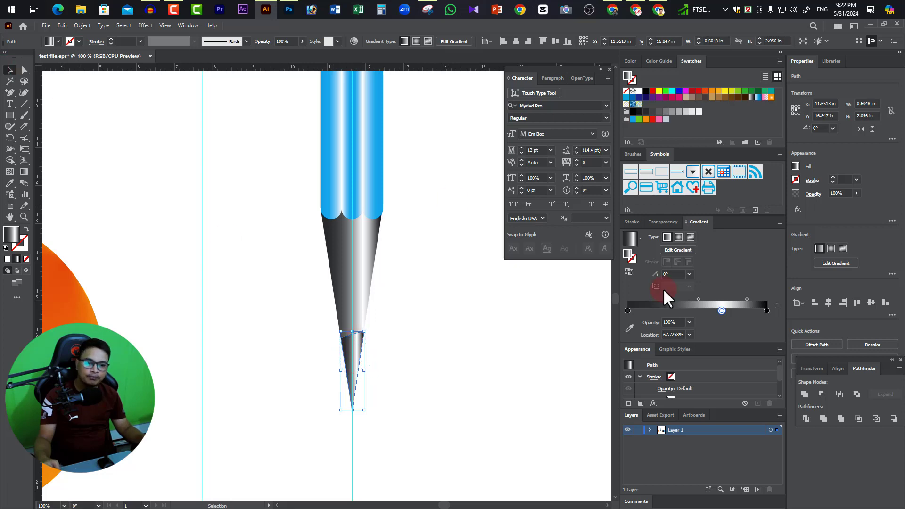
{"action": "double_click", "coordinate": [628, 310]}
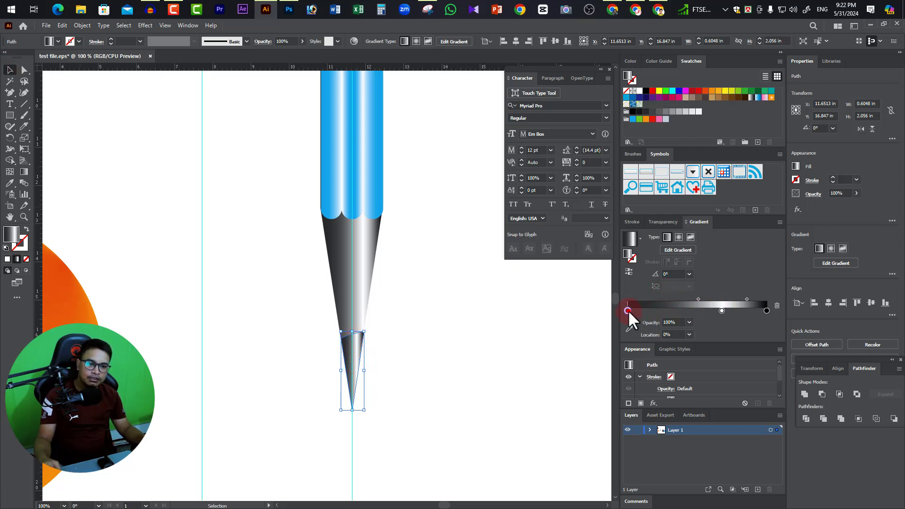
{"action": "left_click", "coordinate": [666, 361]}
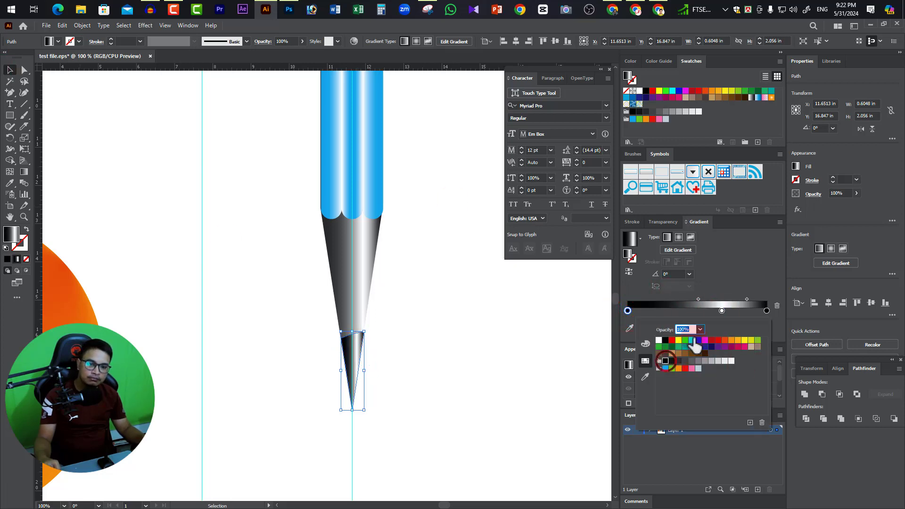
Darken the lead point by shifting its gradient's white stop to about 91.14% and adjusting the midpoint, and deselect it.
{"action": "left_click", "coordinate": [767, 311]}
{"action": "left_click", "coordinate": [747, 299]}
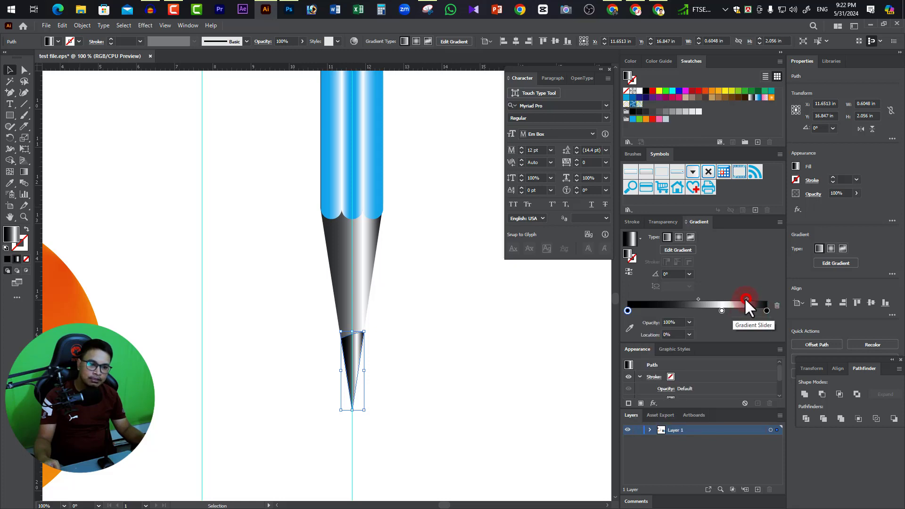
{"action": "mouse_move", "coordinate": [747, 298]}
{"action": "left_mouse_down"}
{"action": "mouse_move", "coordinate": [702, 298]}
{"action": "mouse_move", "coordinate": [755, 311]}
{"action": "left_mouse_up"}
{"action": "left_click", "coordinate": [698, 300]}
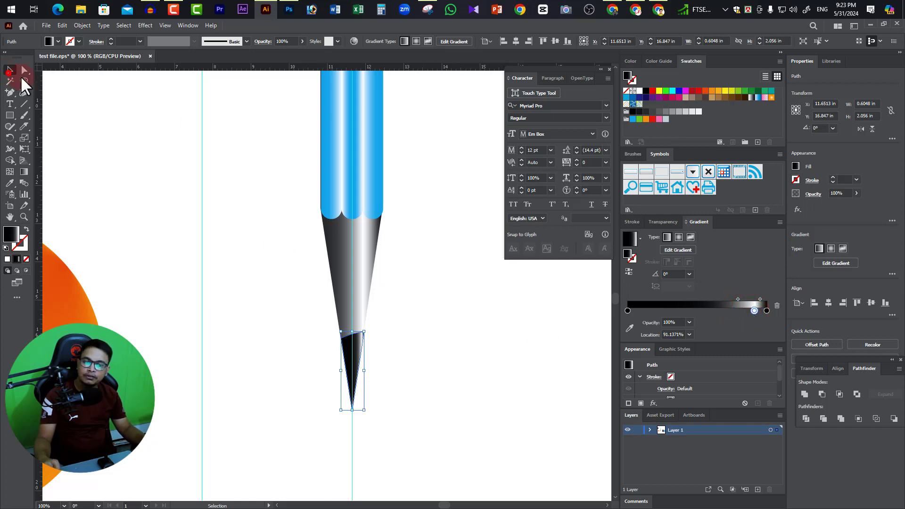
{"action": "left_click", "coordinate": [421, 283]}
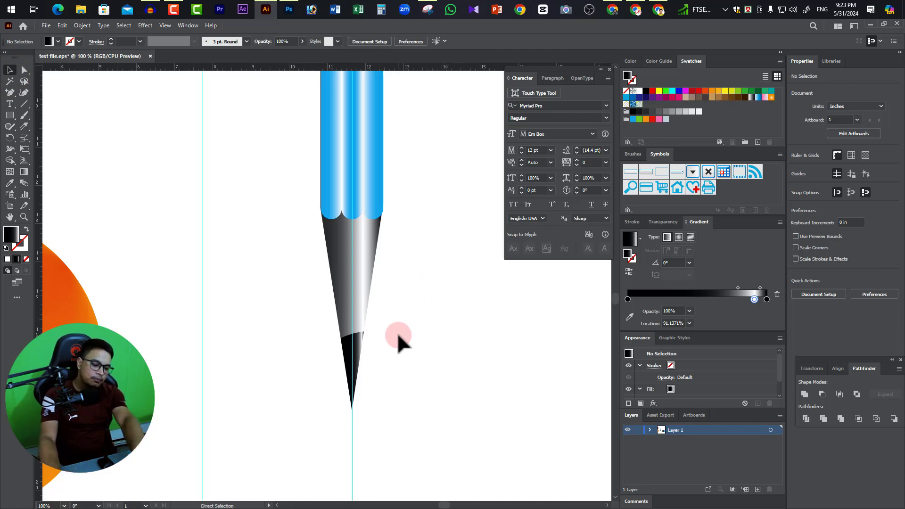
Hide the guides and examine the pencil's shaded tip and black lead point up close.
{"action": "key", "text": "ctrl+;"}
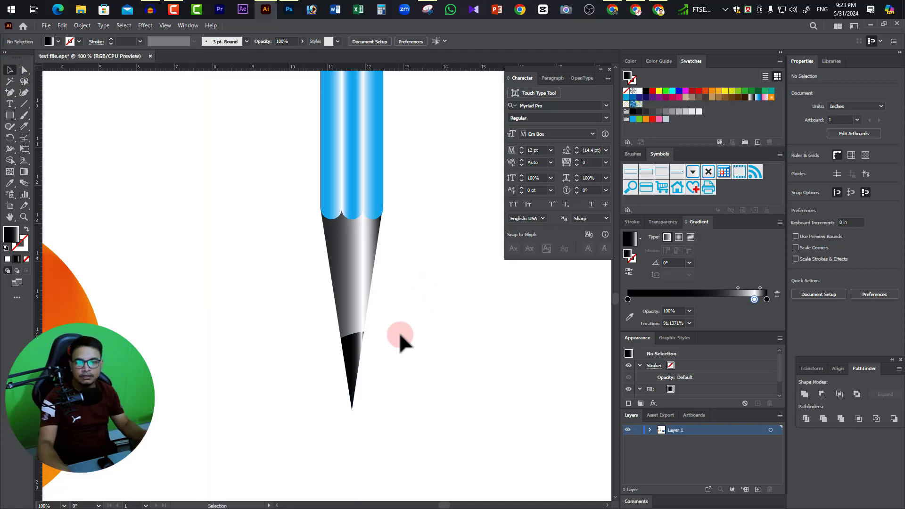
{"action": "left_click", "coordinate": [369, 159], "text": "ctrl+alt"}
{"action": "left_click_drag", "start_coordinate": [325, 226], "coordinate": [388, 267]}
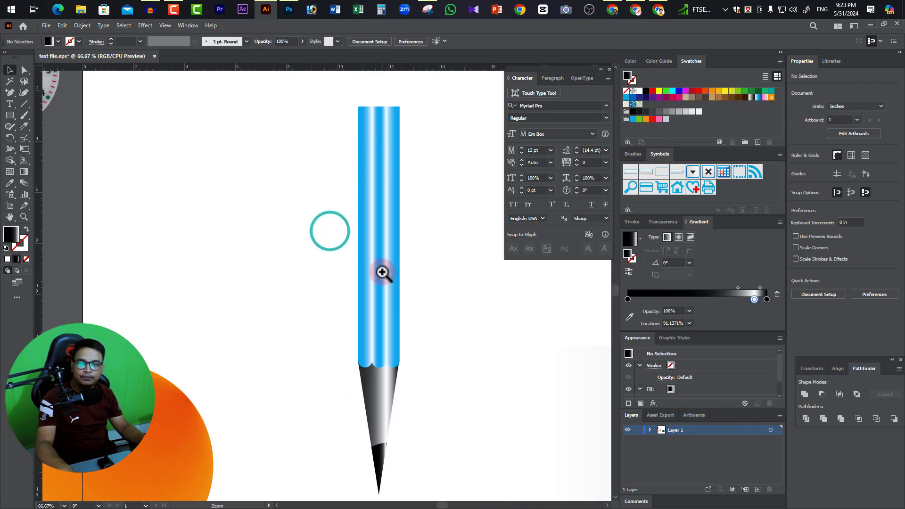
{"action": "left_click", "coordinate": [382, 270], "text": "ctrl"}
{"action": "left_click", "coordinate": [333, 299], "text": "ctrl"}
{"action": "left_click_drag", "start_coordinate": [361, 405], "coordinate": [420, 322]}
{"action": "left_click", "coordinate": [393, 292], "text": "ctrl+alt"}
{"action": "left_click_drag", "start_coordinate": [399, 374], "coordinate": [472, 314]}
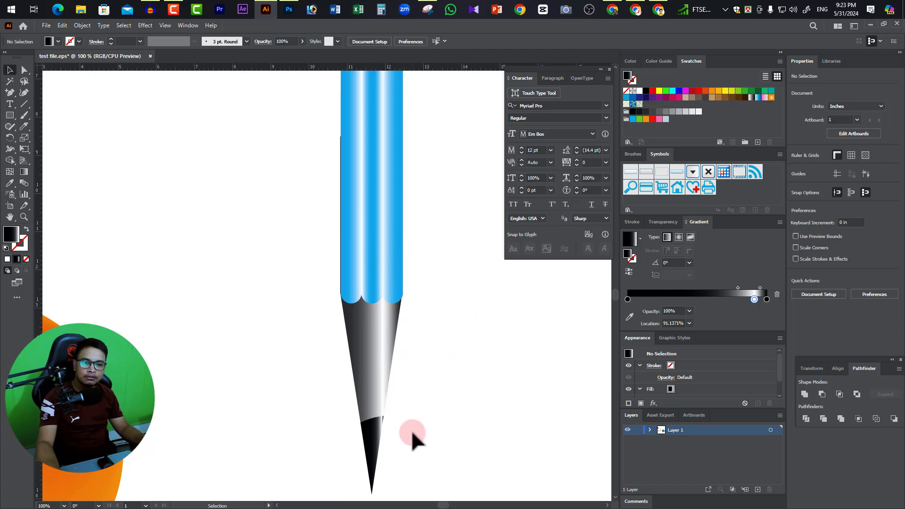
{"action": "left_click_drag", "start_coordinate": [413, 432], "coordinate": [373, 352]}
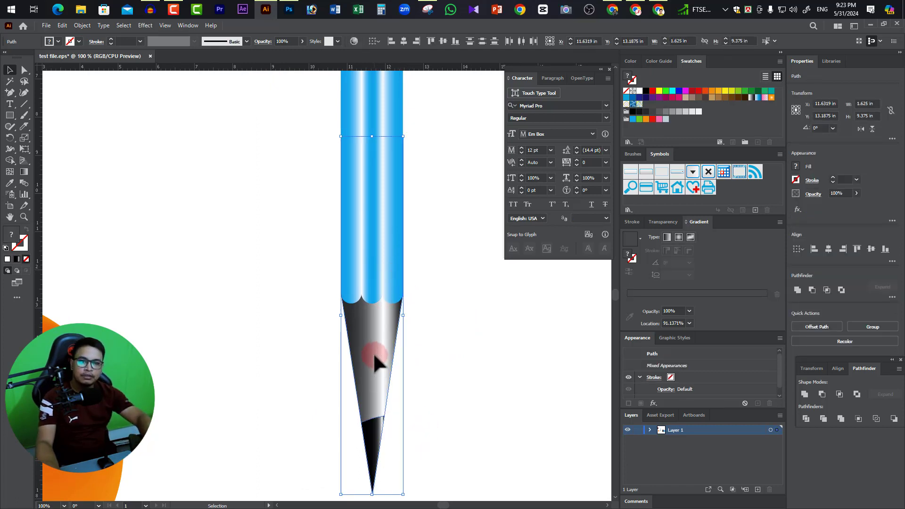
{"action": "left_click", "coordinate": [486, 326]}
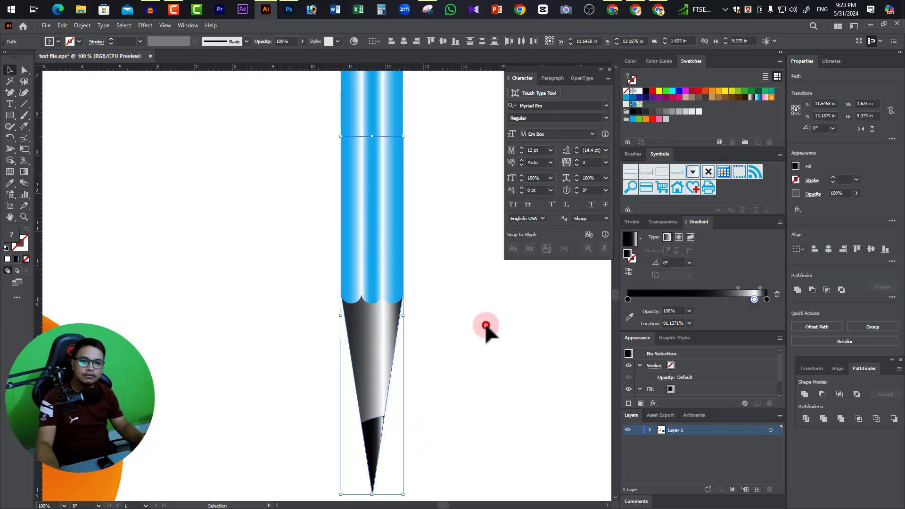
Draw a rectangle over the pencil's blunt upper end, stretched upward to about 1.74 in wide and 2.54 in tall.
{"action": "left_click", "coordinate": [319, 242], "text": "ctrl+alt"}
{"action": "left_click_drag", "start_coordinate": [369, 298], "coordinate": [408, 291]}
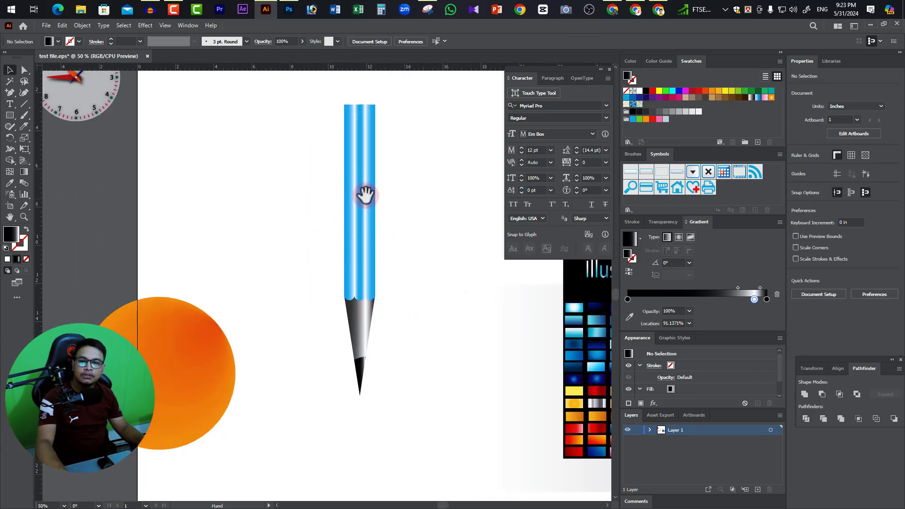
{"action": "left_click_drag", "start_coordinate": [373, 177], "coordinate": [398, 317]}
{"action": "left_click", "coordinate": [384, 243], "text": "ctrl"}
{"action": "left_click", "coordinate": [348, 328], "text": "ctrl"}
{"action": "left_click", "coordinate": [347, 327], "text": "ctrl"}
{"action": "left_click_drag", "start_coordinate": [289, 275], "coordinate": [404, 356]}
{"action": "left_click", "coordinate": [394, 245], "text": "ctrl+alt"}
{"action": "mouse_move", "coordinate": [384, 291]}
{"action": "left_mouse_down"}
{"action": "mouse_move", "coordinate": [454, 233]}
{"action": "mouse_move", "coordinate": [439, 242]}
{"action": "left_mouse_up"}
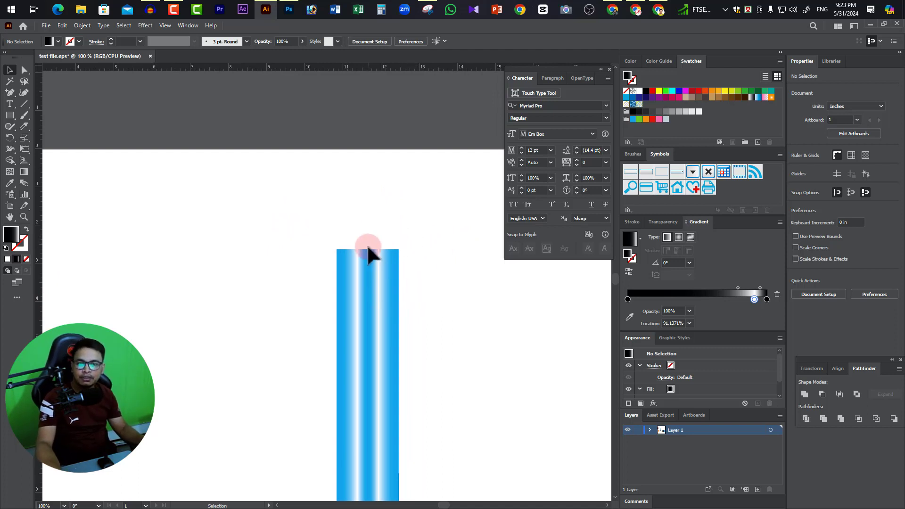
{"action": "left_click", "coordinate": [10, 116]}
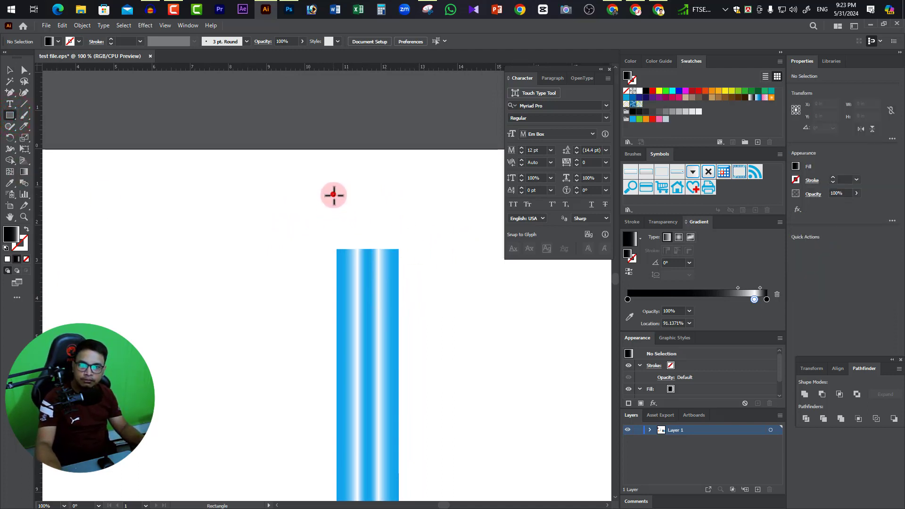
{"action": "left_click_drag", "start_coordinate": [334, 194], "coordinate": [401, 265]}
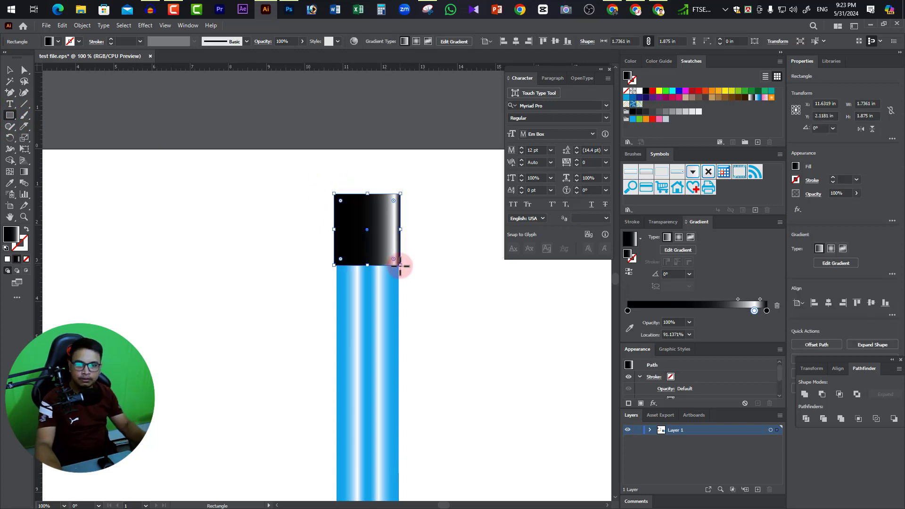
{"action": "left_click_drag", "start_coordinate": [367, 193], "coordinate": [367, 168]}
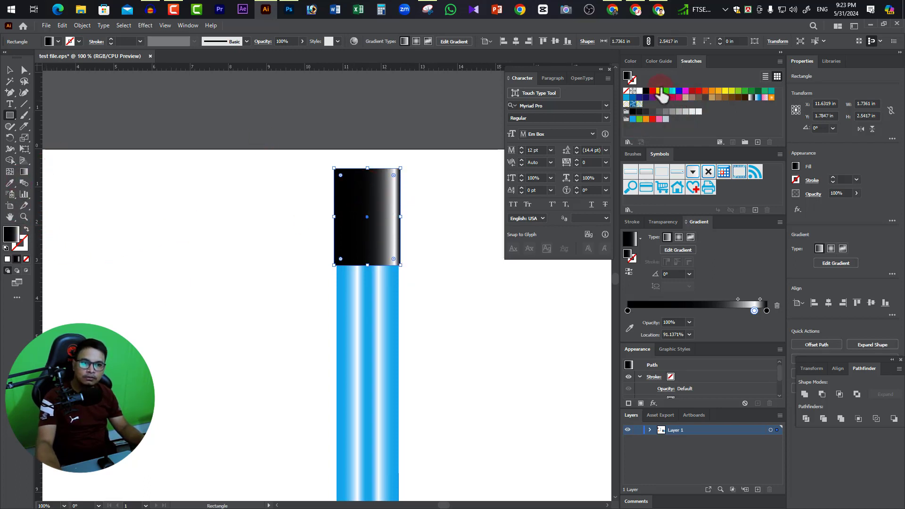
Replace the rectangle's black gradient fill with a solid bright yellow chosen in the Color Picker.
{"action": "left_click", "coordinate": [660, 87]}
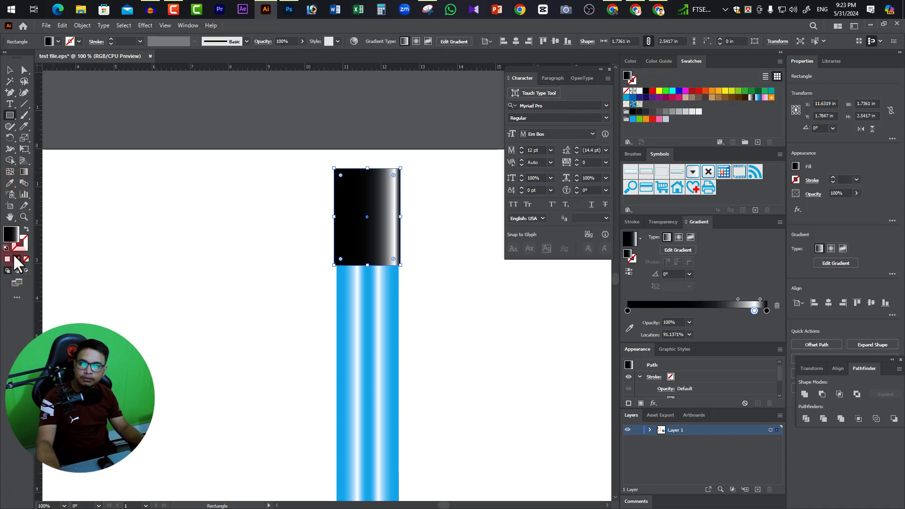
{"action": "left_click", "coordinate": [13, 235]}
{"action": "double_click", "coordinate": [15, 237]}
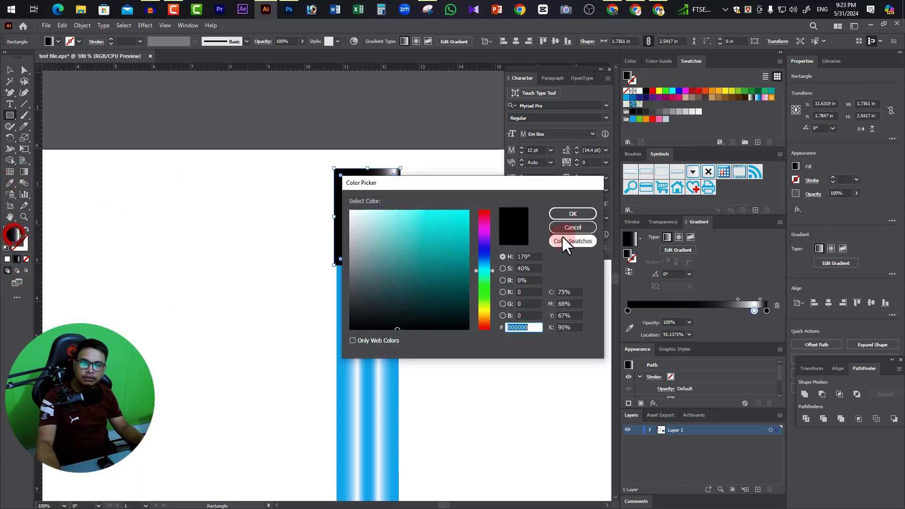
{"action": "left_click", "coordinate": [485, 310]}
{"action": "left_click", "coordinate": [465, 218]}
{"action": "left_click", "coordinate": [573, 213]}
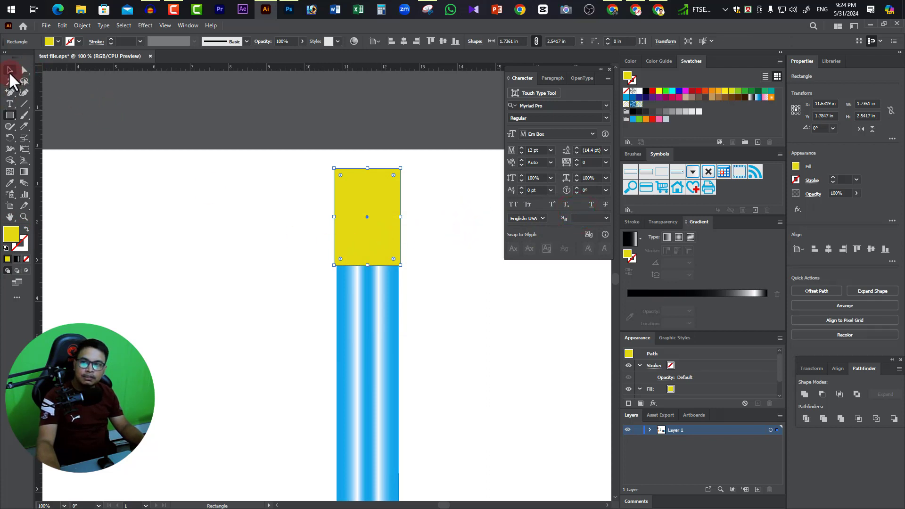
Select the whole pencil with its yellow rectangle and move it to about X 13.17 in, Y 11.69 in.
{"action": "left_click", "coordinate": [9, 70]}
{"action": "left_click", "coordinate": [376, 203]}
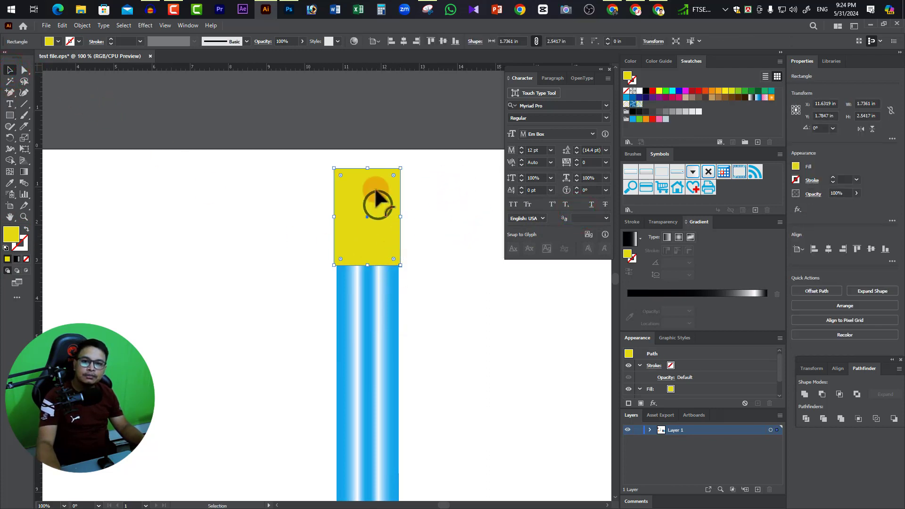
{"action": "left_click", "coordinate": [390, 270], "text": "ctrl+alt"}
{"action": "left_click", "coordinate": [391, 270], "text": "ctrl+alt"}
{"action": "mouse_move", "coordinate": [345, 440]}
{"action": "left_mouse_down"}
{"action": "mouse_move", "coordinate": [414, 334]}
{"action": "mouse_move", "coordinate": [397, 372]}
{"action": "left_mouse_up"}
{"action": "mouse_move", "coordinate": [372, 475]}
{"action": "left_mouse_down"}
{"action": "mouse_move", "coordinate": [347, 239]}
{"action": "mouse_move", "coordinate": [303, 156]}
{"action": "mouse_move", "coordinate": [361, 183]}
{"action": "mouse_move", "coordinate": [368, 220]}
{"action": "left_mouse_up"}
Narrow the yellow rectangle slightly from its left edge to about 1.72 in wide, and deselect it.
{"action": "left_click", "coordinate": [342, 225], "text": "ctrl"}
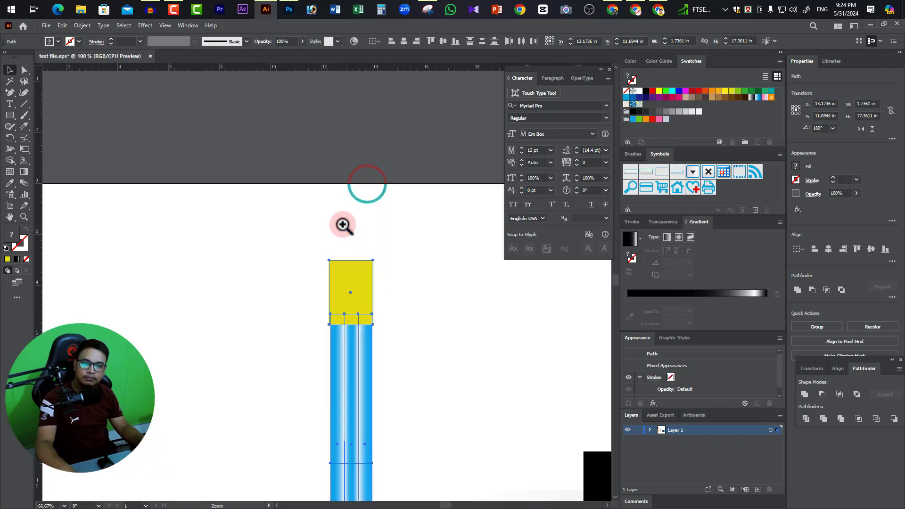
{"action": "left_click", "coordinate": [343, 225], "text": "ctrl"}
{"action": "left_click_drag", "start_coordinate": [374, 380], "coordinate": [379, 173]}
{"action": "left_click", "coordinate": [362, 198], "text": "ctrl"}
{"action": "left_click_drag", "start_coordinate": [362, 274], "coordinate": [421, 179]}
{"action": "left_click", "coordinate": [332, 204], "text": "ctrl"}
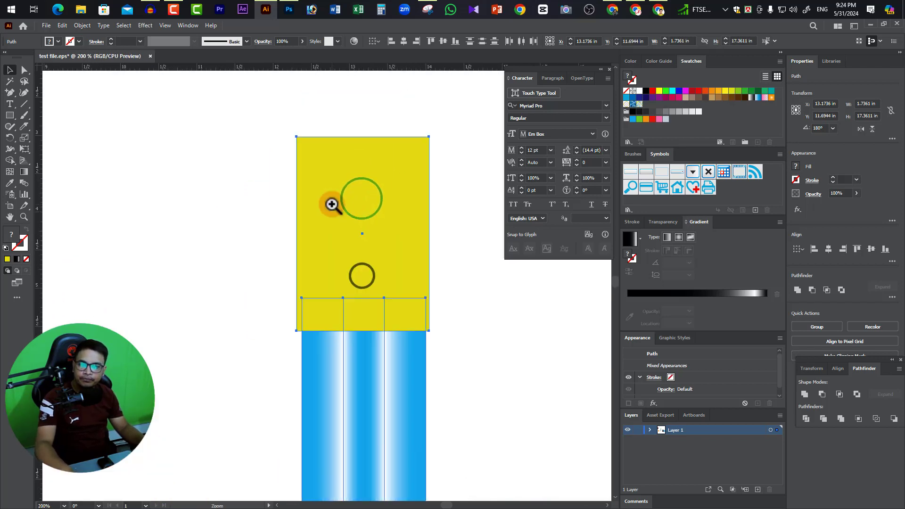
{"action": "left_click", "coordinate": [332, 205], "text": "ctrl"}
{"action": "left_click_drag", "start_coordinate": [386, 326], "coordinate": [335, 201]}
{"action": "left_click", "coordinate": [10, 71]}
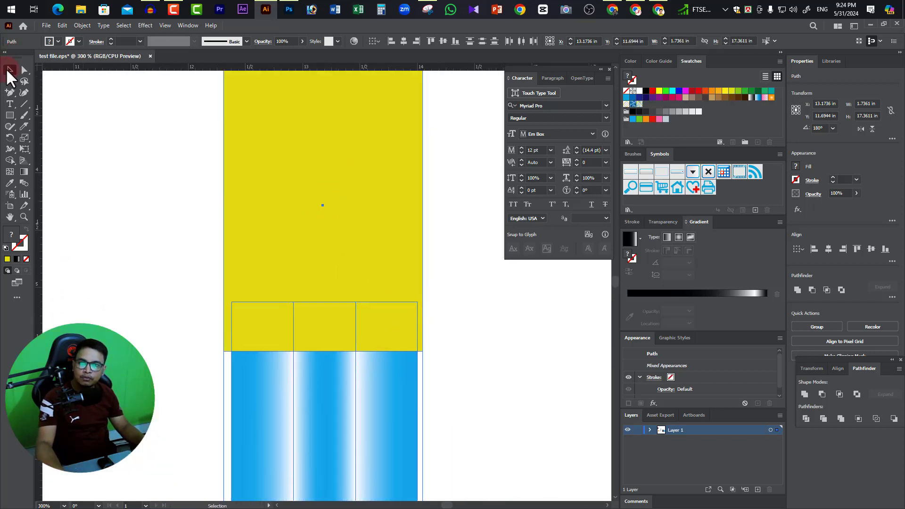
{"action": "left_click", "coordinate": [457, 269]}
{"action": "left_click", "coordinate": [329, 220]}
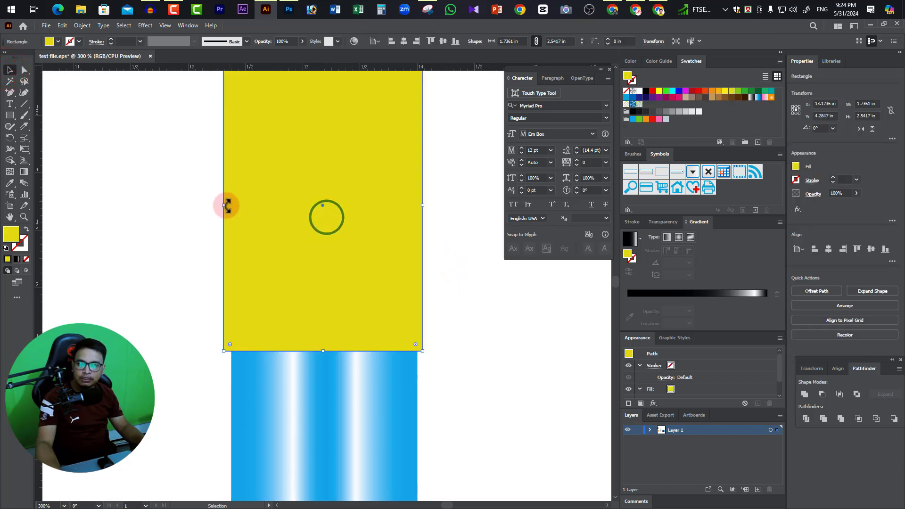
{"action": "left_click_drag", "start_coordinate": [224, 206], "coordinate": [225, 206]}
{"action": "left_click", "coordinate": [450, 271]}
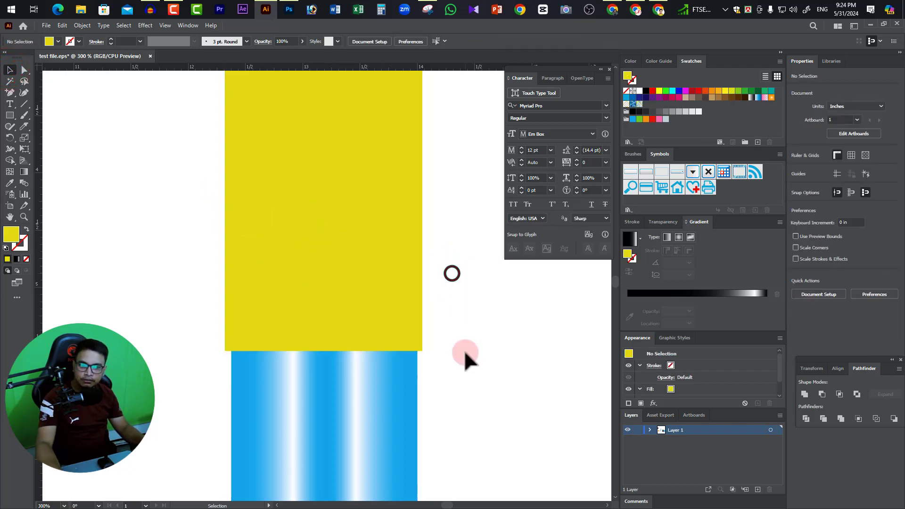
Duplicate the yellow rectangle straight upward so the copy's bottom edge slightly overlaps the original's top.
{"action": "left_click", "coordinate": [313, 276]}
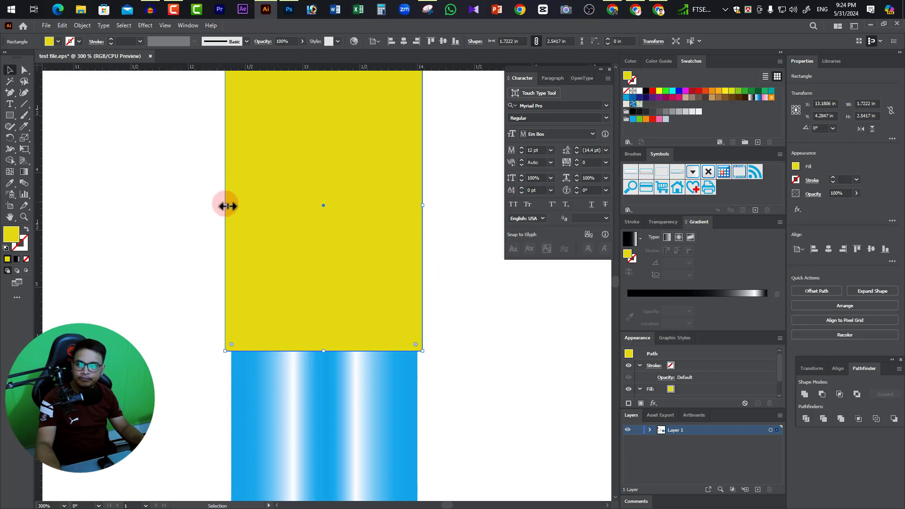
{"action": "left_click", "coordinate": [349, 261], "text": "ctrl+alt"}
{"action": "left_click", "coordinate": [349, 262], "text": "ctrl+alt"}
{"action": "left_click_drag", "start_coordinate": [323, 324], "coordinate": [402, 296]}
{"action": "left_click_drag", "start_coordinate": [399, 219], "coordinate": [391, 302]}
{"action": "left_click", "coordinate": [385, 265]}
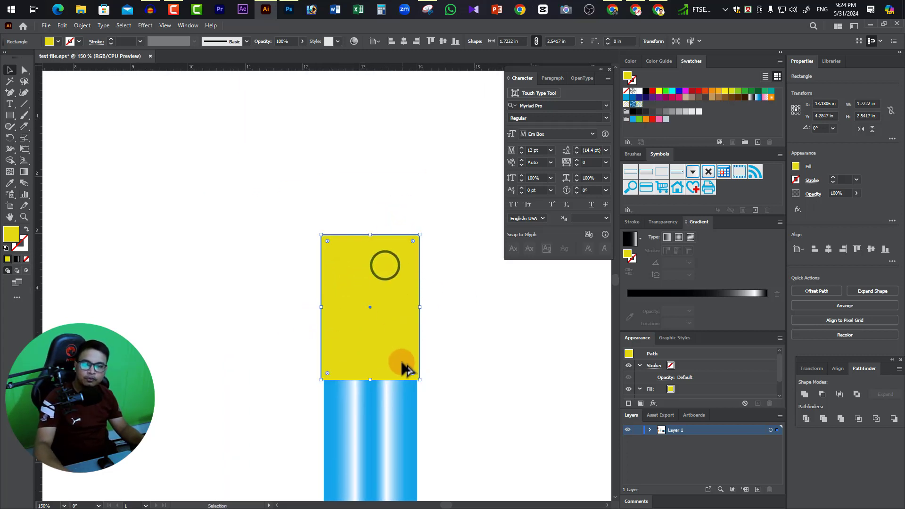
{"action": "left_click_drag", "start_coordinate": [406, 368], "coordinate": [420, 242]}
{"action": "left_click", "coordinate": [397, 182]}
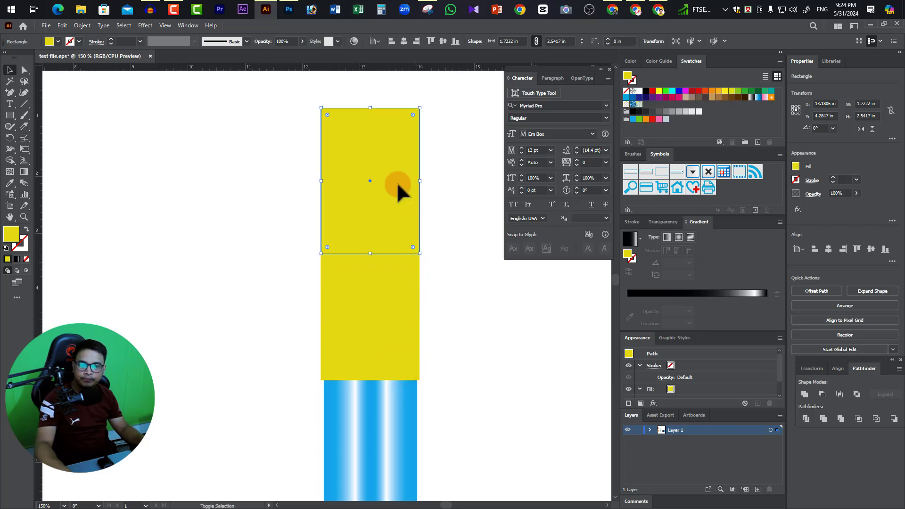
Shorten the upper yellow rectangle from its top edge to about 1.32 in high and fill it with magenta E40AEA.
{"action": "left_click_drag", "start_coordinate": [373, 108], "coordinate": [380, 179]}
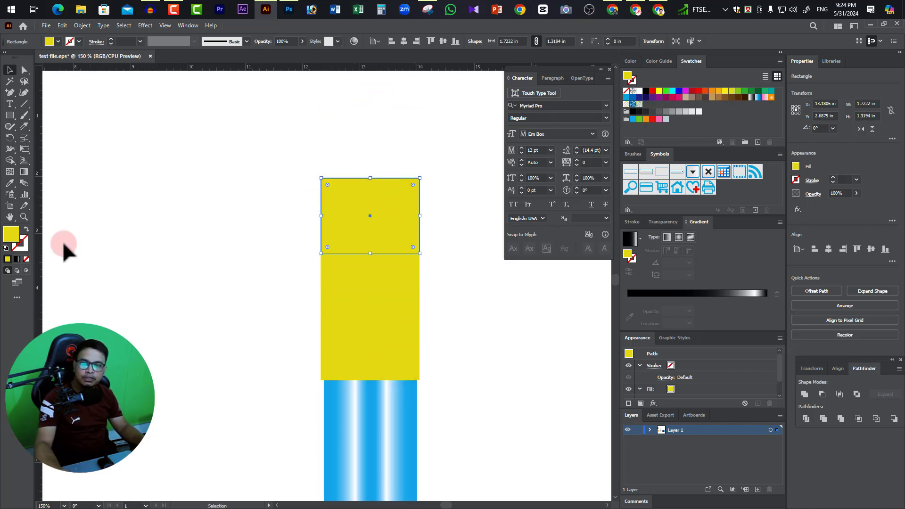
{"action": "double_click", "coordinate": [10, 233]}
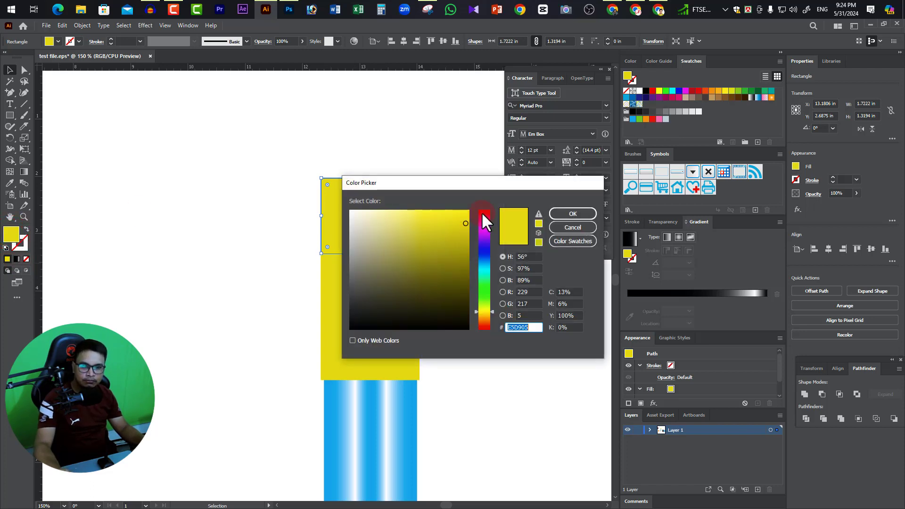
{"action": "left_click", "coordinate": [482, 229]}
{"action": "left_click", "coordinate": [464, 219]}
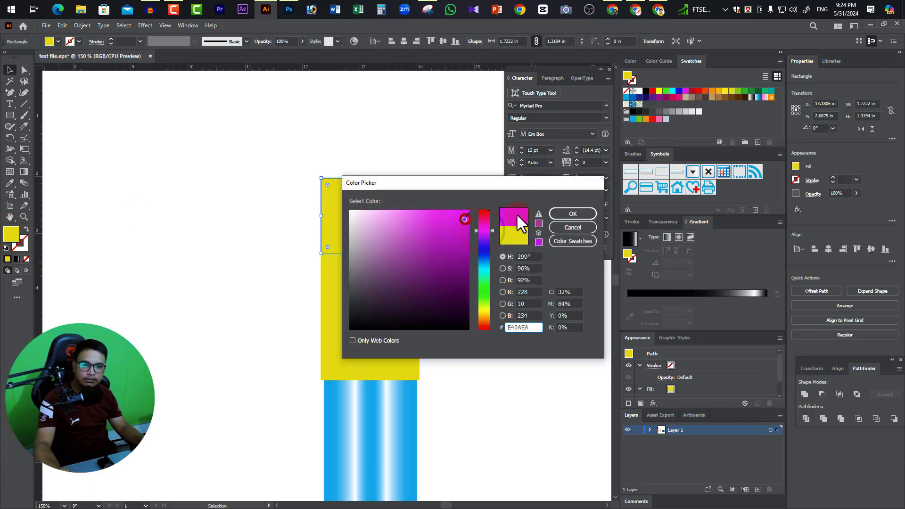
{"action": "left_click", "coordinate": [585, 212]}
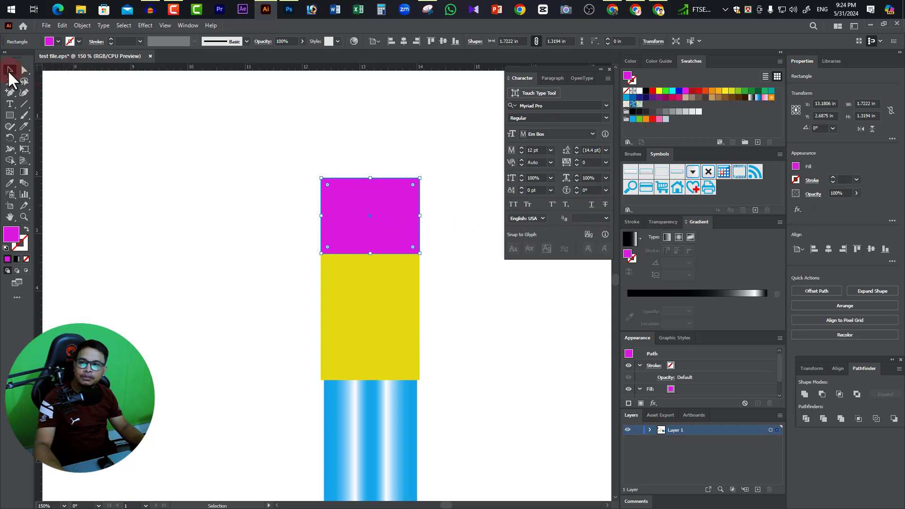
Round the two top corners of the magenta rectangle to a radius of about 0.48 in.
{"action": "left_click", "coordinate": [24, 70]}
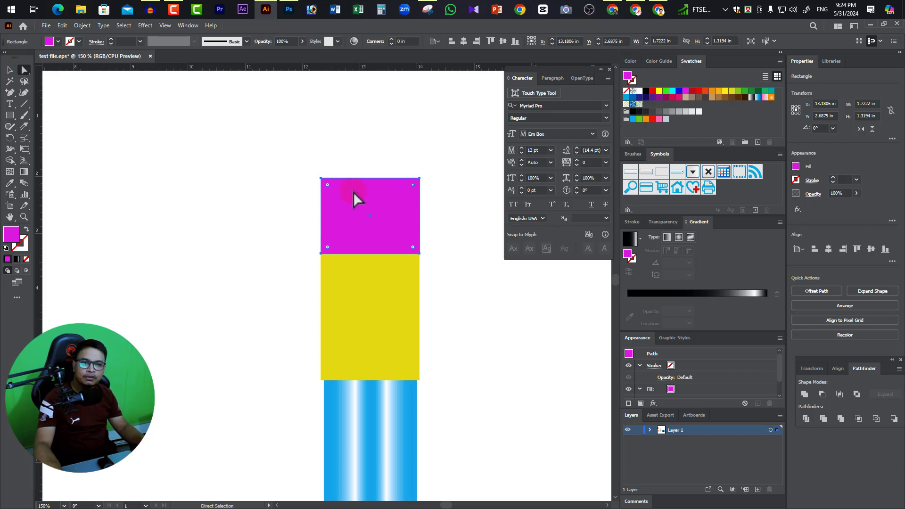
{"action": "left_click", "coordinate": [328, 186]}
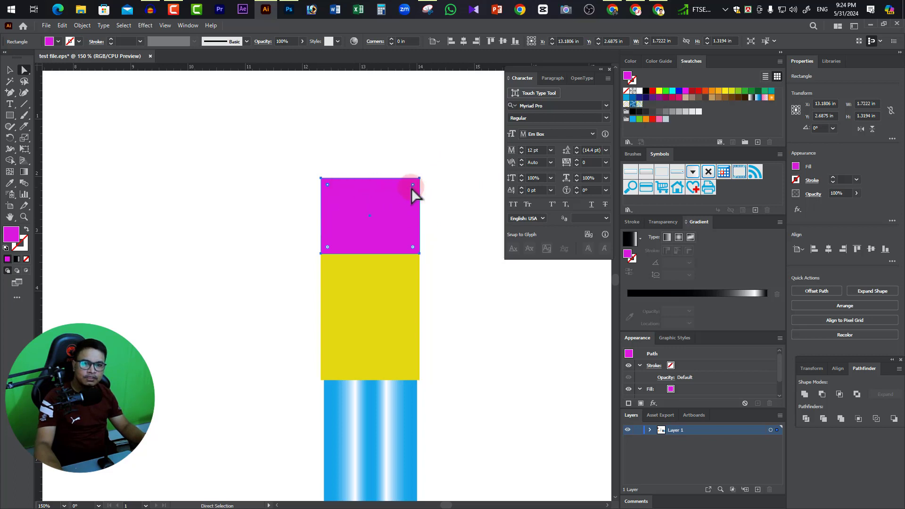
{"action": "left_click_drag", "start_coordinate": [413, 186], "coordinate": [395, 209]}
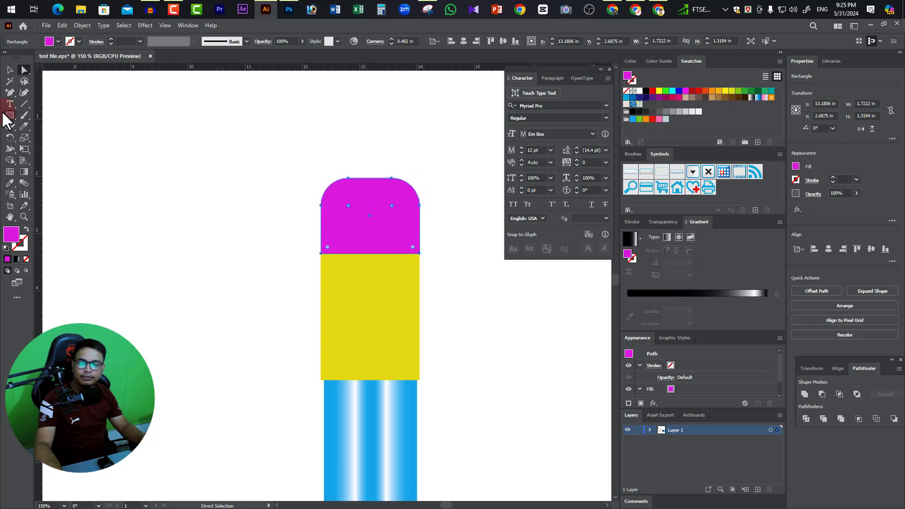
{"action": "left_click", "coordinate": [10, 70]}
{"action": "left_click", "coordinate": [464, 276]}
Send the magenta eraser shape to the back so the yellow section overlaps it, and deselect it.
{"action": "right_click", "coordinate": [382, 214]}
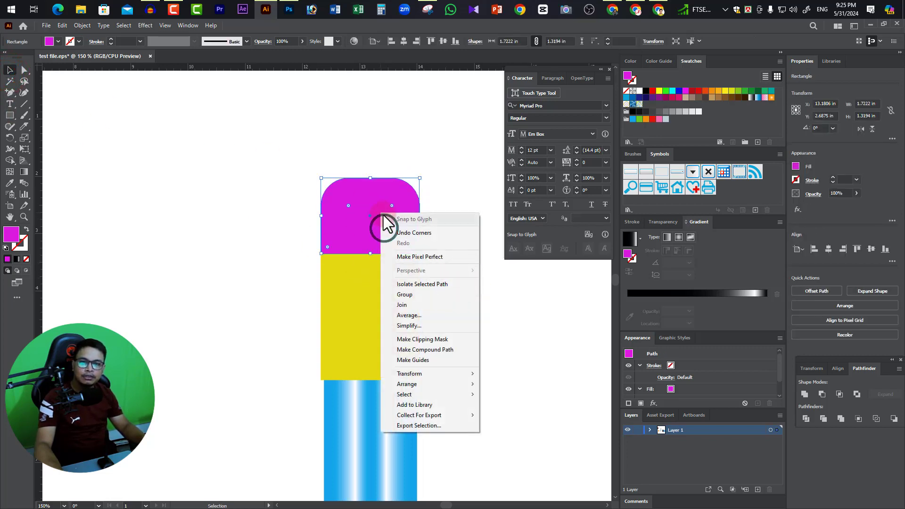
{"action": "left_click", "coordinate": [424, 385]}
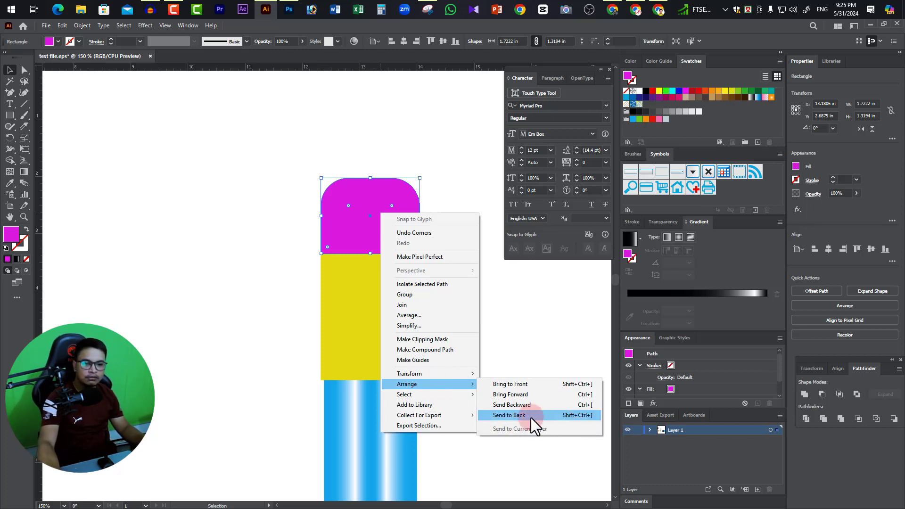
{"action": "left_click", "coordinate": [568, 415]}
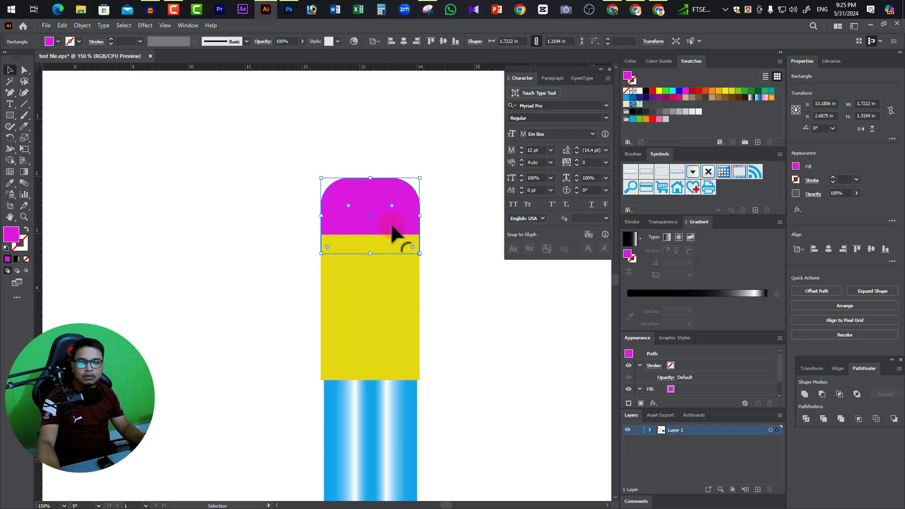
{"action": "left_click", "coordinate": [465, 248]}
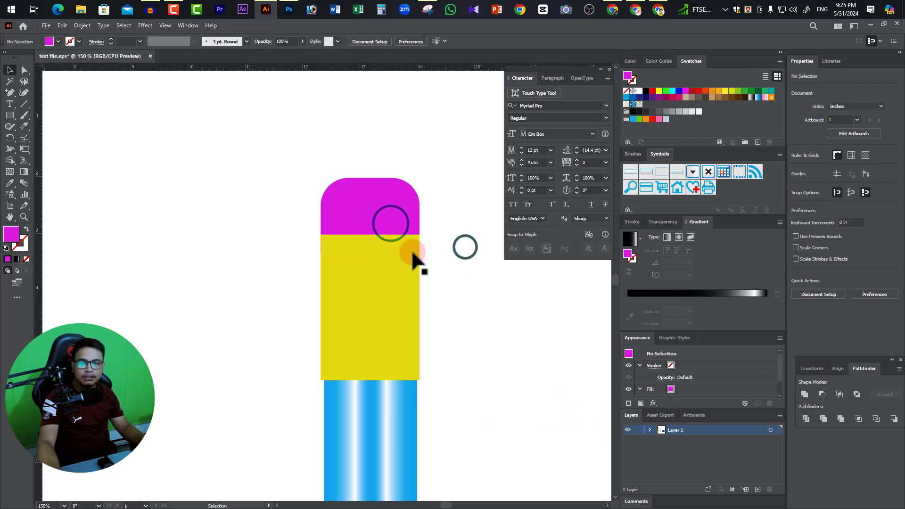
Examine the seam between the magenta eraser and the yellow section up close, and check the pencil end as a whole.
{"action": "left_click", "coordinate": [409, 212]}
{"action": "left_click", "coordinate": [342, 250], "text": "ctrl"}
{"action": "left_click", "coordinate": [342, 250], "text": "ctrl"}
{"action": "left_click", "coordinate": [341, 250], "text": "ctrl"}
{"action": "left_click", "coordinate": [341, 249], "text": "ctrl"}
{"action": "left_click", "coordinate": [321, 355], "text": "ctrl"}
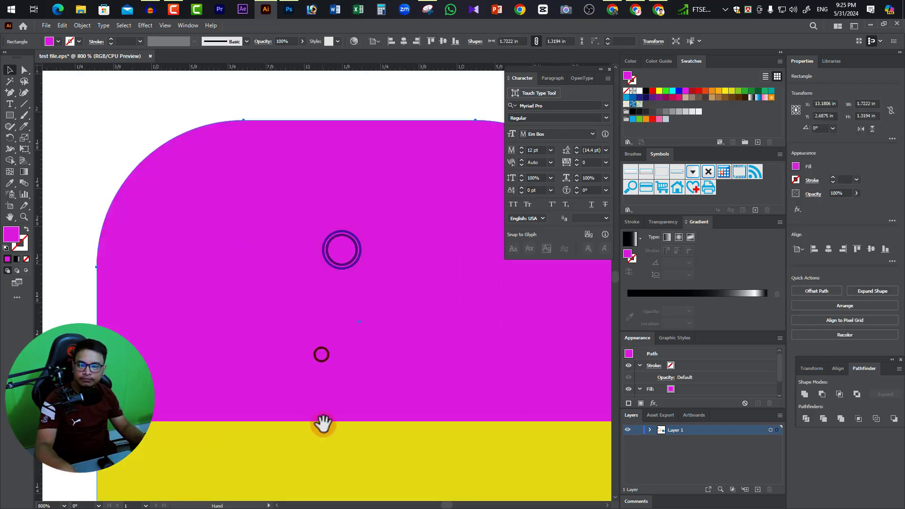
{"action": "left_click_drag", "start_coordinate": [323, 424], "coordinate": [360, 230]}
{"action": "left_click", "coordinate": [52, 191]}
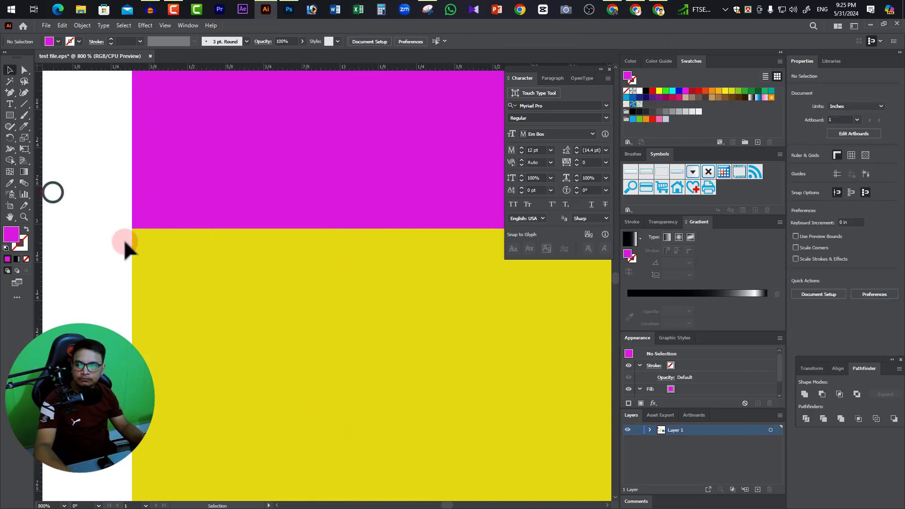
{"action": "left_click", "coordinate": [261, 253], "text": "ctrl+alt"}
{"action": "left_click", "coordinate": [261, 253], "text": "ctrl+alt"}
{"action": "left_click", "coordinate": [261, 252], "text": "ctrl+alt"}
{"action": "left_click", "coordinate": [291, 293], "text": "ctrl+alt"}
{"action": "left_click_drag", "start_coordinate": [357, 359], "coordinate": [199, 261]}
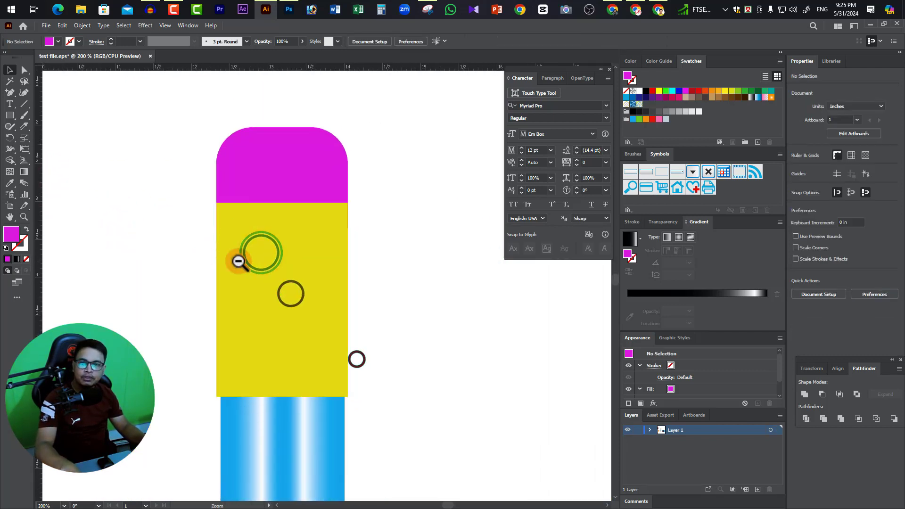
{"action": "left_click", "coordinate": [238, 262], "text": "ctrl+alt"}
{"action": "left_click_drag", "start_coordinate": [295, 296], "coordinate": [204, 259]}
{"action": "left_click", "coordinate": [263, 178]}
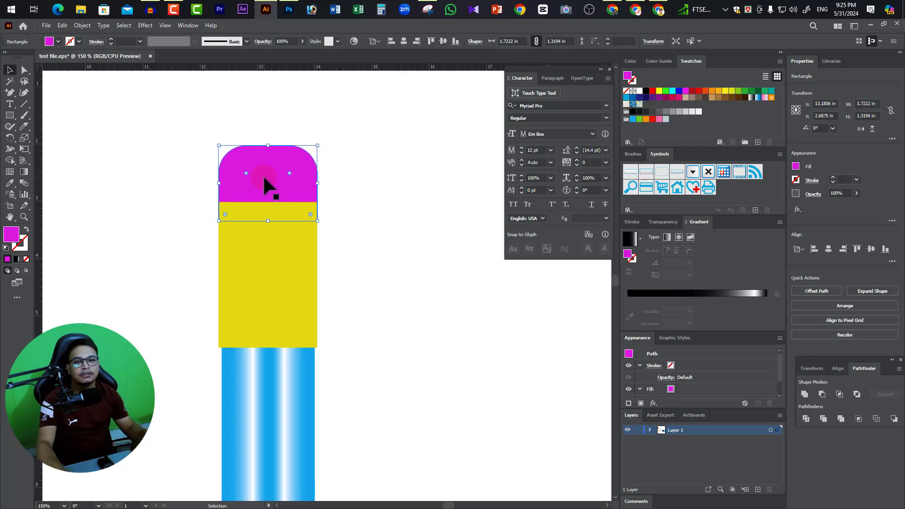
{"action": "left_click", "coordinate": [368, 210]}
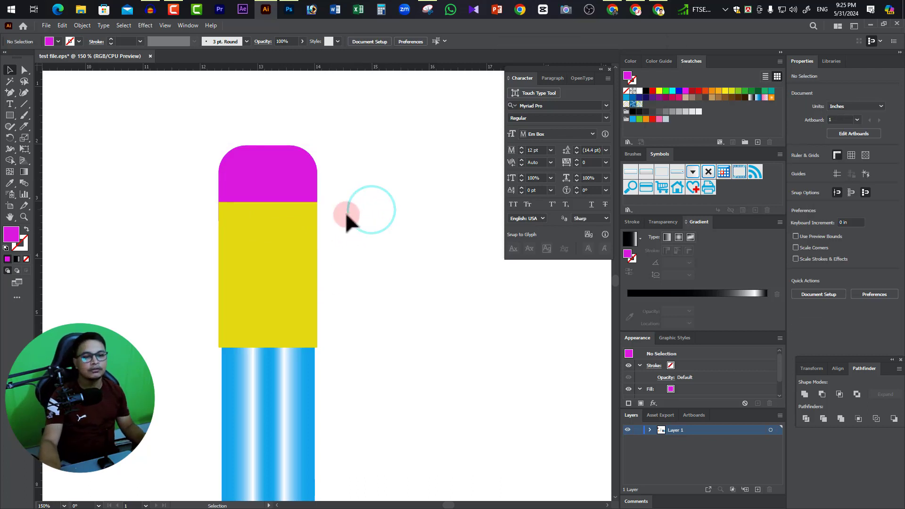
{"action": "left_click", "coordinate": [276, 169]}
{"action": "left_click", "coordinate": [362, 242]}
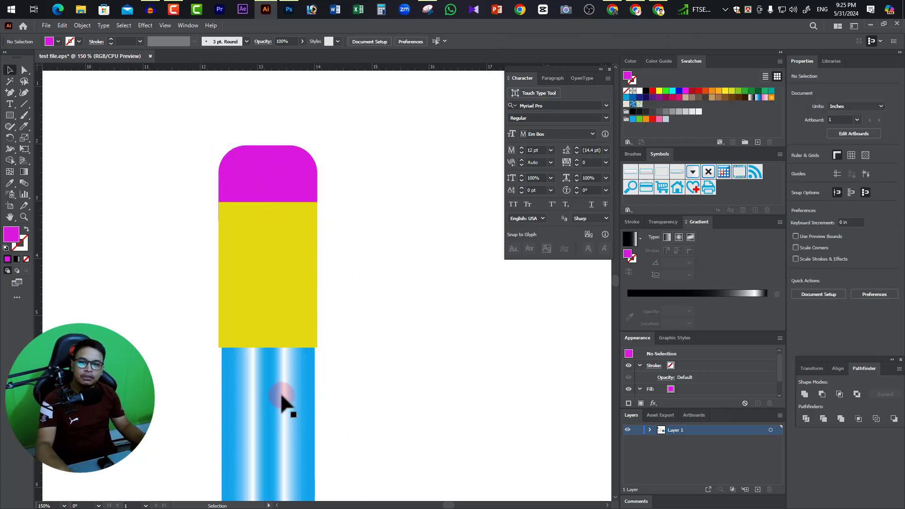
Draw a thin vertical rectangle about 0.07 in wide and 0.82 in high on the empty canvas beside the pencil.
{"action": "left_click", "coordinate": [262, 248], "text": "ctrl"}
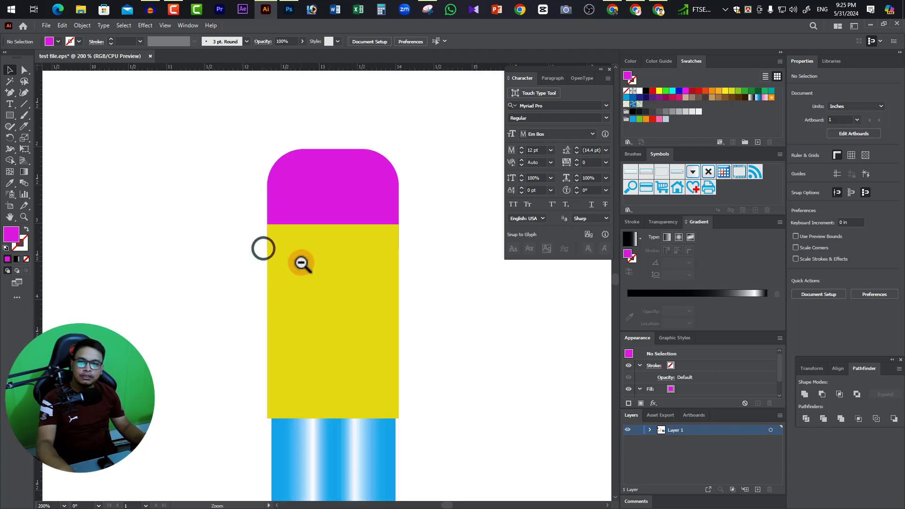
{"action": "left_click", "coordinate": [301, 262], "text": "ctrl+alt"}
{"action": "left_click_drag", "start_coordinate": [300, 311], "coordinate": [306, 222]}
{"action": "left_click_drag", "start_coordinate": [352, 245], "coordinate": [357, 265]}
{"action": "left_click", "coordinate": [10, 117]}
{"action": "left_click", "coordinate": [317, 216], "text": "ctrl"}
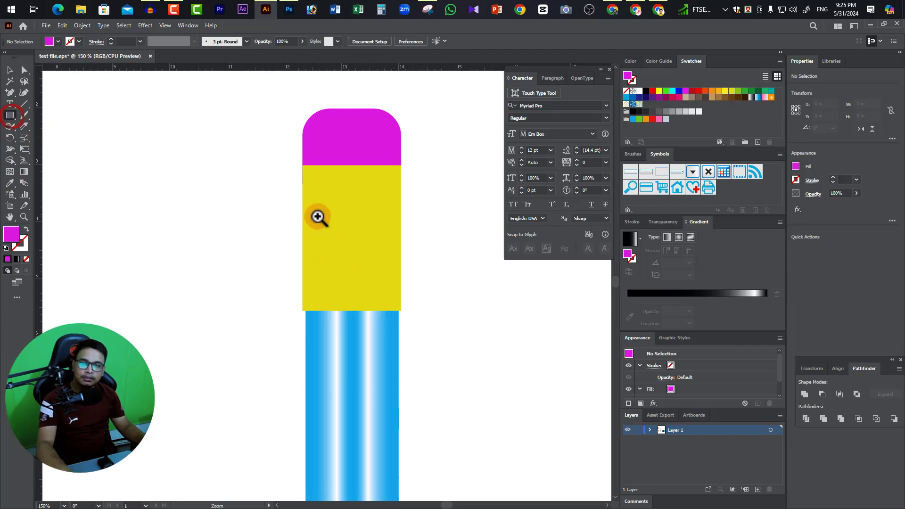
{"action": "left_click", "coordinate": [325, 245], "text": "ctrl"}
{"action": "left_click_drag", "start_coordinate": [344, 335], "coordinate": [384, 285]}
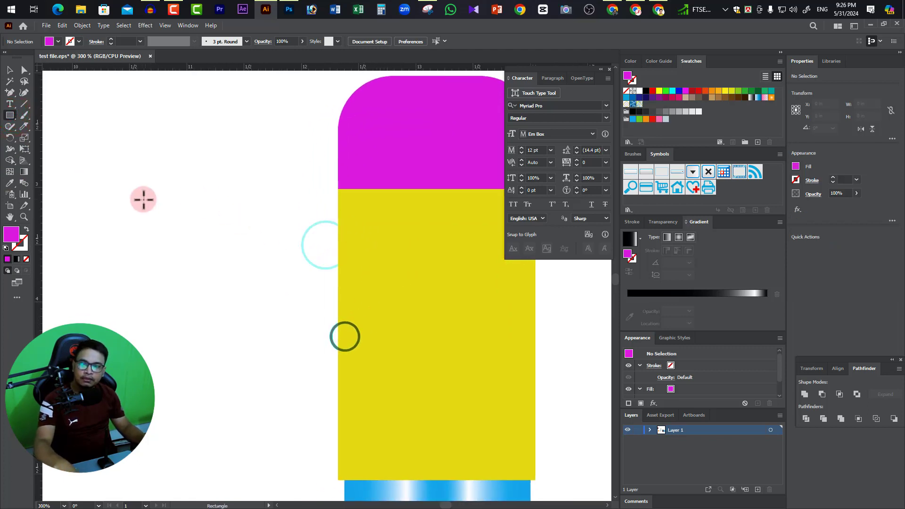
{"action": "left_click", "coordinate": [400, 269], "text": "ctrl+alt"}
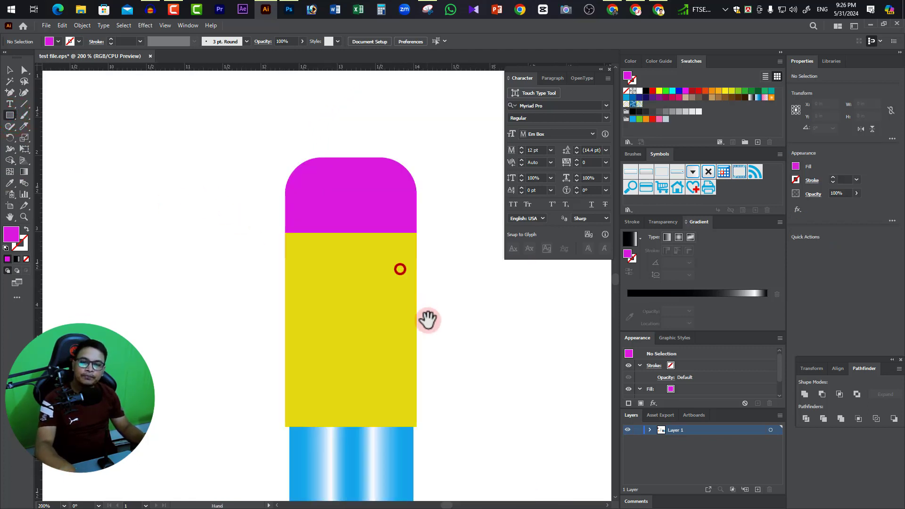
{"action": "left_click_drag", "start_coordinate": [429, 322], "coordinate": [451, 309]}
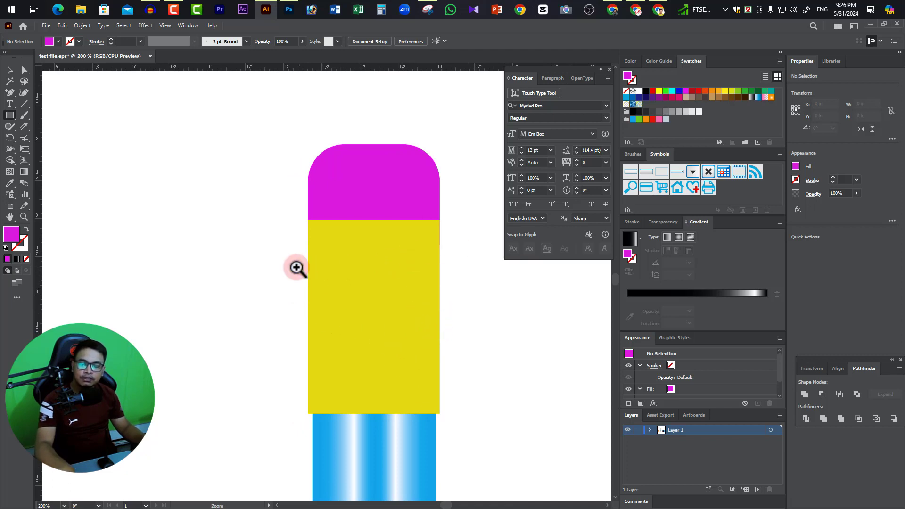
{"action": "left_click_drag", "start_coordinate": [243, 259], "coordinate": [431, 311]}
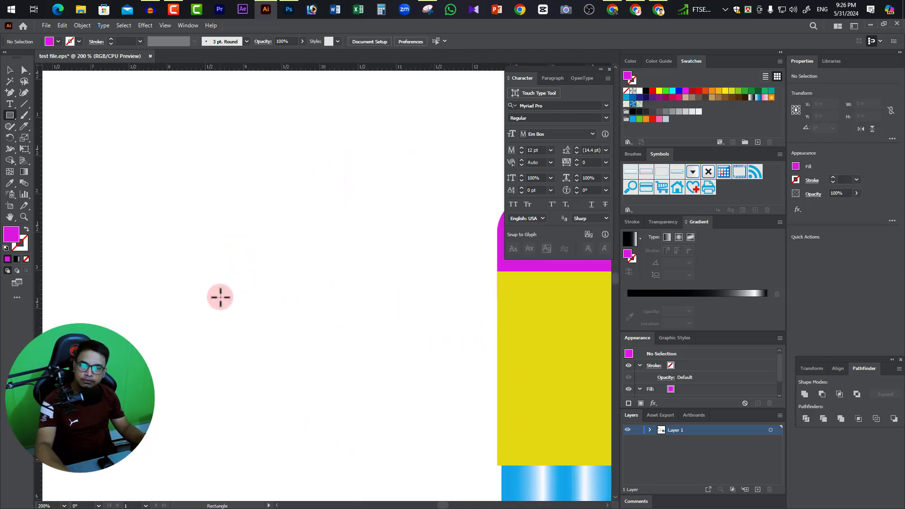
{"action": "left_click_drag", "start_coordinate": [221, 297], "coordinate": [227, 359]}
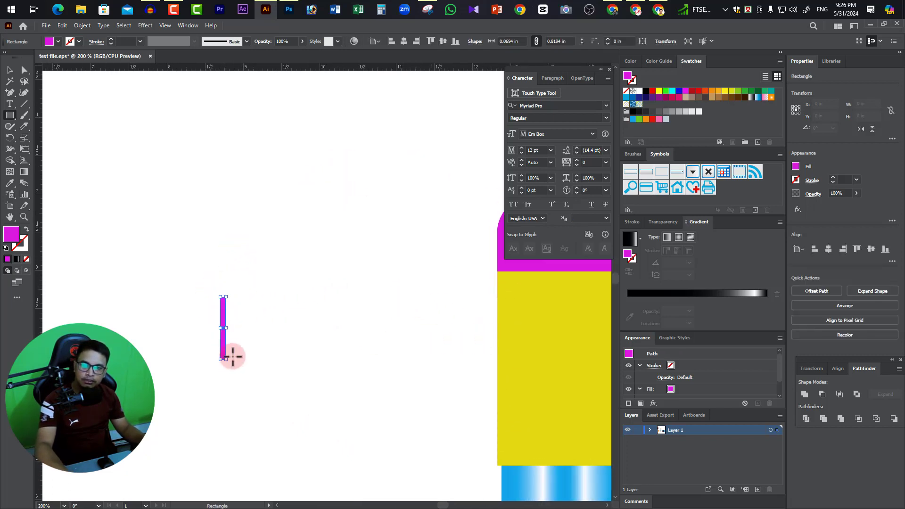
Fill the thin rectangle with yellow, matching it to the pencil's yellow section with the Eyedropper.
{"action": "double_click", "coordinate": [12, 234]}
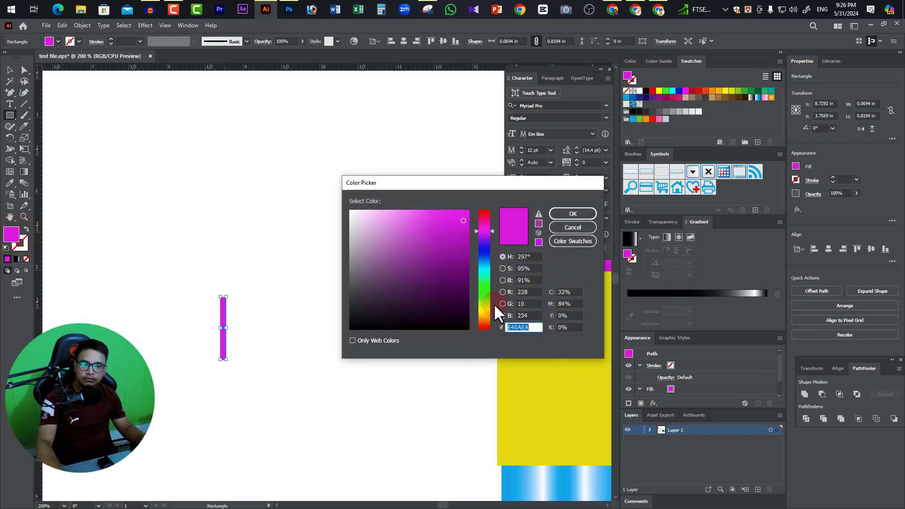
{"action": "left_click", "coordinate": [530, 383]}
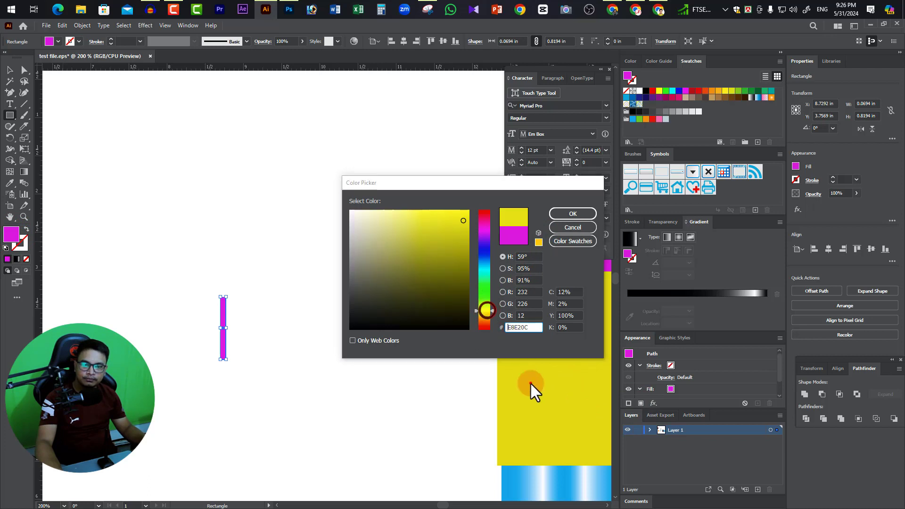
{"action": "left_click", "coordinate": [572, 214]}
{"action": "left_click", "coordinate": [11, 185]}
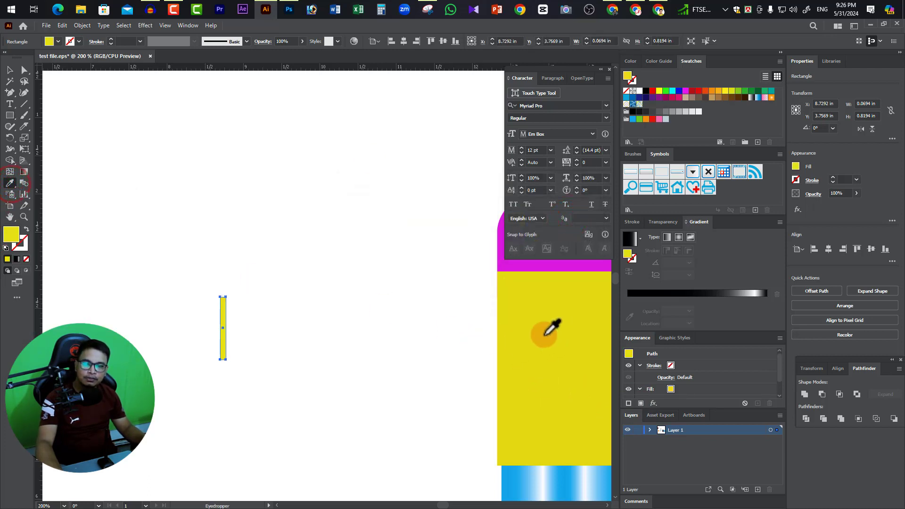
{"action": "left_click", "coordinate": [520, 329]}
{"action": "left_click", "coordinate": [10, 70]}
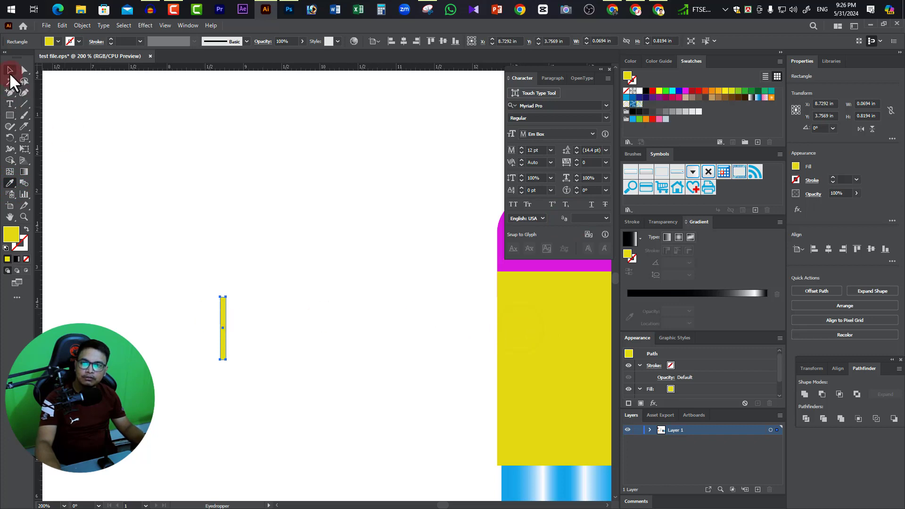
Duplicate the thin yellow strip horizontally so the copy sits directly against the original's right edge.
{"action": "left_click", "coordinate": [263, 351], "text": "ctrl"}
{"action": "left_click", "coordinate": [263, 351], "text": "ctrl"}
{"action": "left_click", "coordinate": [402, 176], "text": "ctrl"}
{"action": "left_click_drag", "start_coordinate": [209, 319], "coordinate": [260, 326]}
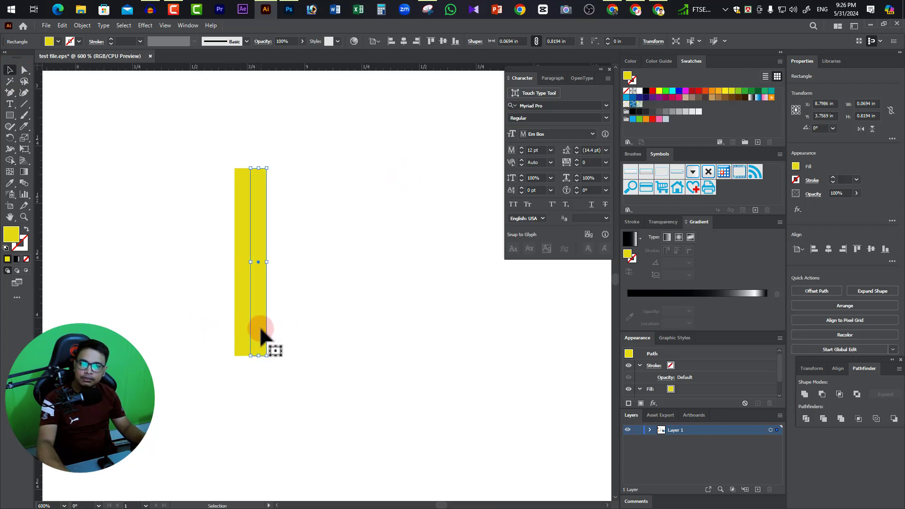
Fill the duplicated strip with a darker olive shade of the yellow in the Color Picker.
{"action": "double_click", "coordinate": [13, 234]}
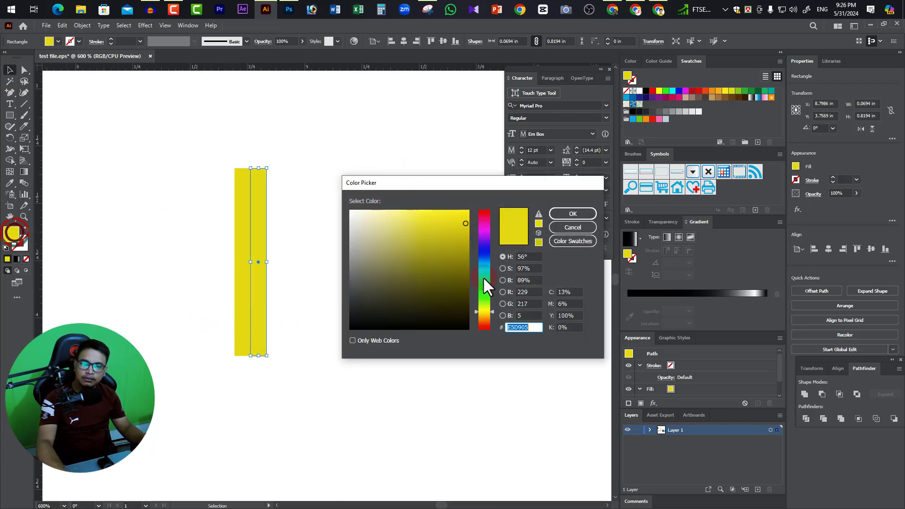
{"action": "left_click", "coordinate": [468, 247]}
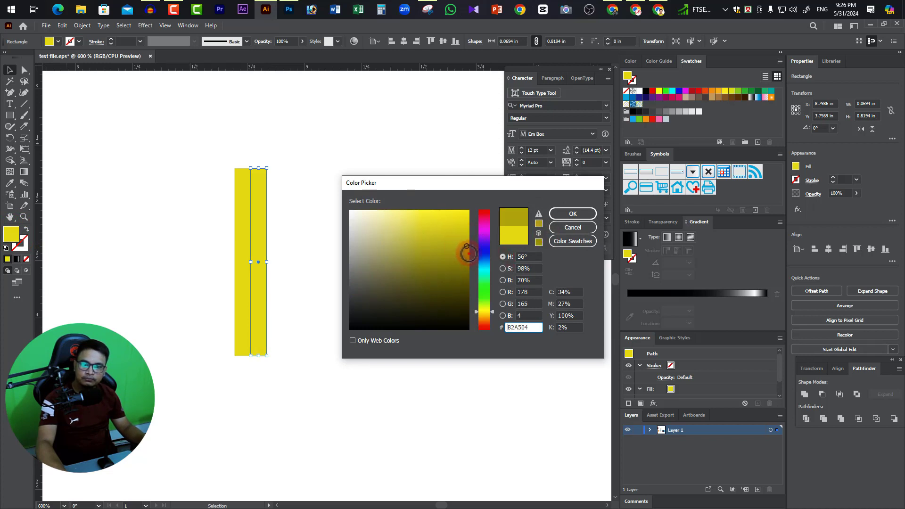
{"action": "left_click", "coordinate": [579, 213]}
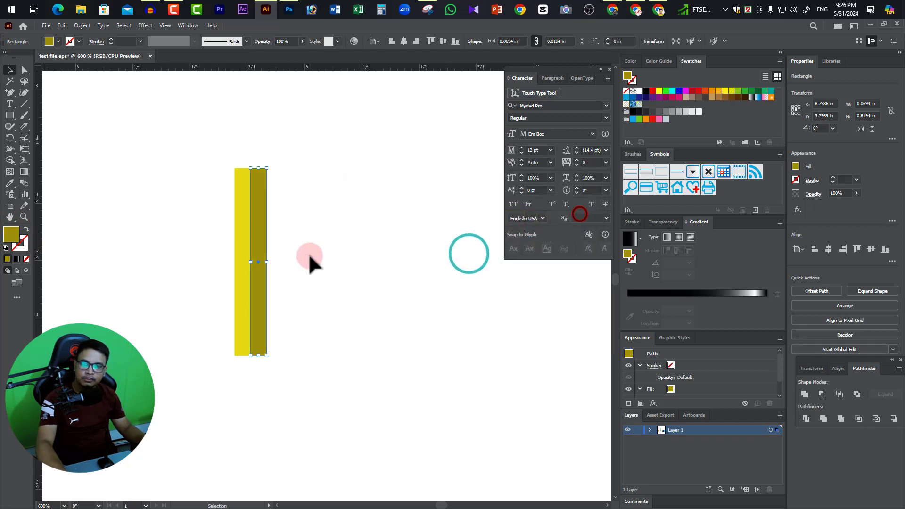
Select the yellow and olive strips together and duplicate the pair directly against their right edge.
{"action": "left_click", "coordinate": [11, 69]}
{"action": "left_click", "coordinate": [363, 225]}
{"action": "left_click_drag", "start_coordinate": [216, 137], "coordinate": [281, 351]}
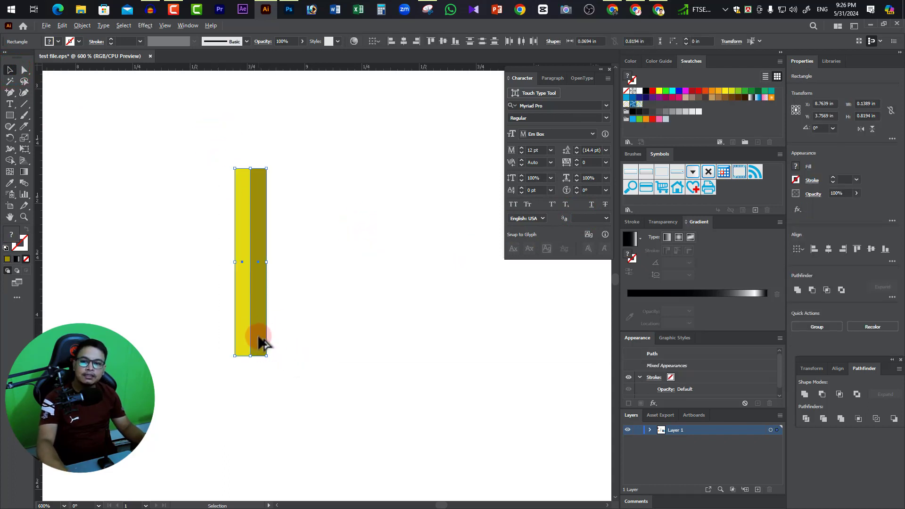
{"action": "left_click_drag", "start_coordinate": [258, 337], "coordinate": [293, 326]}
{"action": "left_click", "coordinate": [333, 255], "text": "ctrl+alt"}
{"action": "left_click", "coordinate": [333, 254], "text": "ctrl+alt"}
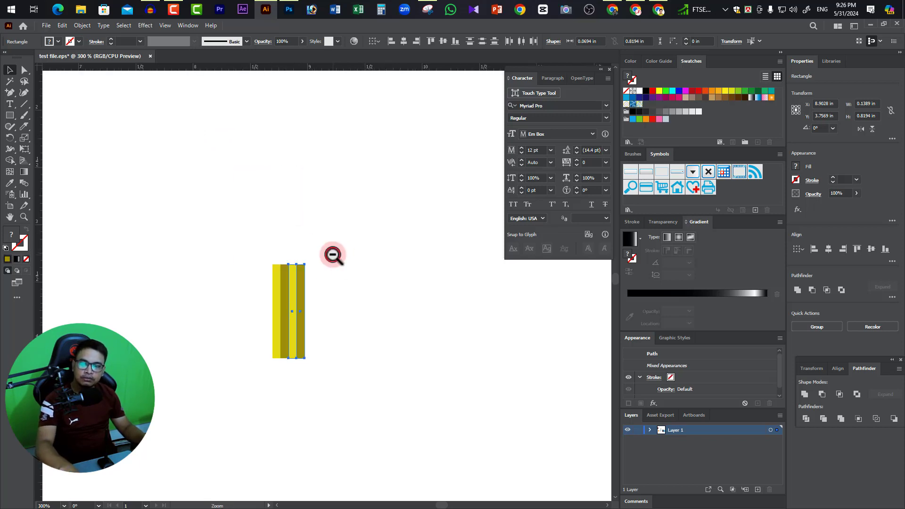
{"action": "left_click_drag", "start_coordinate": [448, 376], "coordinate": [347, 373]}
{"action": "left_click", "coordinate": [359, 353], "text": "ctrl+alt"}
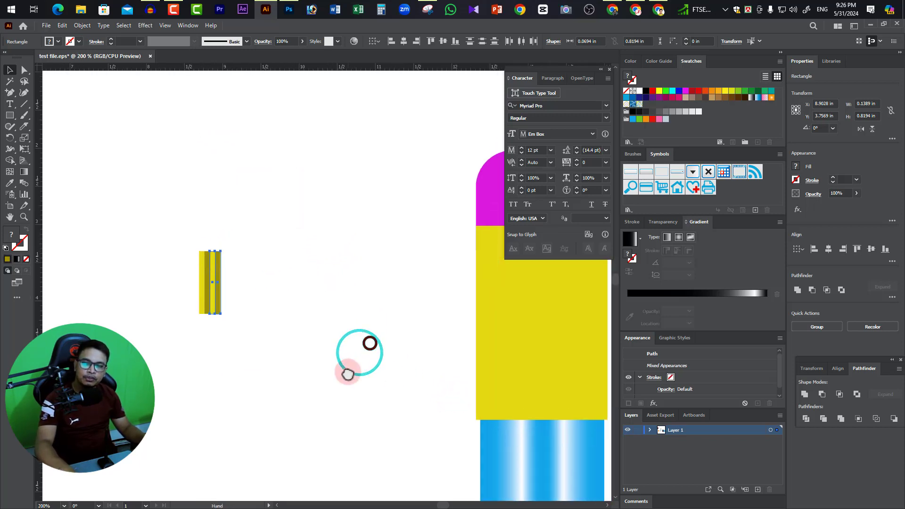
Repeat the last duplication of the yellow and olive pair to extend the row of touching stripes.
{"action": "key", "text": "ctrl+d"}
{"action": "key", "text": "ctrl+d"}
{"action": "key", "text": "ctrl+d"}
{"action": "key", "text": "ctrl+d"}
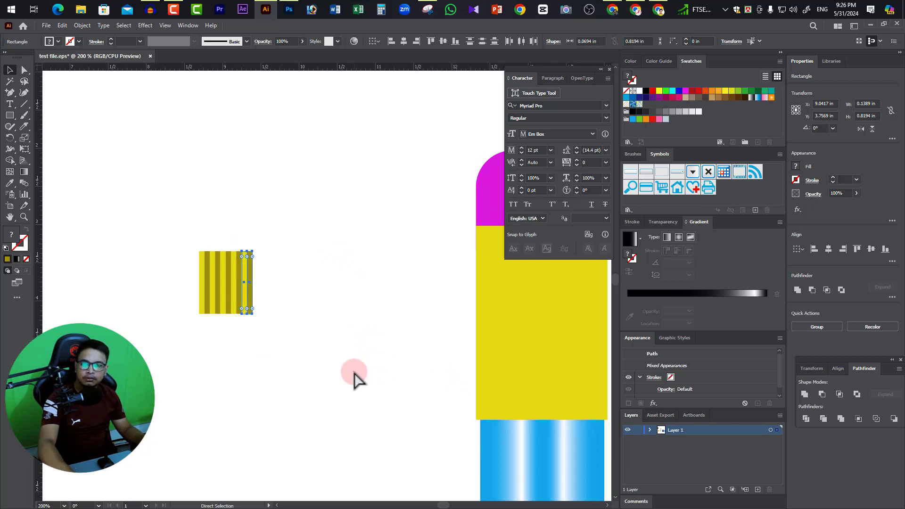
{"action": "key", "text": "ctrl+d"}
{"action": "key", "text": "ctrl+d"}
{"action": "key", "text": "ctrl+d"}
{"action": "key", "text": "ctrl+d"}
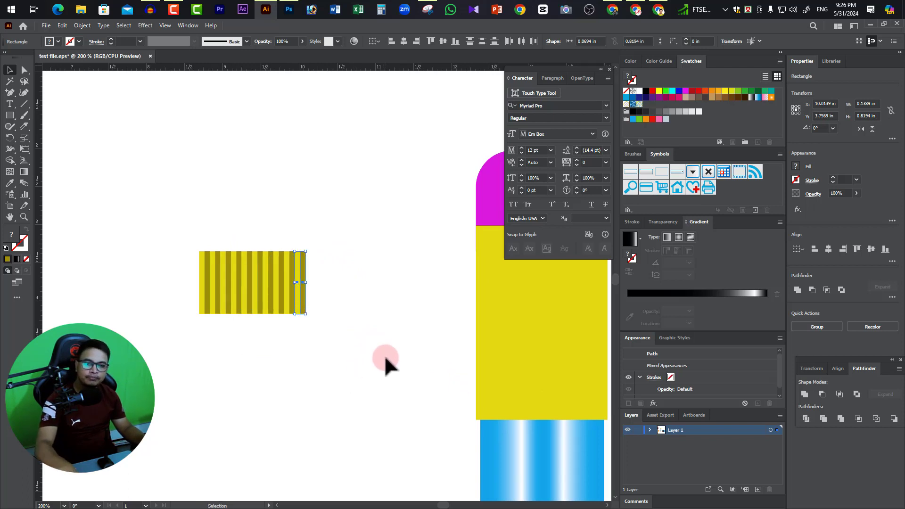
{"action": "left_click", "coordinate": [353, 342], "text": "ctrl+alt"}
{"action": "left_click_drag", "start_coordinate": [299, 377], "coordinate": [335, 409]}
{"action": "left_click", "coordinate": [298, 318], "text": "ctrl"}
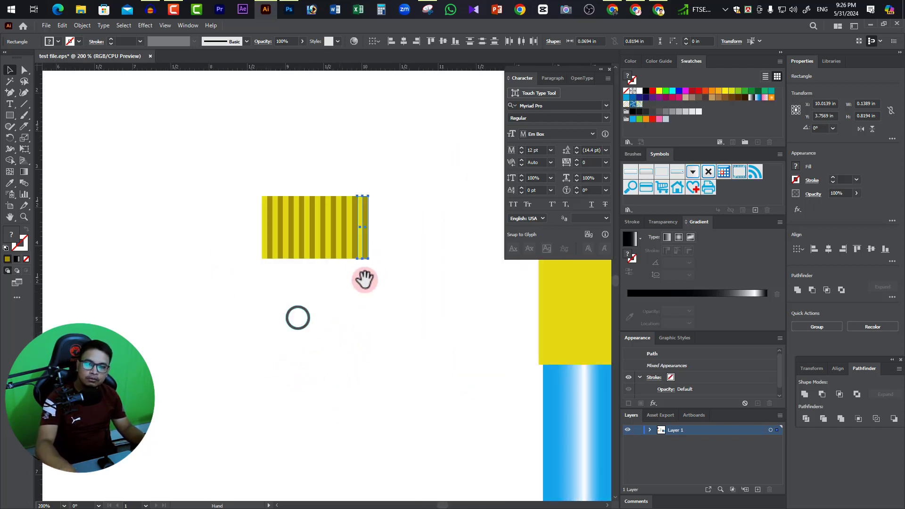
{"action": "left_click_drag", "start_coordinate": [376, 275], "coordinate": [343, 398]}
Undo all the touching duplicates so only the original yellow and olive pair is left.
{"action": "key", "text": "ctrl+z"}
{"action": "key", "text": "ctrl+z"}
{"action": "key", "text": "ctrl+z"}
{"action": "key", "text": "ctrl+z"}
{"action": "key", "text": "ctrl+z"}
{"action": "key", "text": "ctrl+z"}
{"action": "key", "text": "ctrl+z"}
{"action": "key", "text": "ctrl+z"}
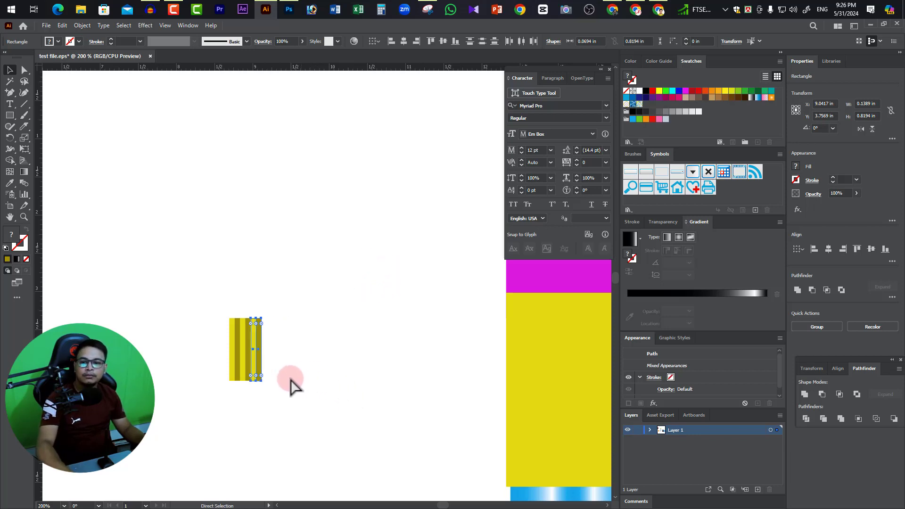
{"action": "left_click", "coordinate": [276, 363], "text": "ctrl"}
{"action": "key", "text": "ctrl+z"}
Duplicate the yellow and olive pair sideways with a narrow gap, repeating the copy until there are nine evenly spaced pairs.
{"action": "left_click", "coordinate": [270, 304], "text": "ctrl"}
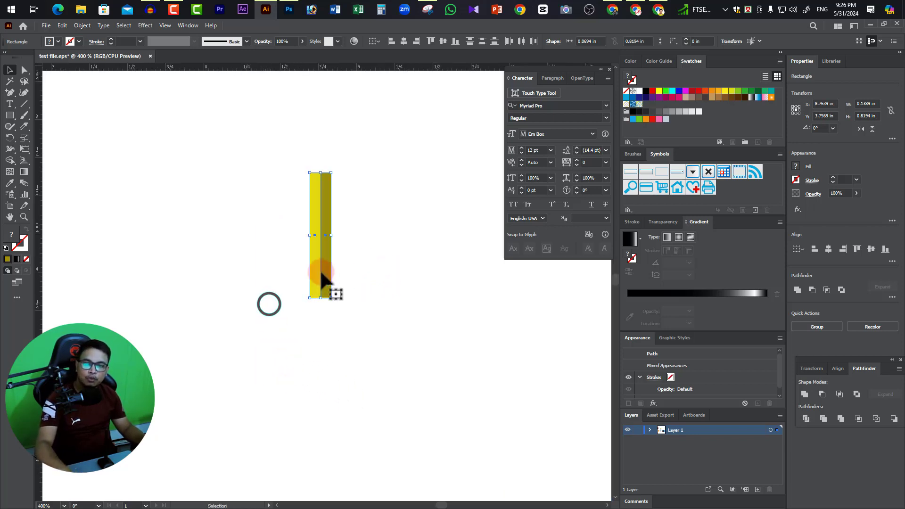
{"action": "left_click_drag", "start_coordinate": [327, 280], "coordinate": [353, 281]}
{"action": "key", "text": "ctrl+d"}
{"action": "key", "text": "ctrl+d"}
{"action": "key", "text": "ctrl+d"}
{"action": "key", "text": "ctrl+d"}
{"action": "key", "text": "ctrl+d"}
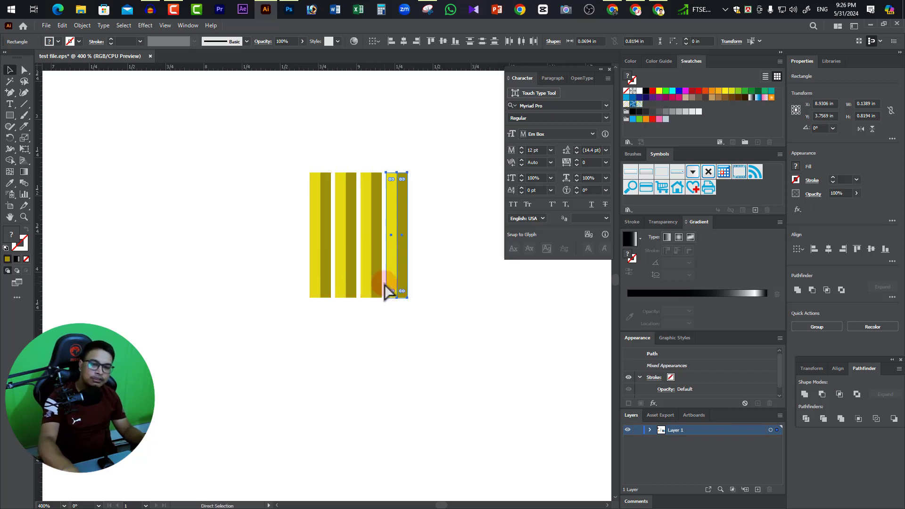
{"action": "left_click", "coordinate": [388, 290], "text": "ctrl+alt"}
{"action": "left_click", "coordinate": [387, 290], "text": "ctrl+alt"}
{"action": "left_click", "coordinate": [387, 290], "text": "ctrl+alt"}
{"action": "left_click_drag", "start_coordinate": [494, 416], "coordinate": [452, 430]}
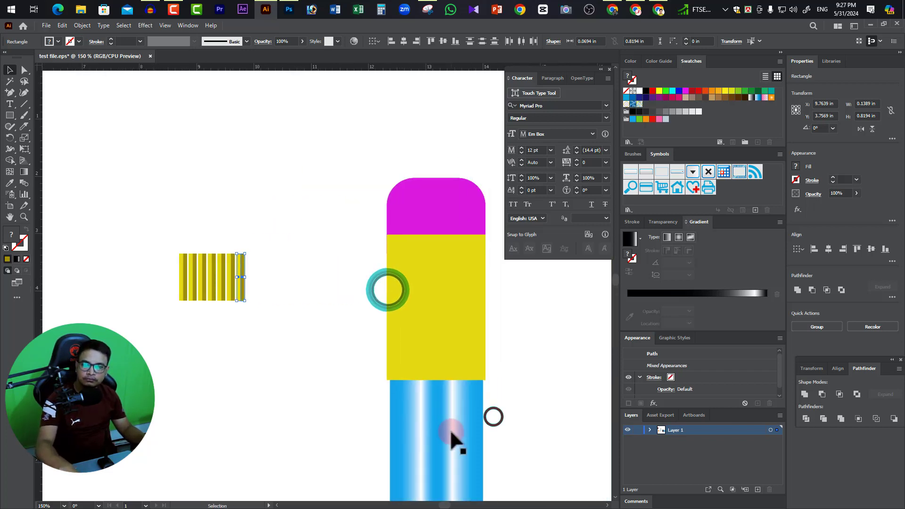
{"action": "key", "text": "ctrl+d"}
{"action": "key", "text": "ctrl+d"}
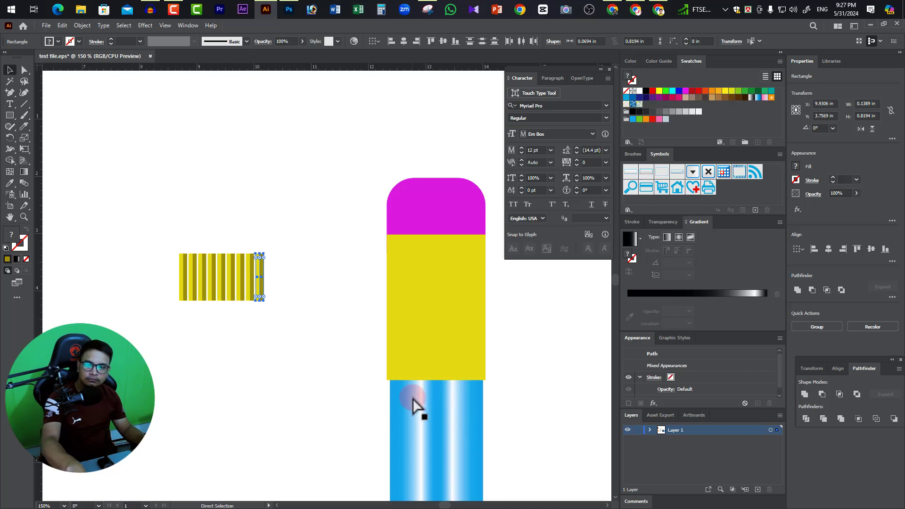
Group the nine striped pairs and move the group onto the upper part of the pencil's yellow section.
{"action": "left_click_drag", "start_coordinate": [131, 212], "coordinate": [322, 323]}
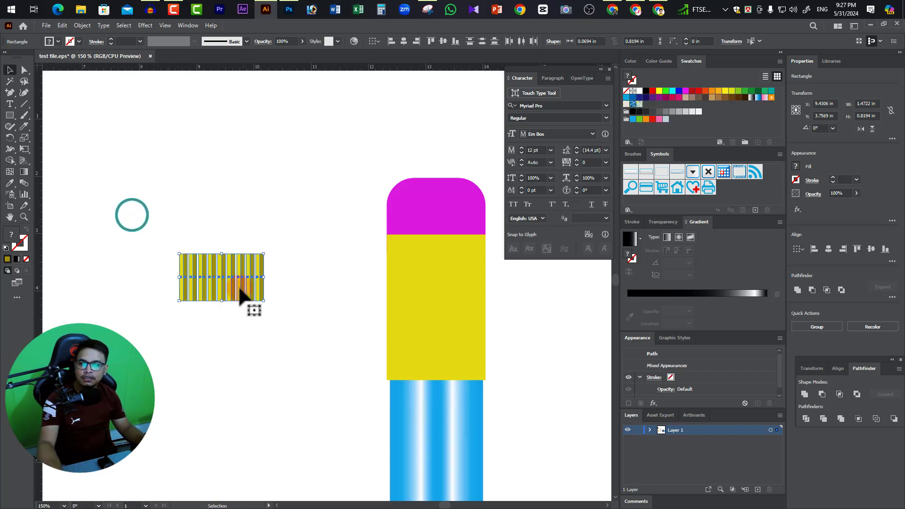
{"action": "right_click", "coordinate": [228, 278]}
{"action": "left_click", "coordinate": [256, 335]}
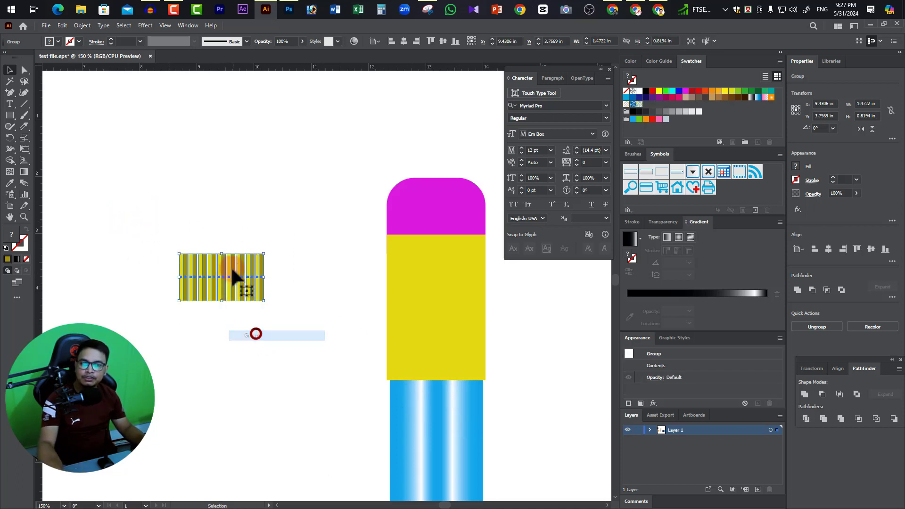
{"action": "mouse_move", "coordinate": [231, 260]}
{"action": "left_mouse_down"}
{"action": "mouse_move", "coordinate": [450, 272]}
{"action": "mouse_move", "coordinate": [446, 253]}
{"action": "left_mouse_up"}
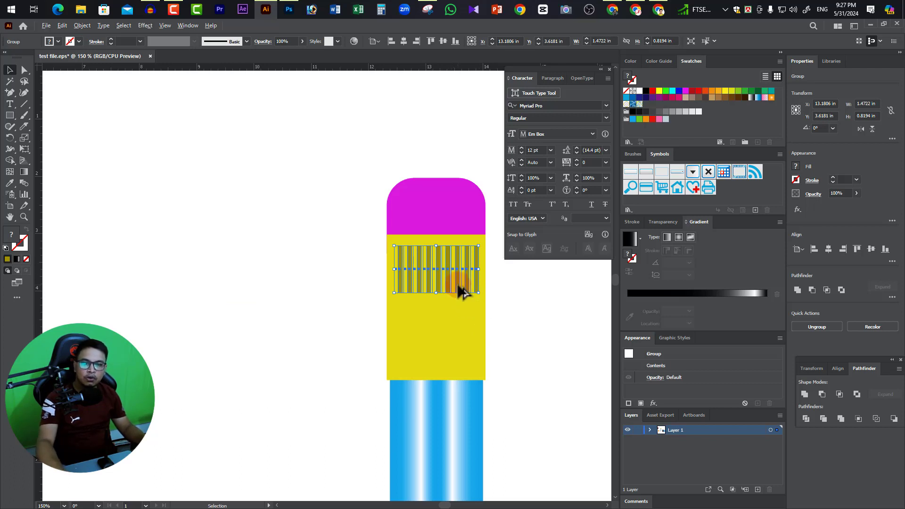
Duplicate the striped group straight down onto the lower part of the yellow section and deselect it.
{"action": "left_click_drag", "start_coordinate": [457, 284], "coordinate": [461, 353]}
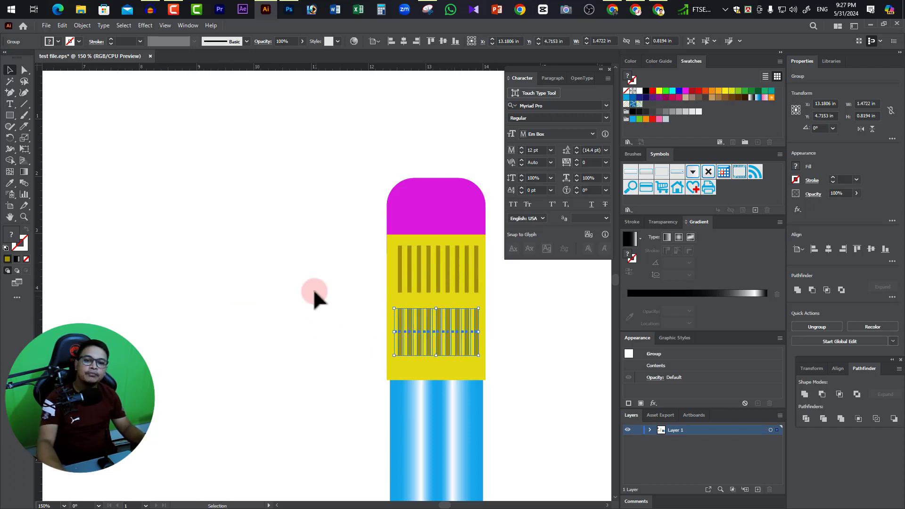
{"action": "left_click", "coordinate": [313, 293]}
{"action": "left_click", "coordinate": [449, 306], "text": "ctrl+alt"}
{"action": "left_click", "coordinate": [448, 307], "text": "ctrl+alt"}
{"action": "left_click", "coordinate": [448, 307], "text": "ctrl+alt"}
{"action": "mouse_move", "coordinate": [259, 378]}
{"action": "left_mouse_down"}
{"action": "mouse_move", "coordinate": [424, 330]}
{"action": "mouse_move", "coordinate": [426, 273]}
{"action": "left_mouse_up"}
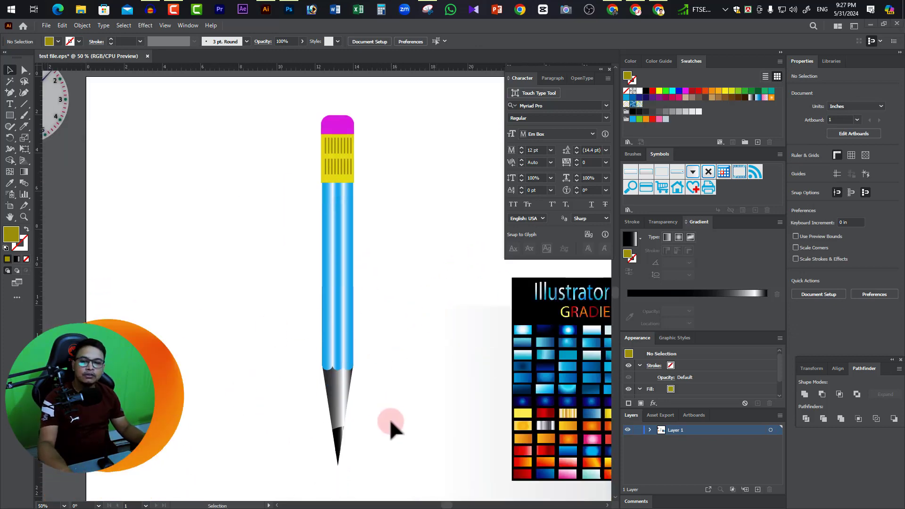
Select the pencil's blue shaft and tip together and stretch them downward to a height of about 19.58 in.
{"action": "left_click", "coordinate": [339, 345], "text": "ctrl+alt"}
{"action": "left_click", "coordinate": [339, 345], "text": "ctrl+alt"}
{"action": "left_click", "coordinate": [340, 345], "text": "ctrl+alt"}
{"action": "left_click_drag", "start_coordinate": [327, 311], "coordinate": [343, 358]}
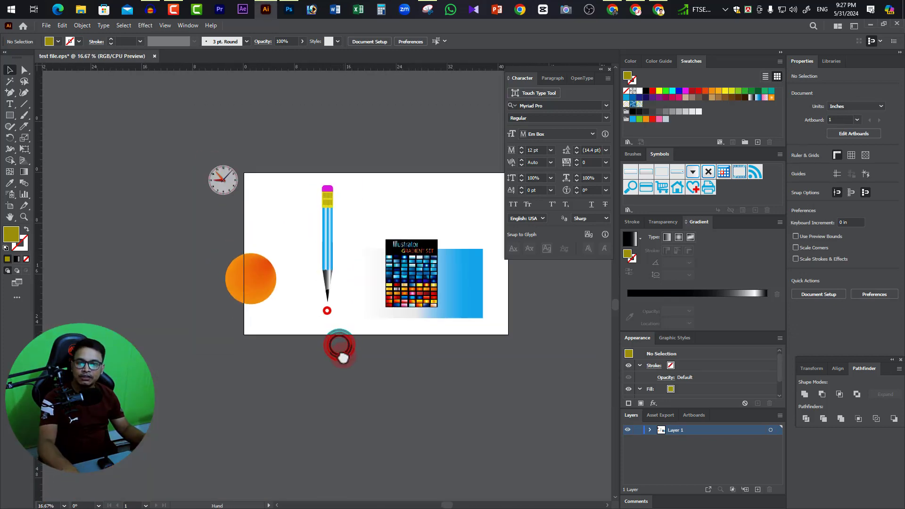
{"action": "left_click_drag", "start_coordinate": [344, 311], "coordinate": [309, 239]}
{"action": "left_click", "coordinate": [323, 274], "text": "ctrl"}
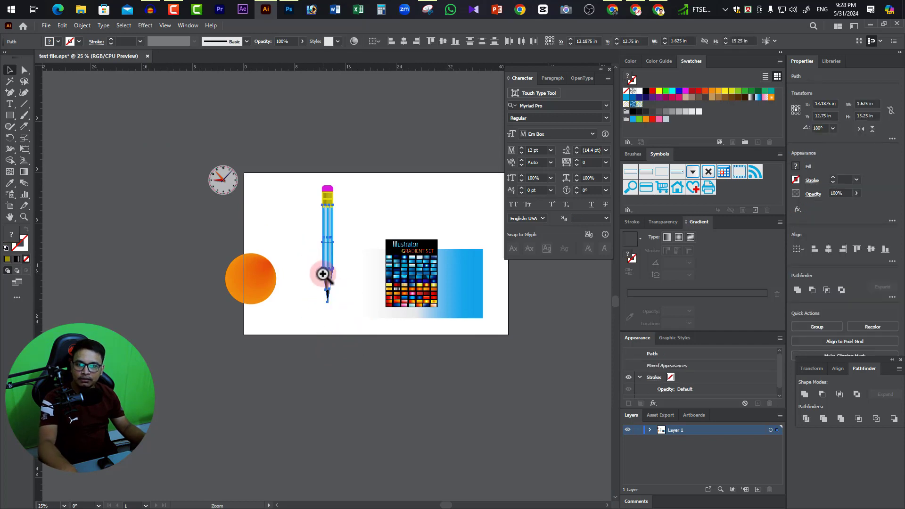
{"action": "left_click", "coordinate": [323, 274], "text": "ctrl"}
{"action": "left_click", "coordinate": [323, 270], "text": "ctrl"}
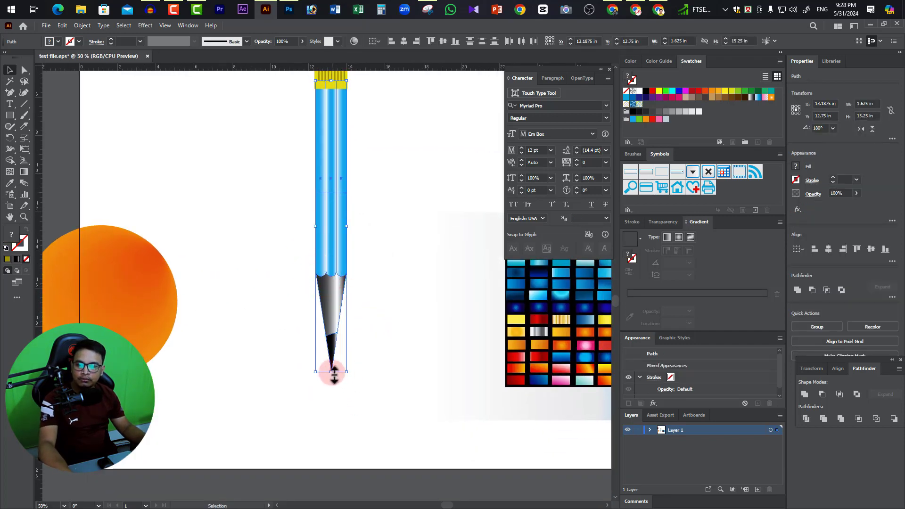
{"action": "left_click_drag", "start_coordinate": [332, 373], "coordinate": [331, 456]}
{"action": "left_click", "coordinate": [347, 284], "text": "ctrl+alt"}
{"action": "left_click", "coordinate": [347, 284], "text": "ctrl+alt"}
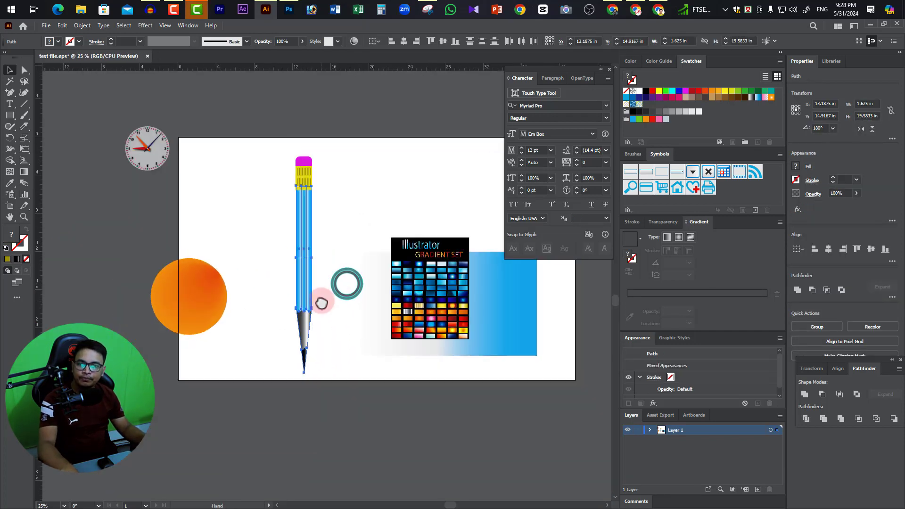
Move the magenta eraser and striped ferrule upward, and extend the blue shaft's upper end to meet the ferrule.
{"action": "left_click_drag", "start_coordinate": [321, 302], "coordinate": [322, 302]}
{"action": "left_click", "coordinate": [330, 201]}
{"action": "mouse_move", "coordinate": [332, 179]}
{"action": "left_mouse_down"}
{"action": "mouse_move", "coordinate": [297, 152]}
{"action": "mouse_move", "coordinate": [310, 148]}
{"action": "left_mouse_up"}
{"action": "left_click", "coordinate": [306, 199]}
{"action": "mouse_move", "coordinate": [332, 200]}
{"action": "left_mouse_down"}
{"action": "mouse_move", "coordinate": [286, 187]}
{"action": "mouse_move", "coordinate": [305, 175]}
{"action": "left_mouse_up"}
{"action": "left_click", "coordinate": [324, 172]}
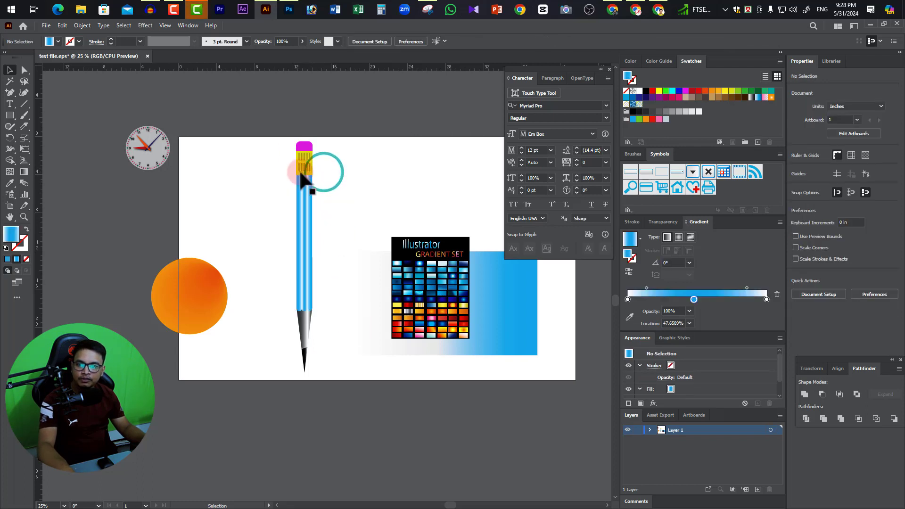
Select the whole pencil and examine it from the eraser to the tip.
{"action": "left_click_drag", "start_coordinate": [279, 137], "coordinate": [344, 355]}
{"action": "left_click", "coordinate": [323, 292], "text": "ctrl"}
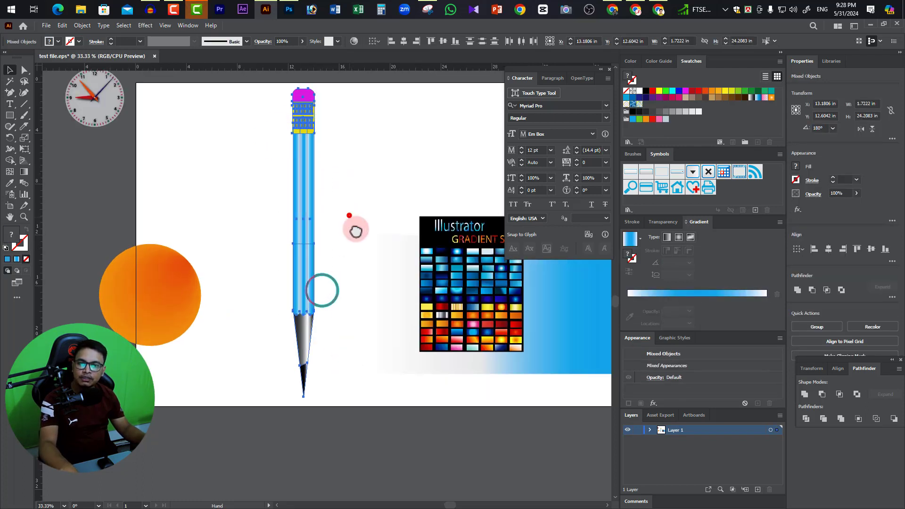
{"action": "left_click_drag", "start_coordinate": [356, 231], "coordinate": [364, 238]}
{"action": "left_click", "coordinate": [354, 241], "text": "ctrl"}
{"action": "left_click_drag", "start_coordinate": [339, 272], "coordinate": [344, 265]}
{"action": "left_click", "coordinate": [345, 256], "text": "ctrl+alt"}
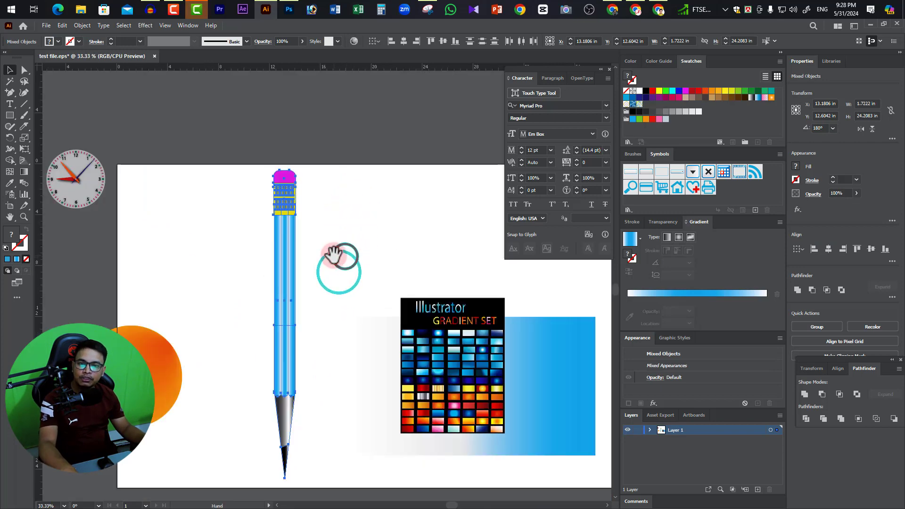
{"action": "left_click", "coordinate": [333, 254], "text": "ctrl"}
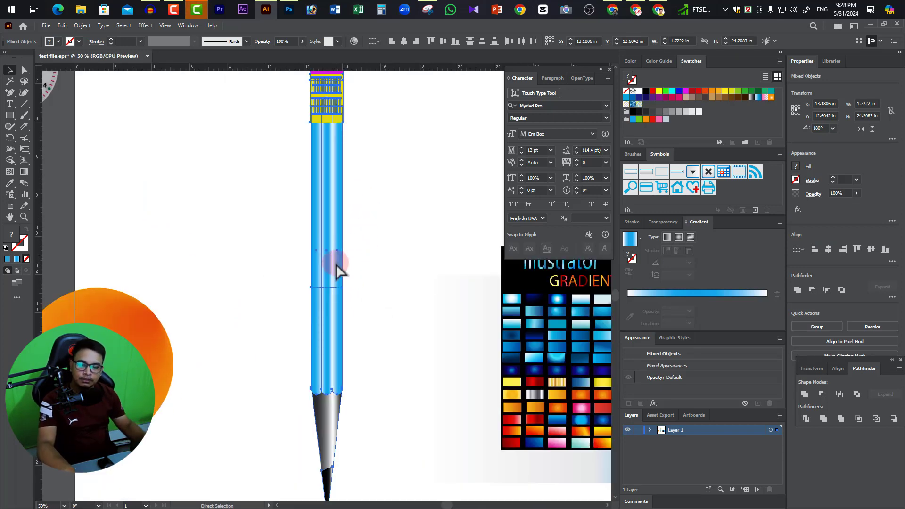
{"action": "left_click", "coordinate": [337, 267], "text": "ctrl+alt"}
{"action": "left_click", "coordinate": [412, 182]}
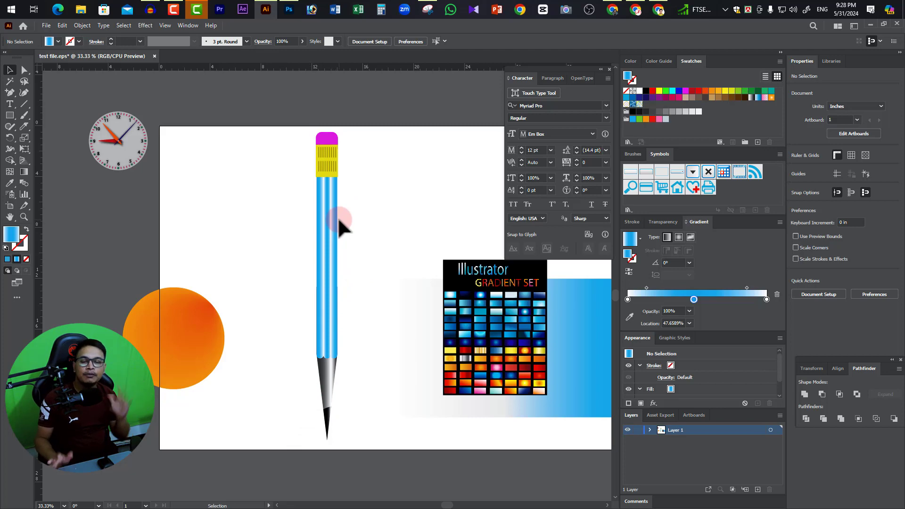
Switch to Chrome and search Google for "preepik" from the colour code list tab.
{"action": "left_click", "coordinate": [613, 9]}
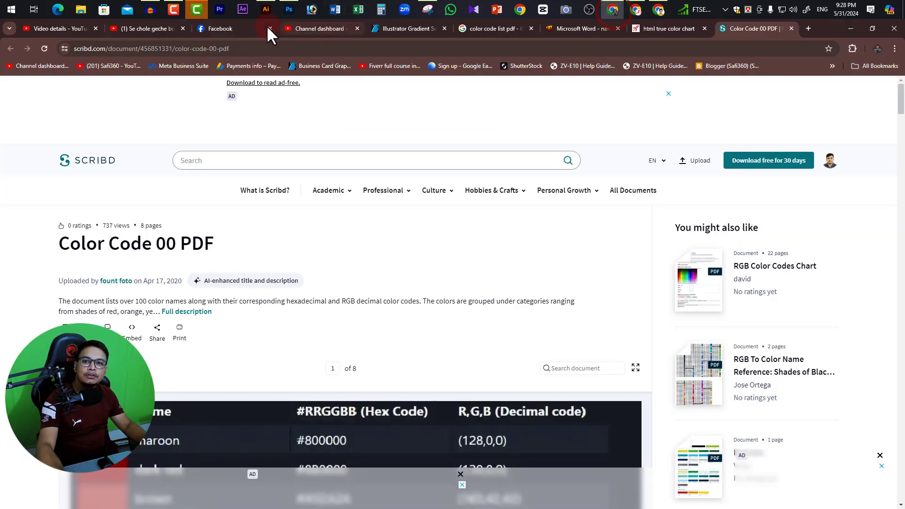
{"action": "left_click", "coordinate": [416, 30]}
{"action": "left_click", "coordinate": [480, 25]}
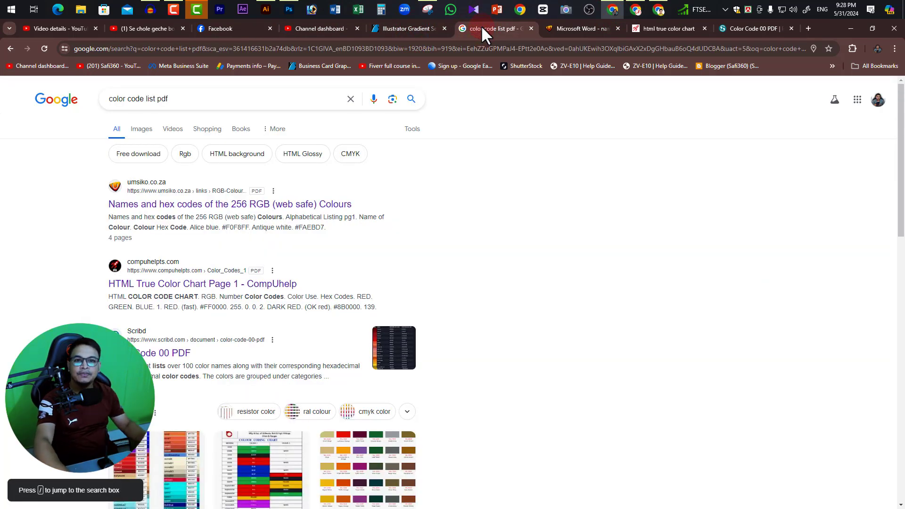
{"action": "left_click", "coordinate": [490, 48]}
{"action": "type", "text": "pre"}
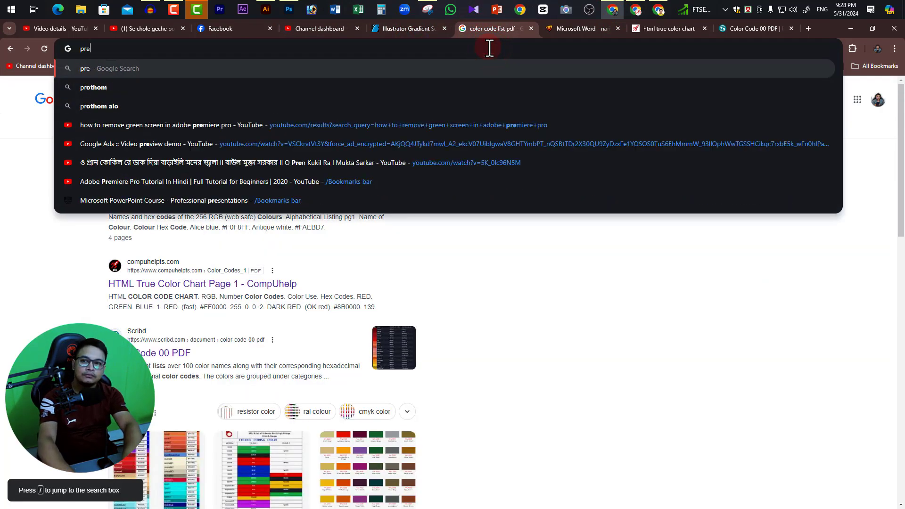
{"action": "type", "text": "epik"}
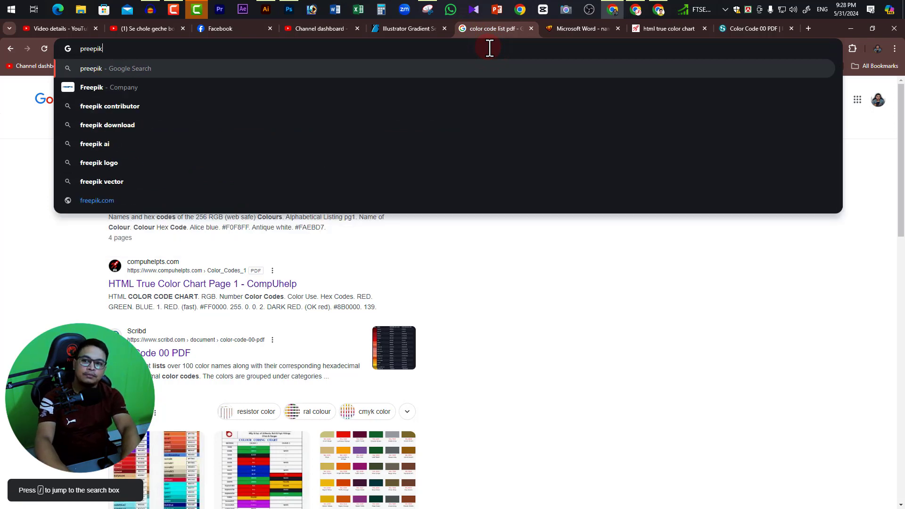
{"action": "key", "text": "Return"}
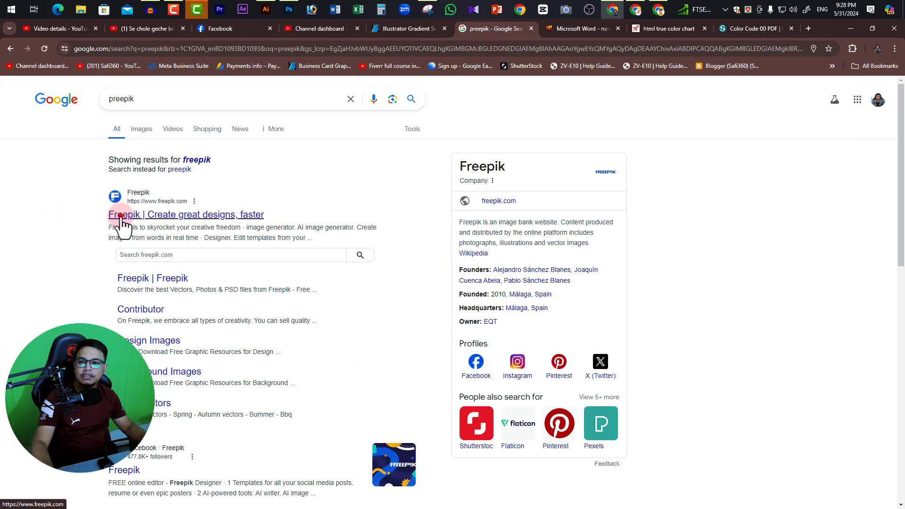
Open the Freepik homepage from the search results and return to Illustrator.
{"action": "left_click", "coordinate": [122, 215]}
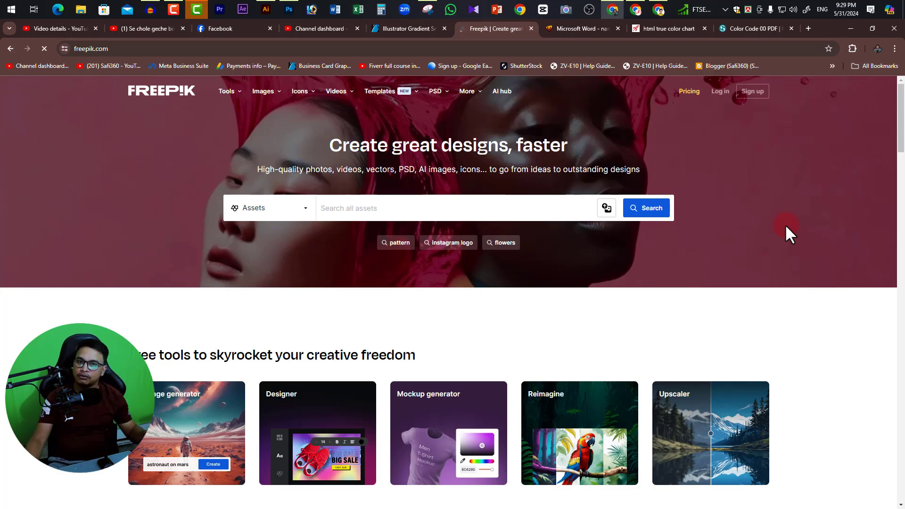
{"action": "left_click", "coordinate": [849, 29]}
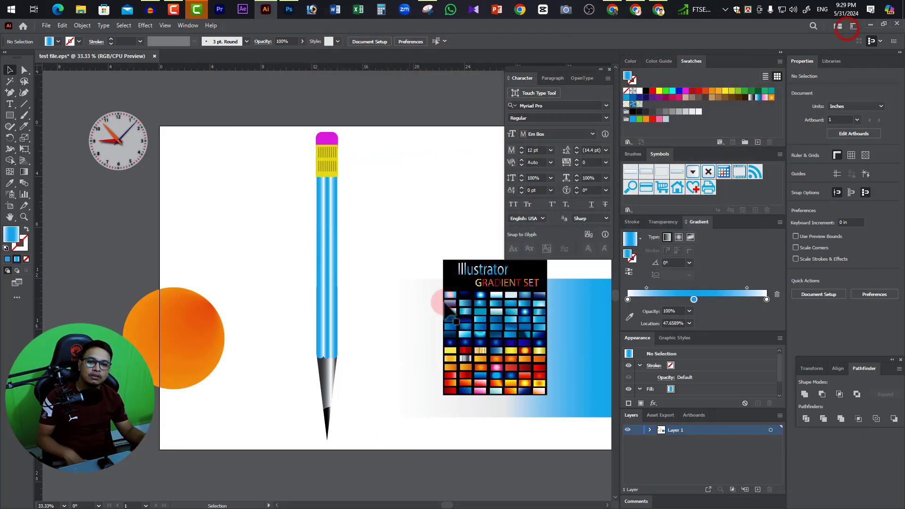